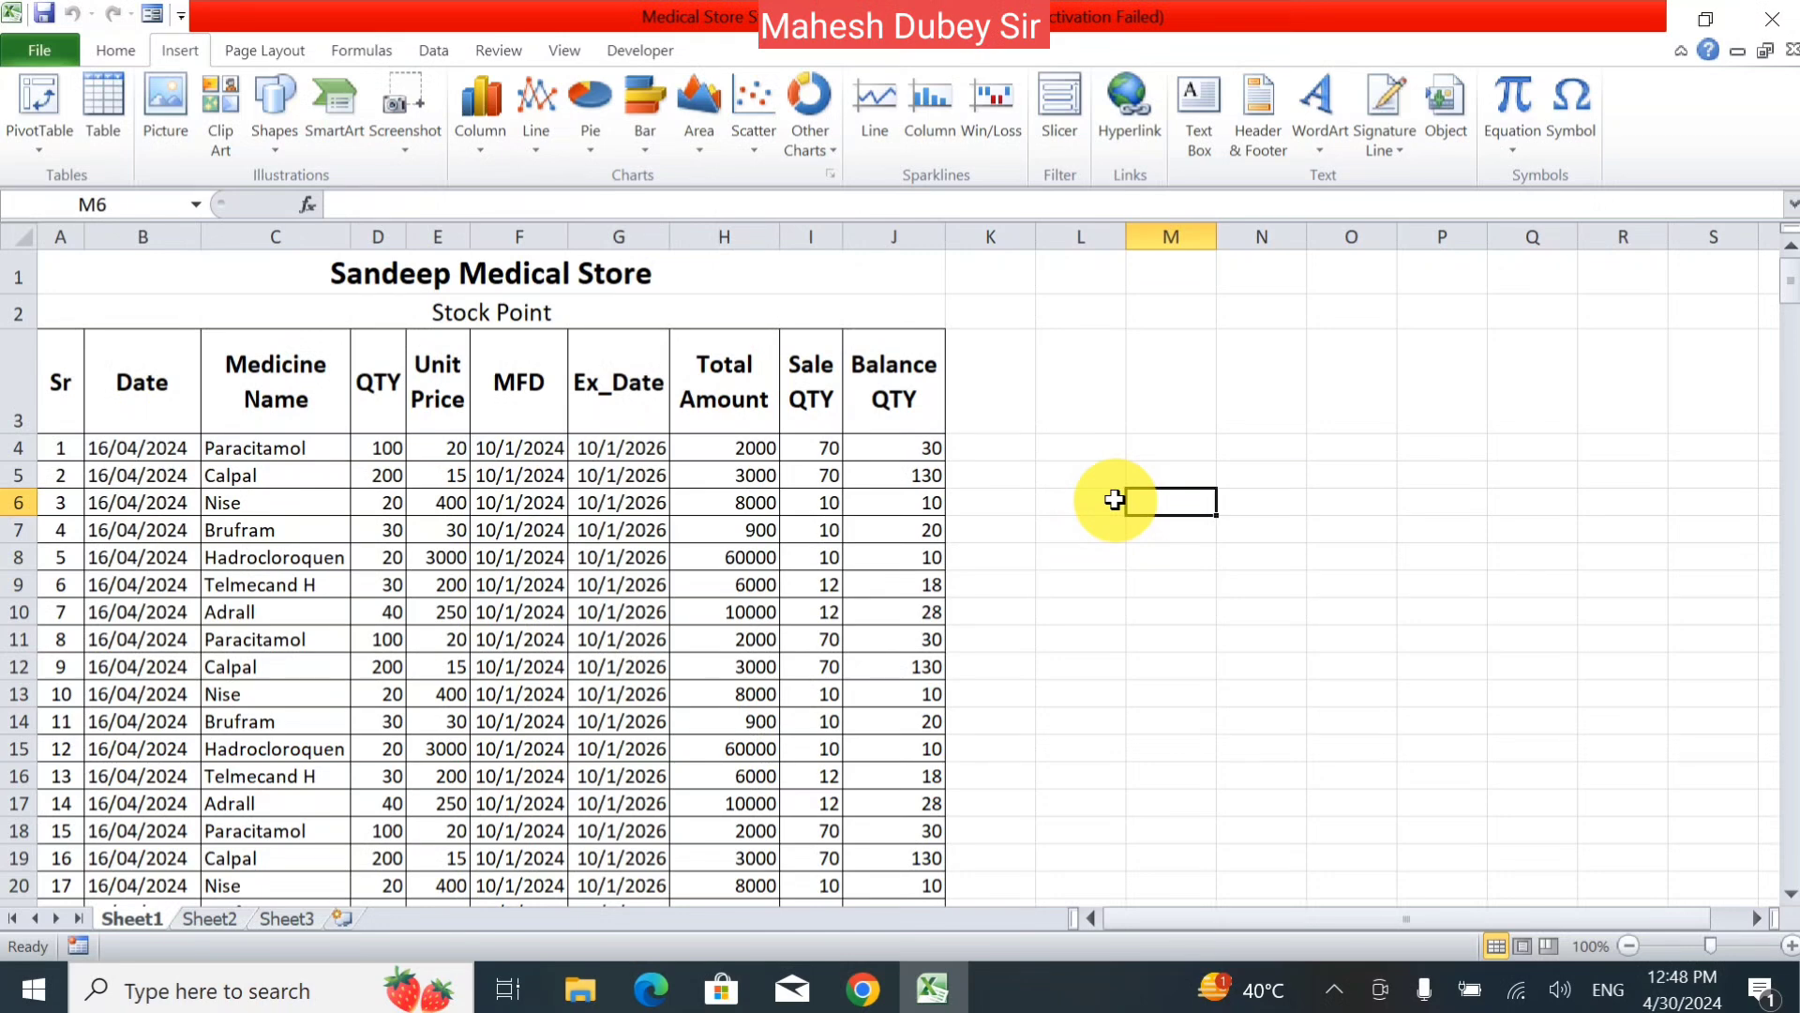
# - Select the stock table range A3:J19 on Sheet1 and start creating a PivotTable from it
pyautogui.click(128, 58)
pyautogui.click(183, 50)
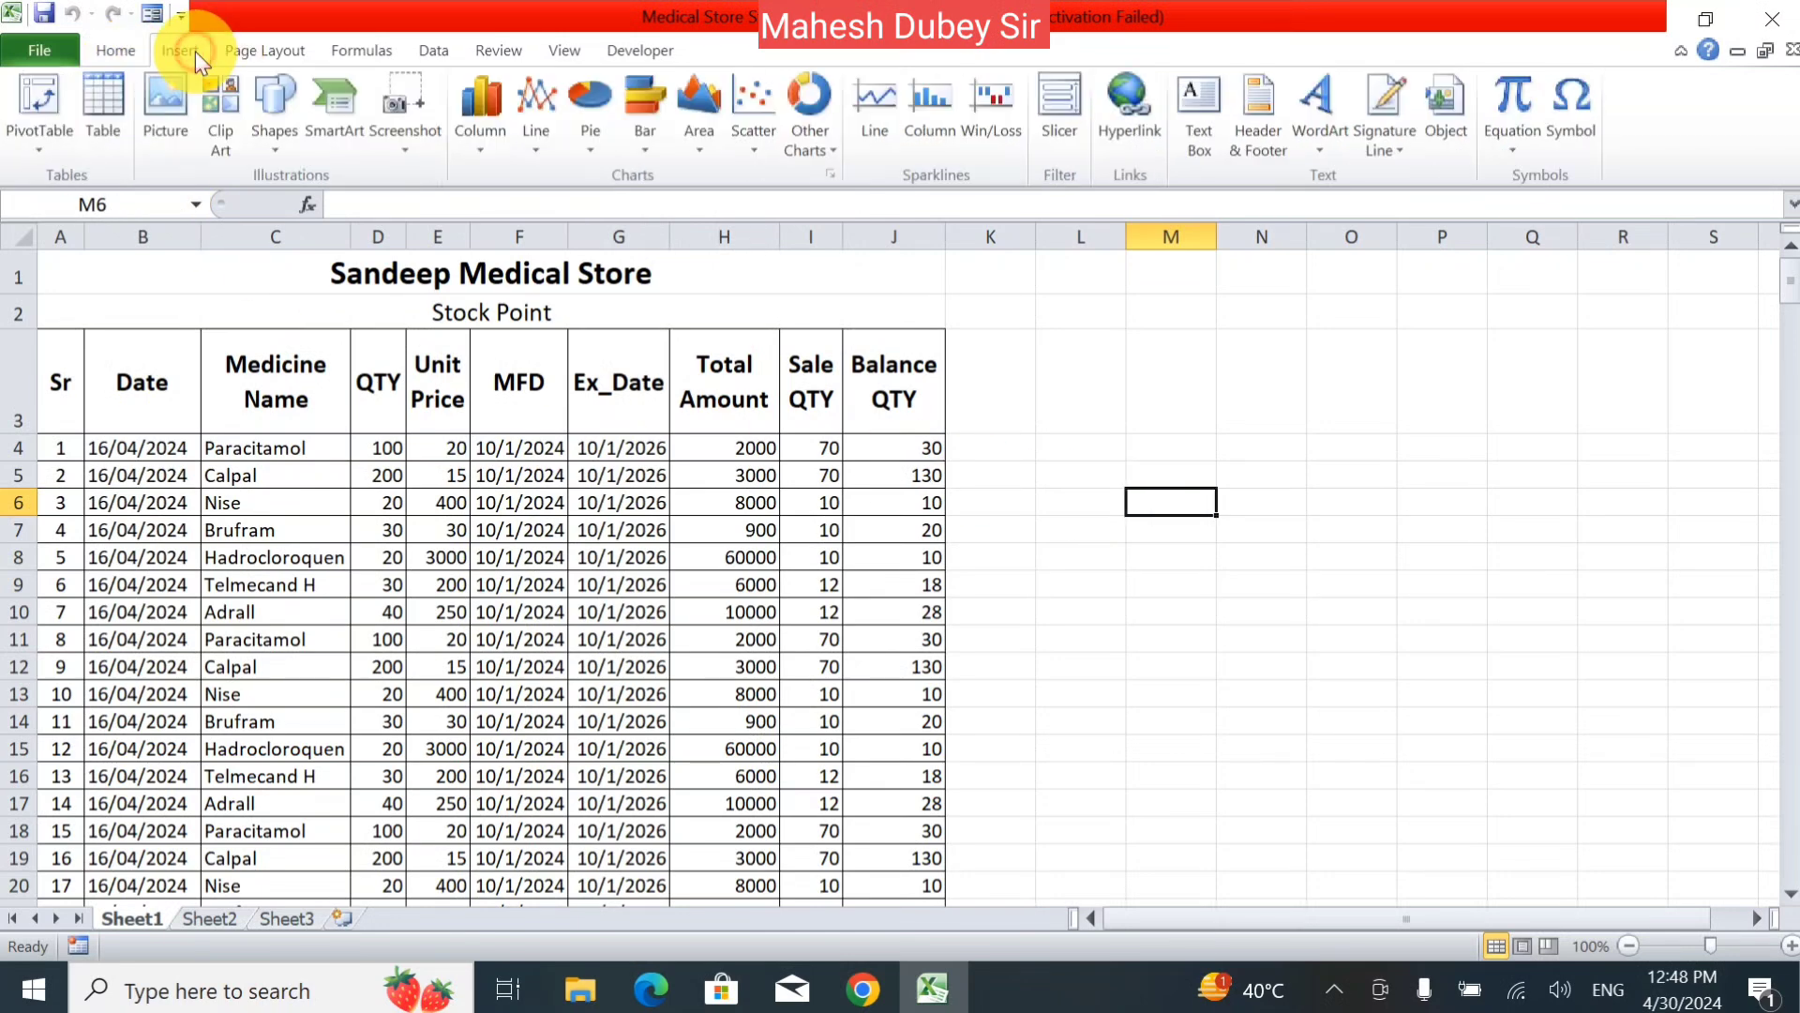
pyautogui.click(230, 369)
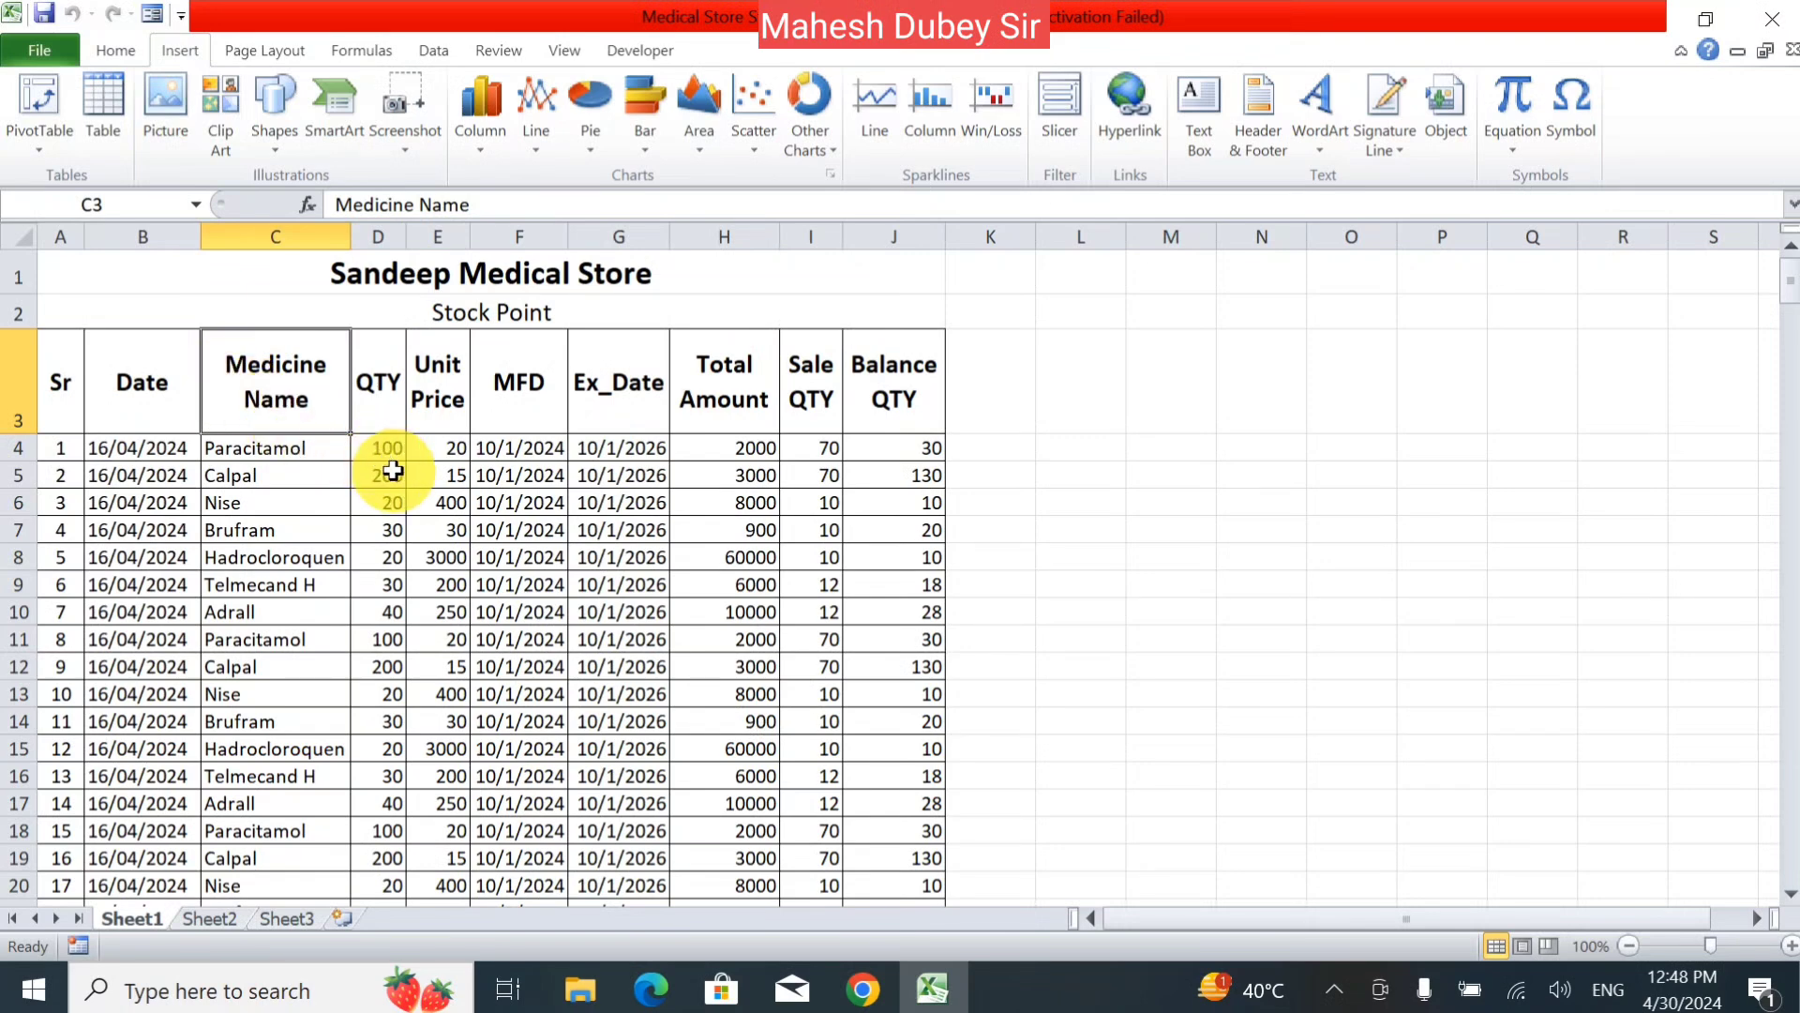
pyautogui.click(74, 385)
pyautogui.moveTo(74, 386); pyautogui.dragTo(885, 863)
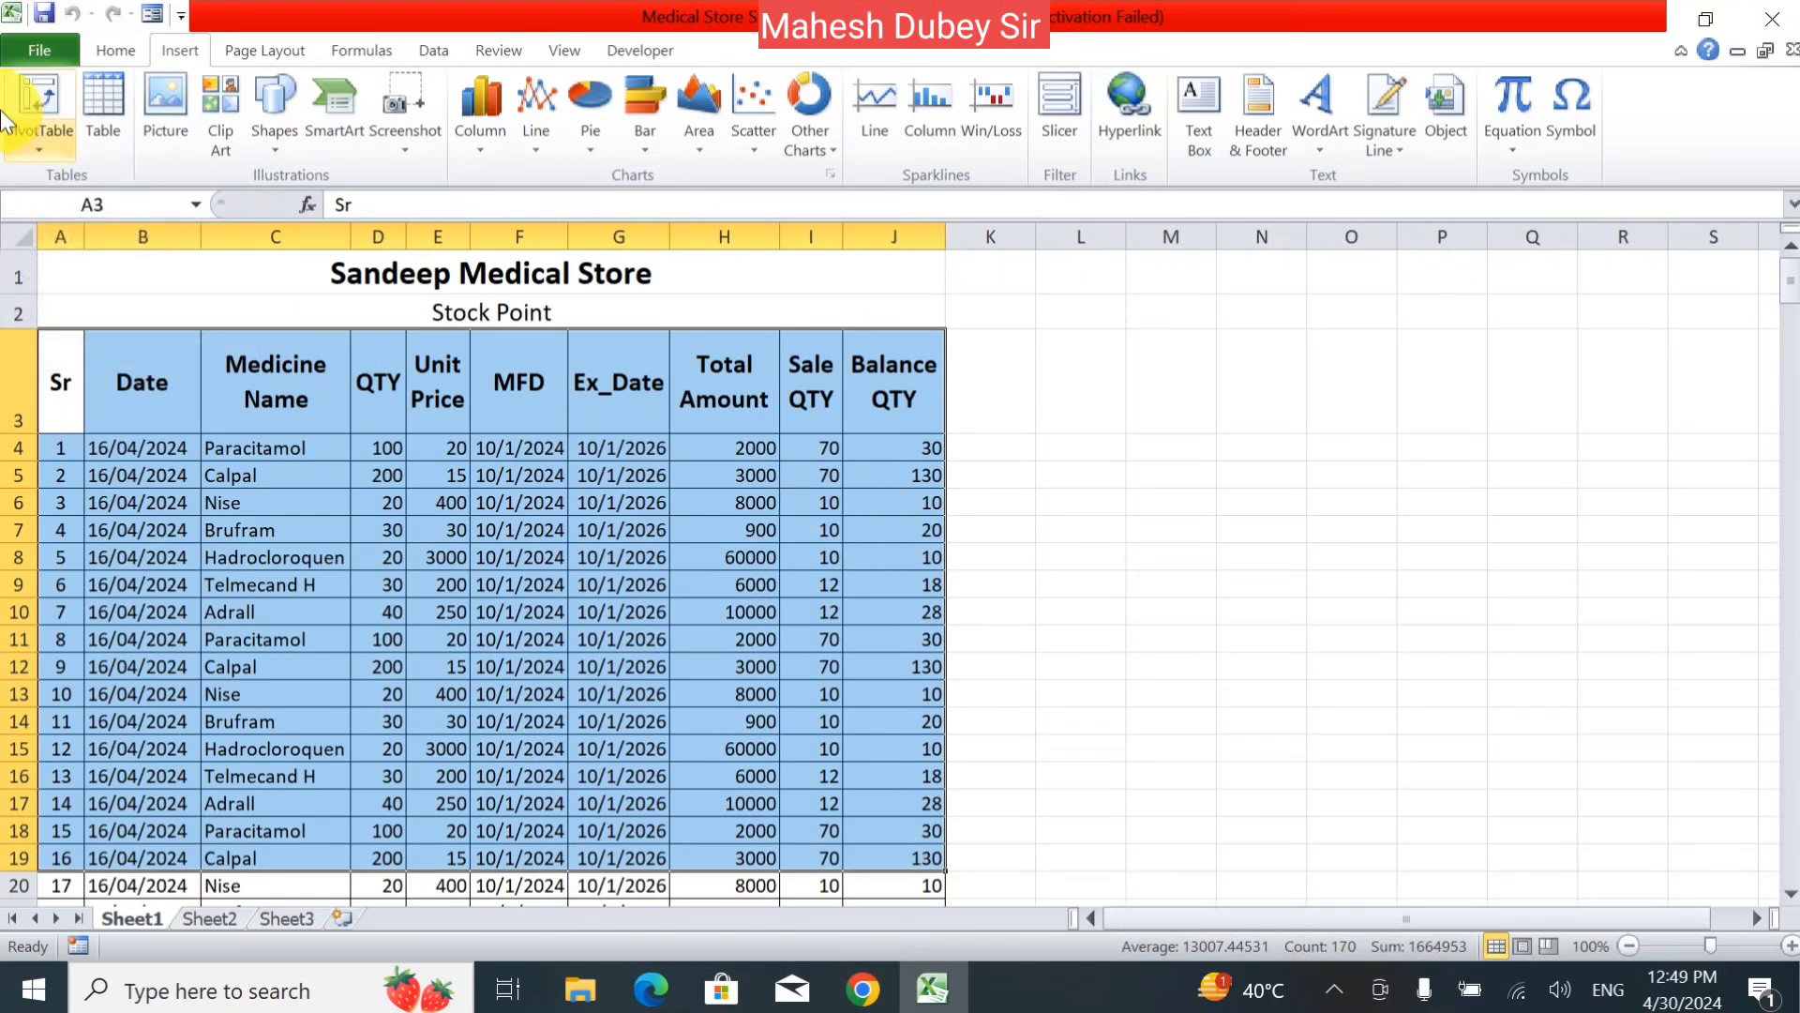
pyautogui.click(38, 150)
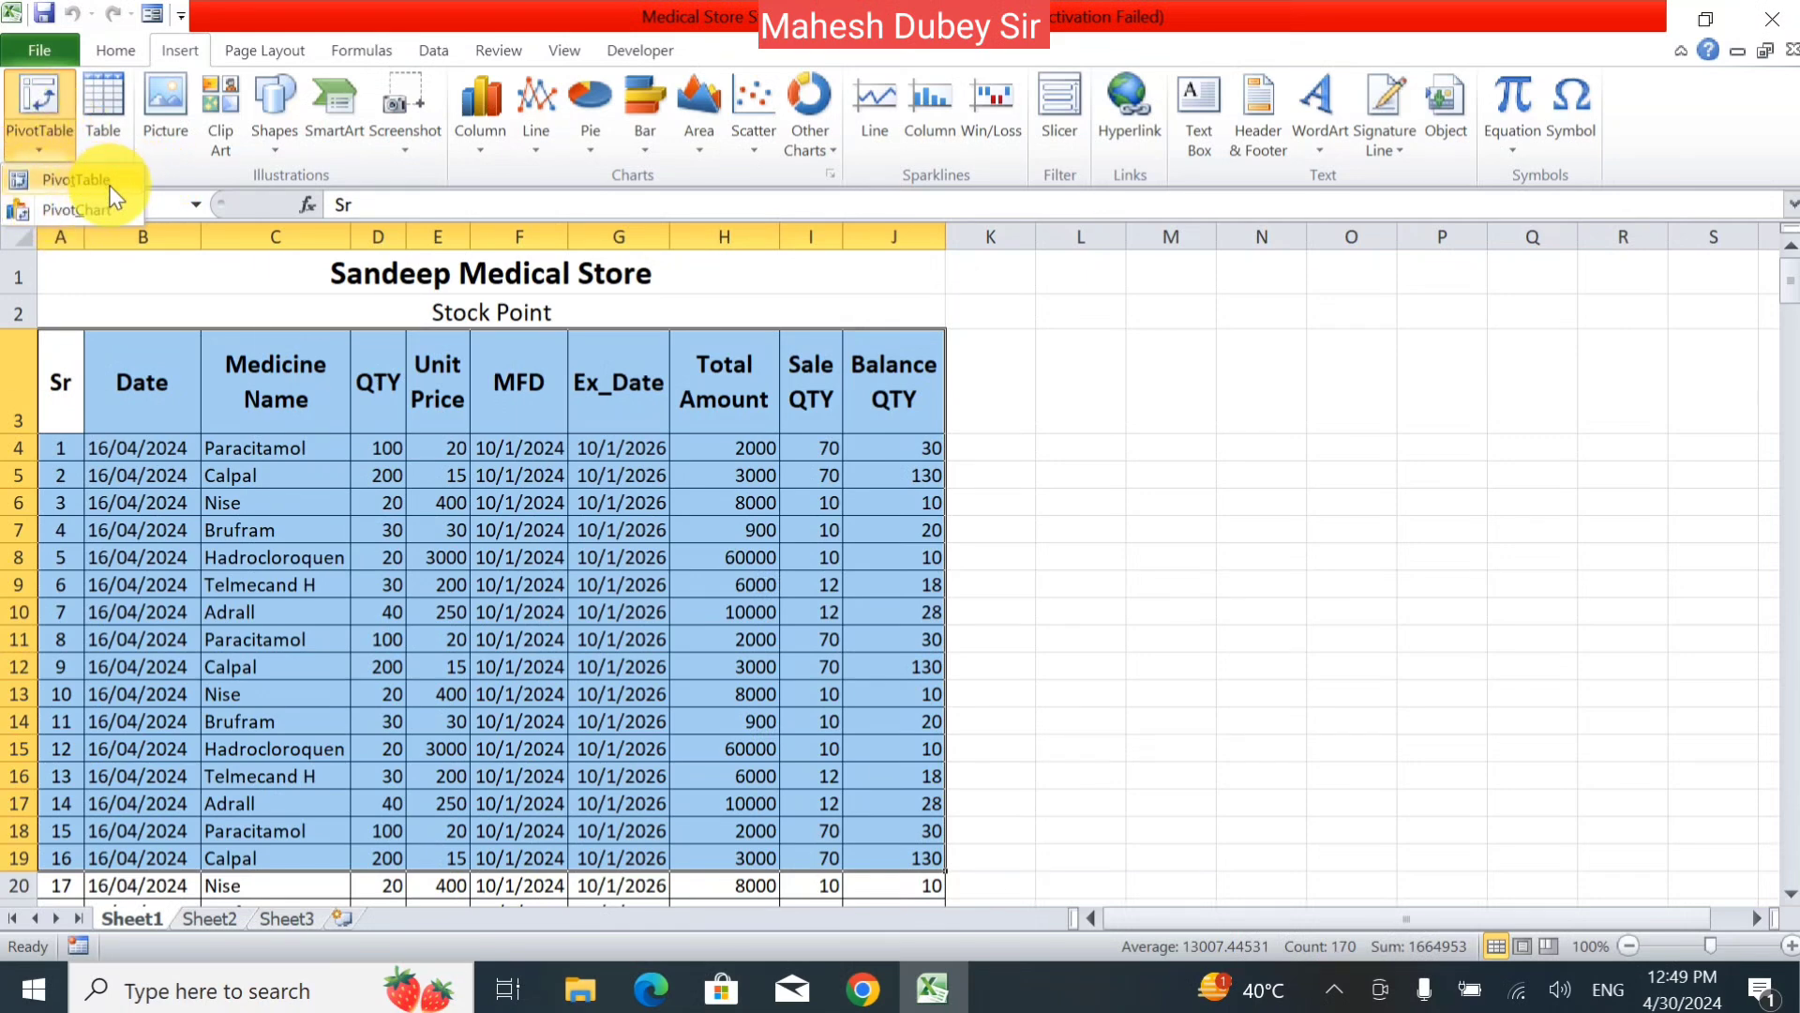
pyautogui.click(52, 178)
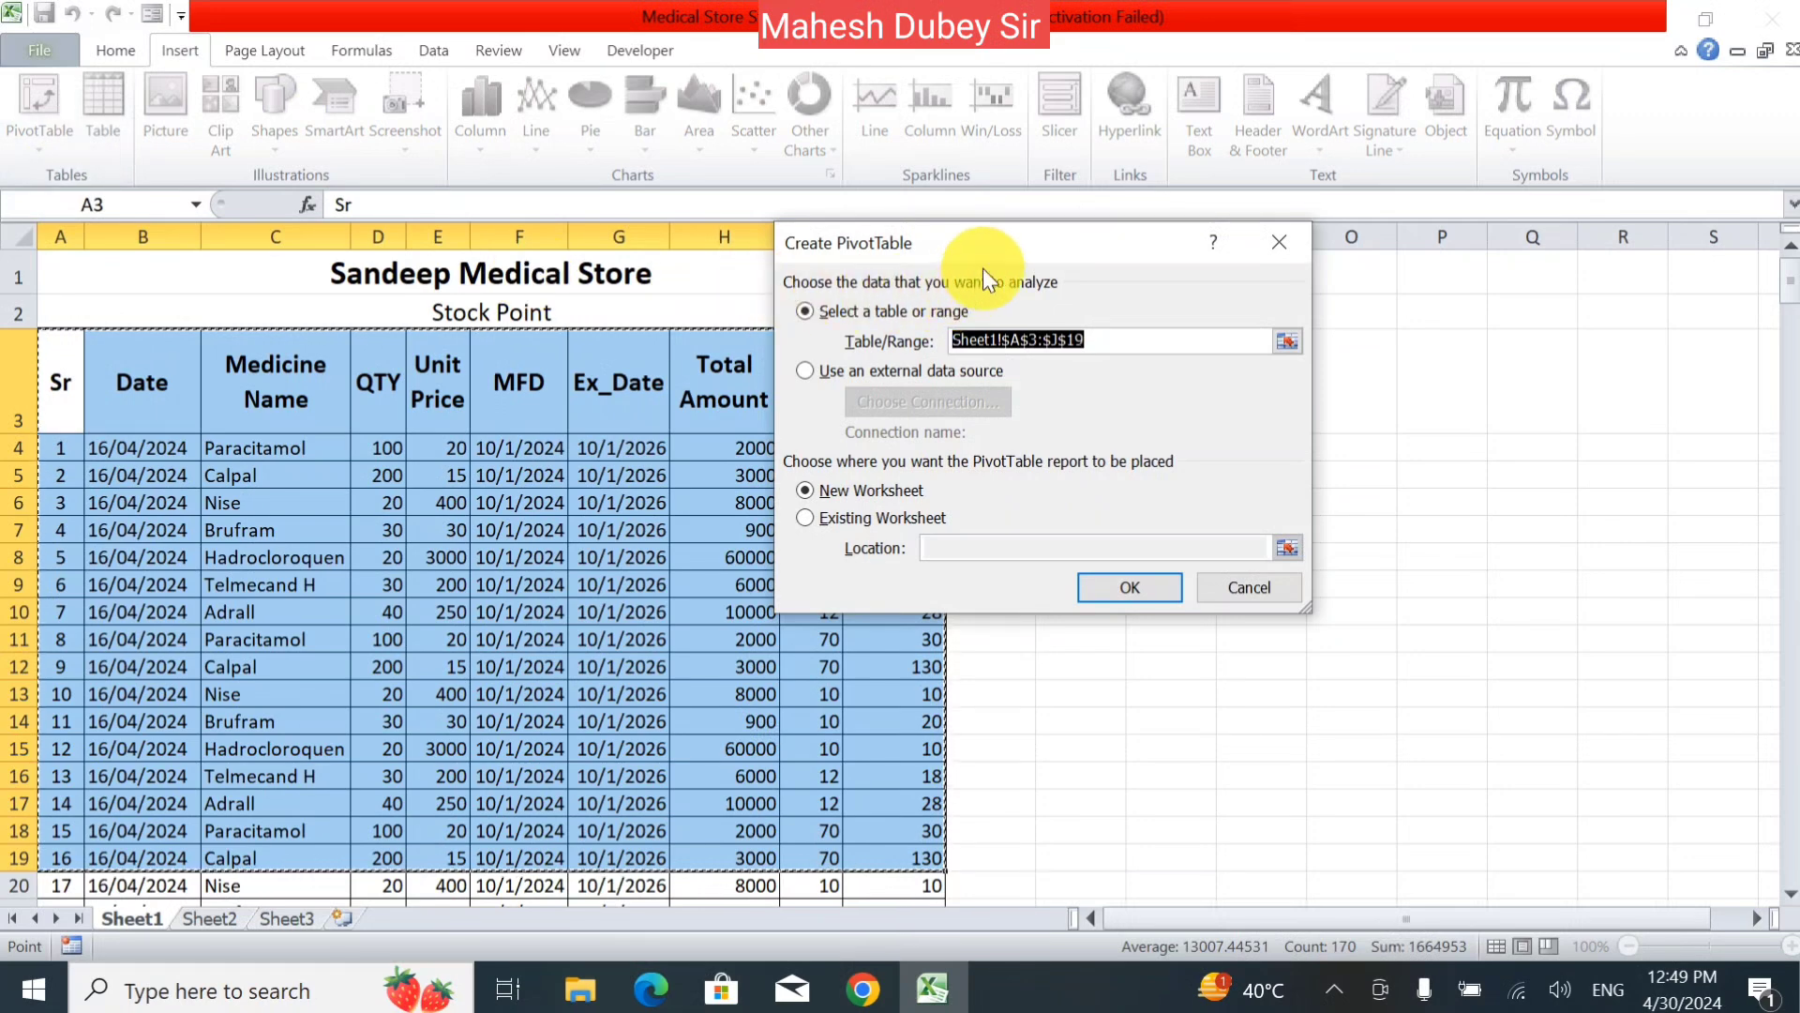
pyautogui.moveTo(1000, 242); pyautogui.dragTo(1274, 329)
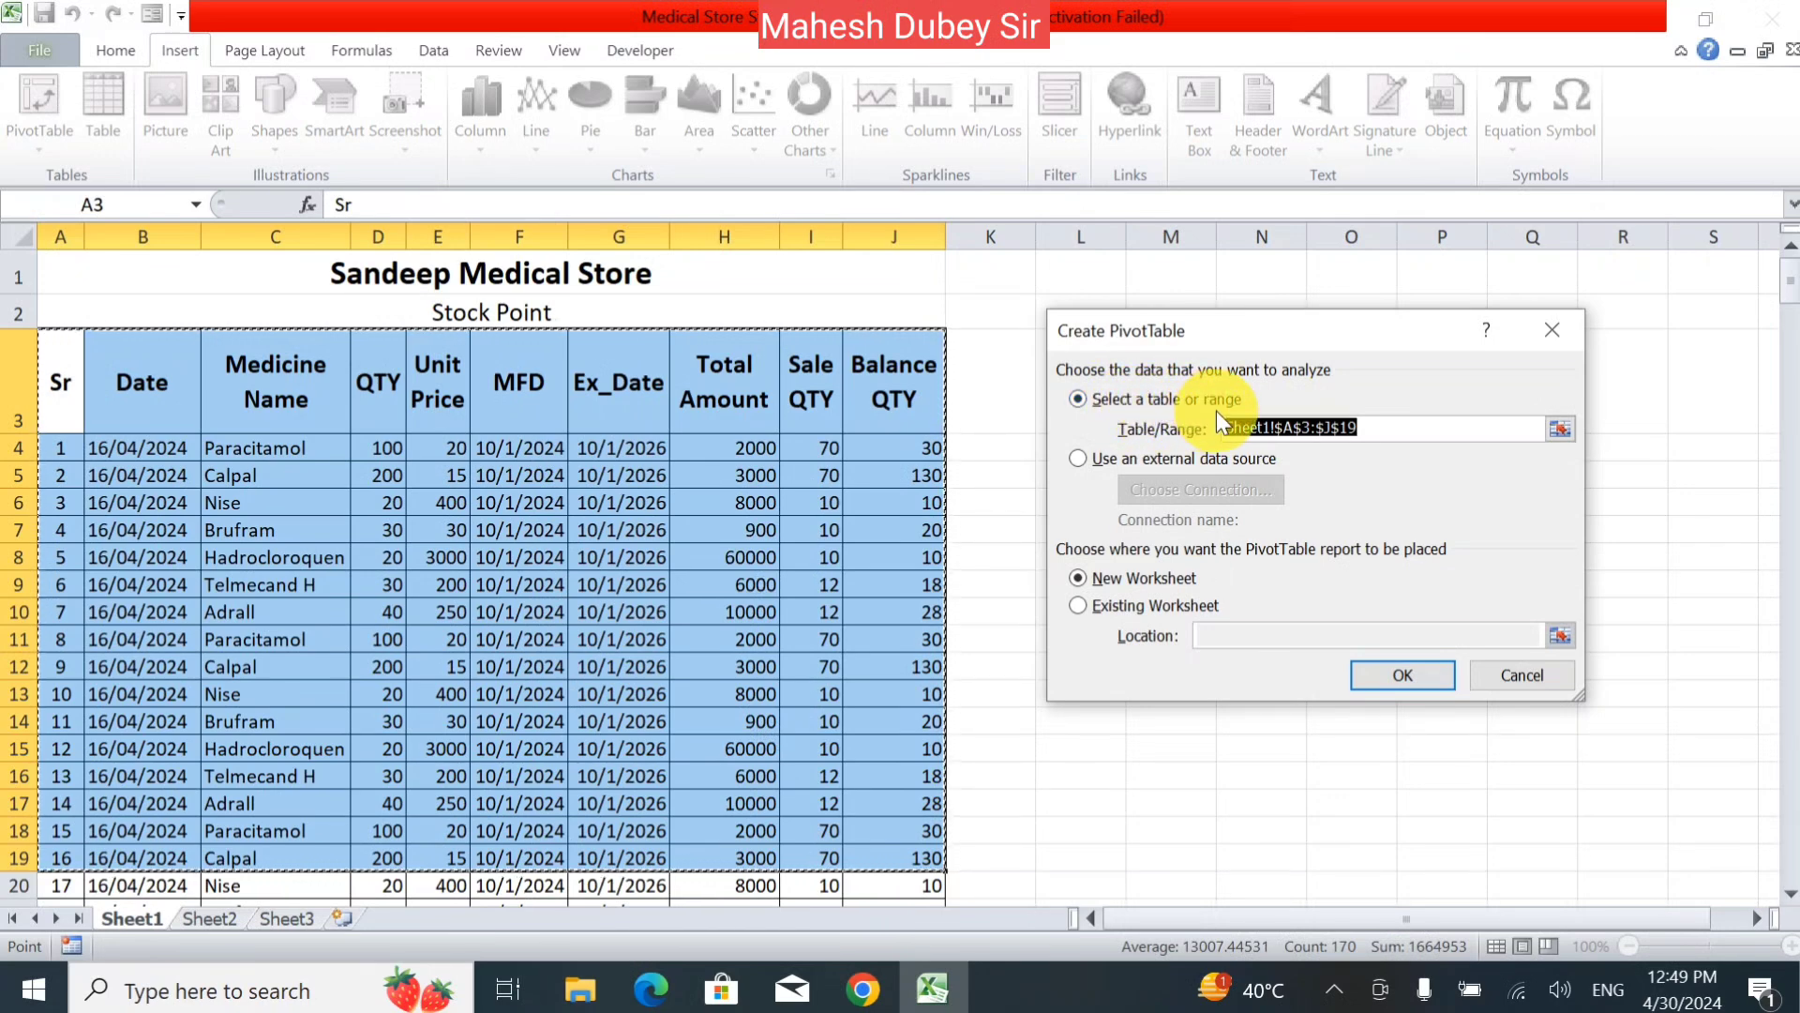
pyautogui.click(1411, 433)
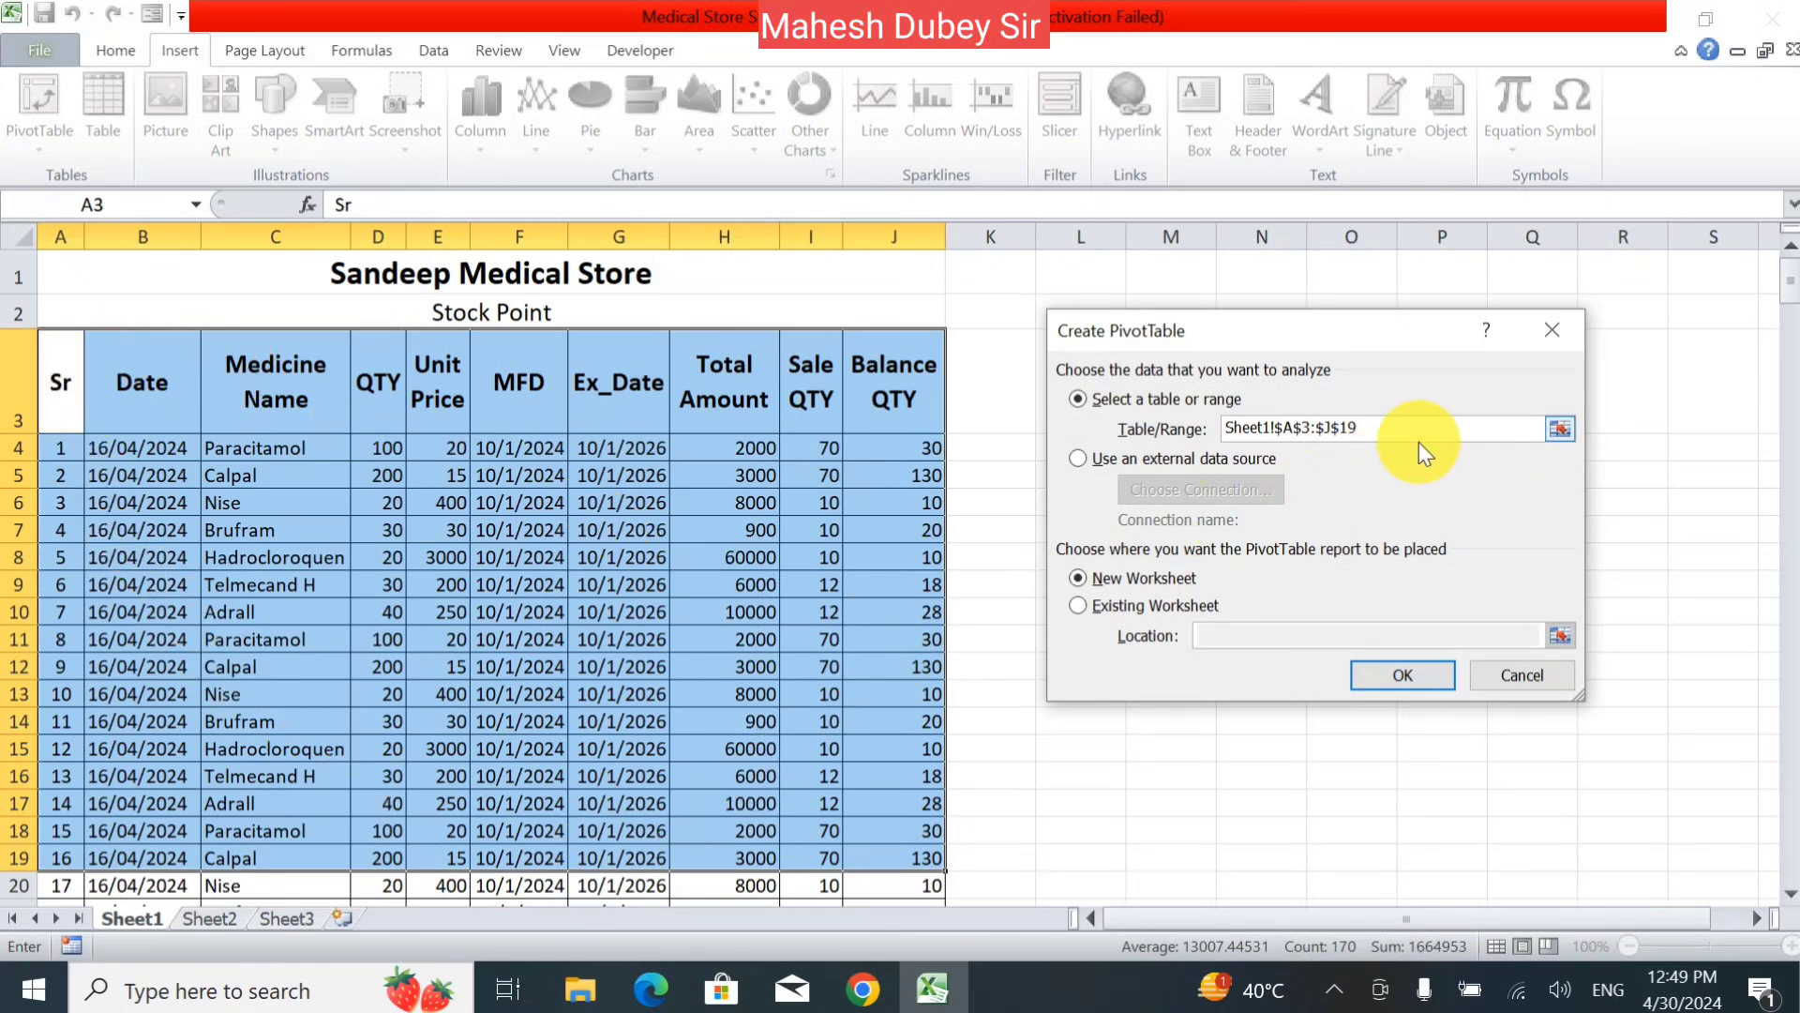
pyautogui.click(1125, 476)
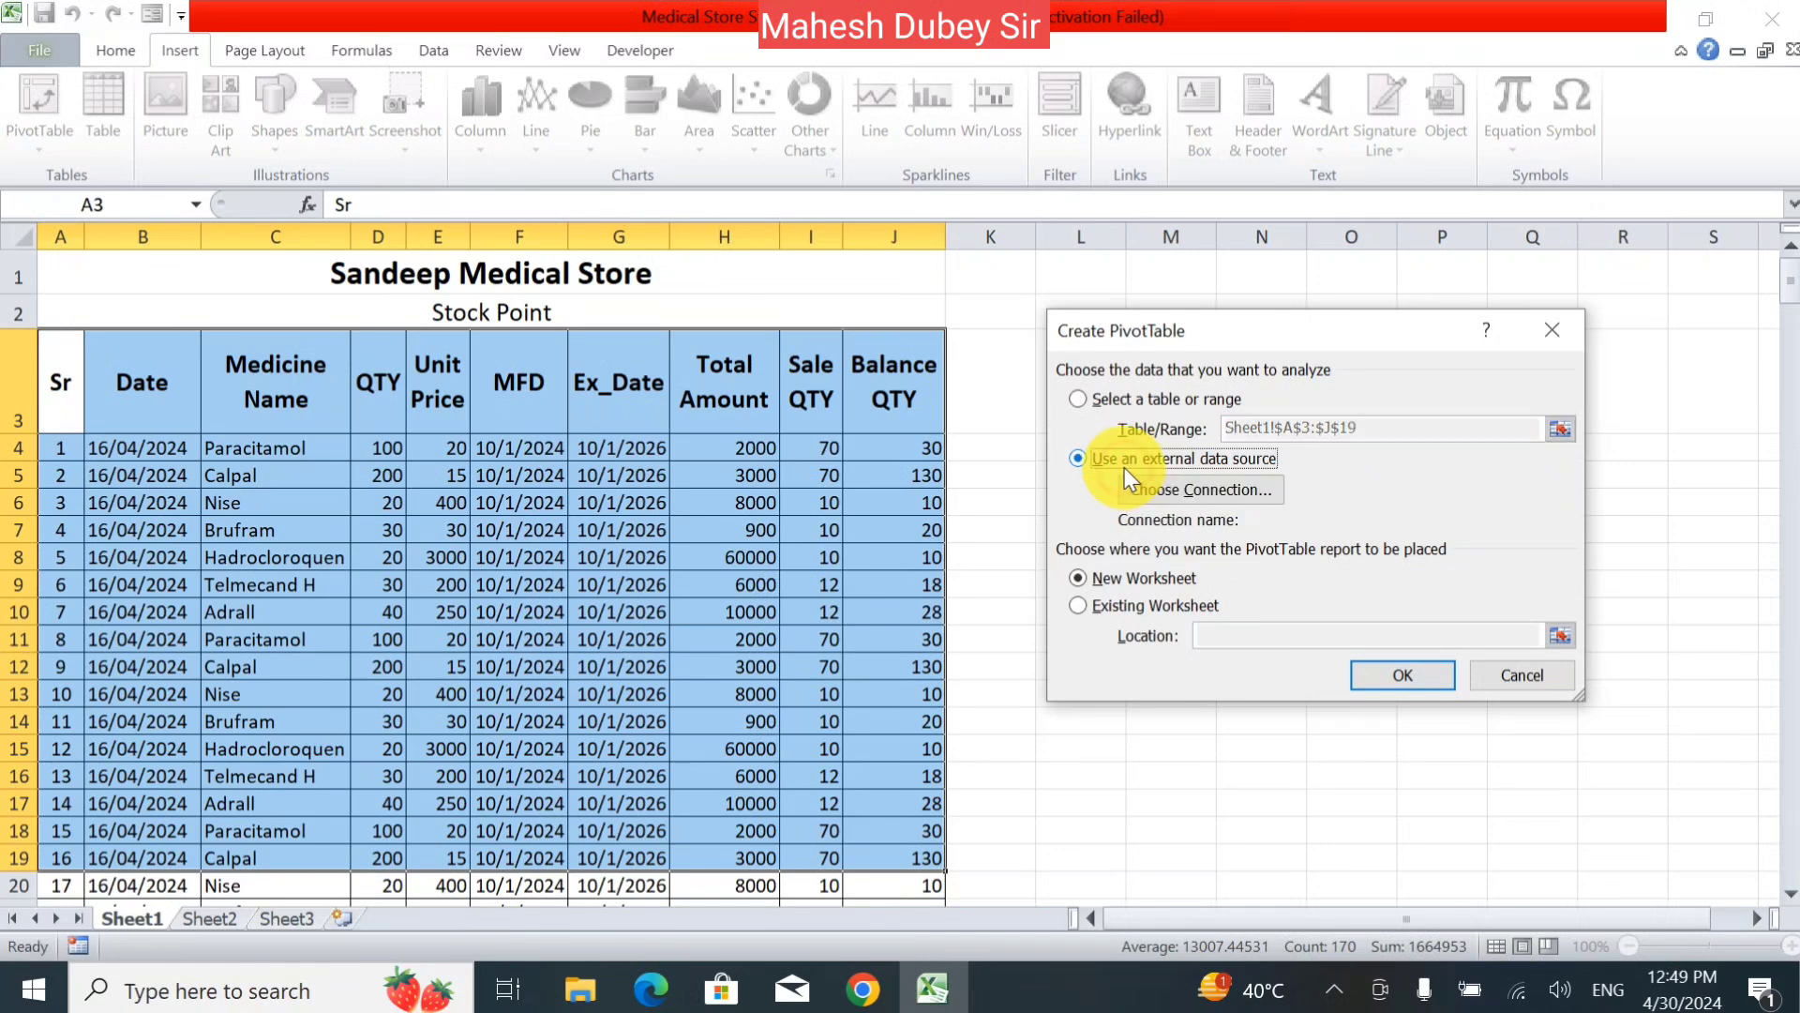
pyautogui.click(1177, 491)
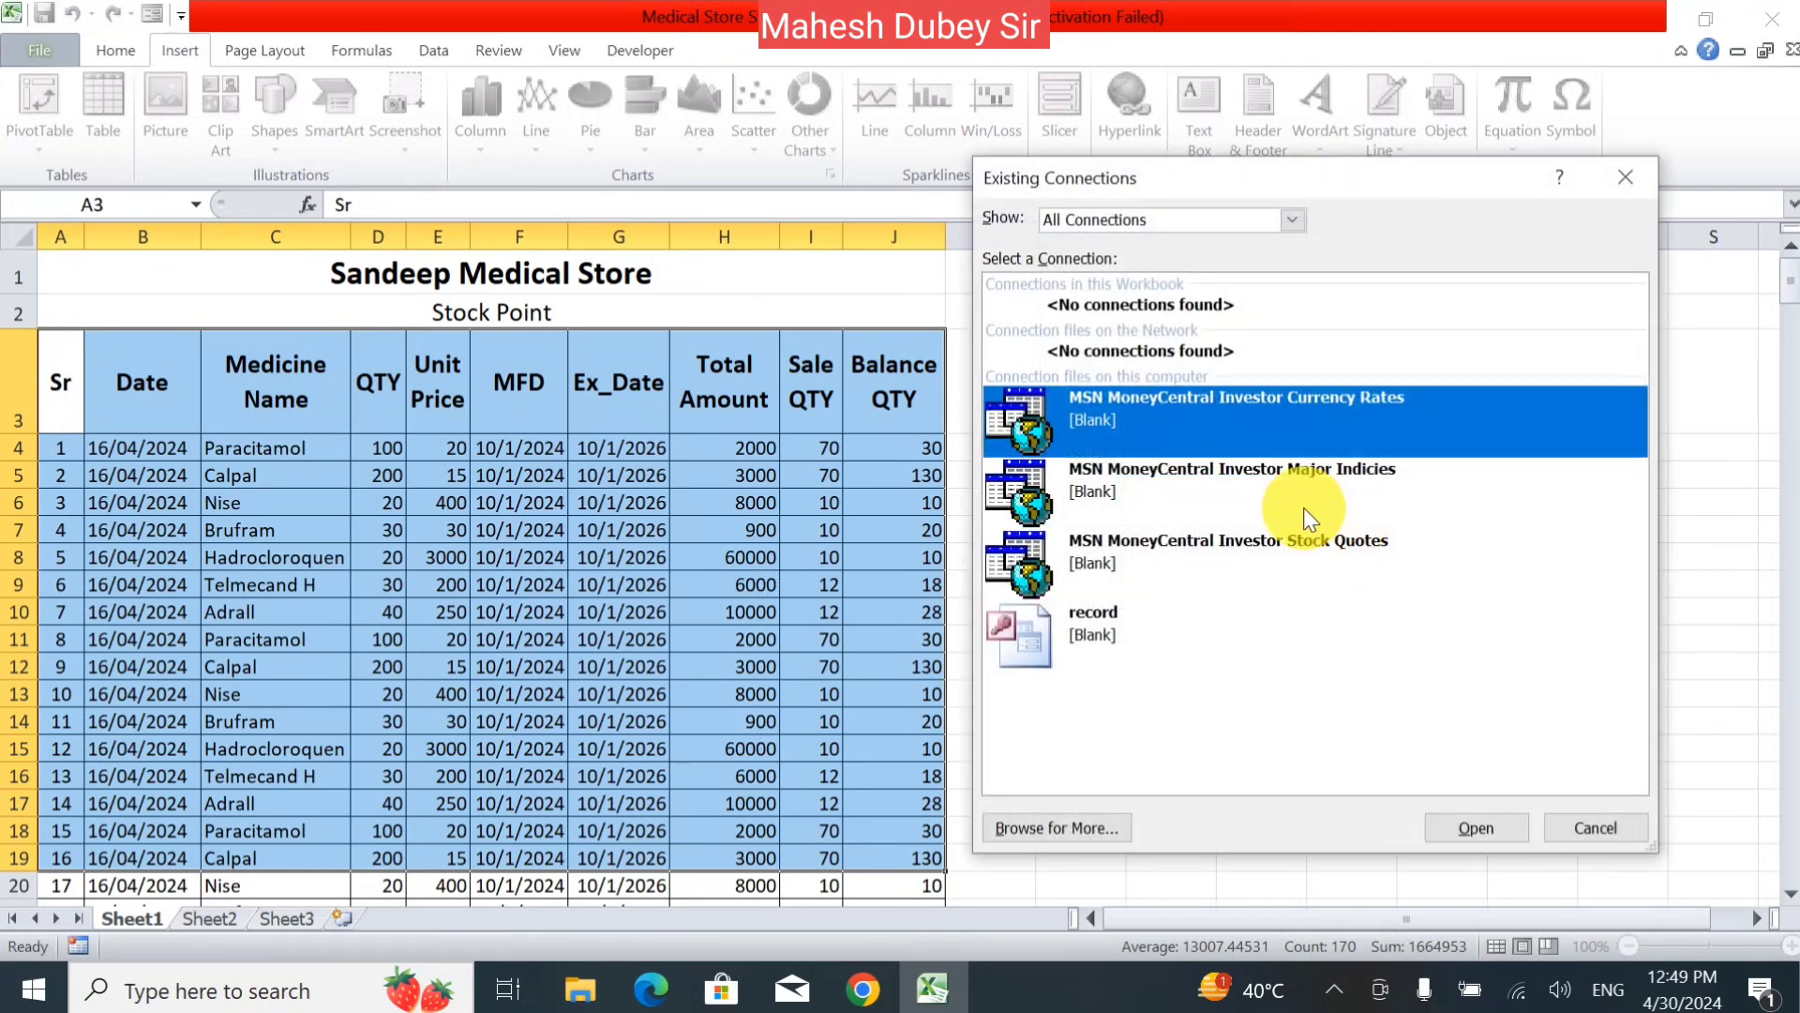
pyautogui.click(1620, 827)
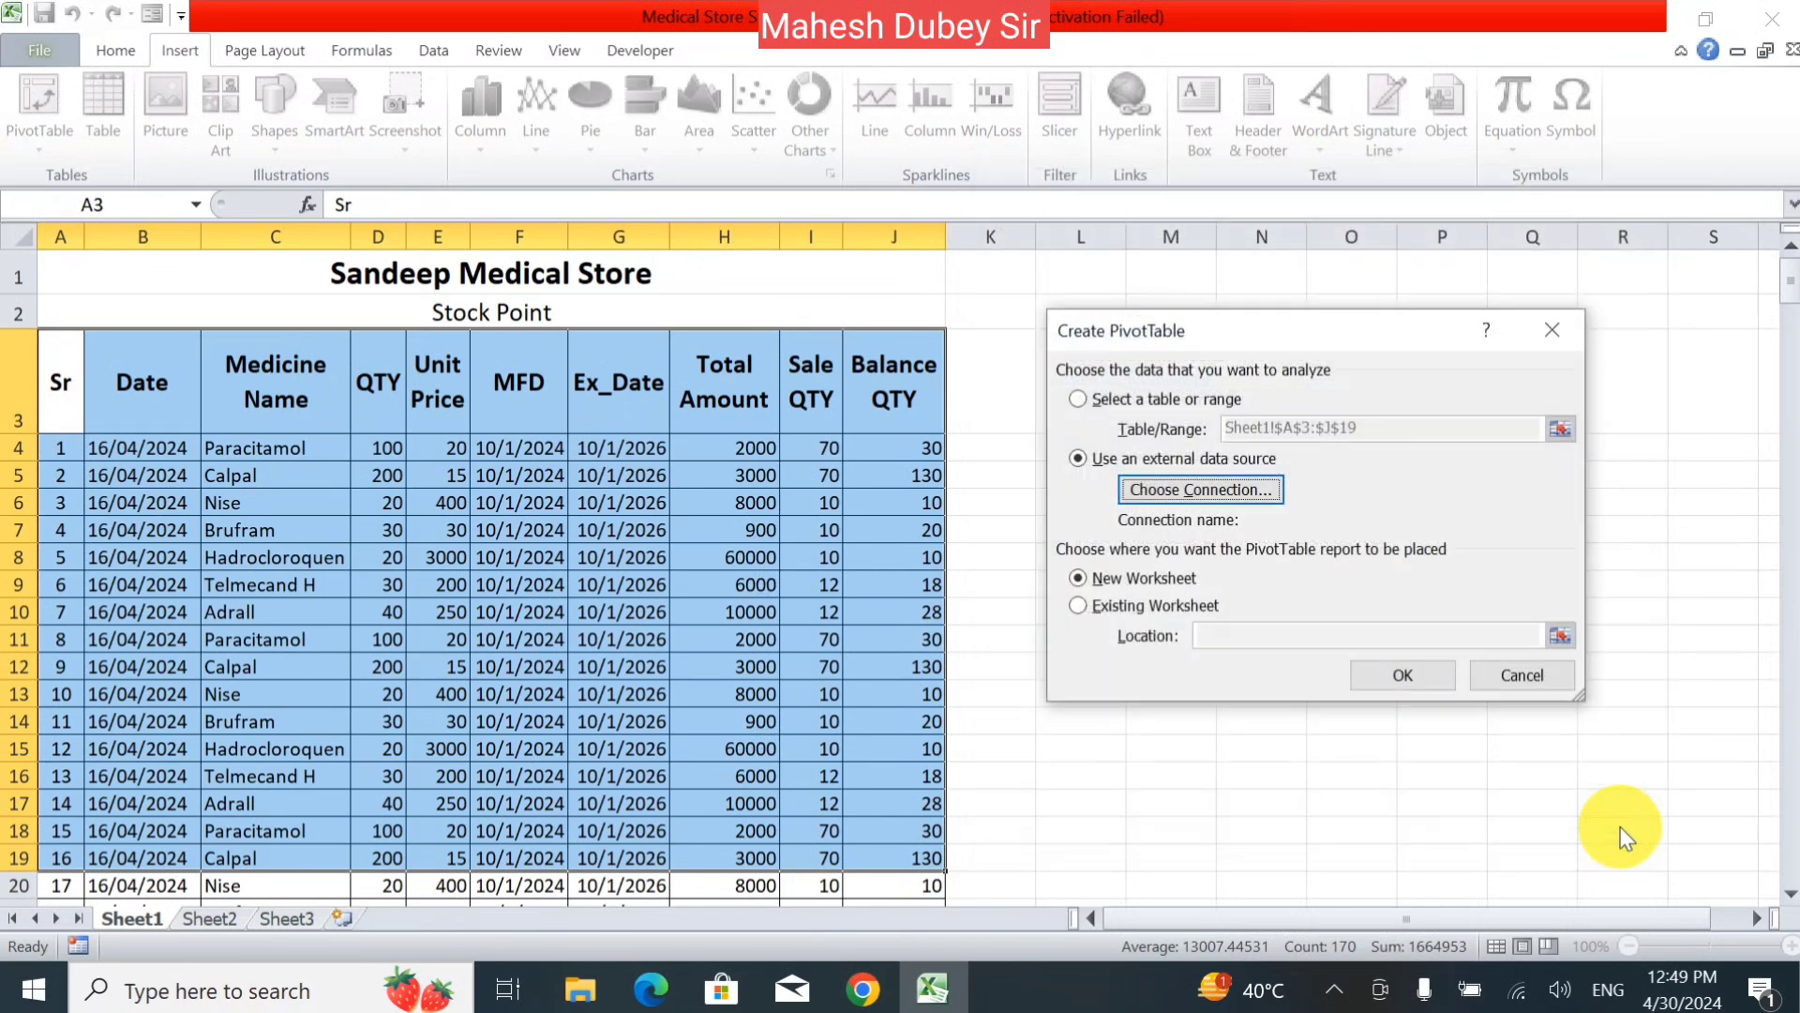
pyautogui.click(1137, 396)
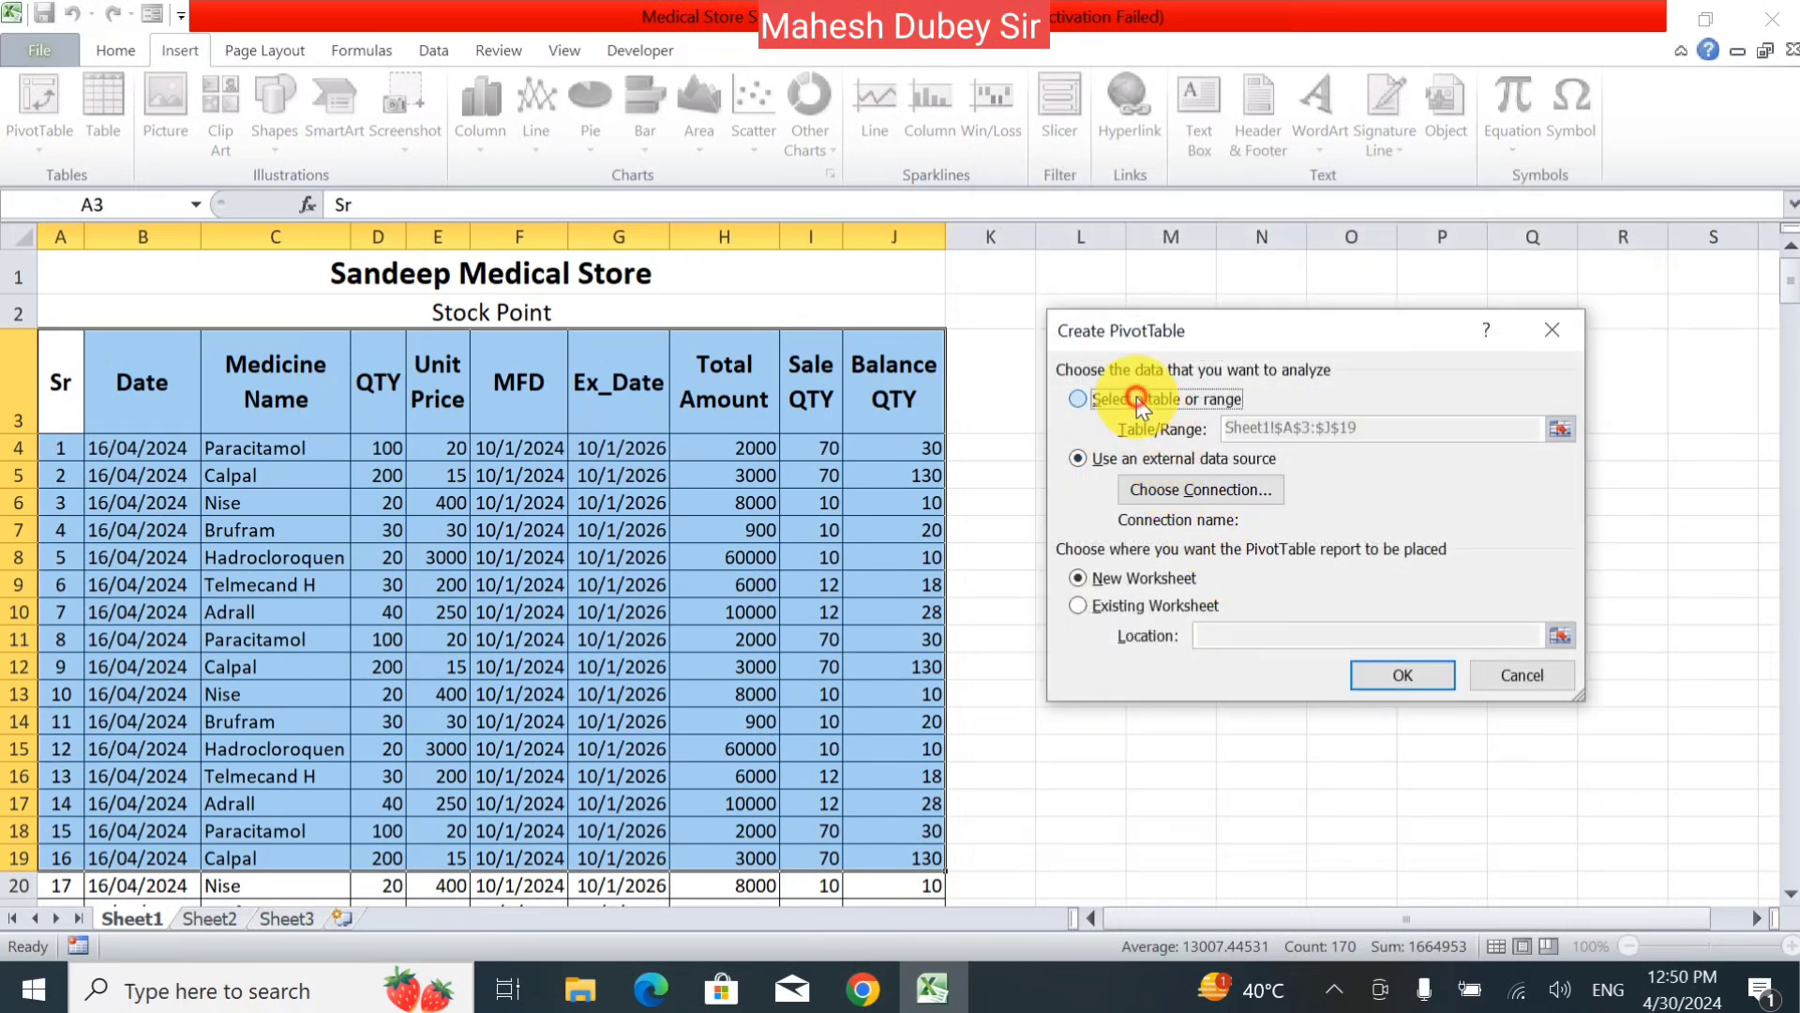
pyautogui.click(1417, 436)
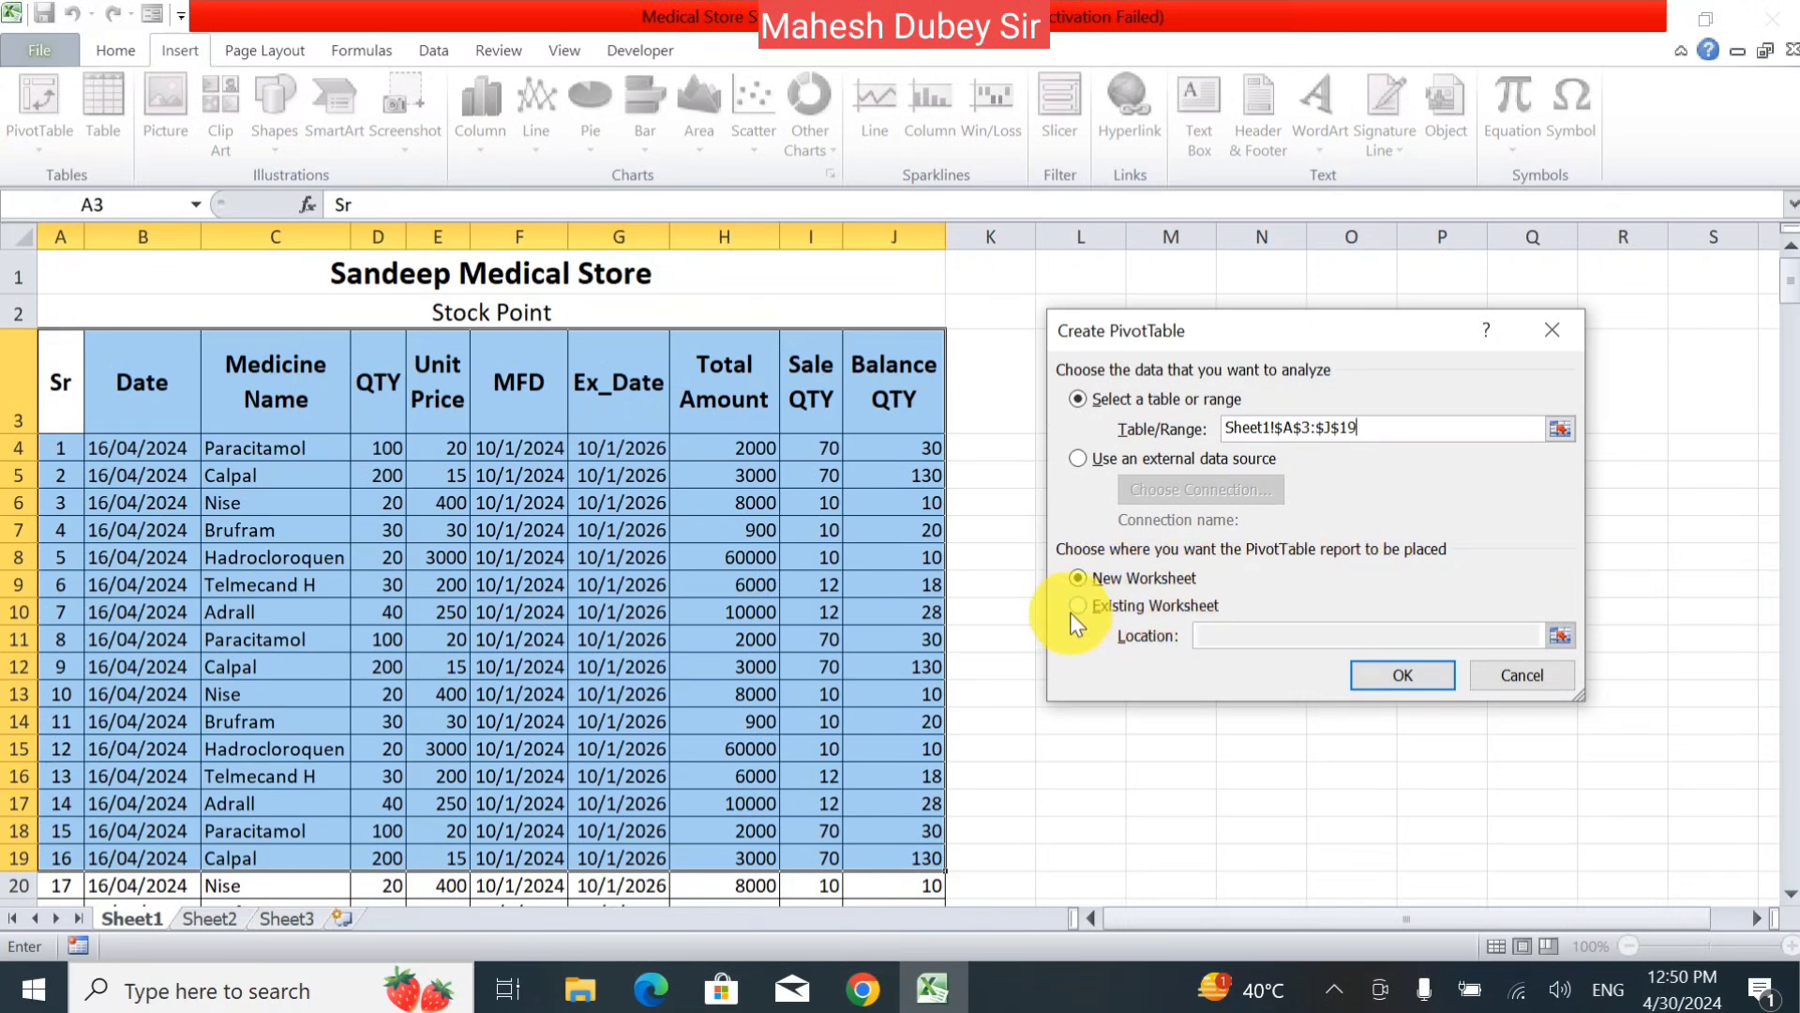
pyautogui.click(1191, 615)
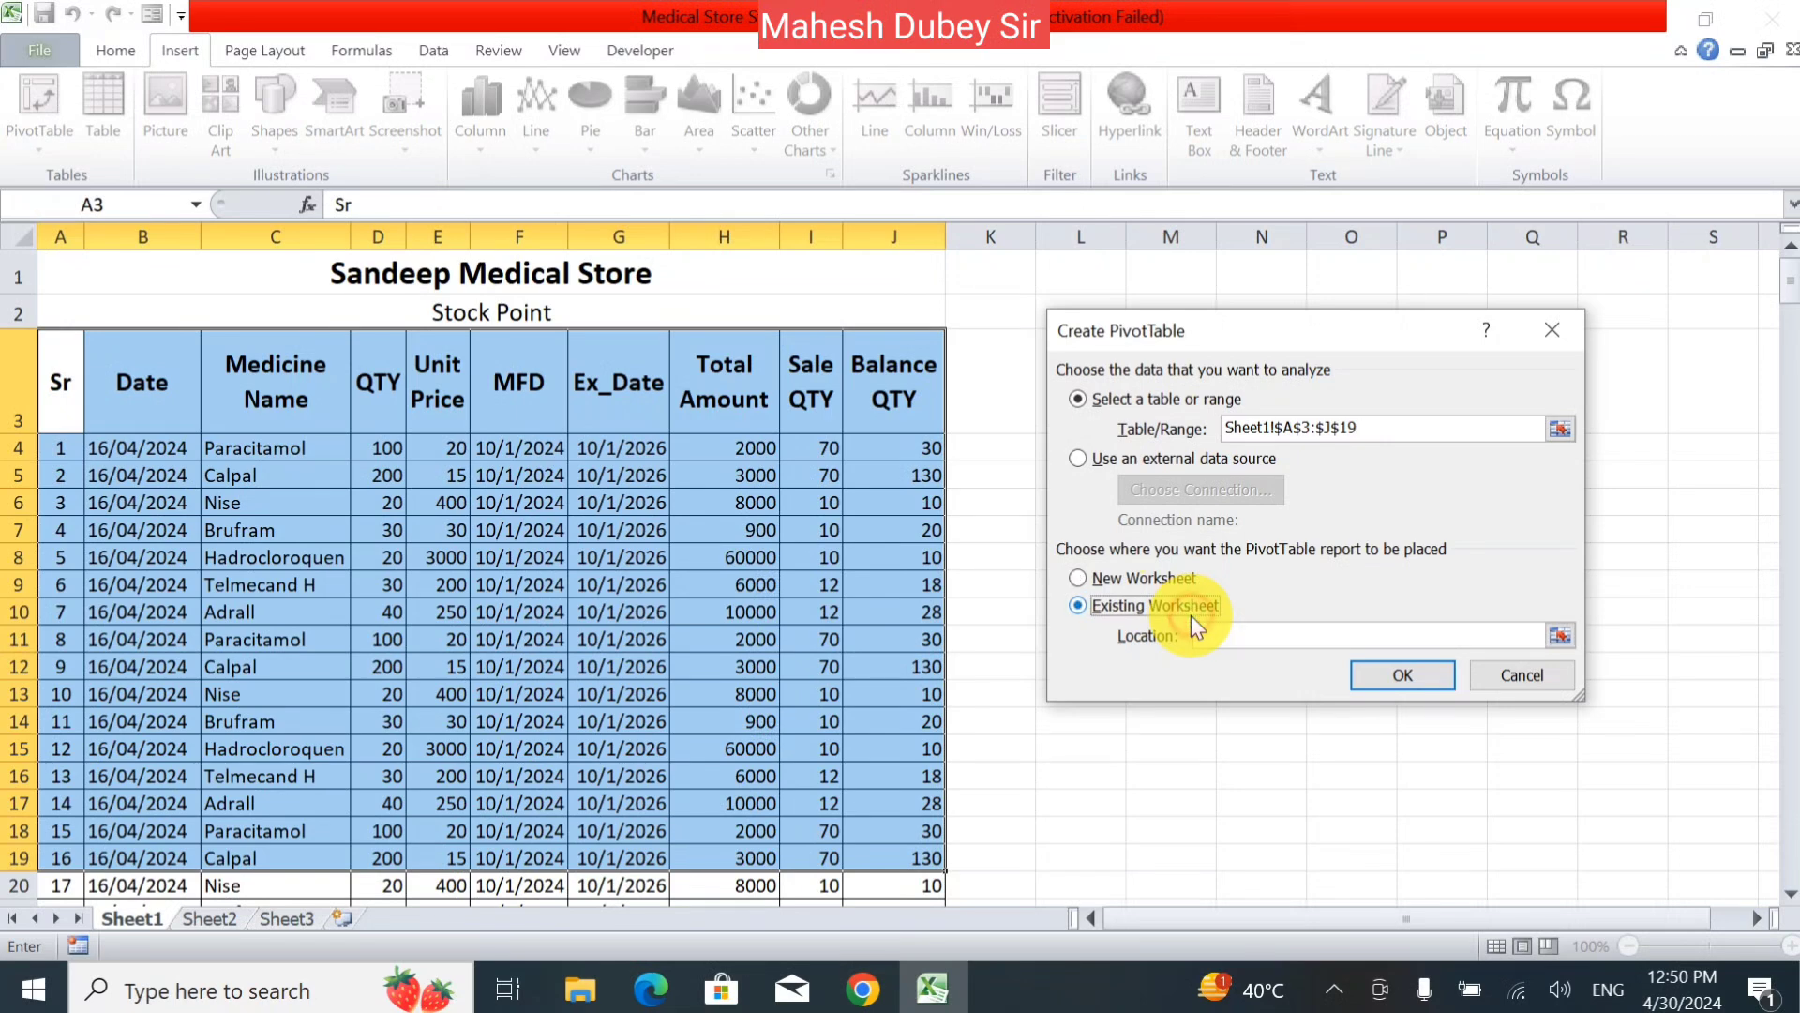
pyautogui.click(1558, 638)
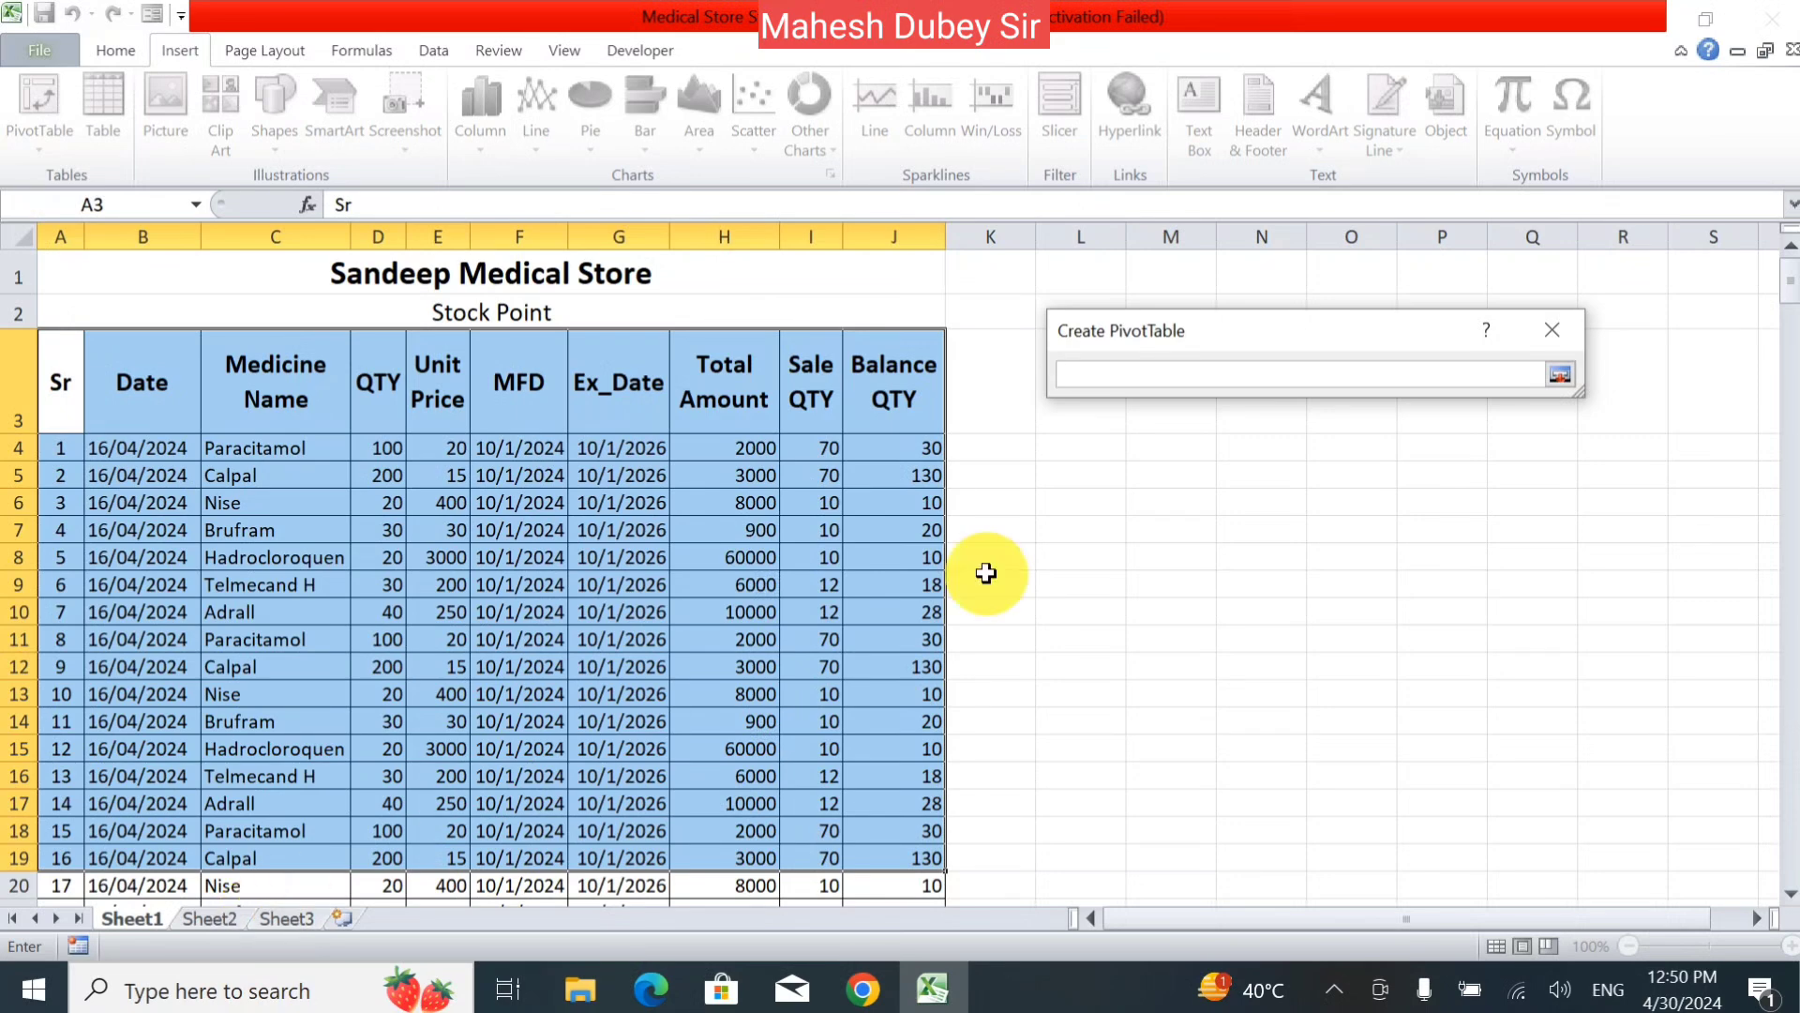
pyautogui.click(1561, 373)
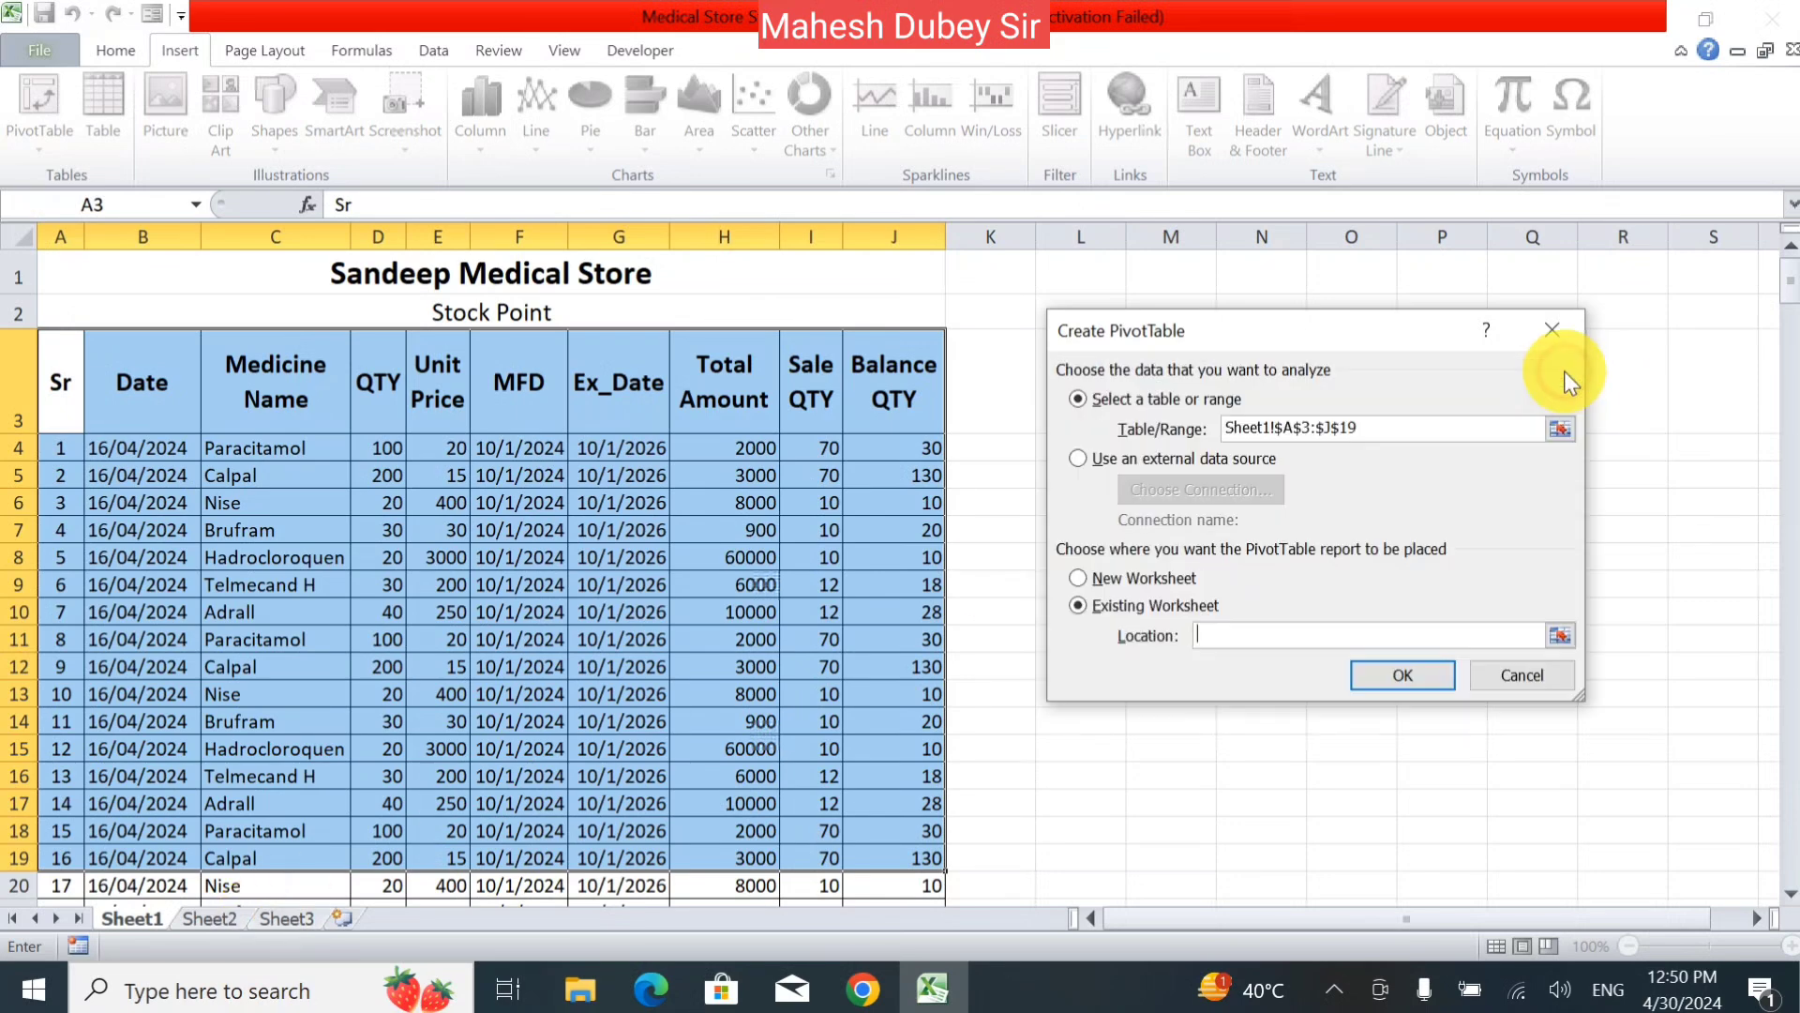
# - Create the PivotTable from the selected range on a new worksheet
pyautogui.click(1155, 584)
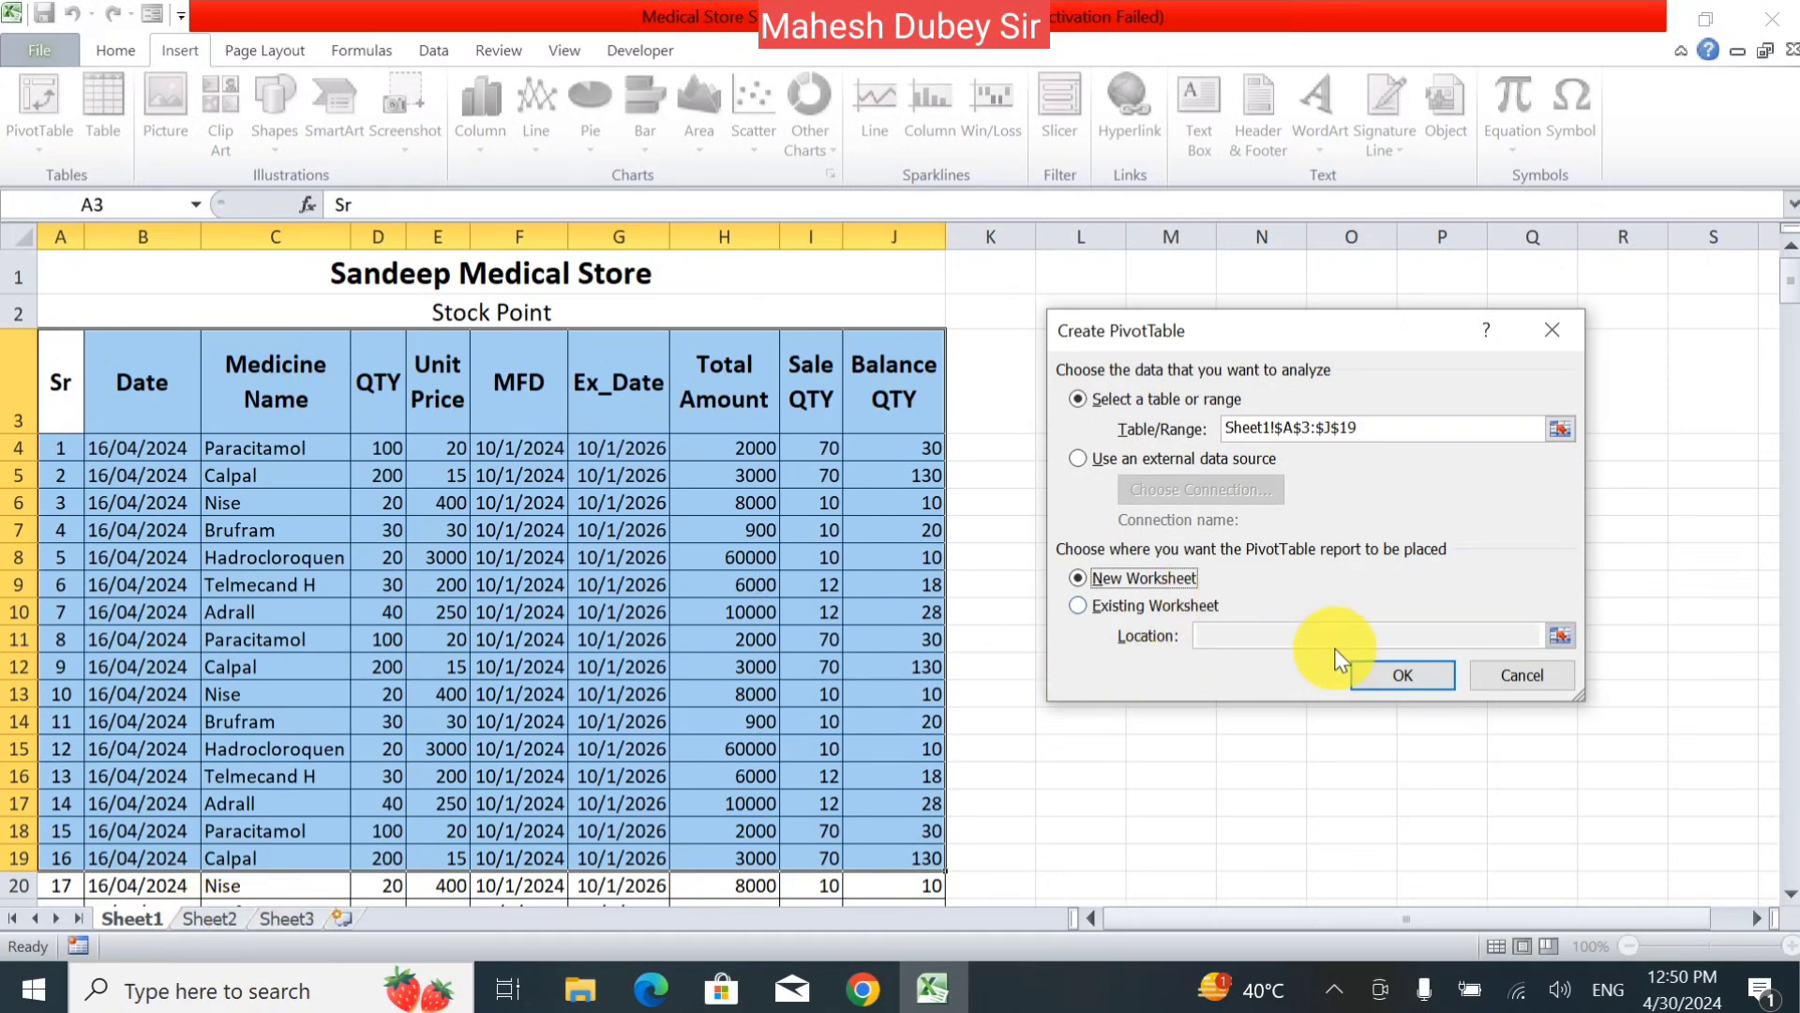
pyautogui.click(1404, 674)
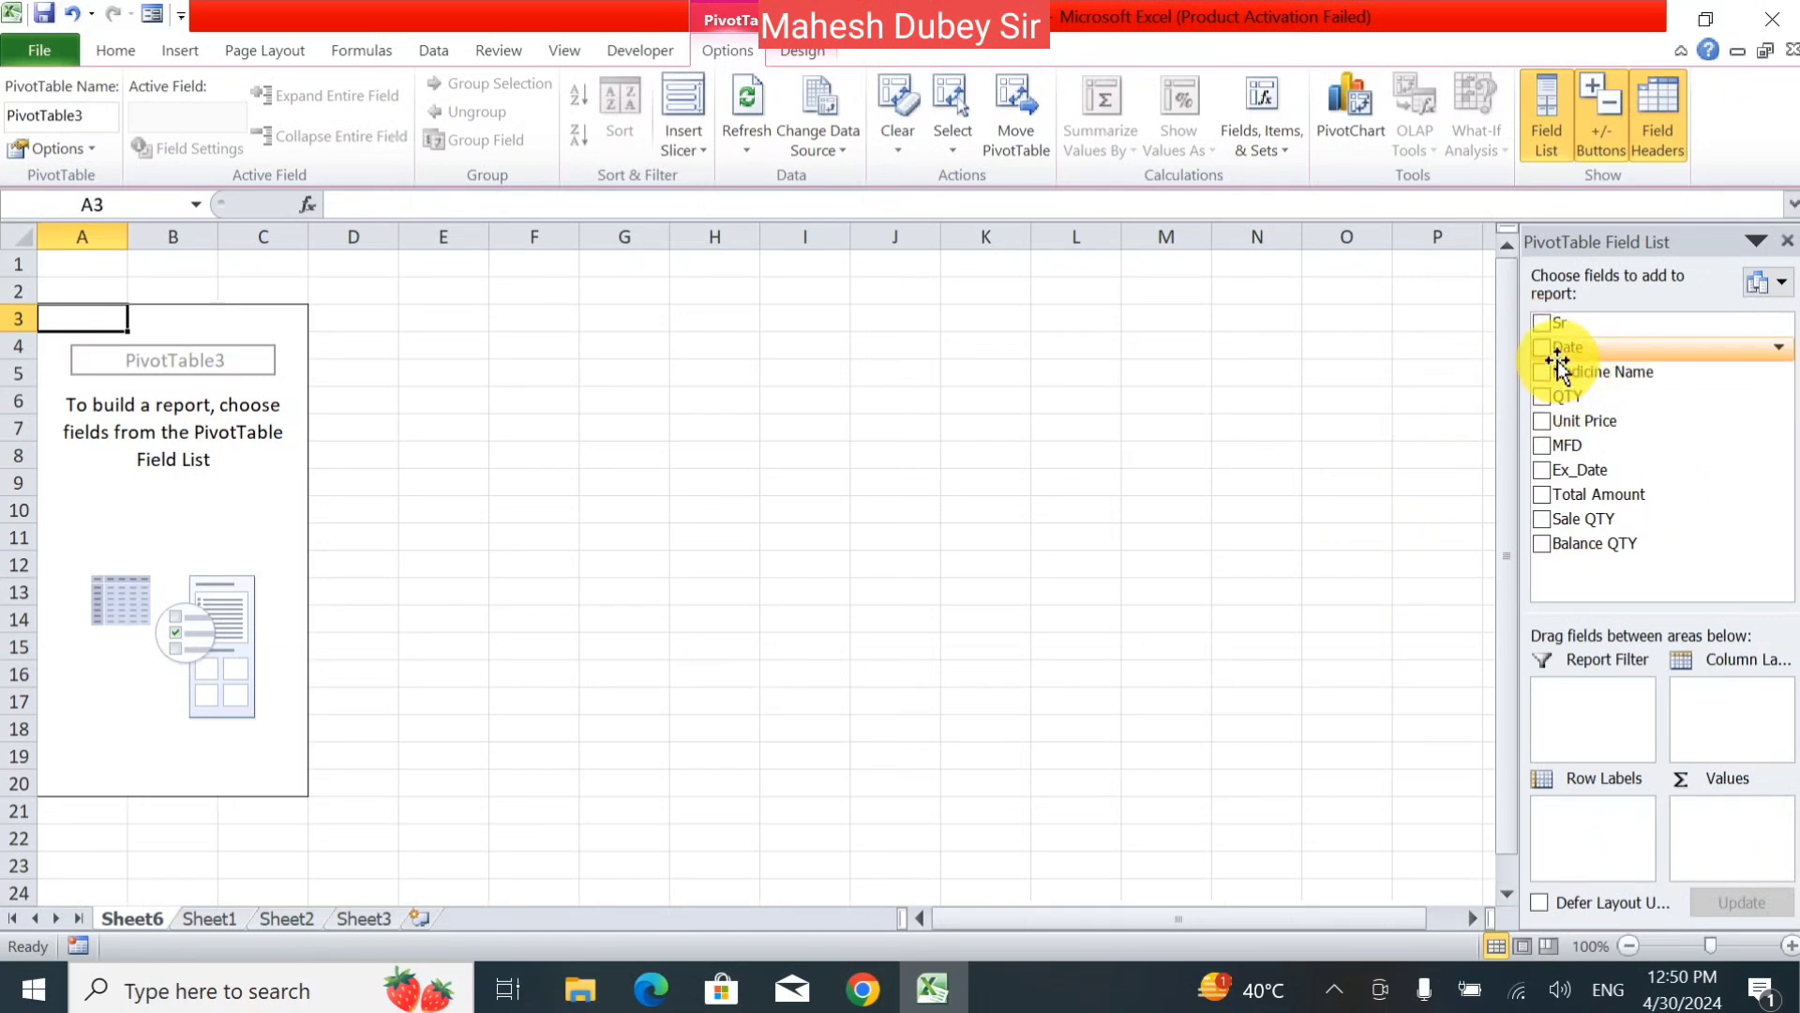
pyautogui.click(1542, 323)
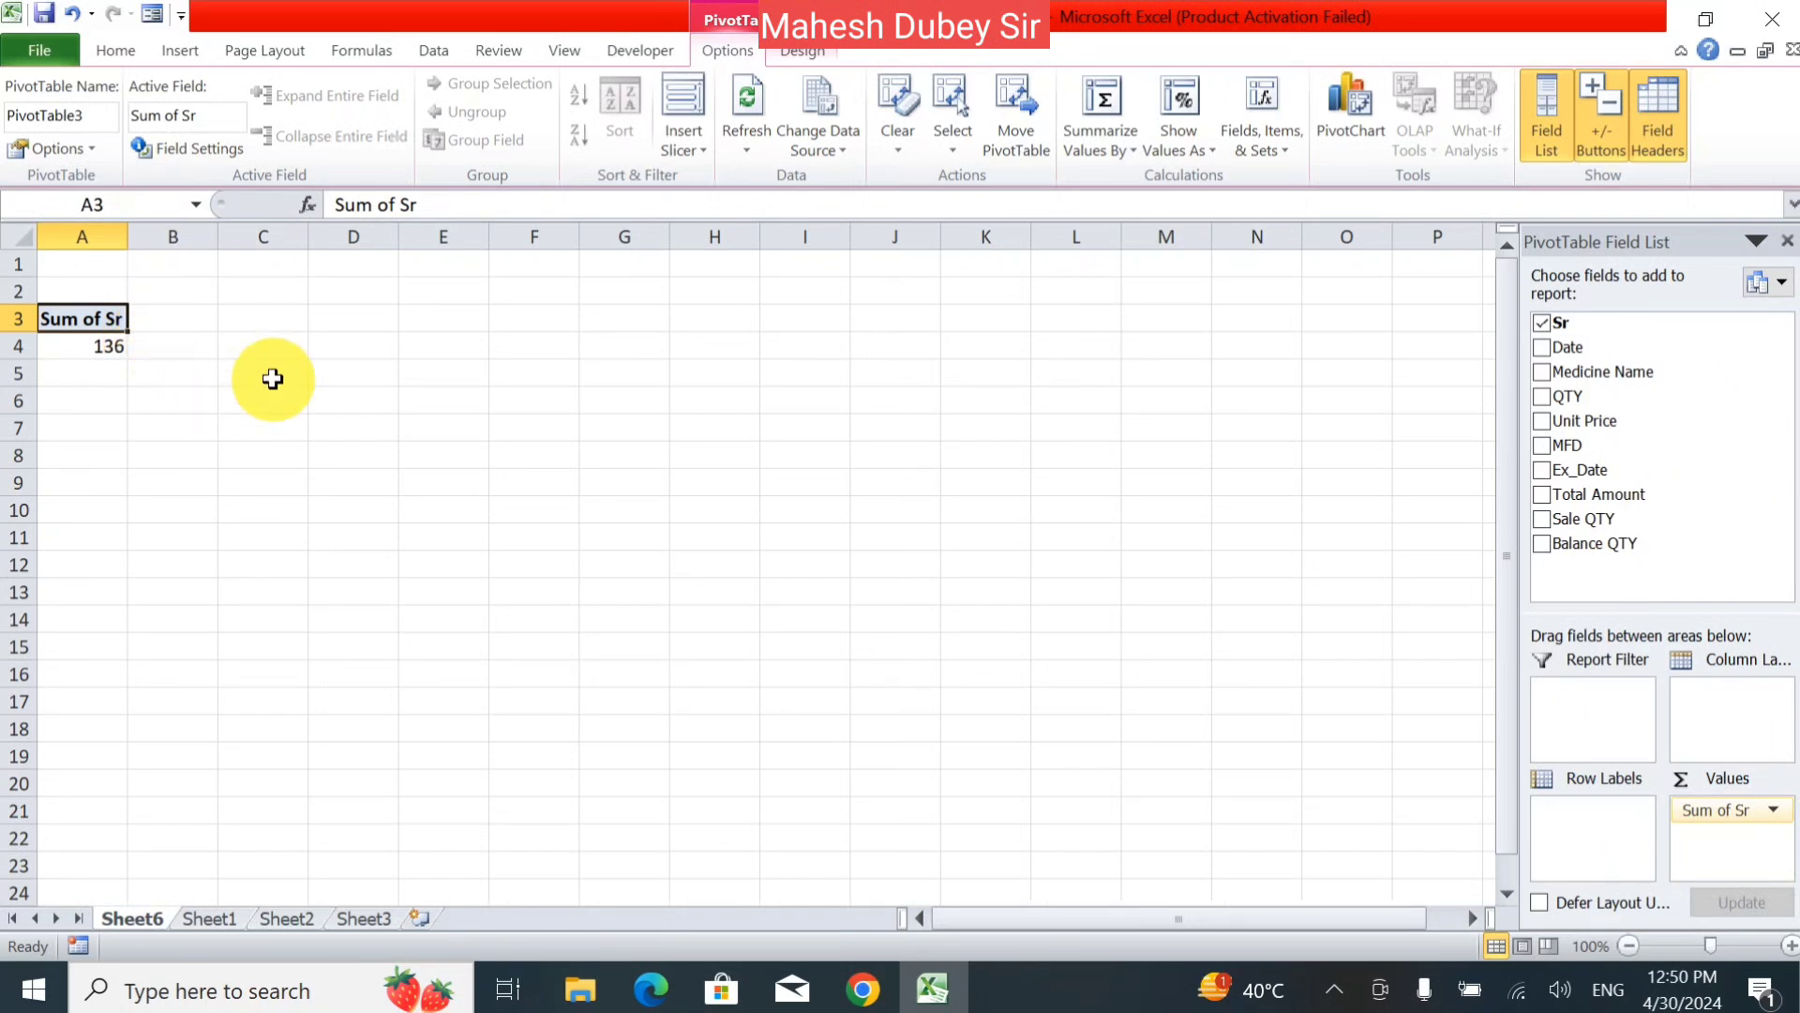
pyautogui.click(1545, 323)
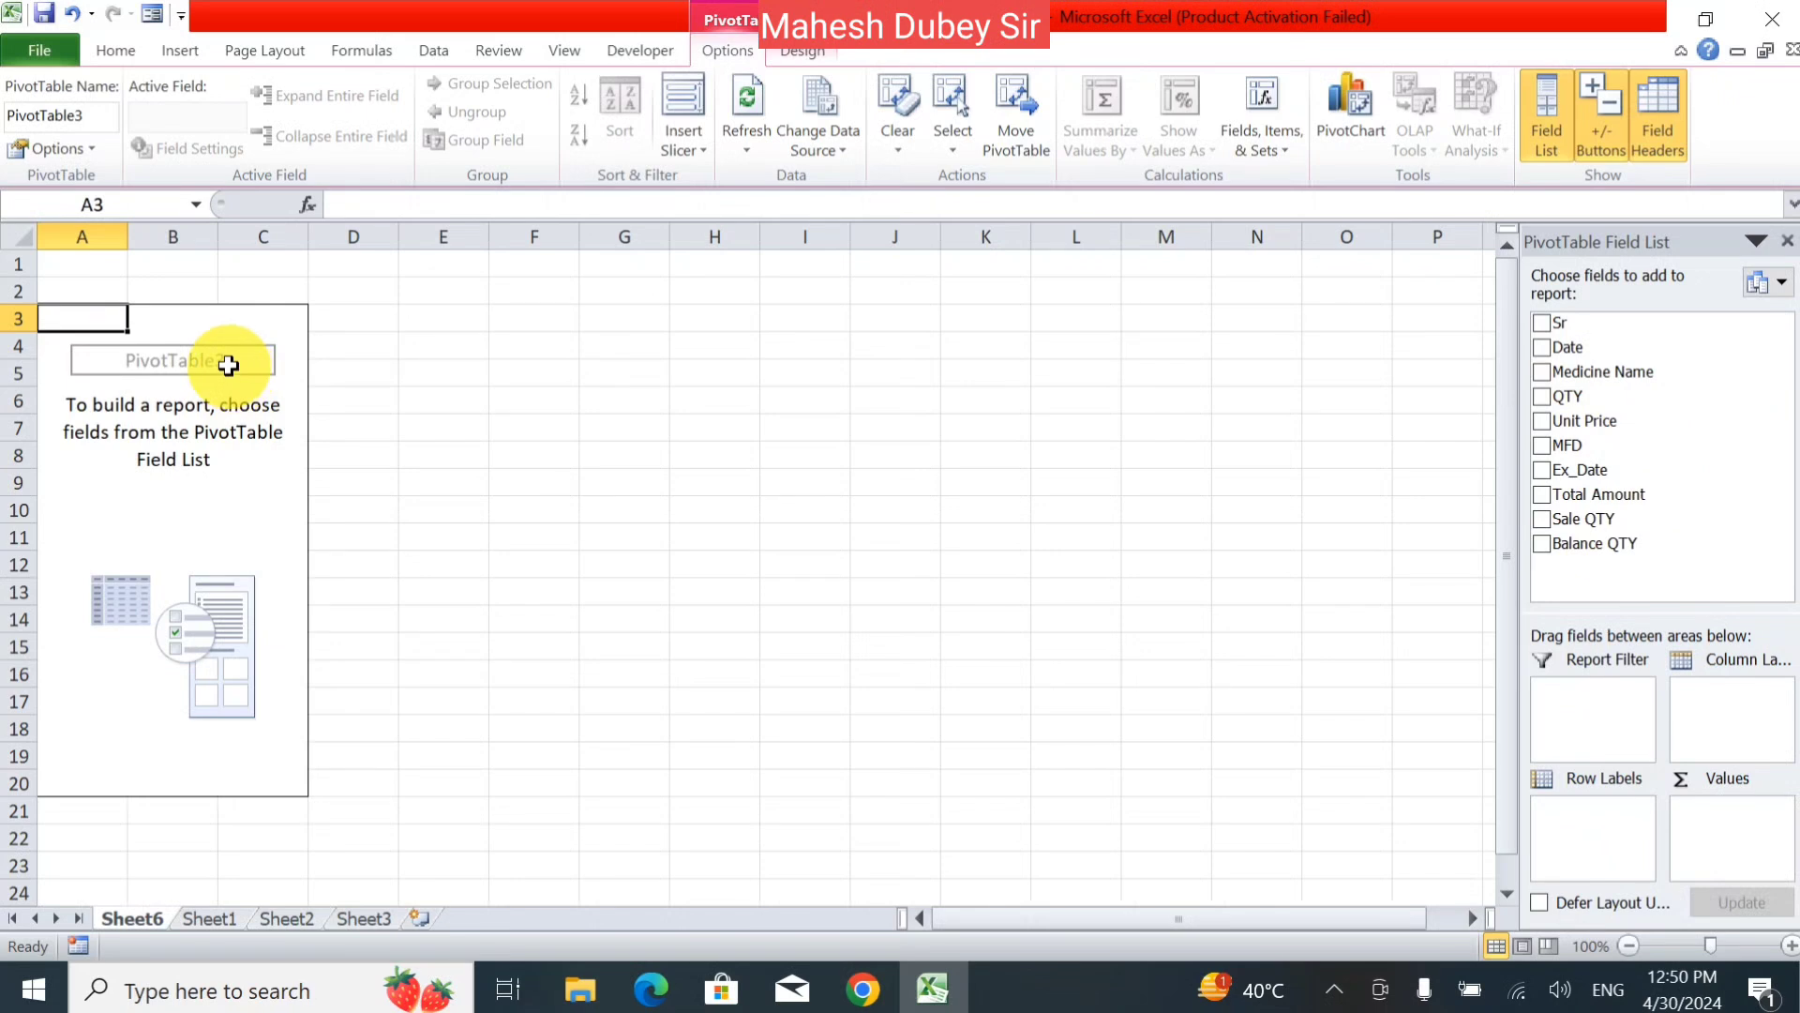
pyautogui.click(230, 365)
pyautogui.click(168, 351)
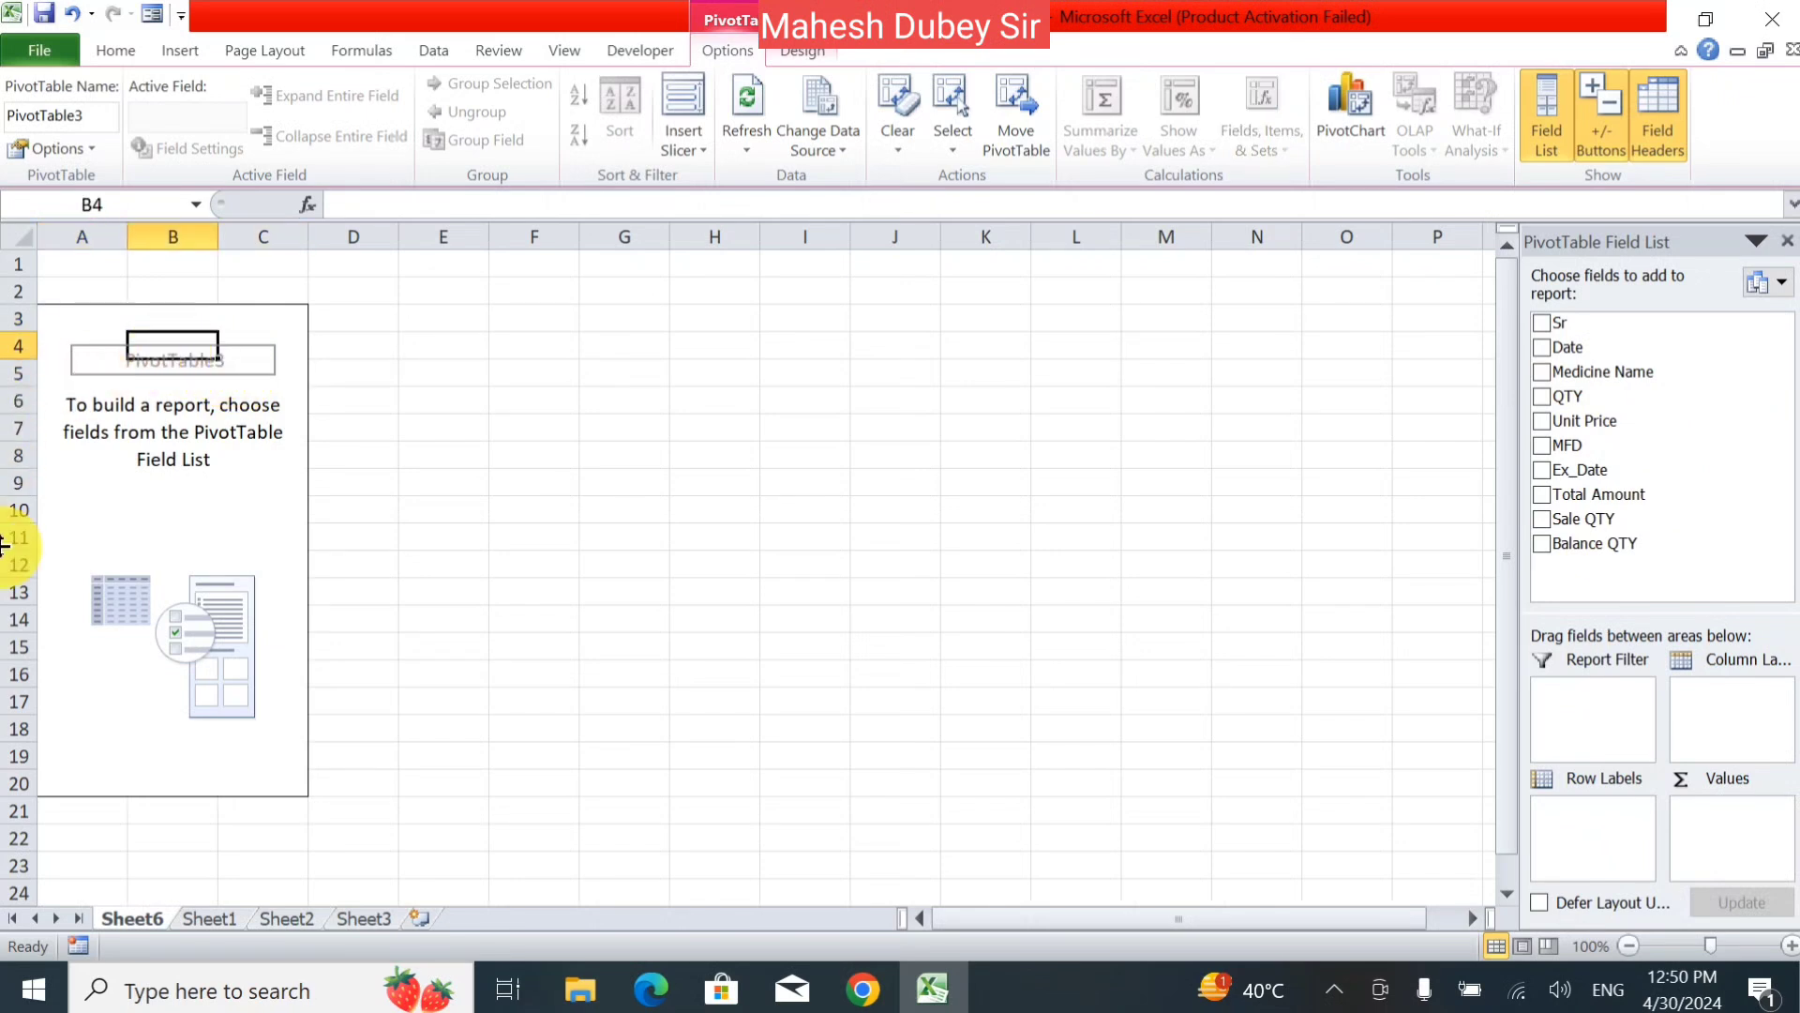
pyautogui.click(200, 643)
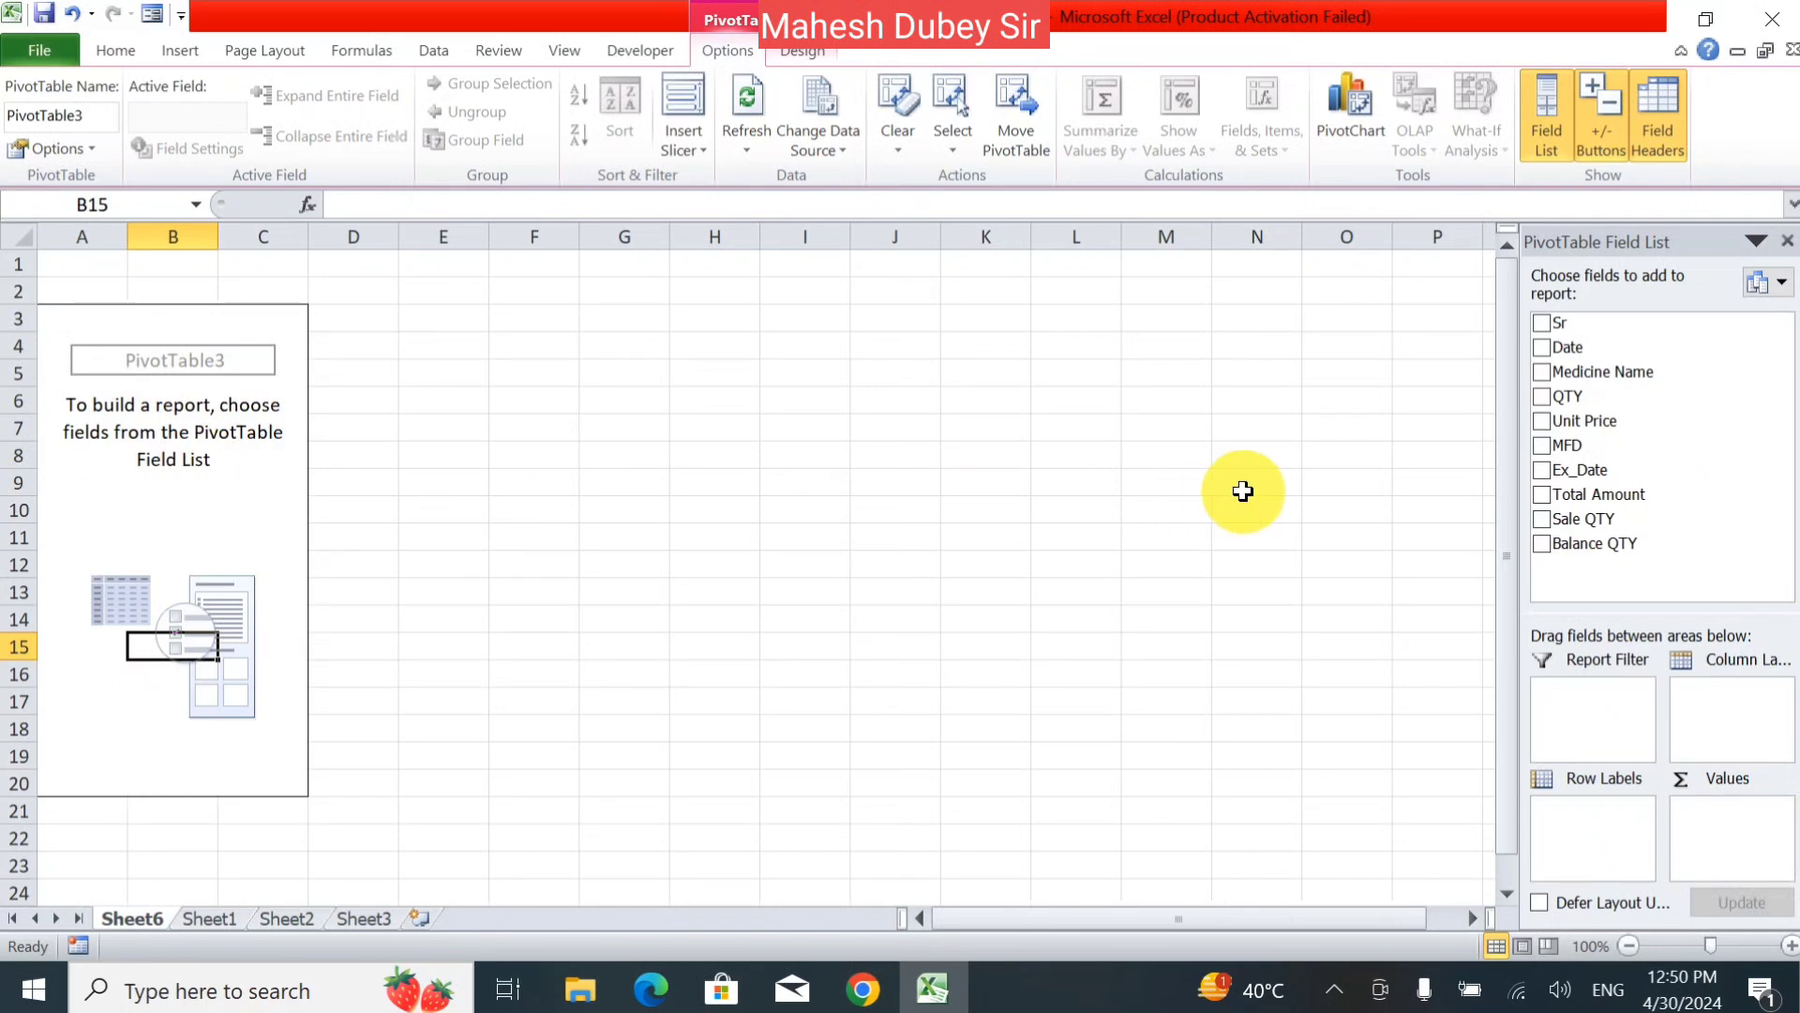
# - Add the Date, Medicine Name and QTY fields to the PivotTable report
pyautogui.click(1542, 349)
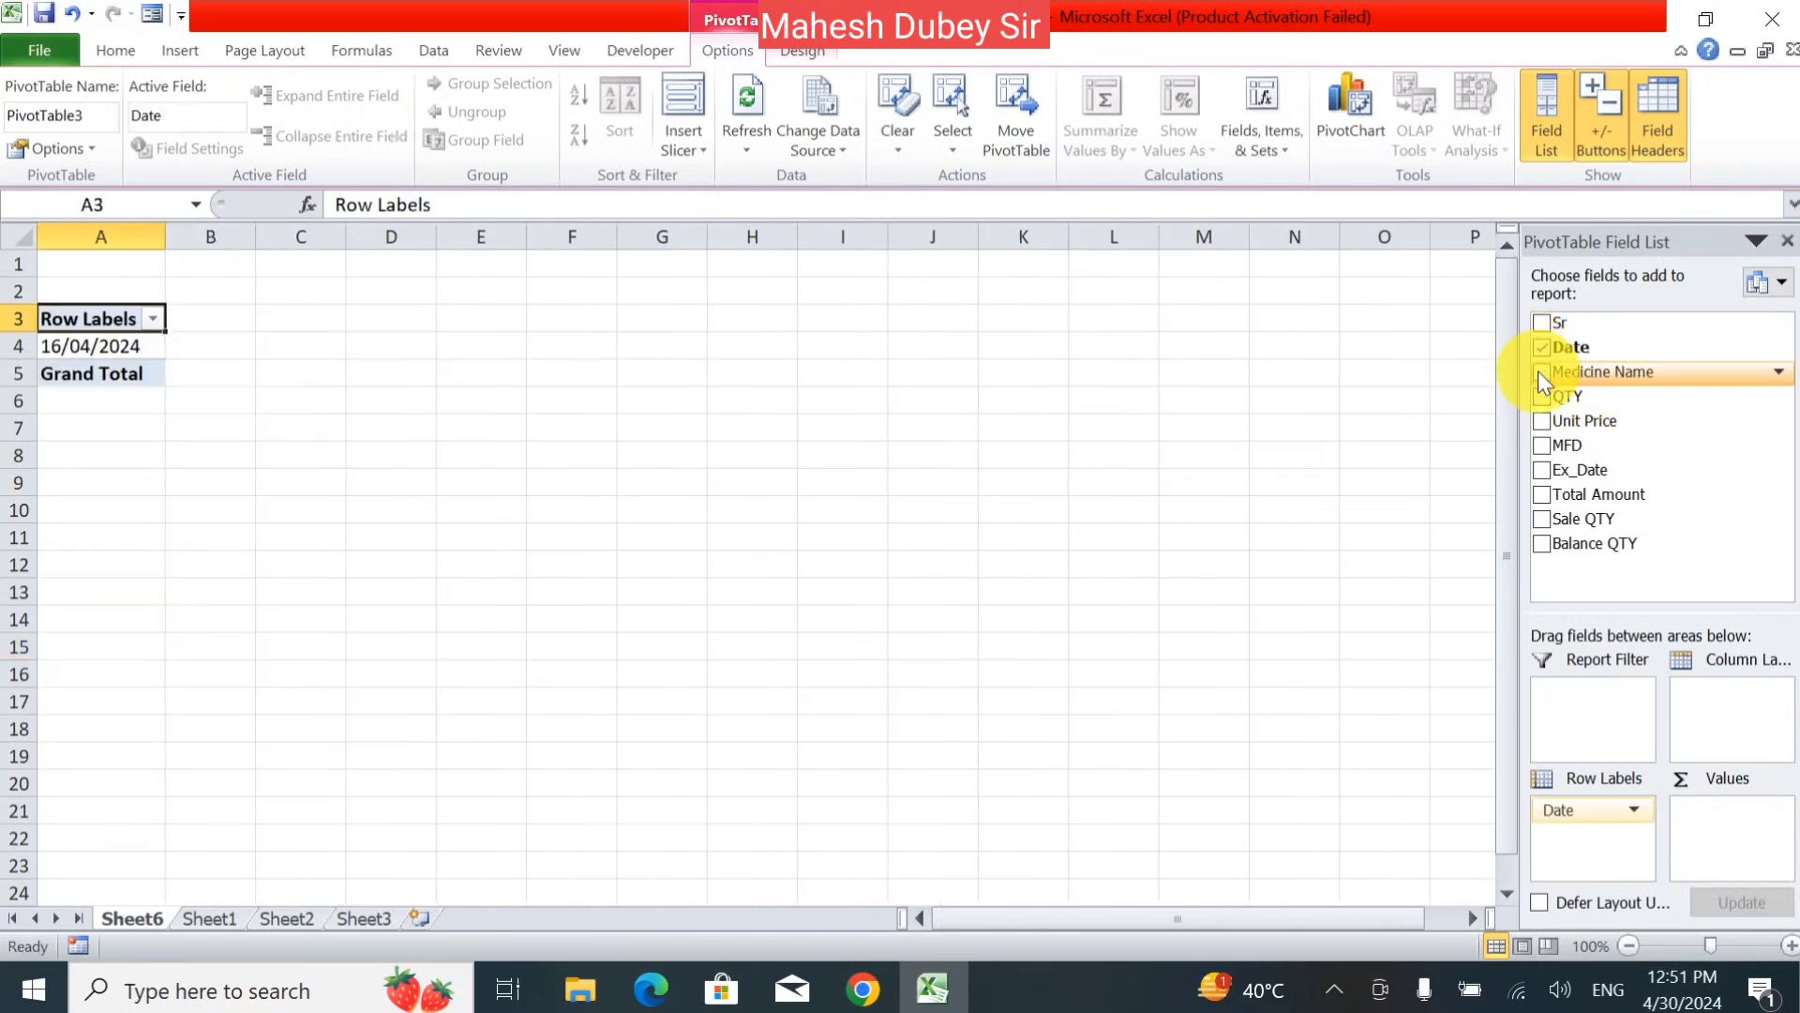
pyautogui.click(1541, 373)
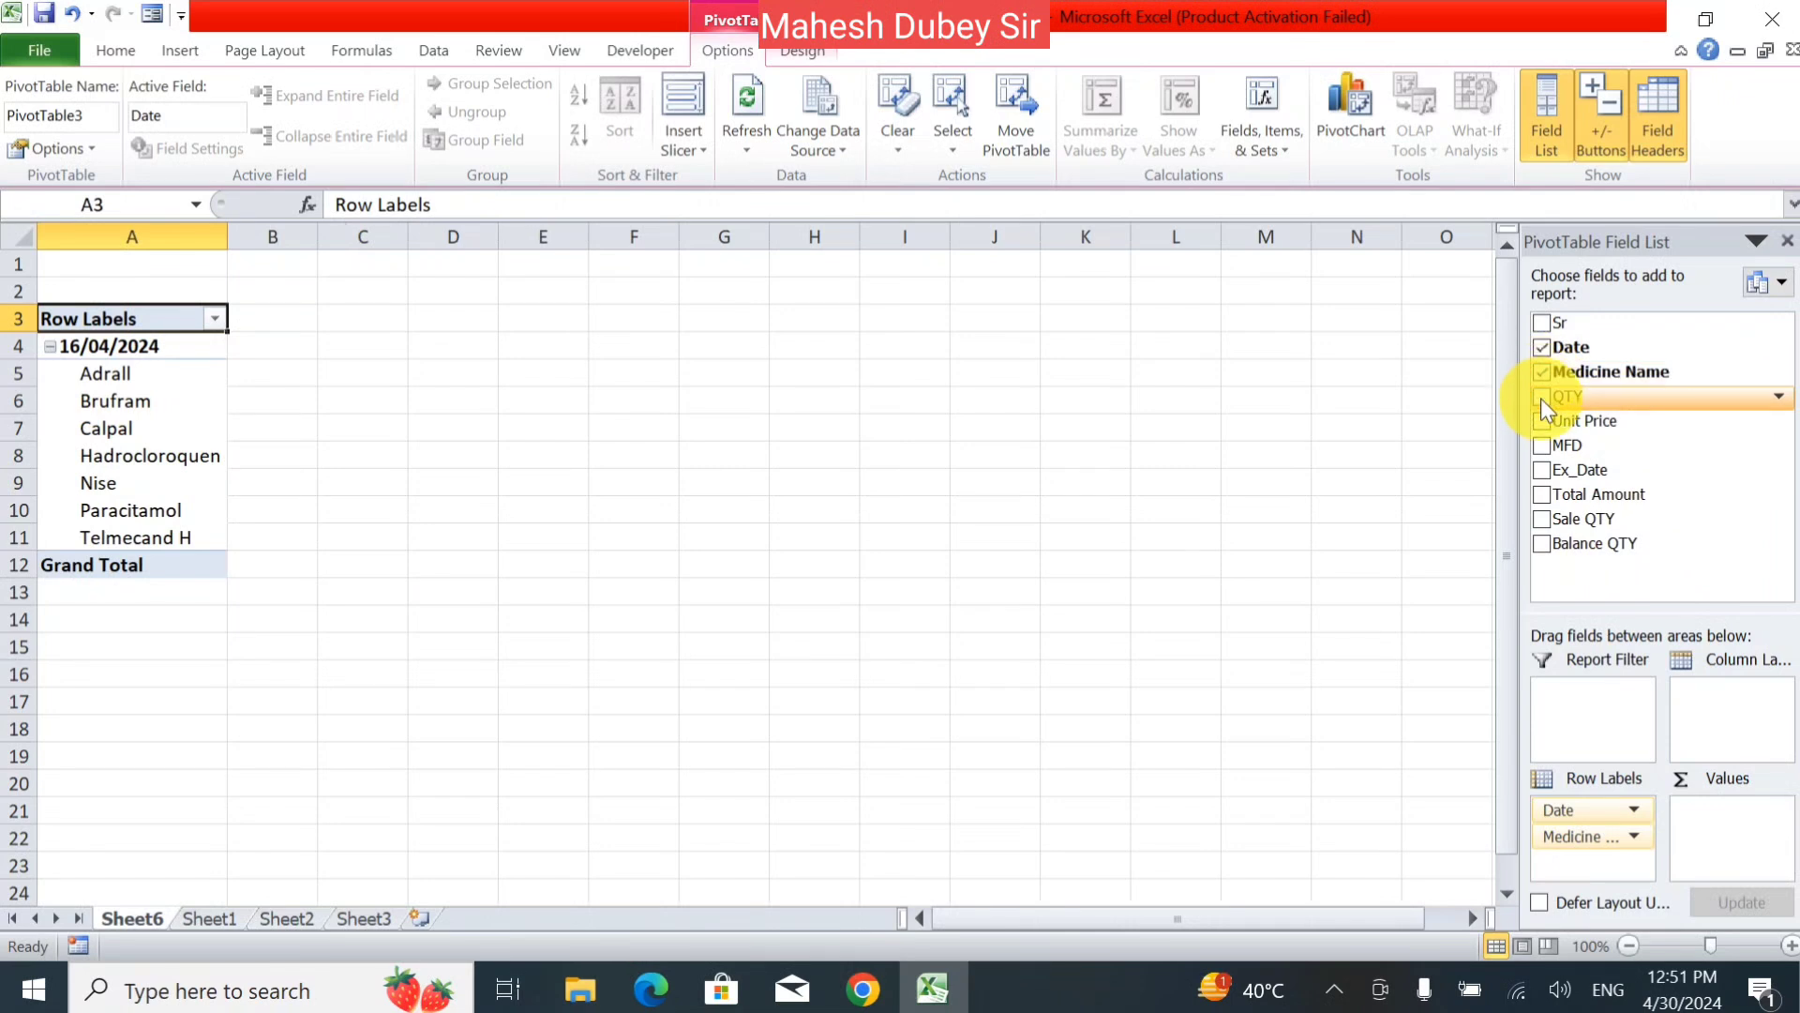
pyautogui.click(1542, 398)
pyautogui.click(588, 624)
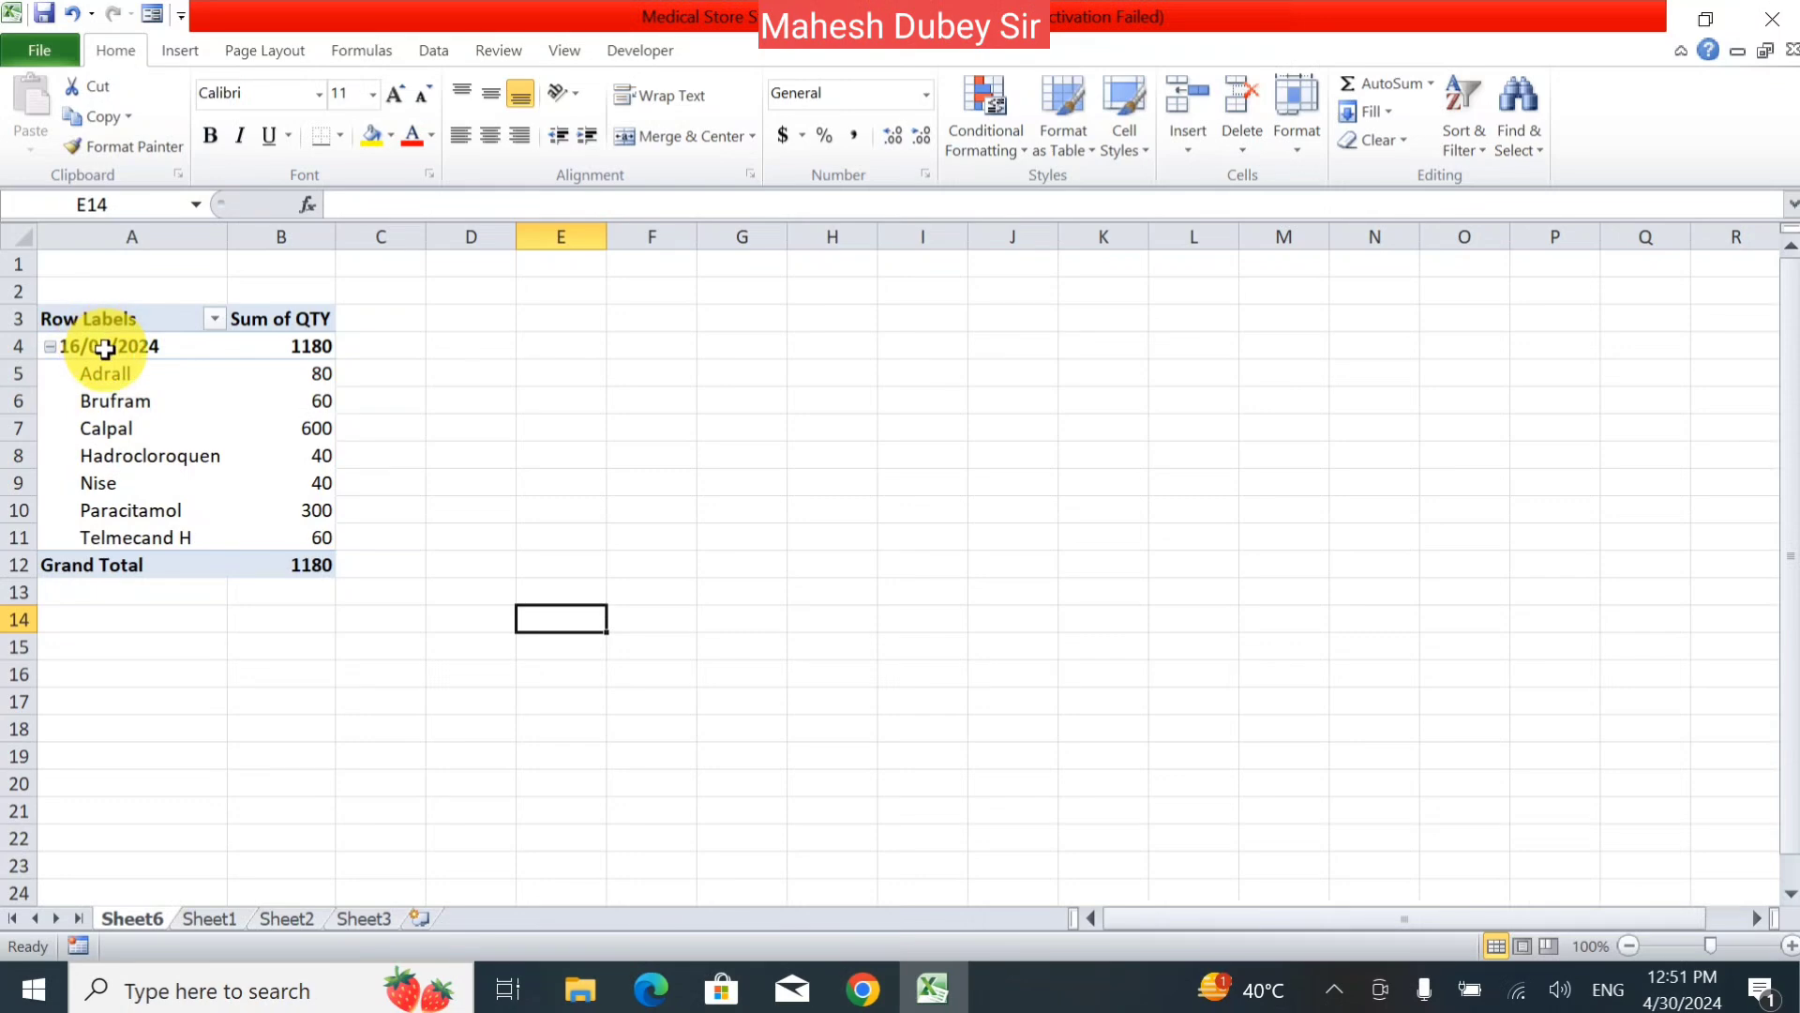
# - Change the date in cell B9 of Sheet1 to 18/04/2024
pyautogui.click(211, 919)
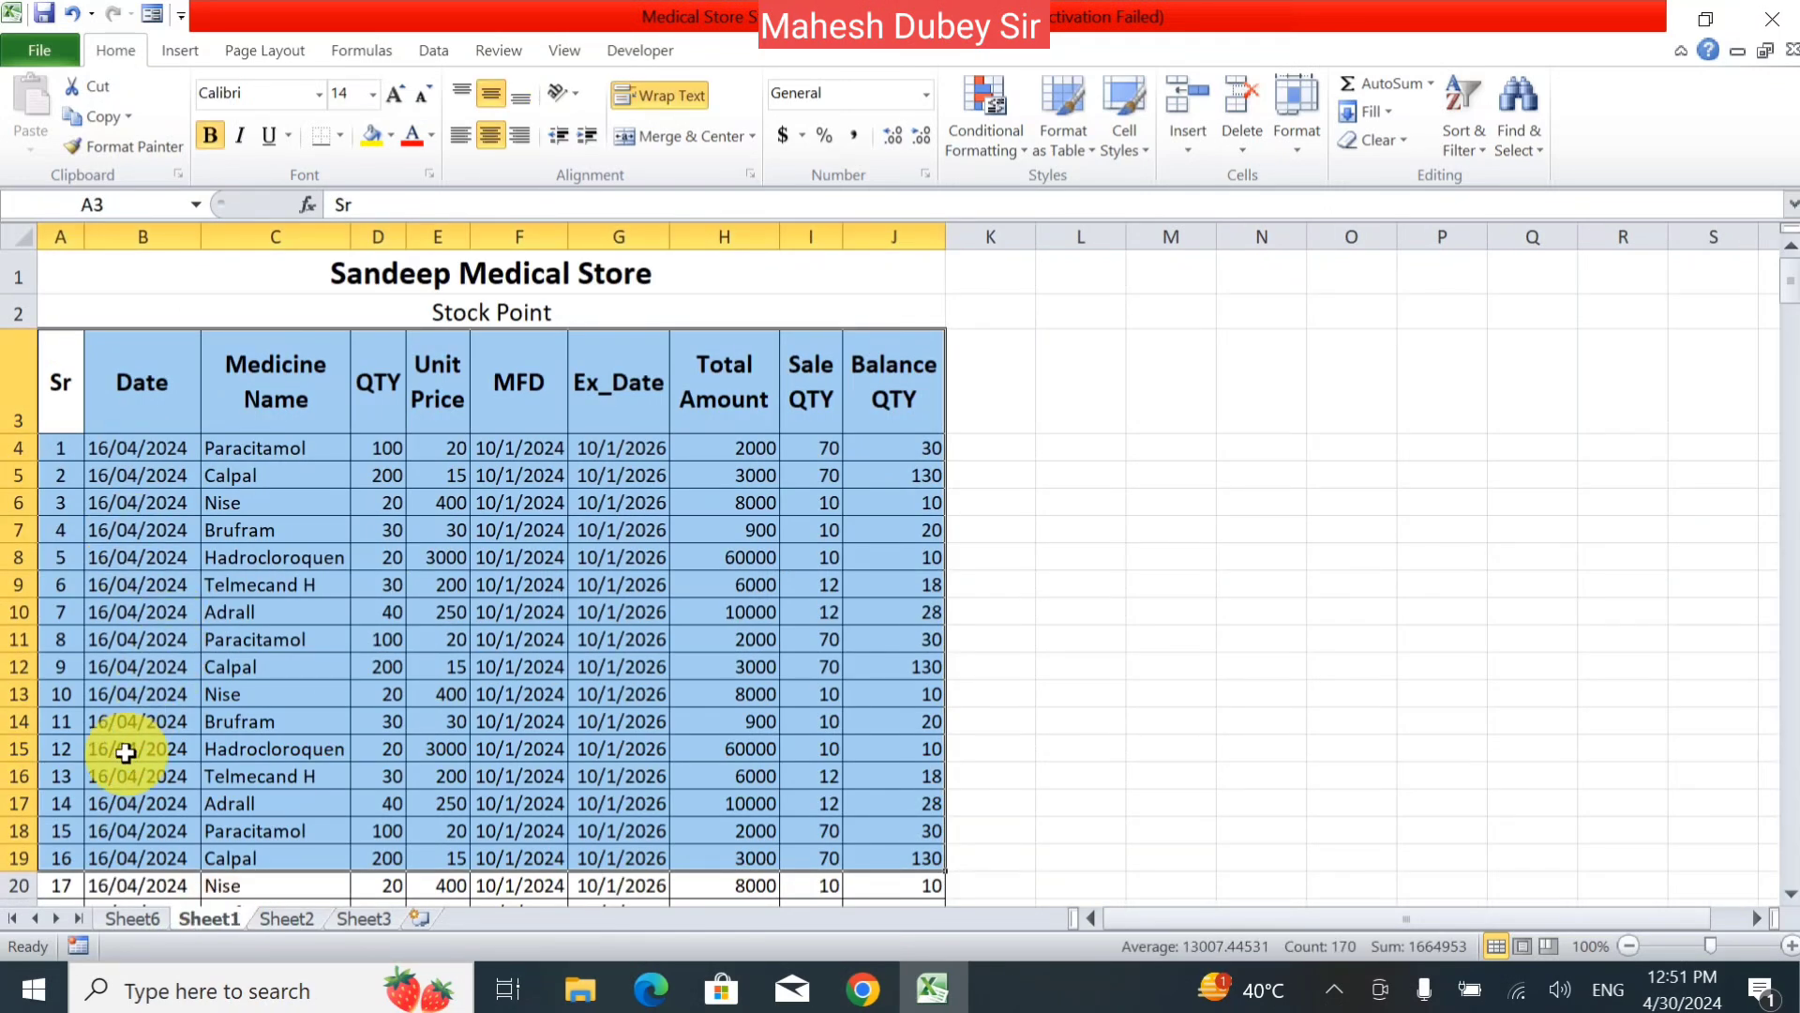
pyautogui.click(103, 583)
pyautogui.doubleClick(104, 583)
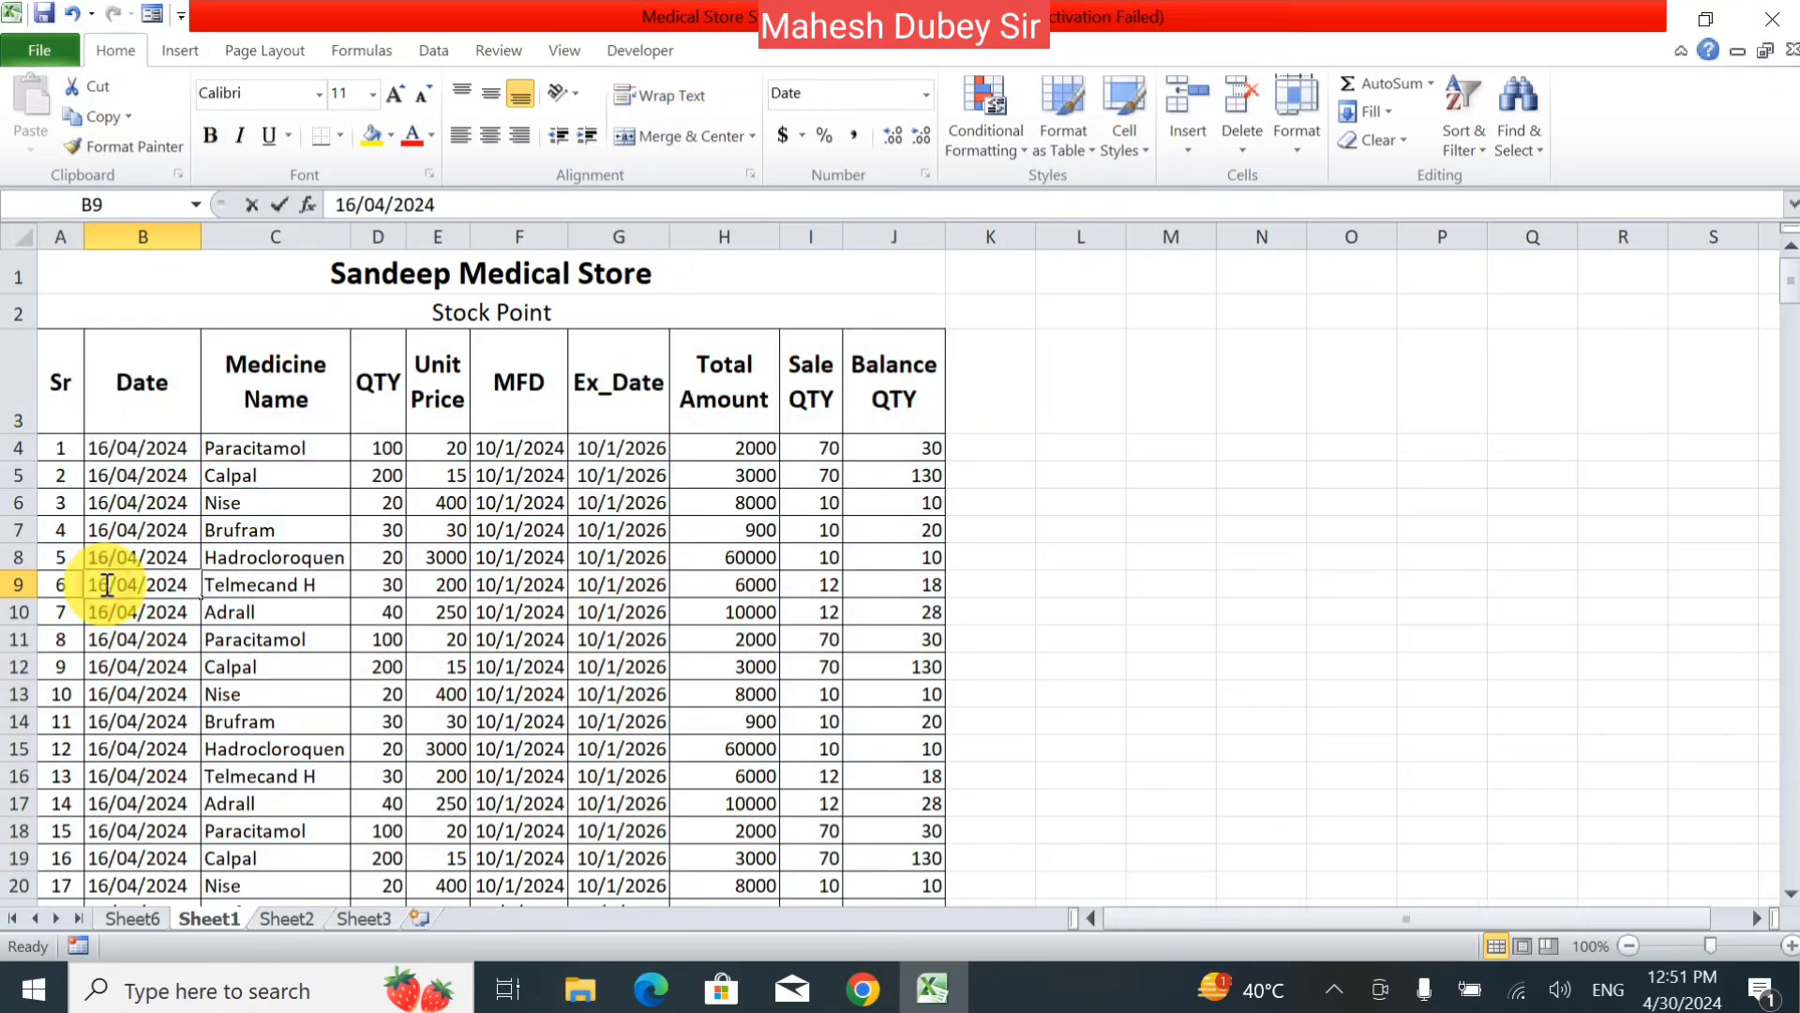
pyautogui.press('BackSpace')
pyautogui.press('BackSpace')
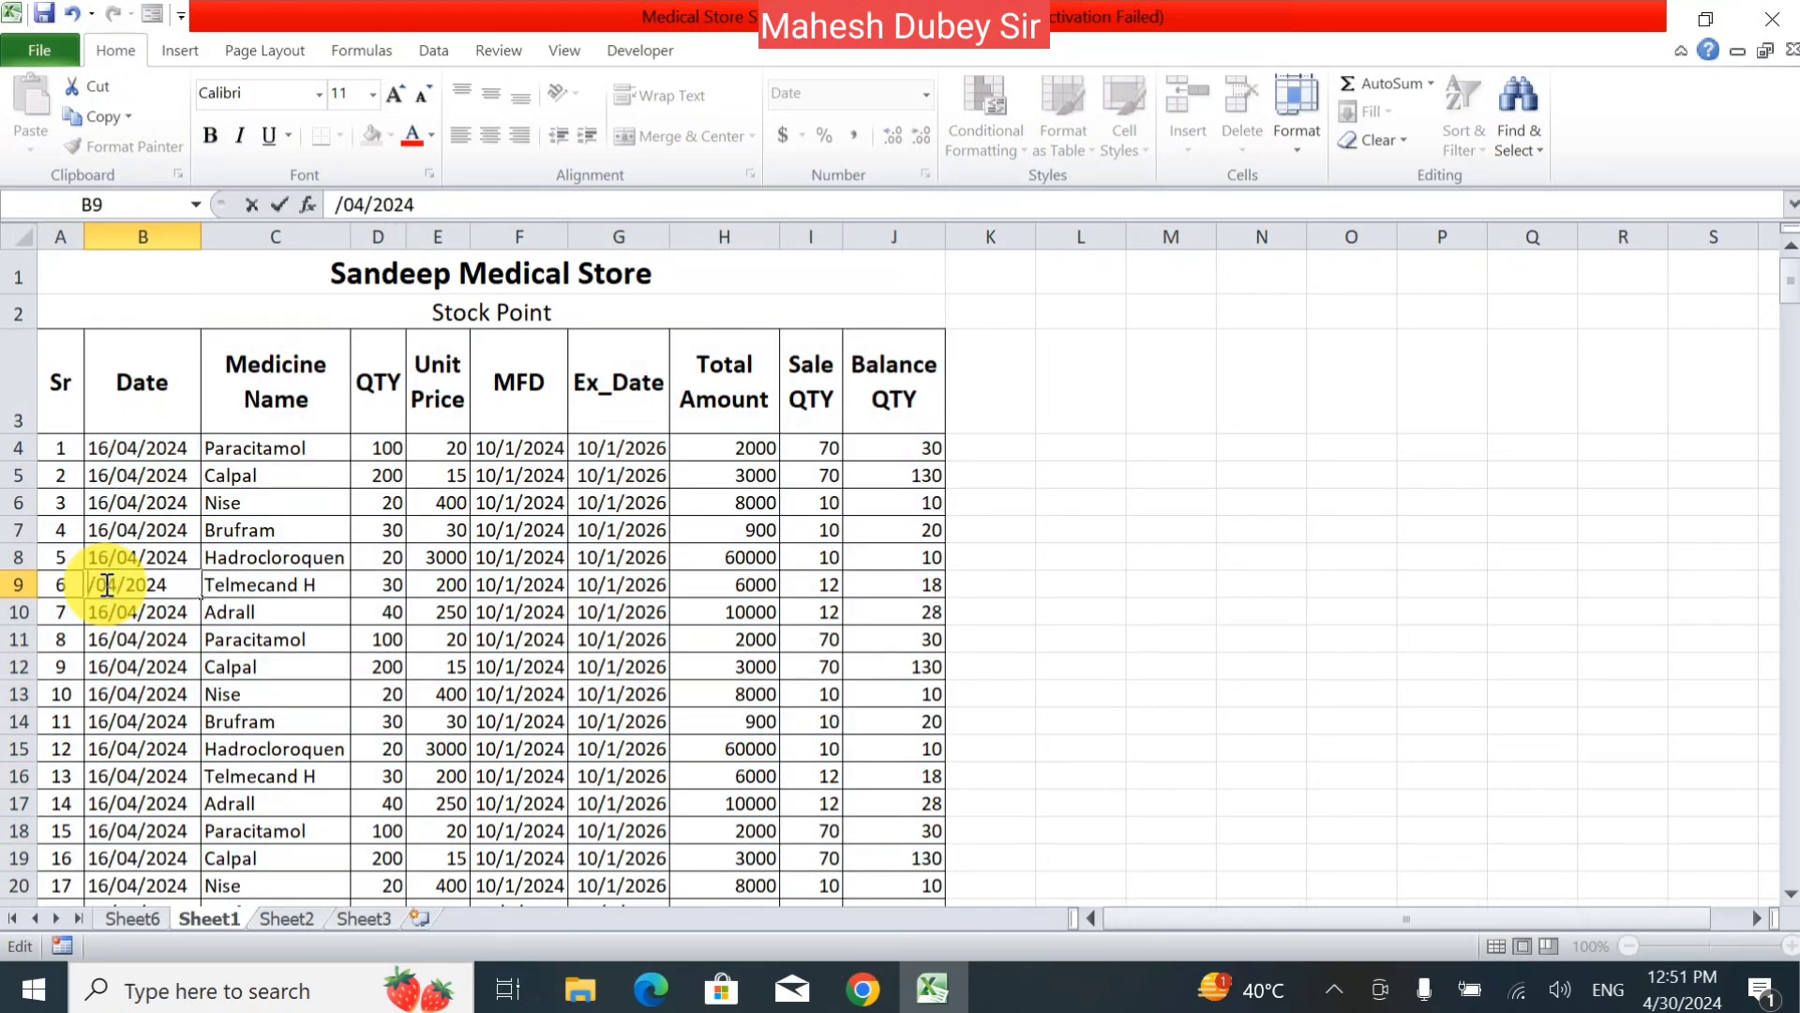
pyautogui.write('18')
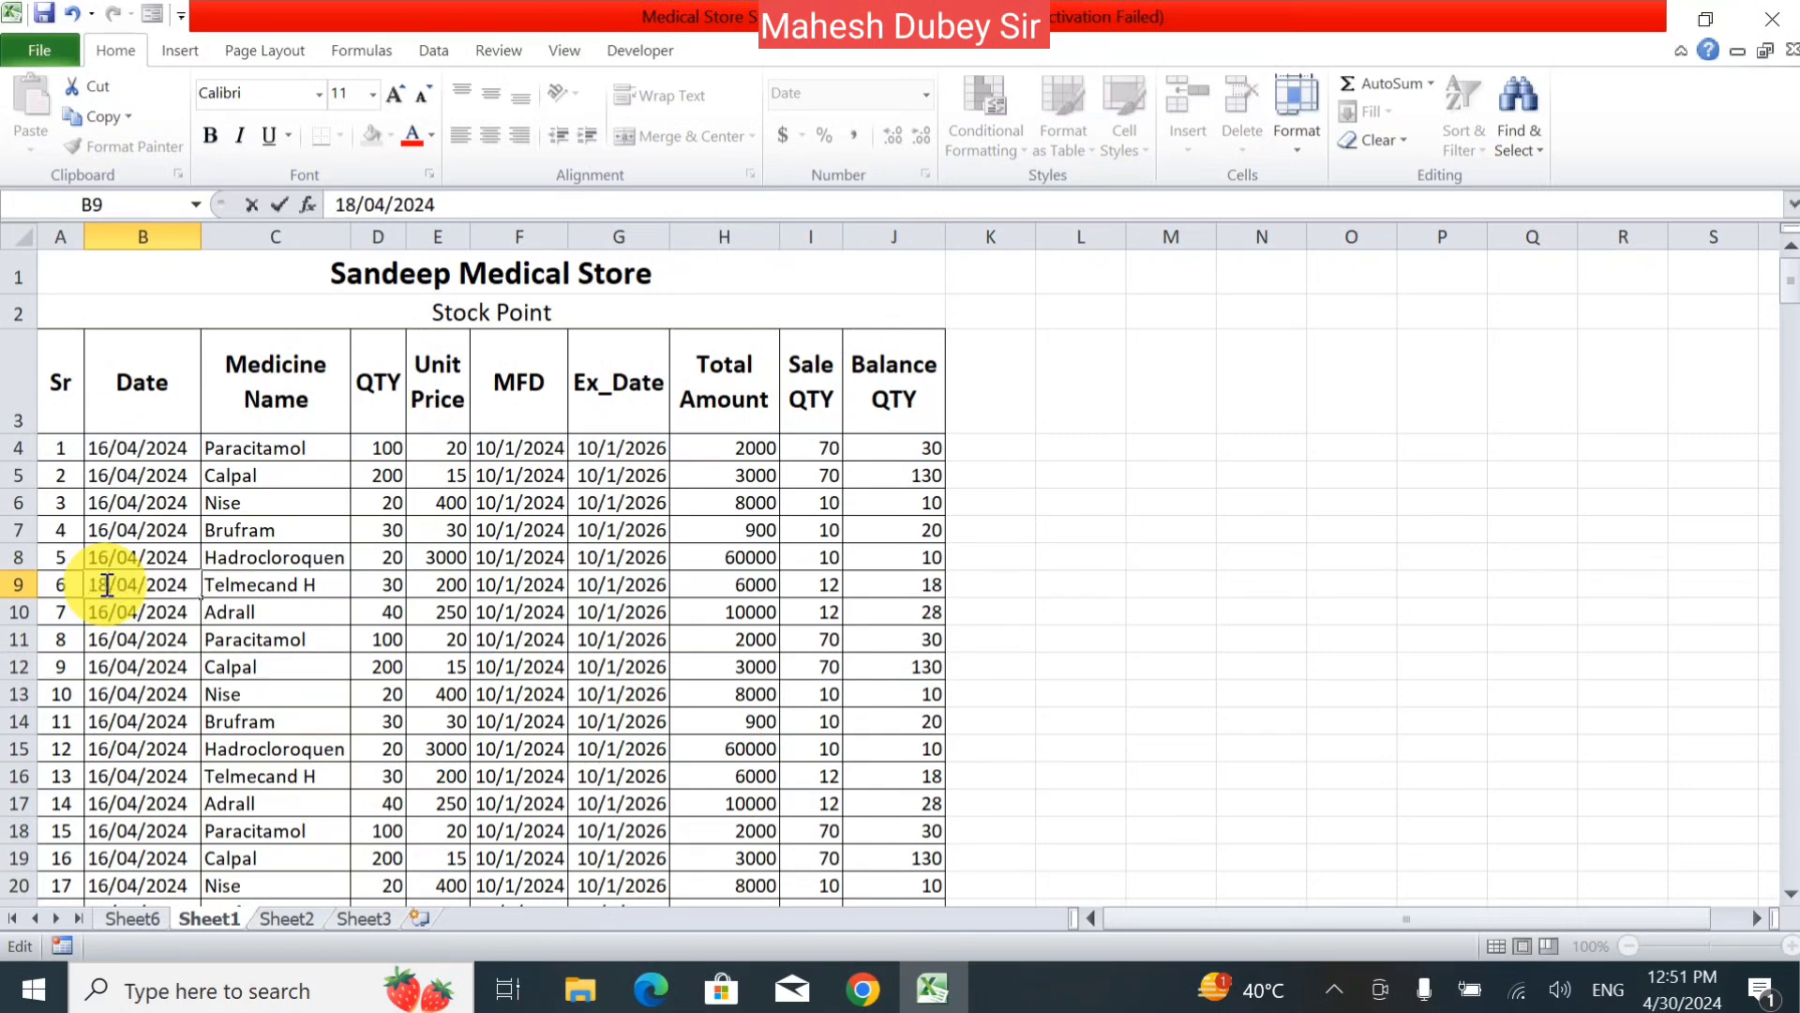
pyautogui.press('Return')
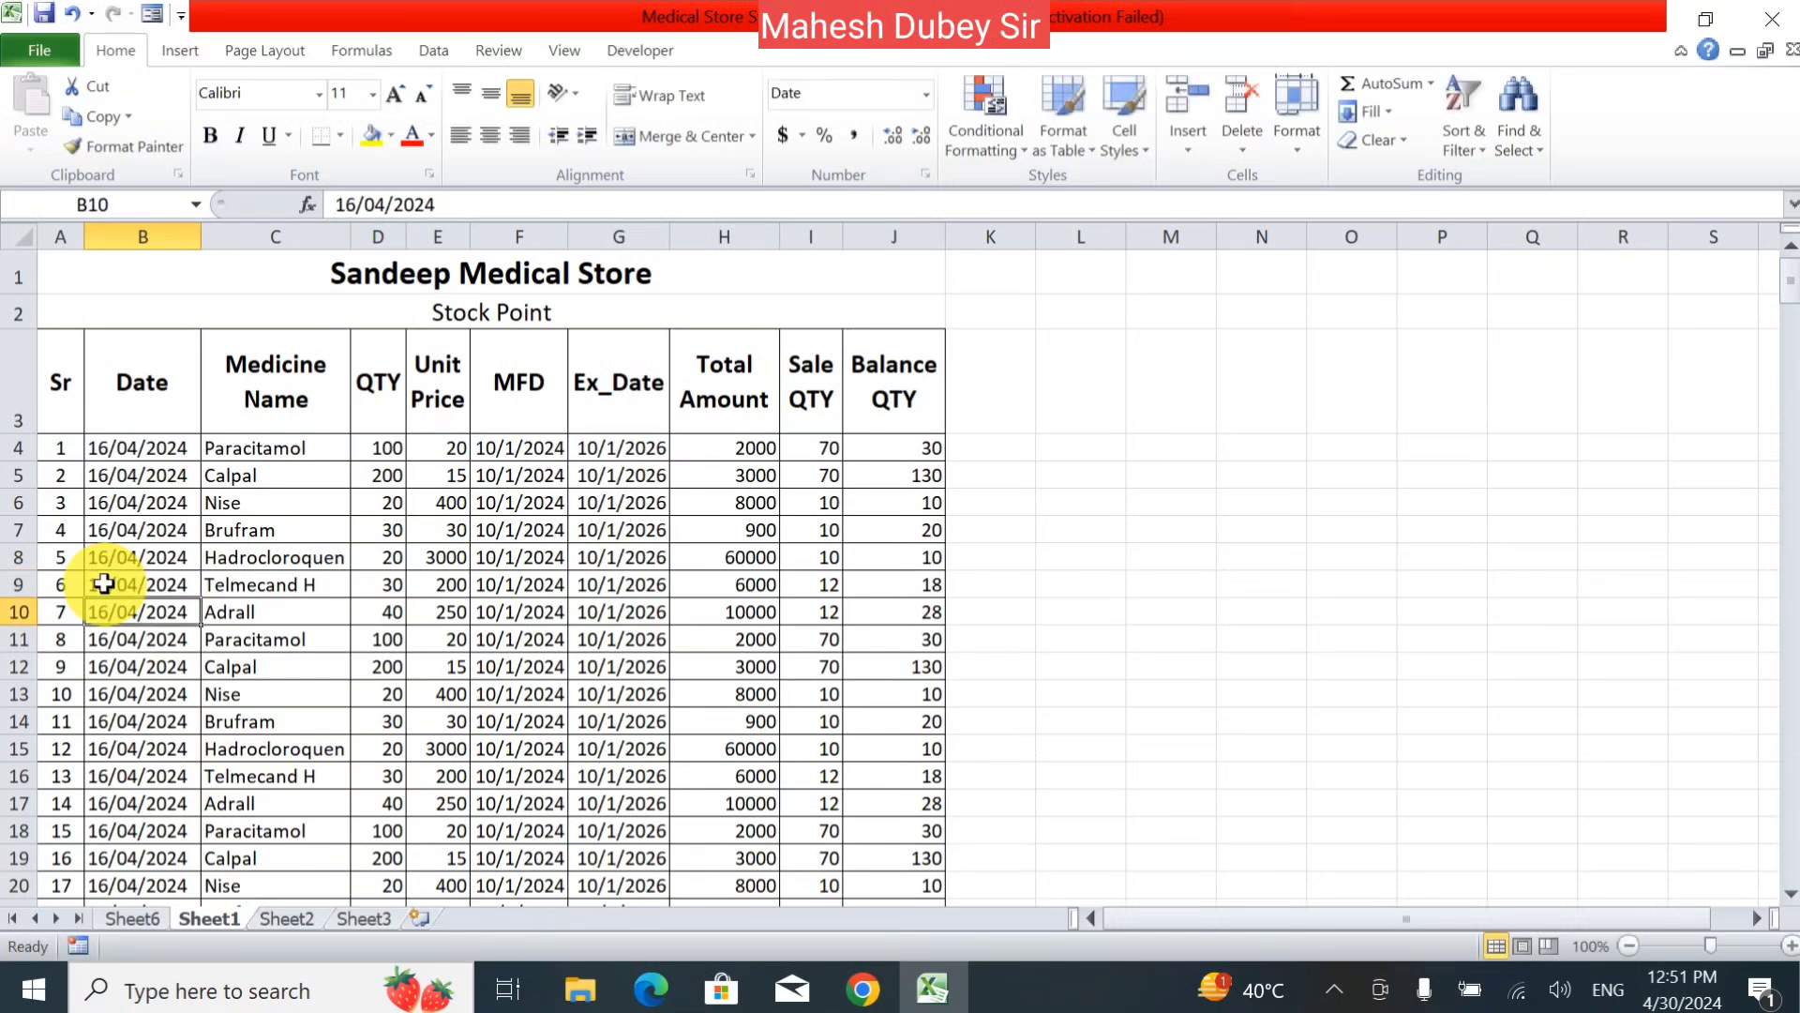
# - Fill the date 18/04/2024 from B9 down through cells B10 to B13
pyautogui.hotkey('ctrl', 'd')
pyautogui.press('Return')
pyautogui.hotkey('ctrl', 'd')
pyautogui.press('Return')
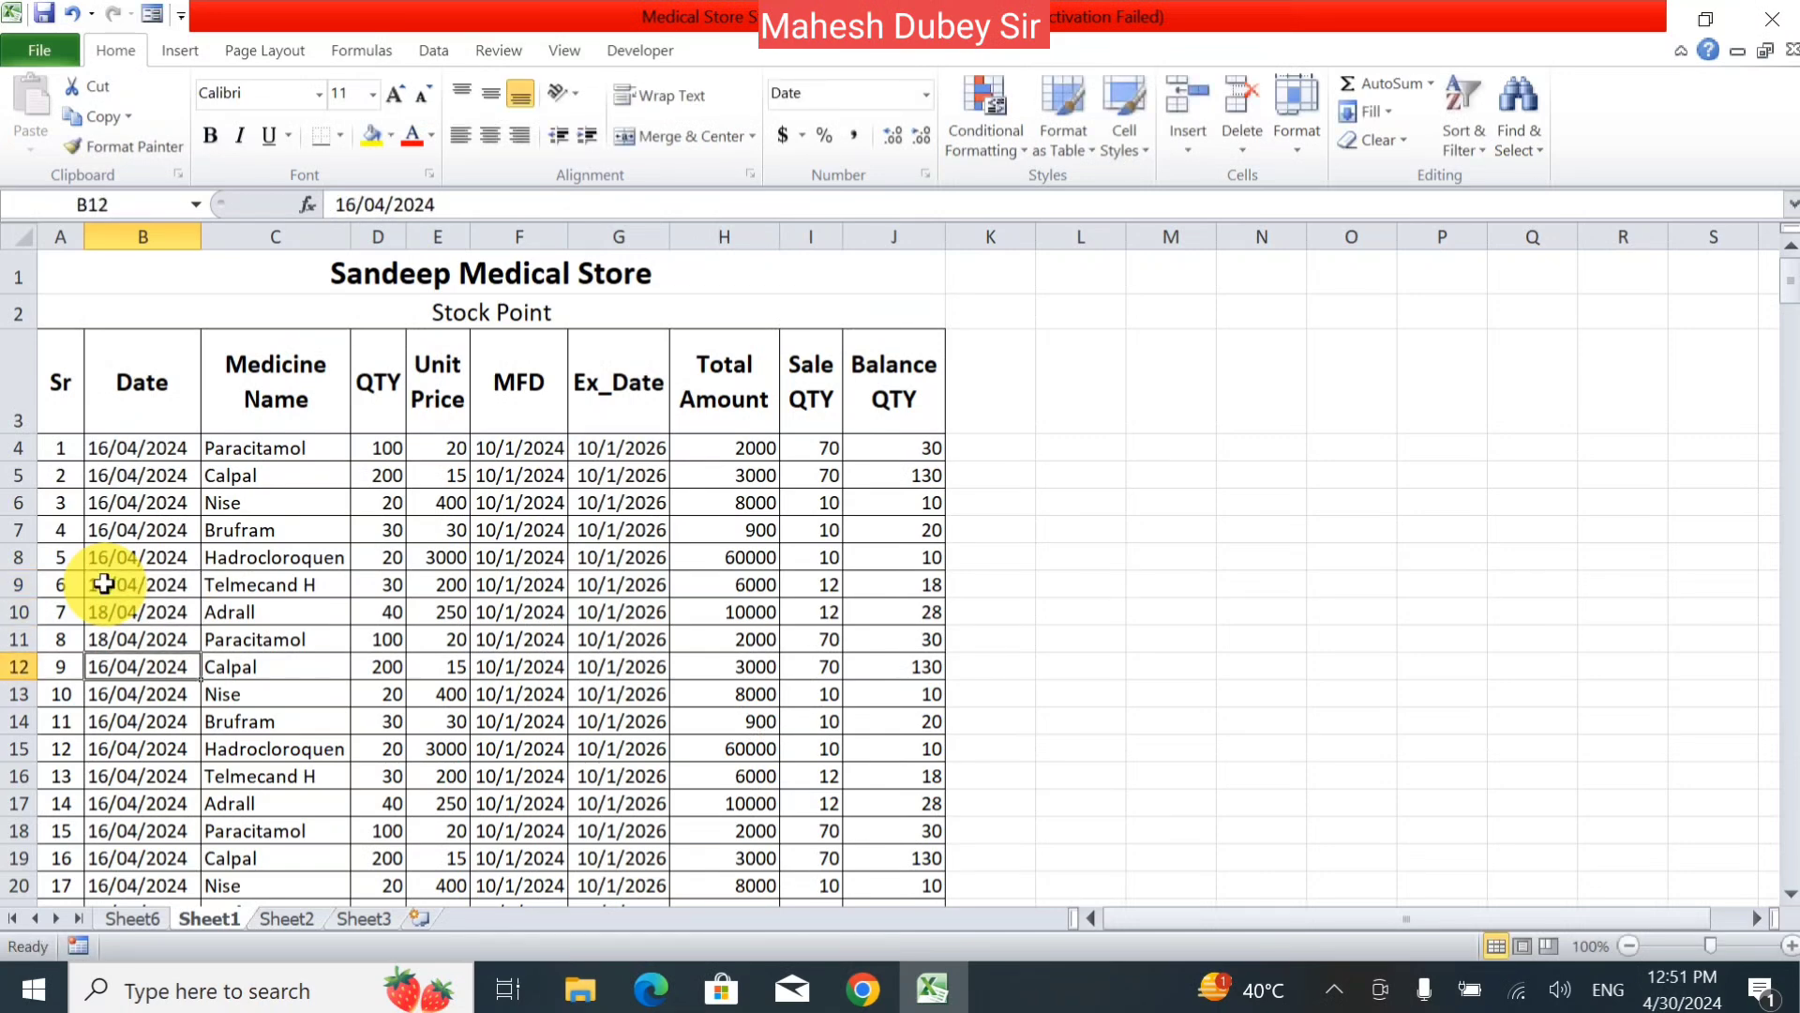
pyautogui.hotkey('ctrl', 'd')
pyautogui.press('Return')
pyautogui.hotkey('ctrl', 'd')
pyautogui.press('Return')
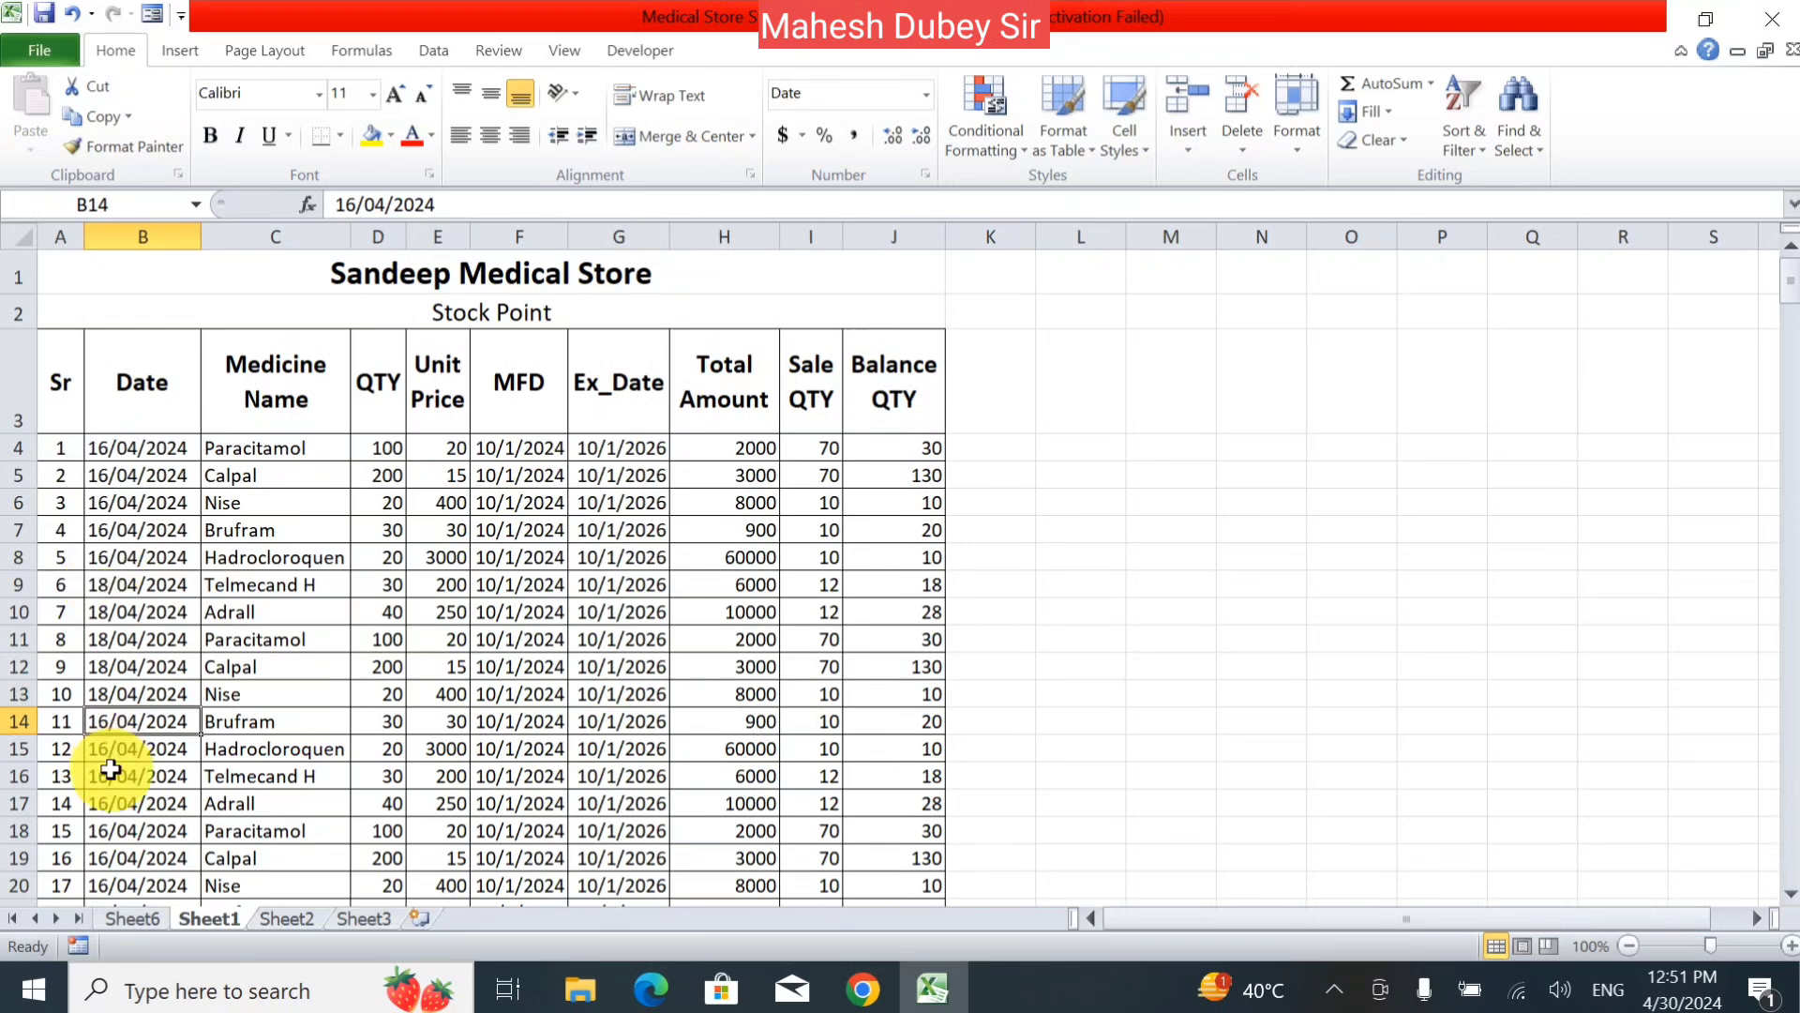
# - Set the date in B17 to 20/04/2024 and fill it down through B18 and B19
pyautogui.doubleClick(116, 803)
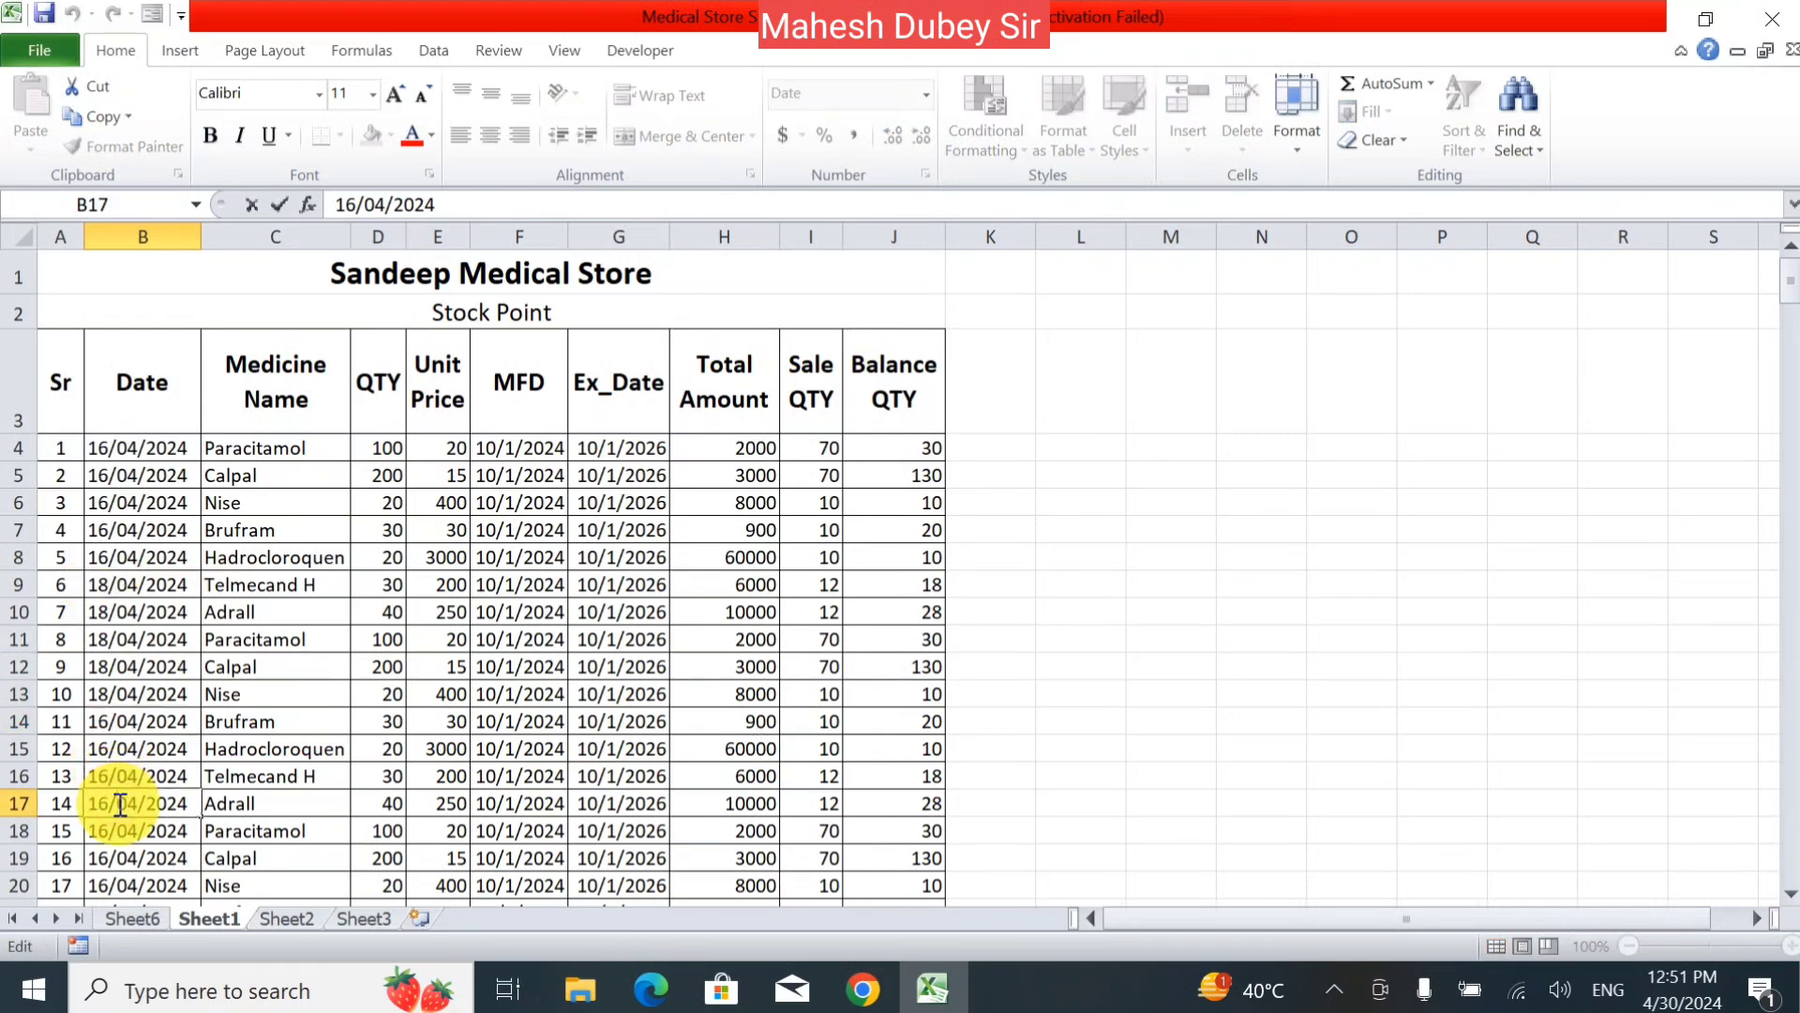
pyautogui.press('BackSpace')
pyautogui.press('BackSpace')
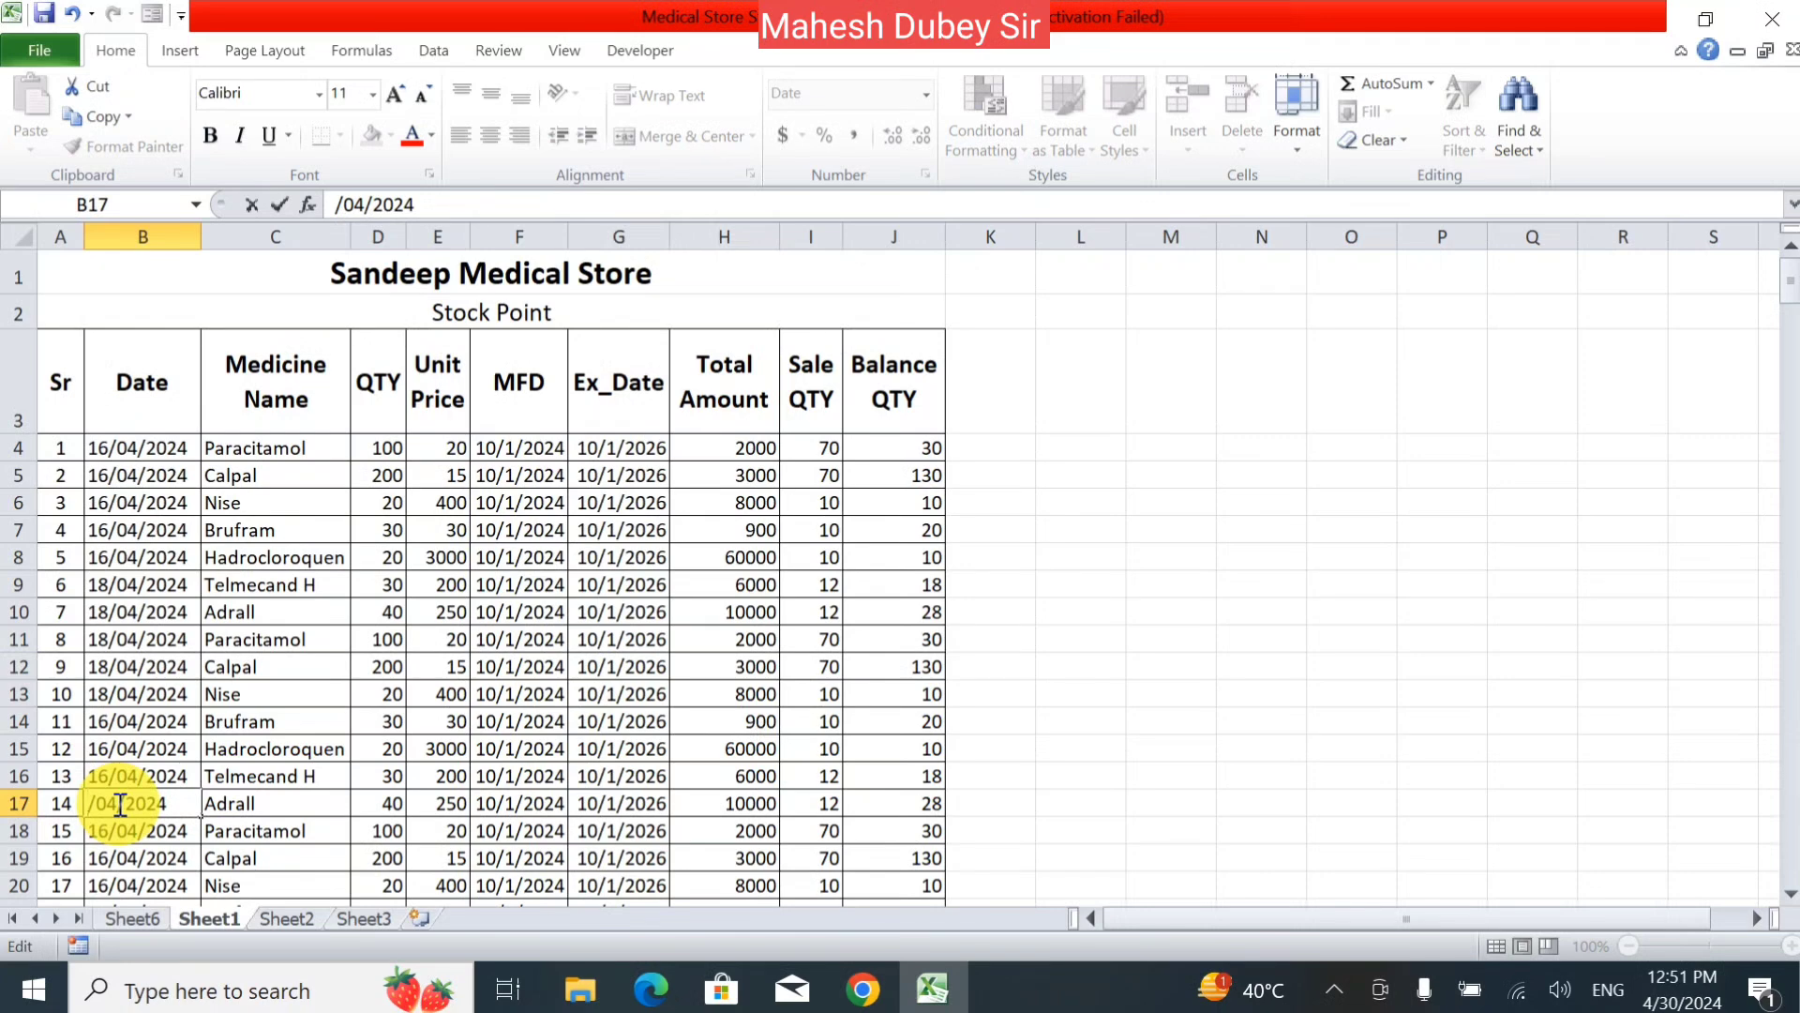
pyautogui.write('20')
pyautogui.press('Return')
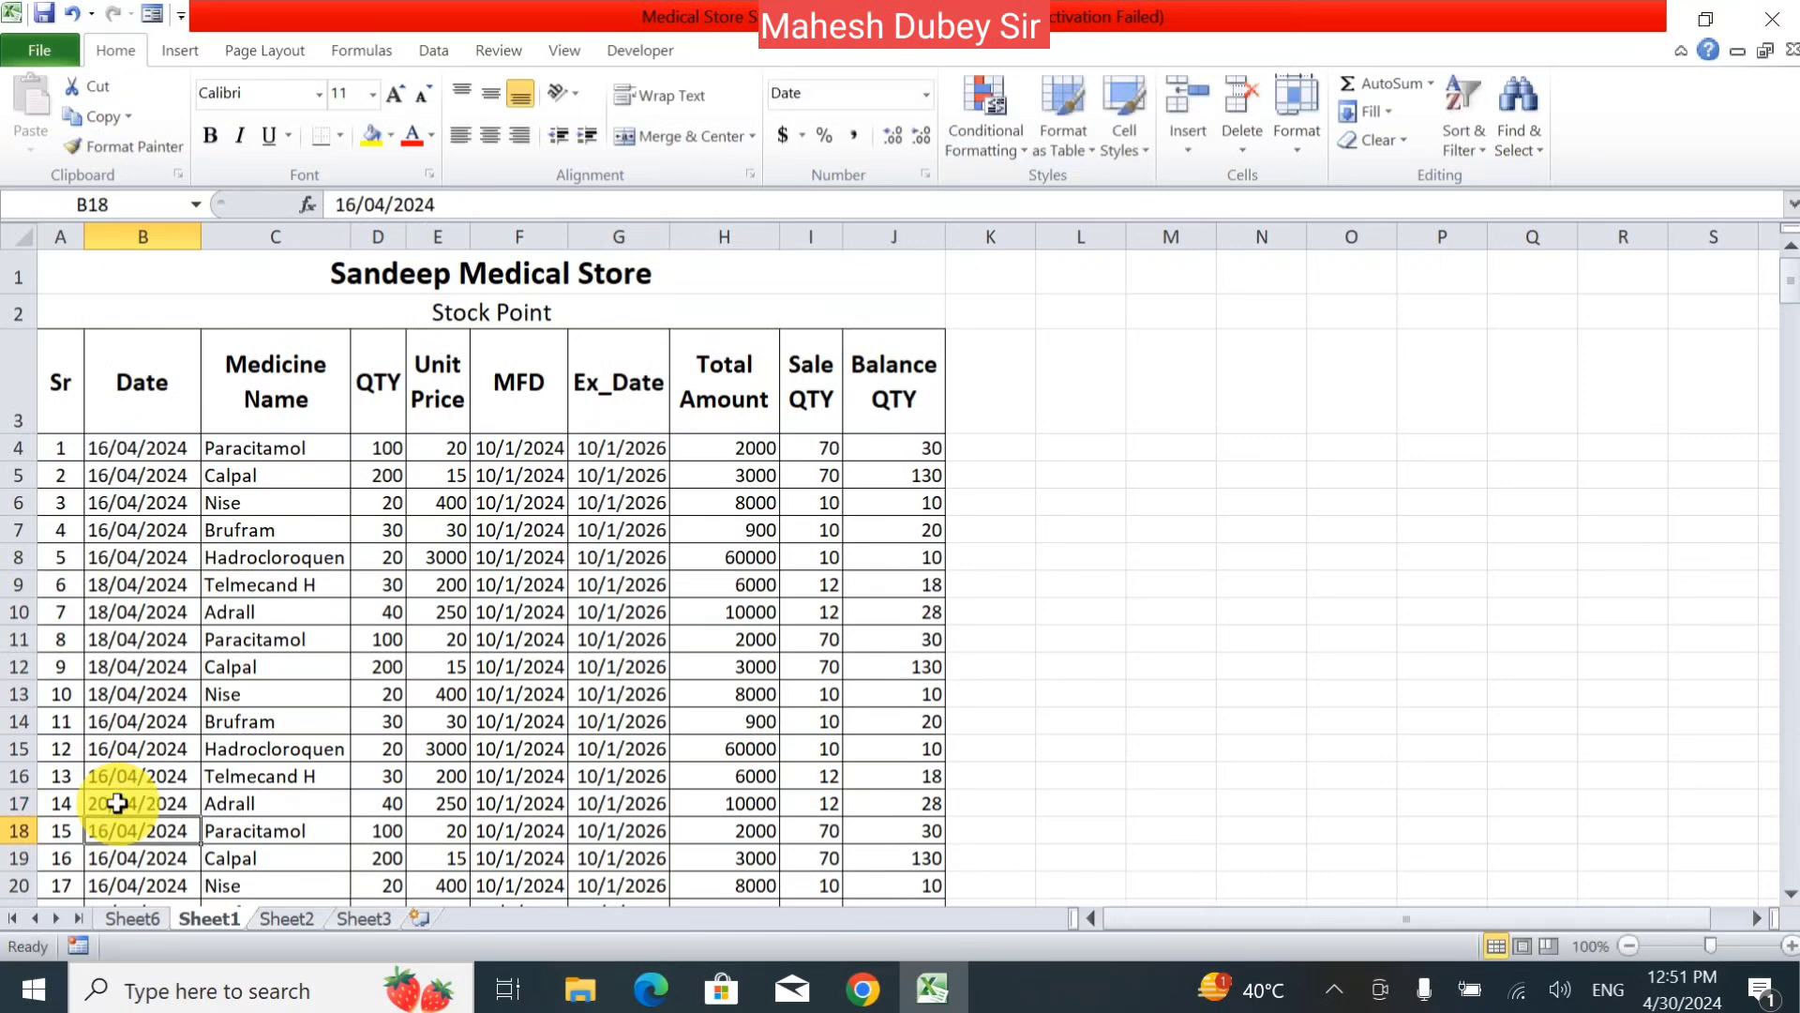
pyautogui.press('Return')
pyautogui.hotkey('ctrl', 'd')
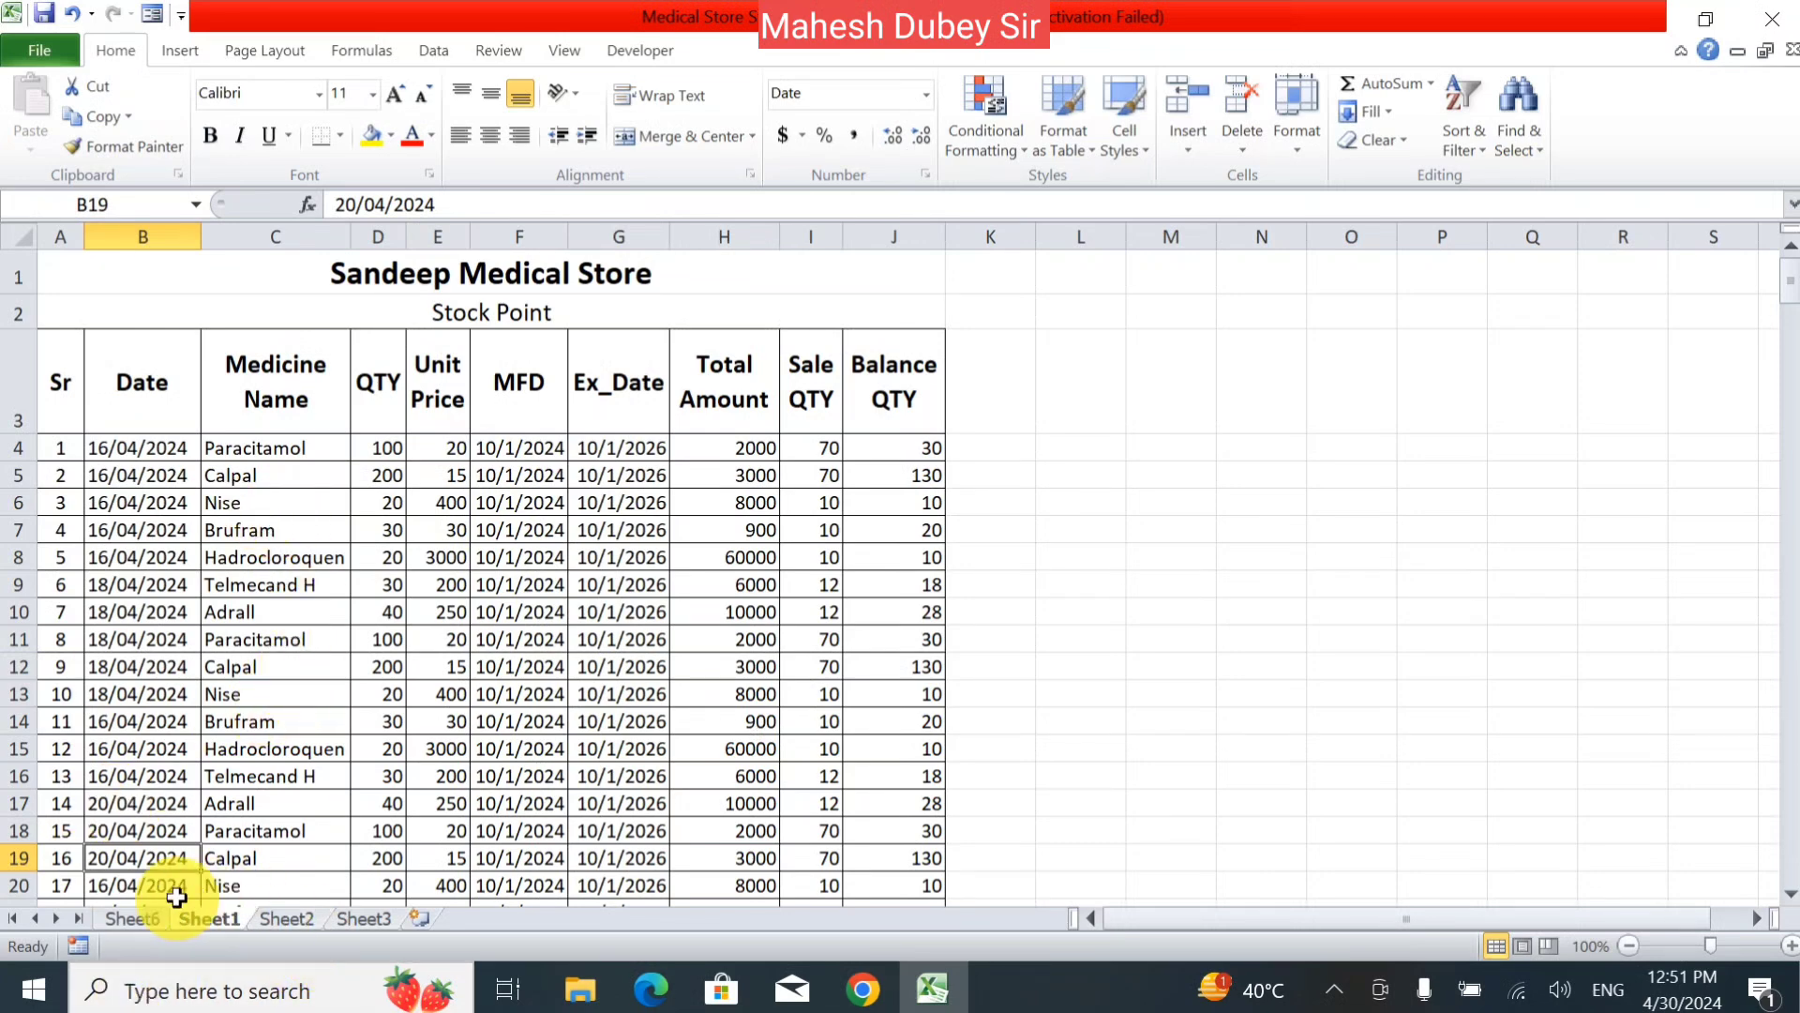
# - Check the PivotTable on Sheet6 for the dates changed in the source table
pyautogui.click(153, 919)
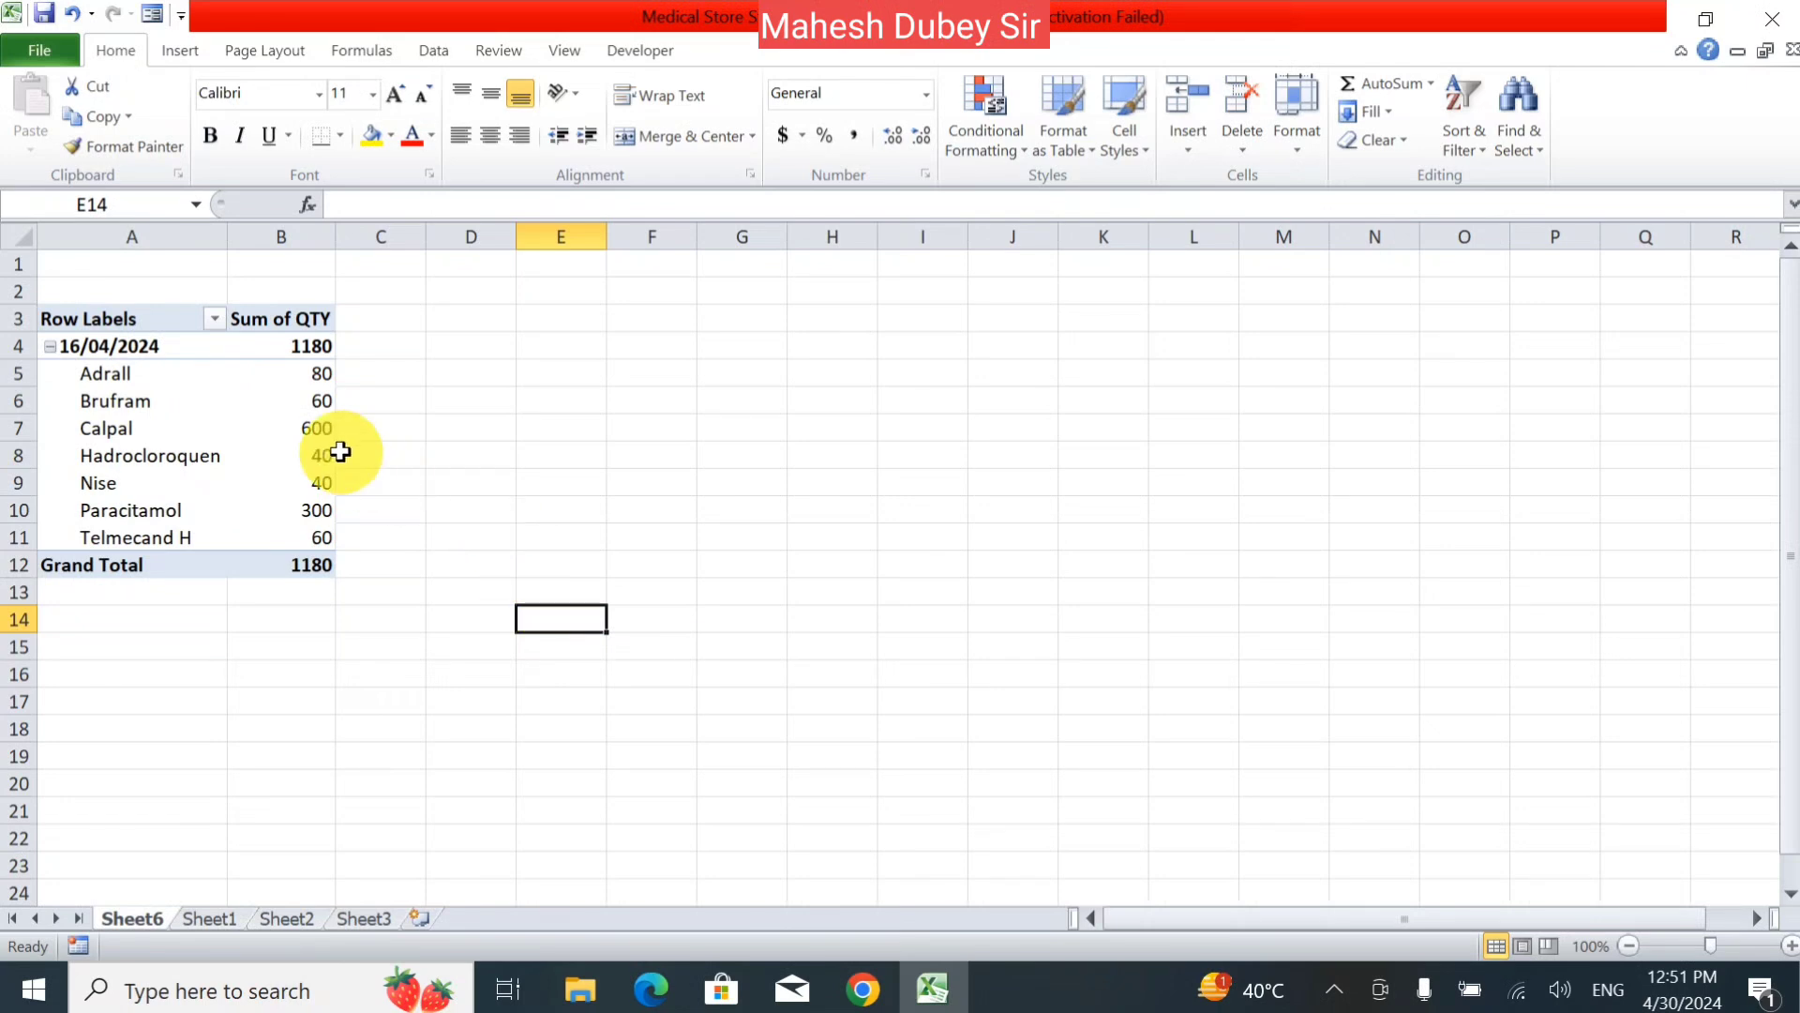
pyautogui.click(267, 412)
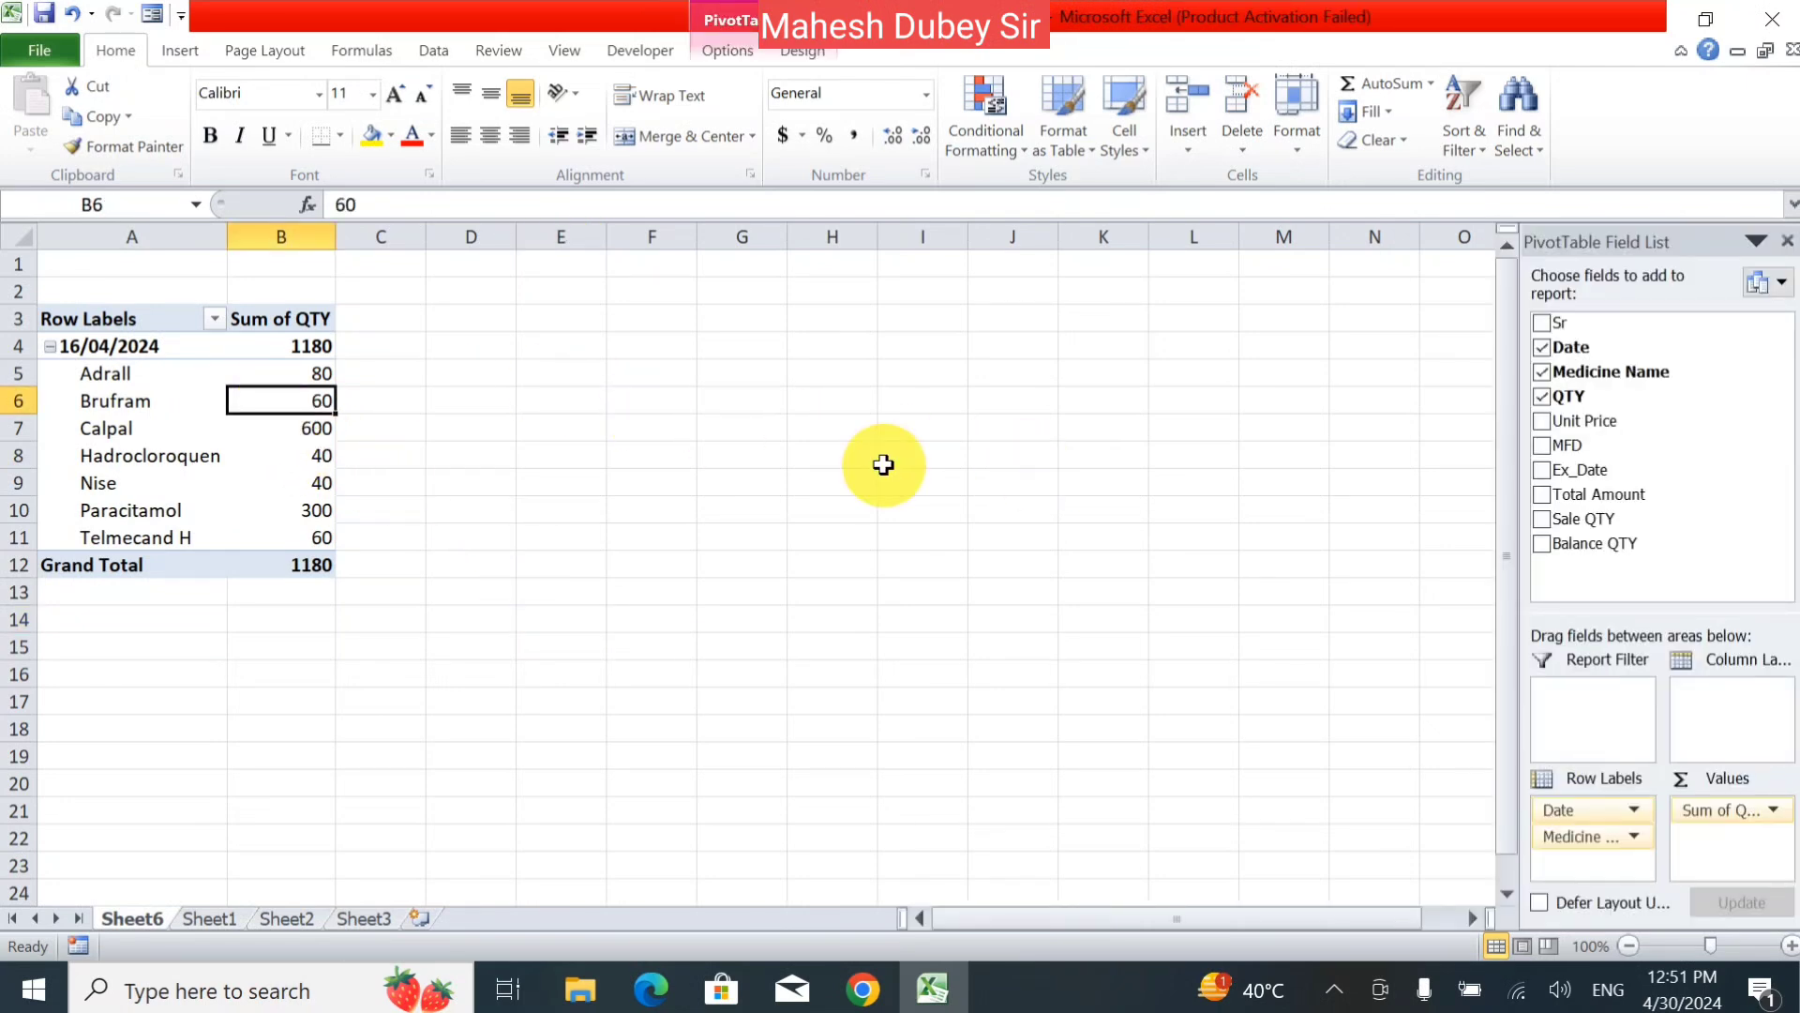
pyautogui.click(764, 463)
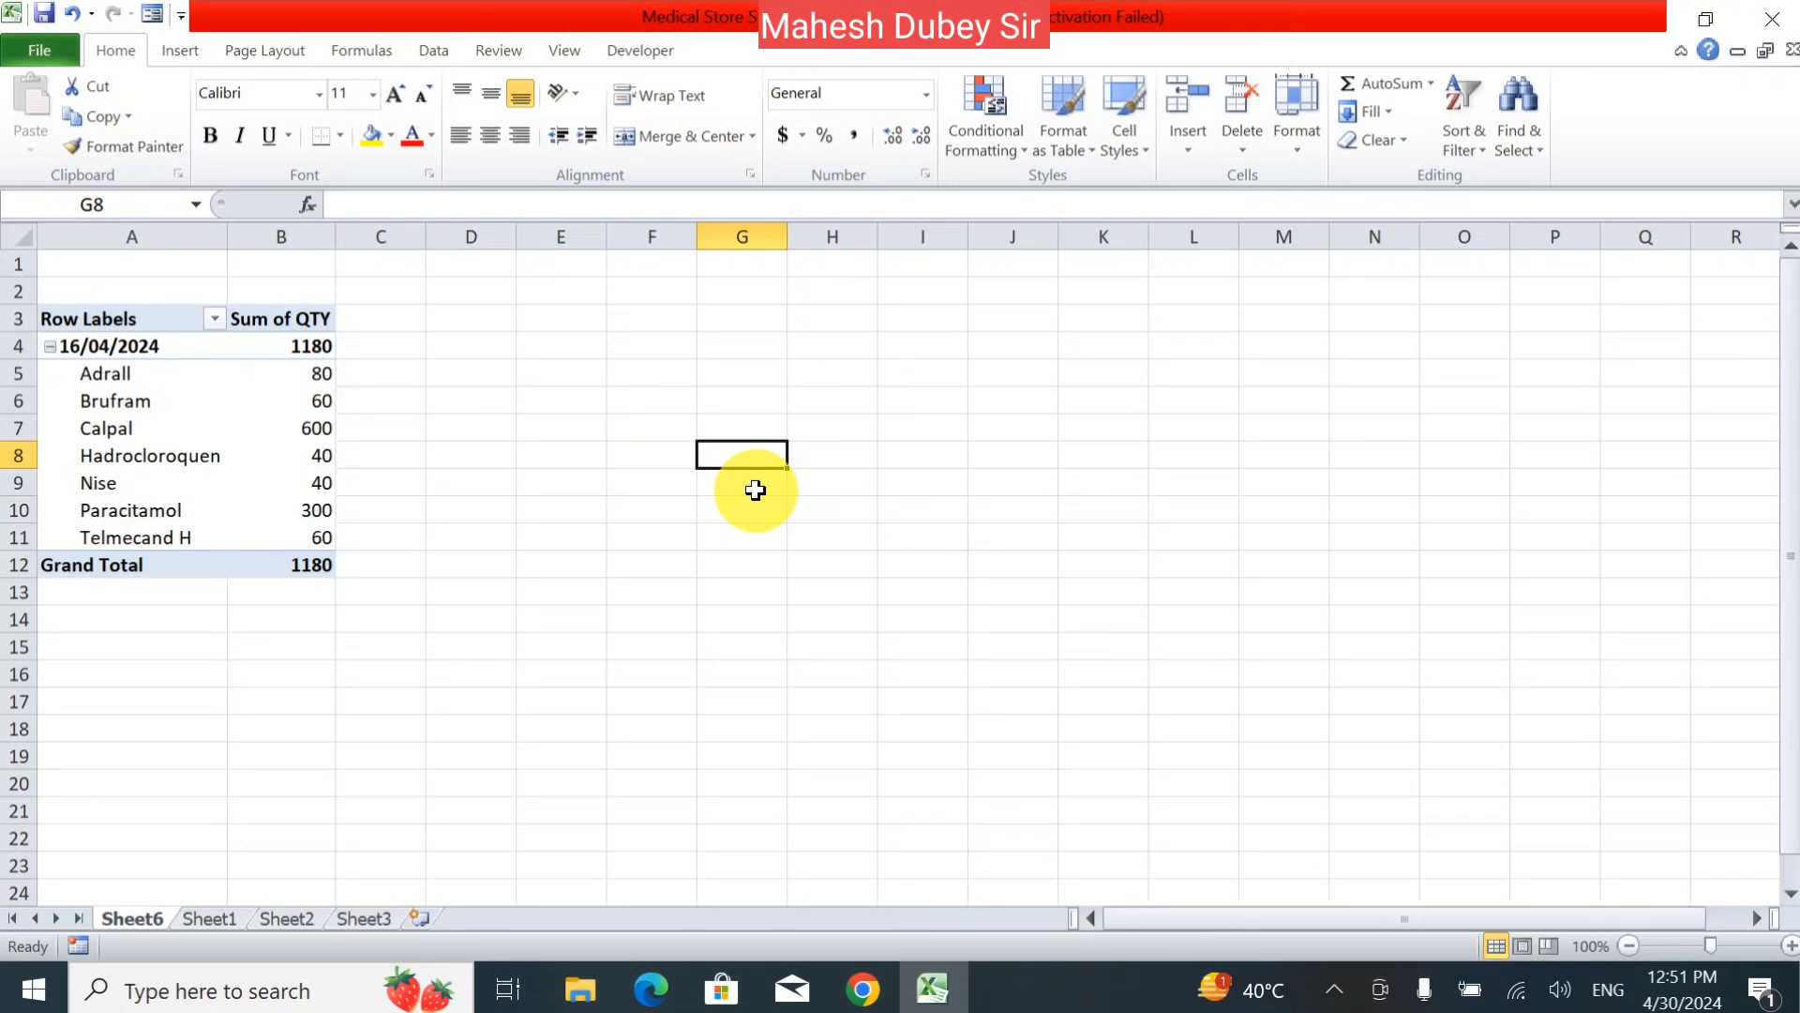
pyautogui.click(262, 453)
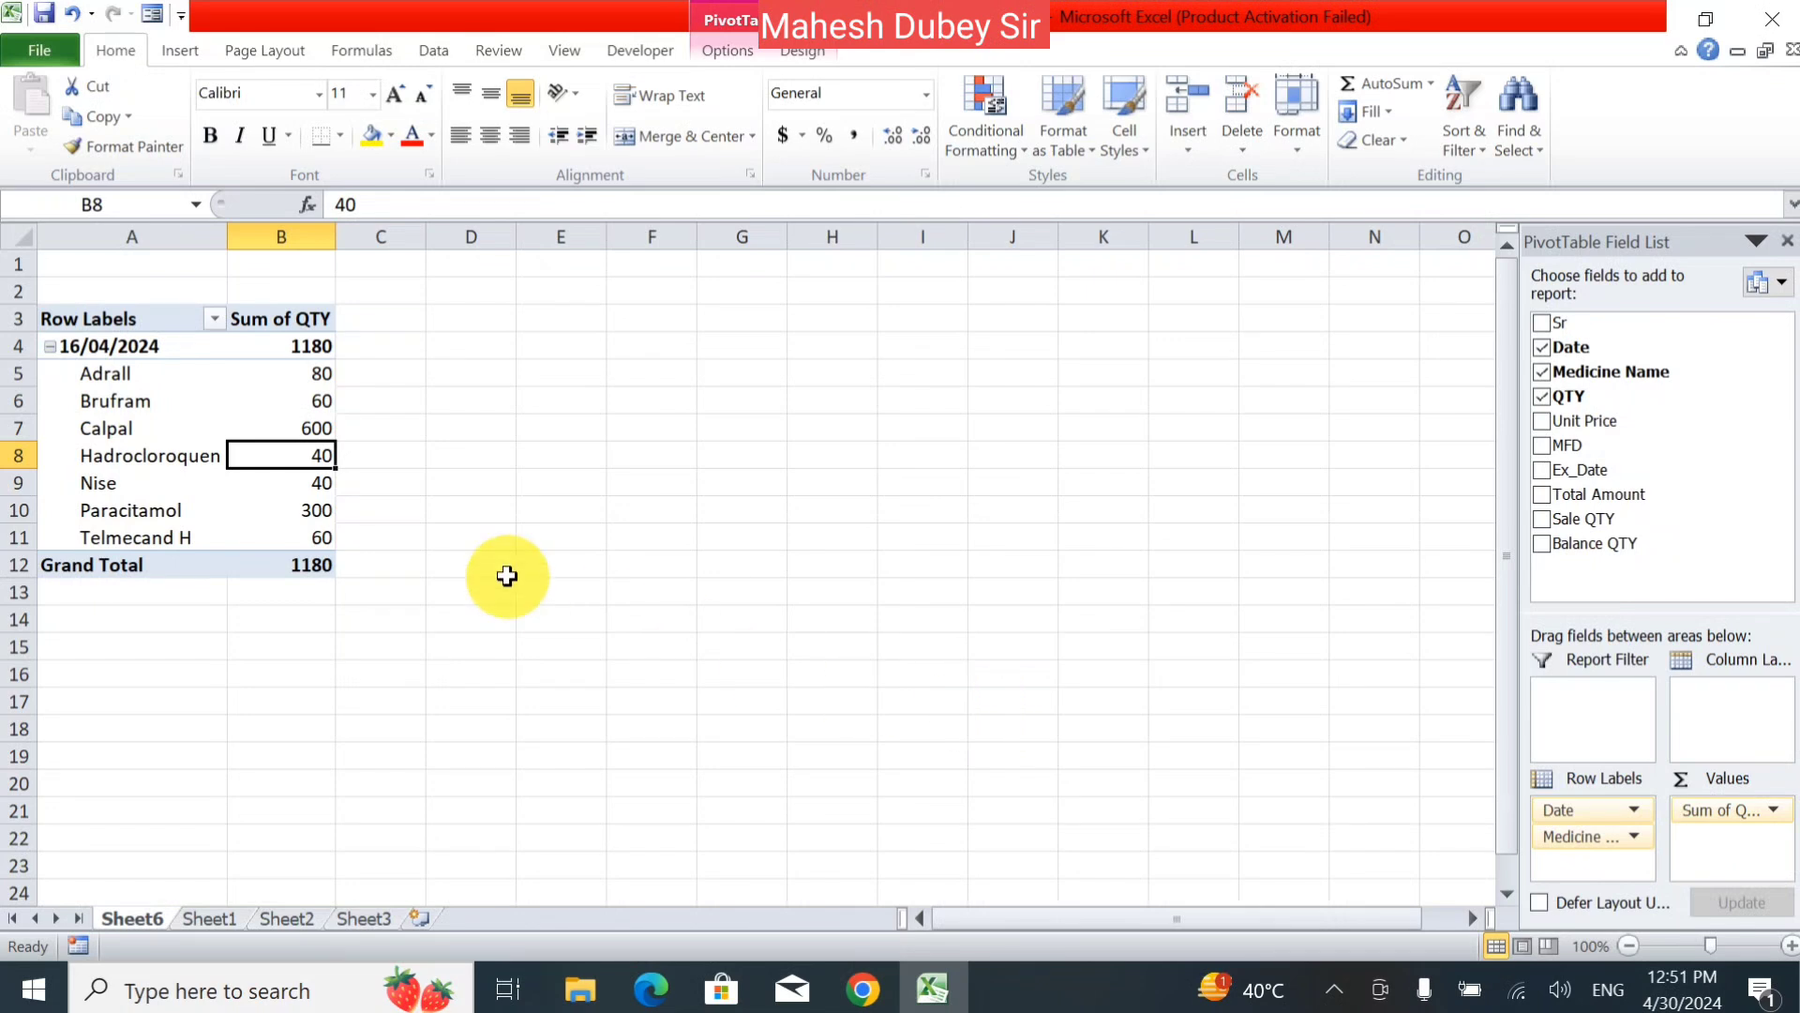
pyautogui.click(52, 358)
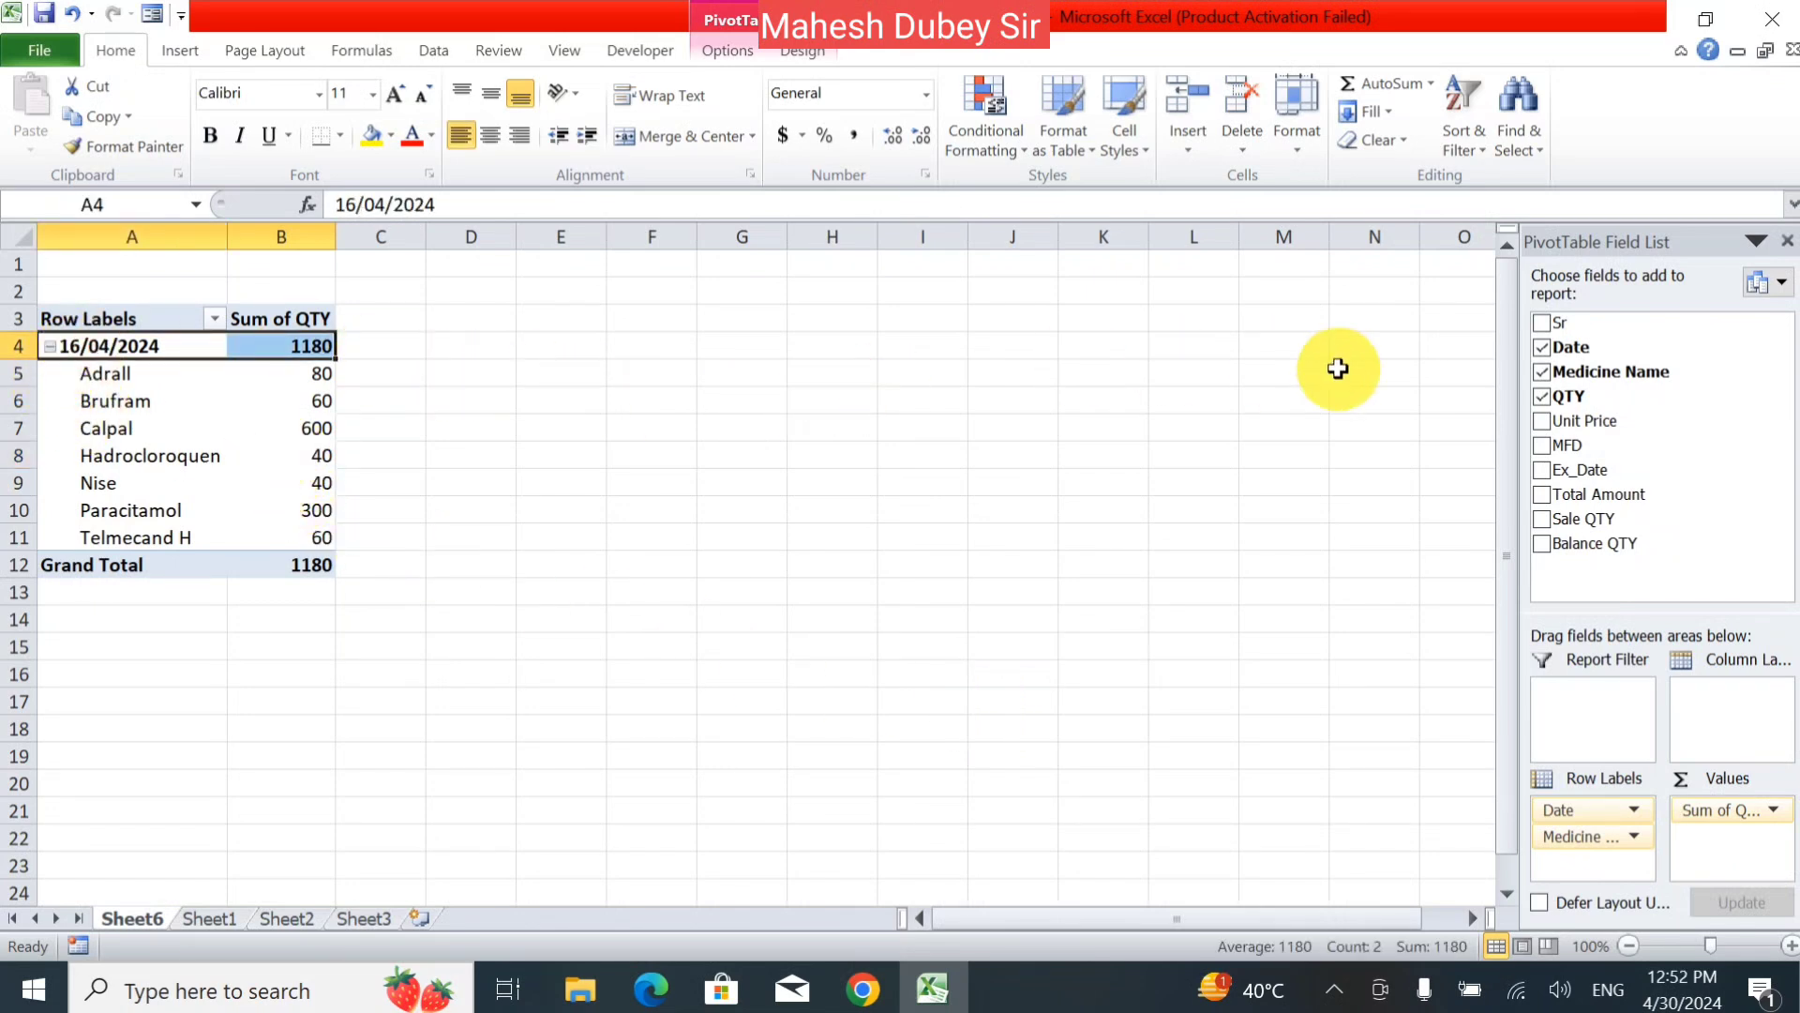
# - Remove the Date, Medicine Name and QTY fields from the PivotTable, and add Date back on its own
pyautogui.click(1542, 349)
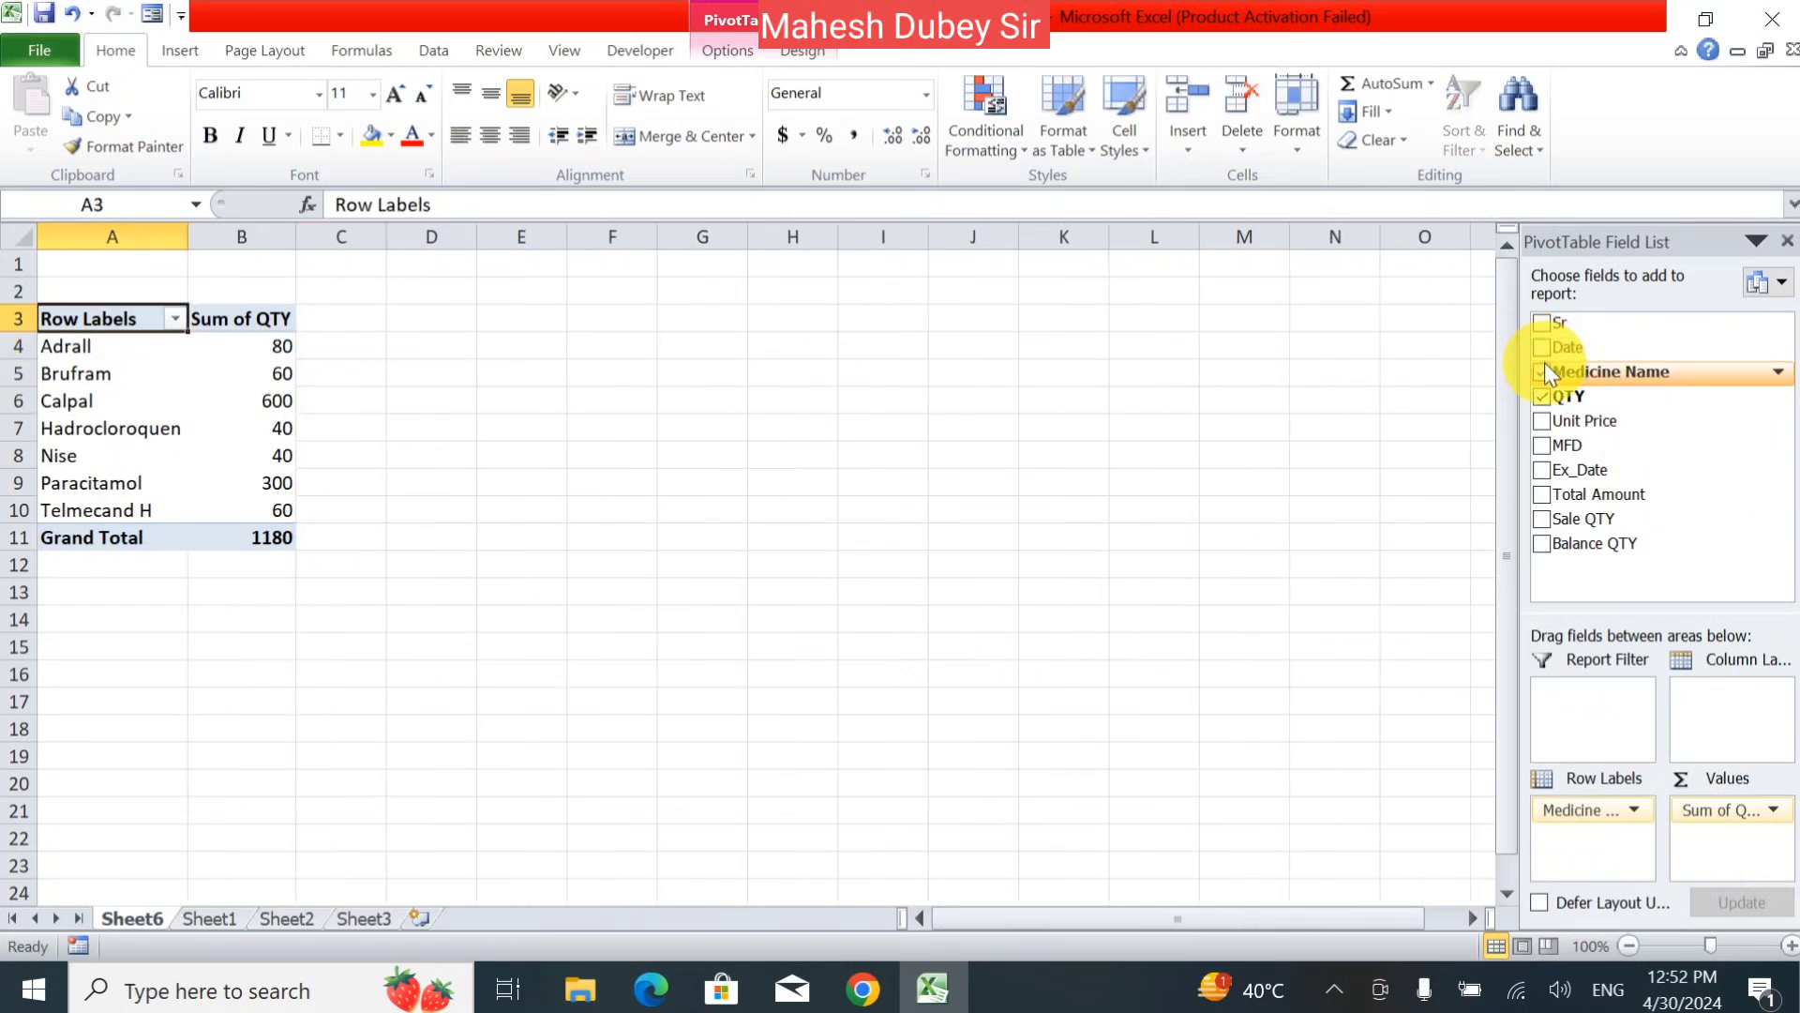
pyautogui.click(1543, 371)
pyautogui.click(1544, 395)
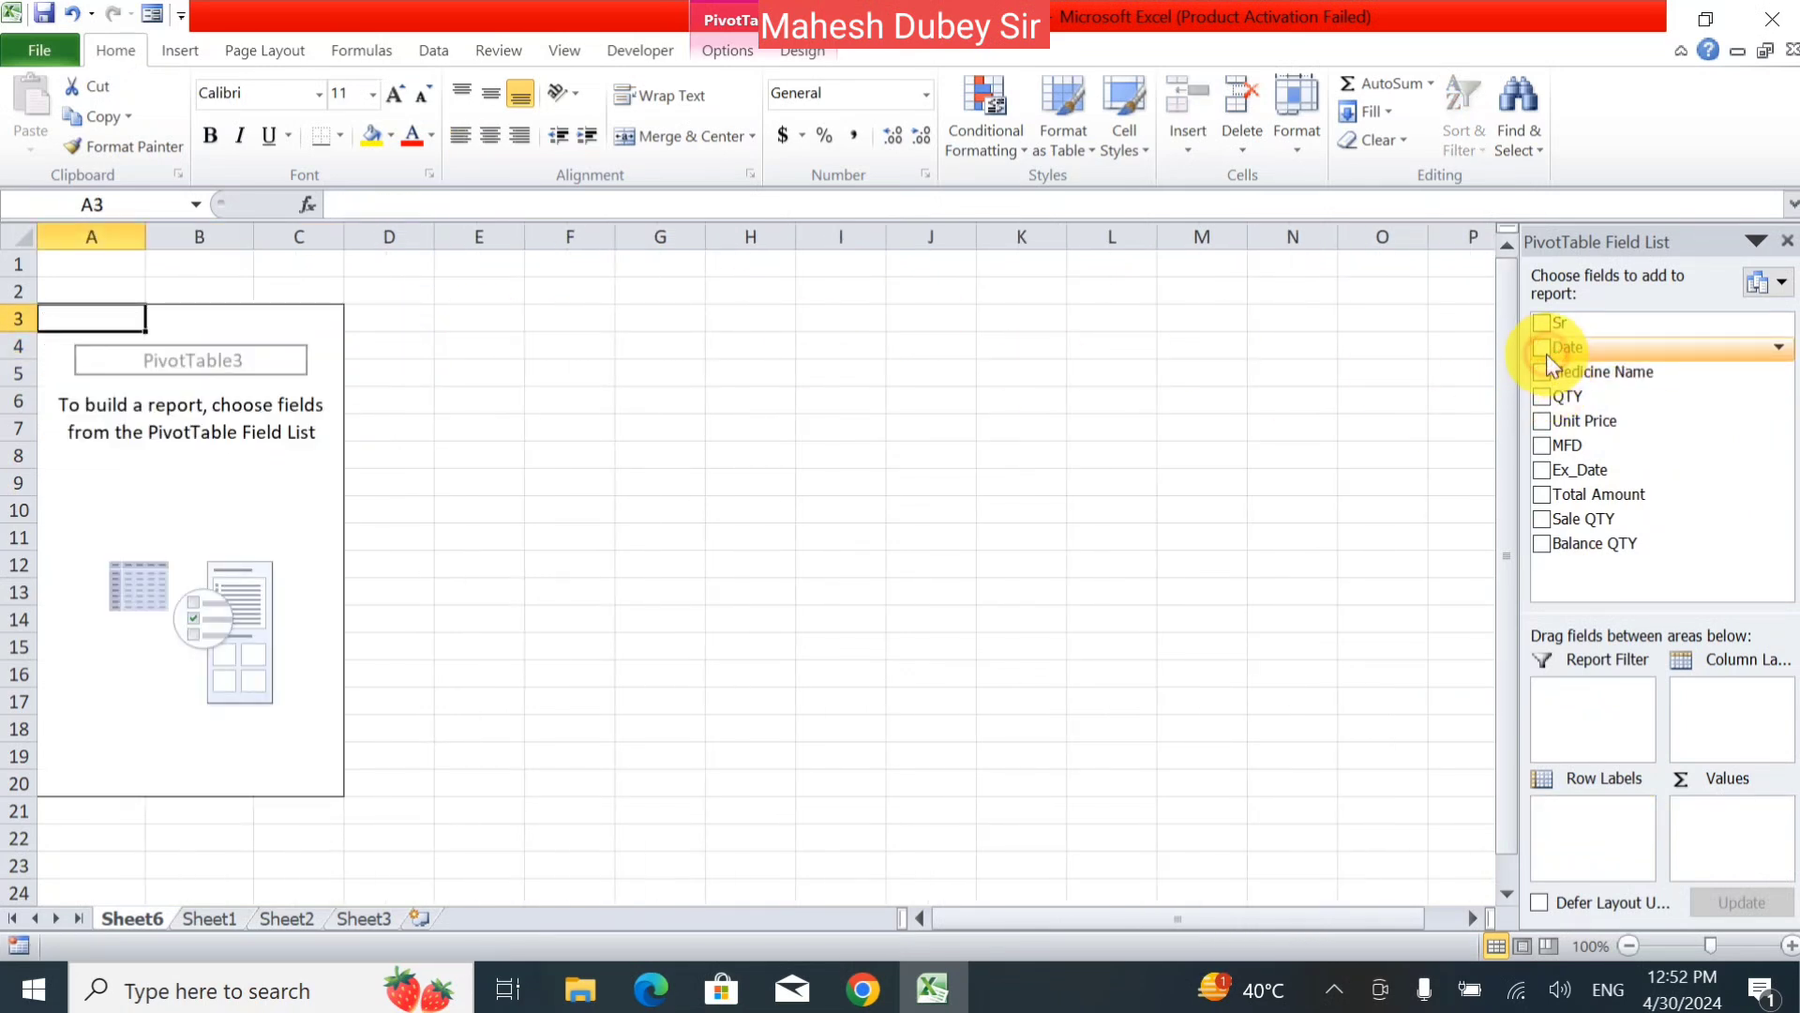
pyautogui.click(1545, 353)
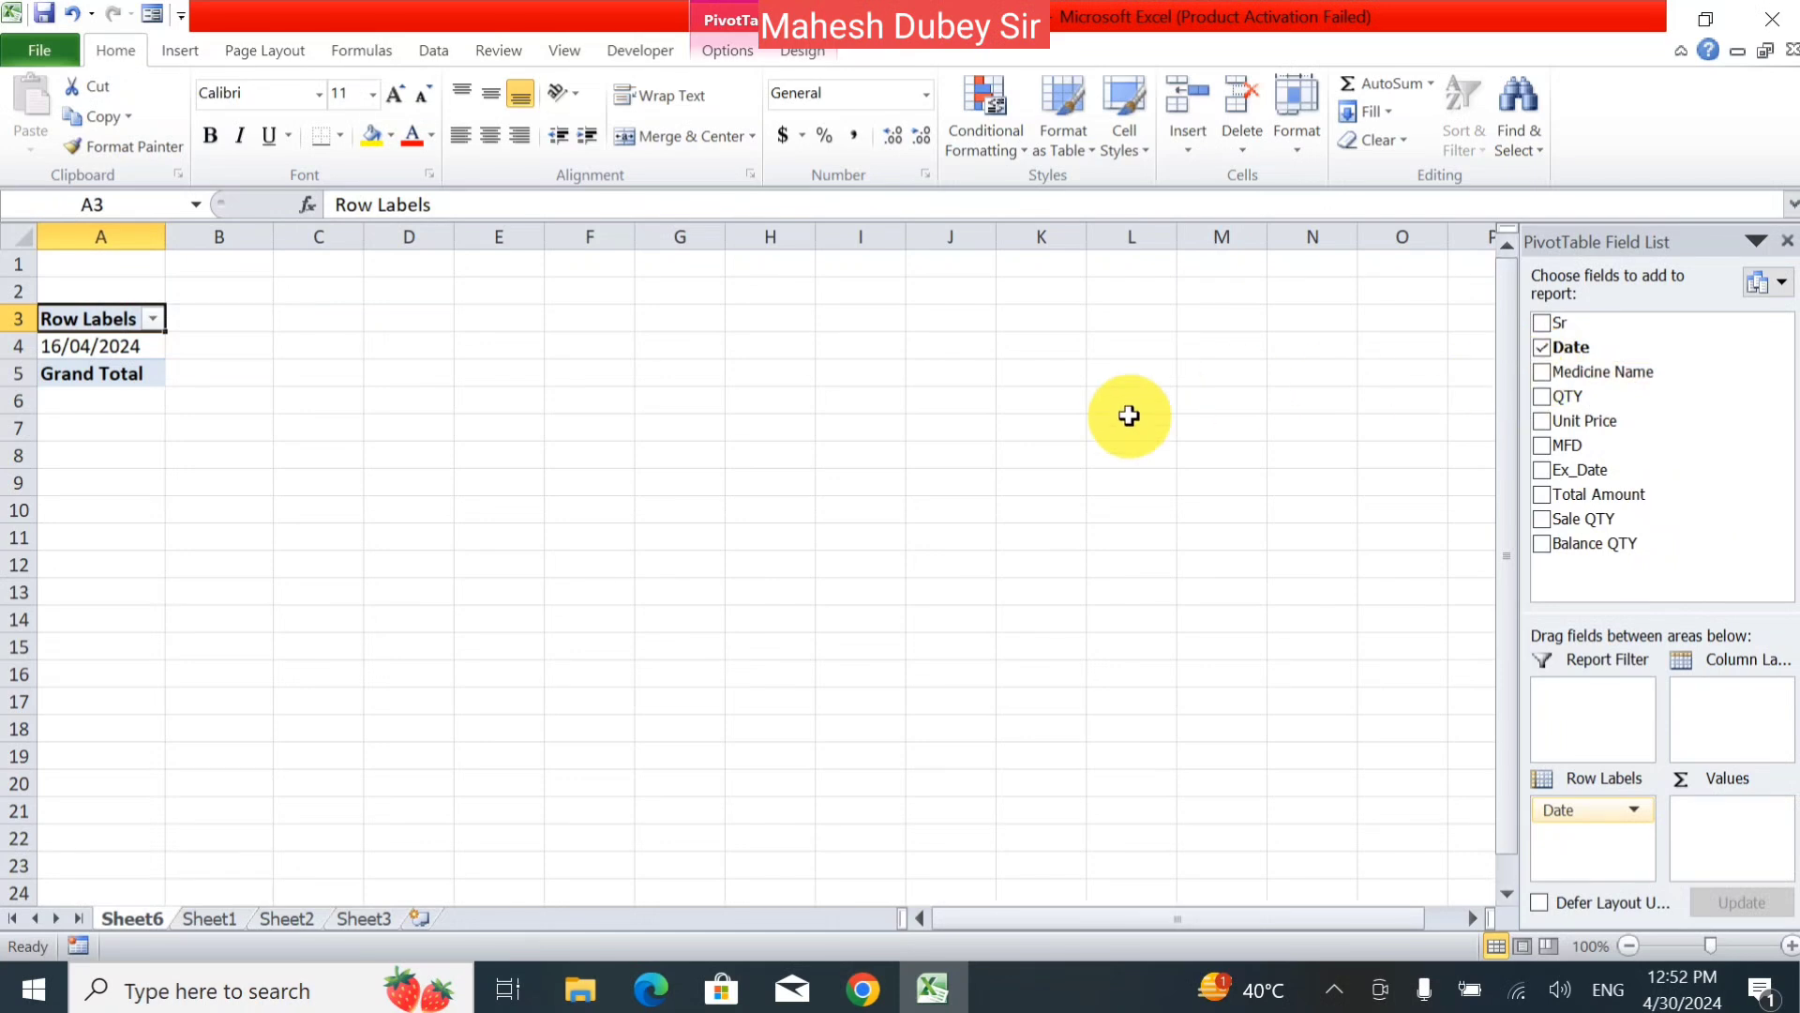
# - Check which dates the PivotTable's Row Labels filter offers, leaving the filter as it is
pyautogui.click(119, 349)
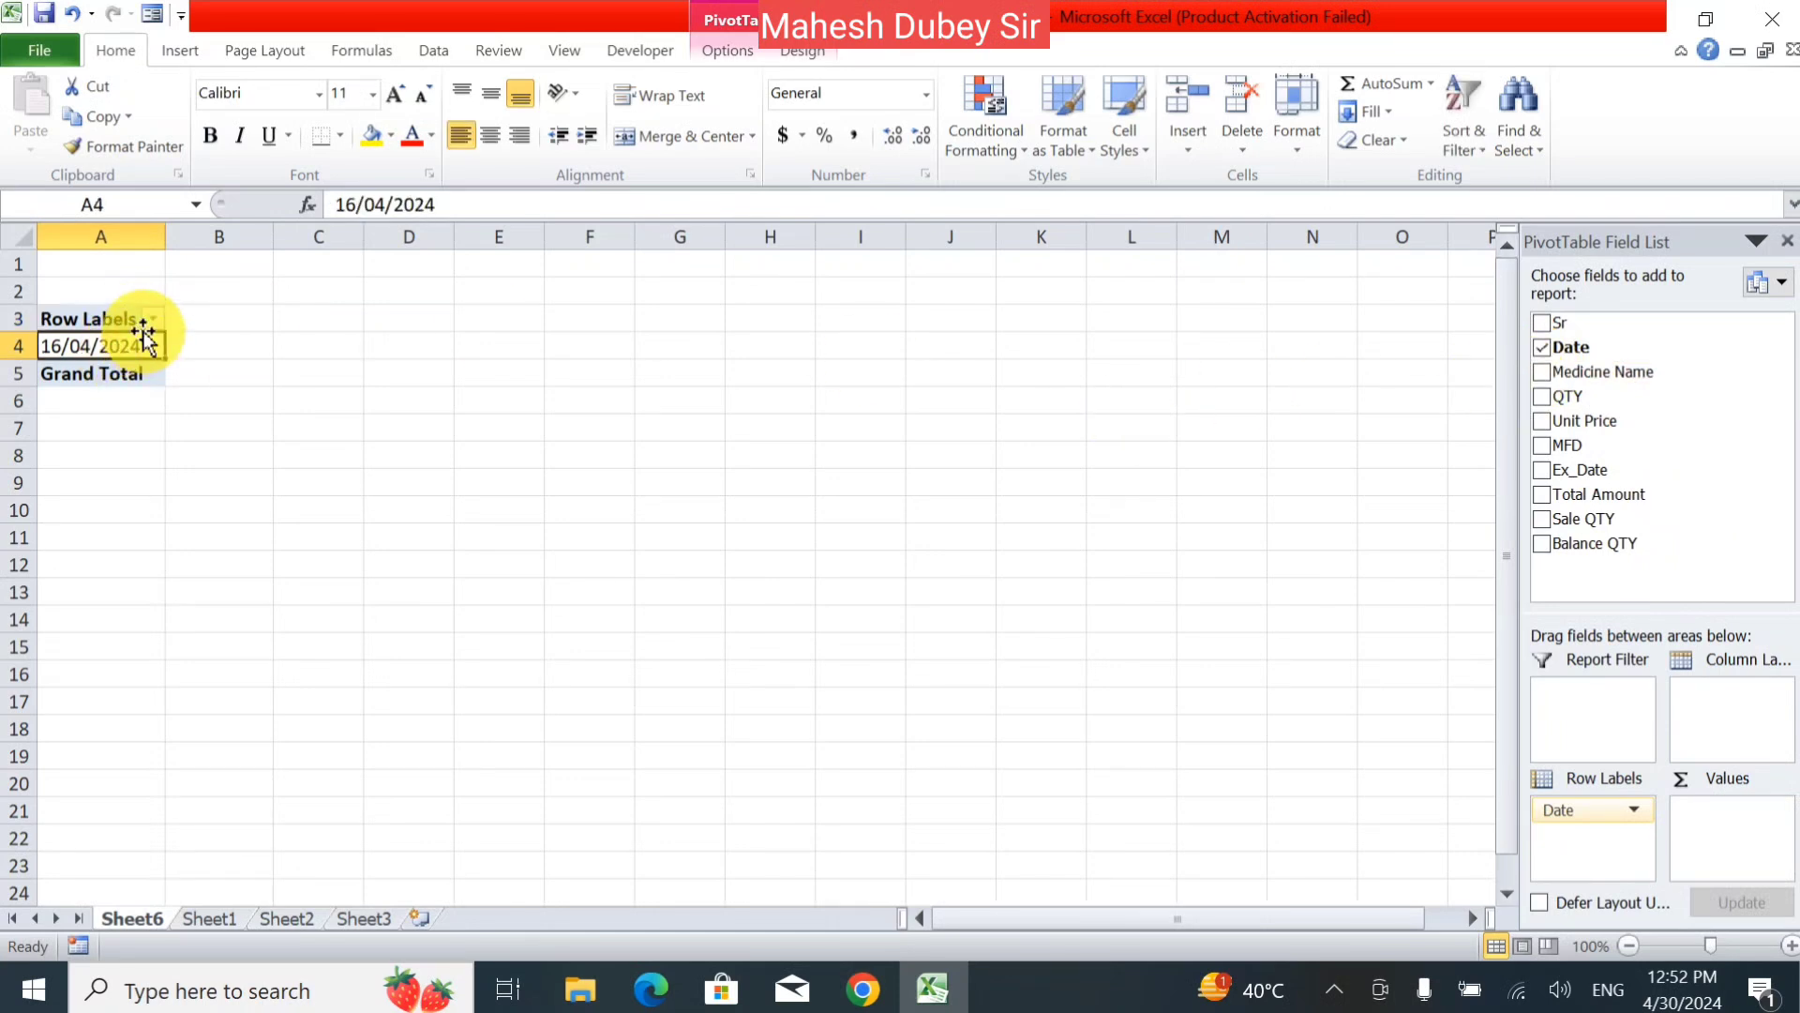
pyautogui.click(151, 320)
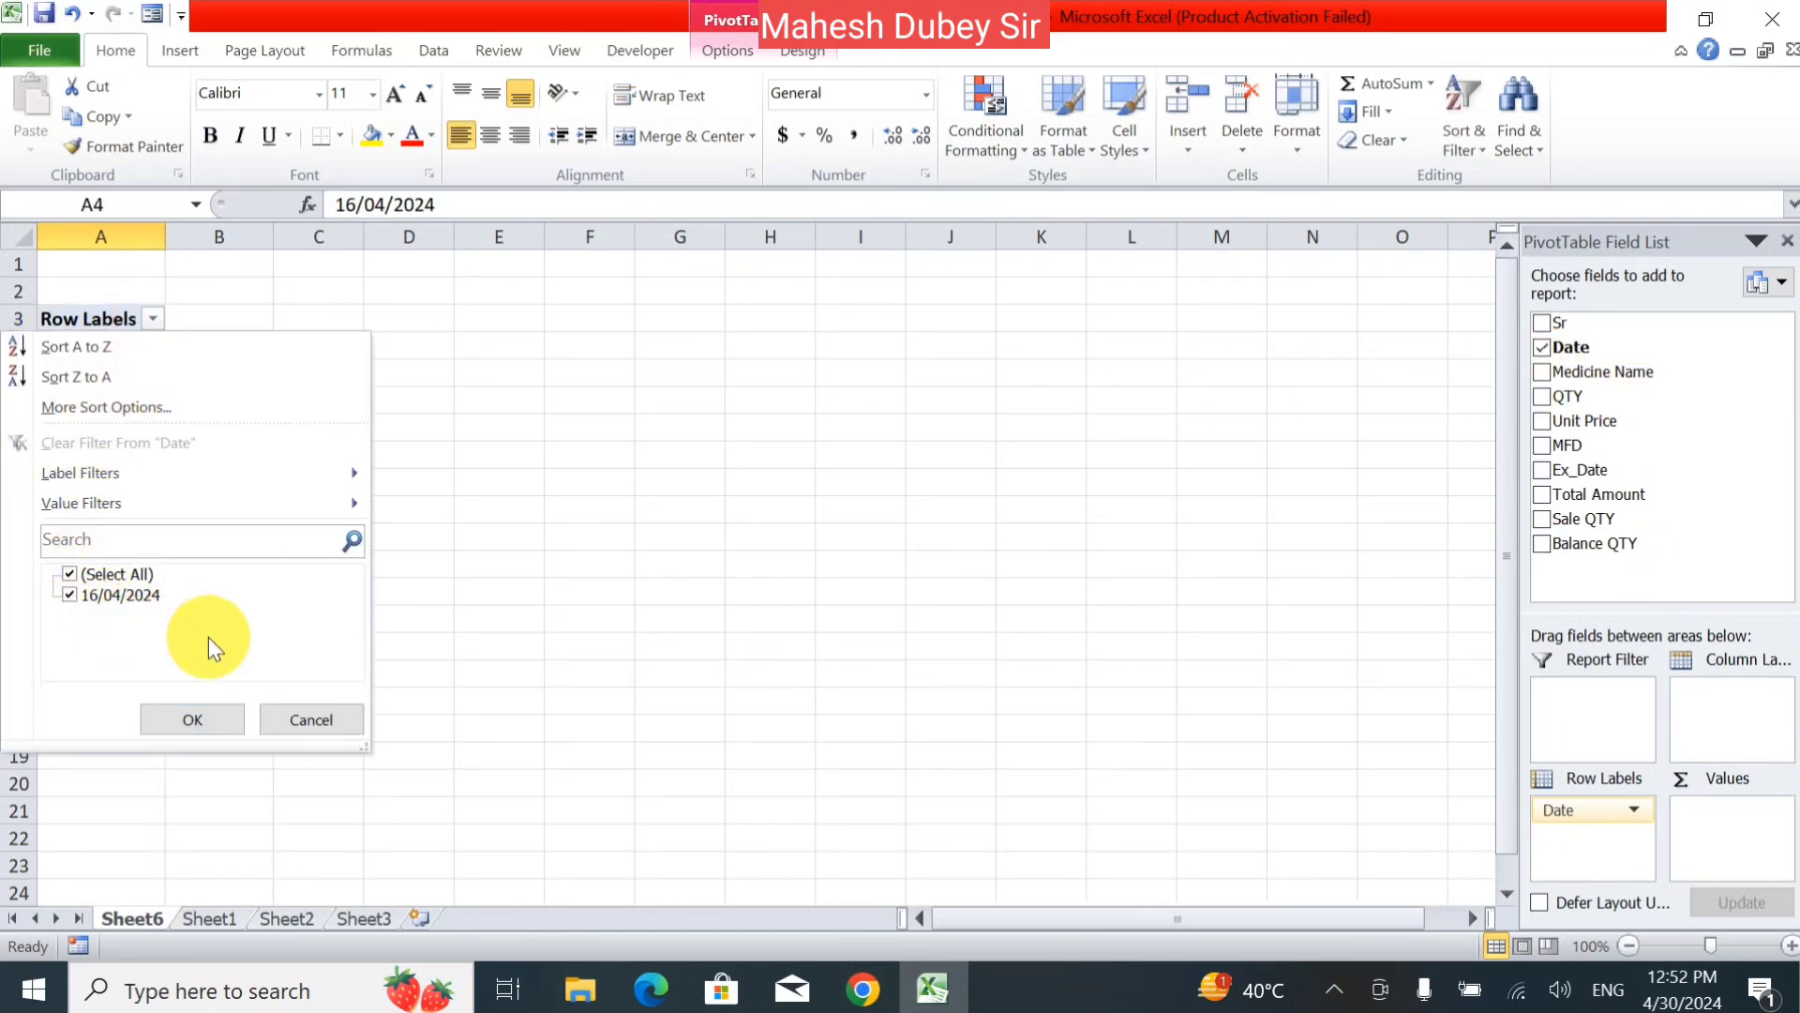
pyautogui.click(340, 728)
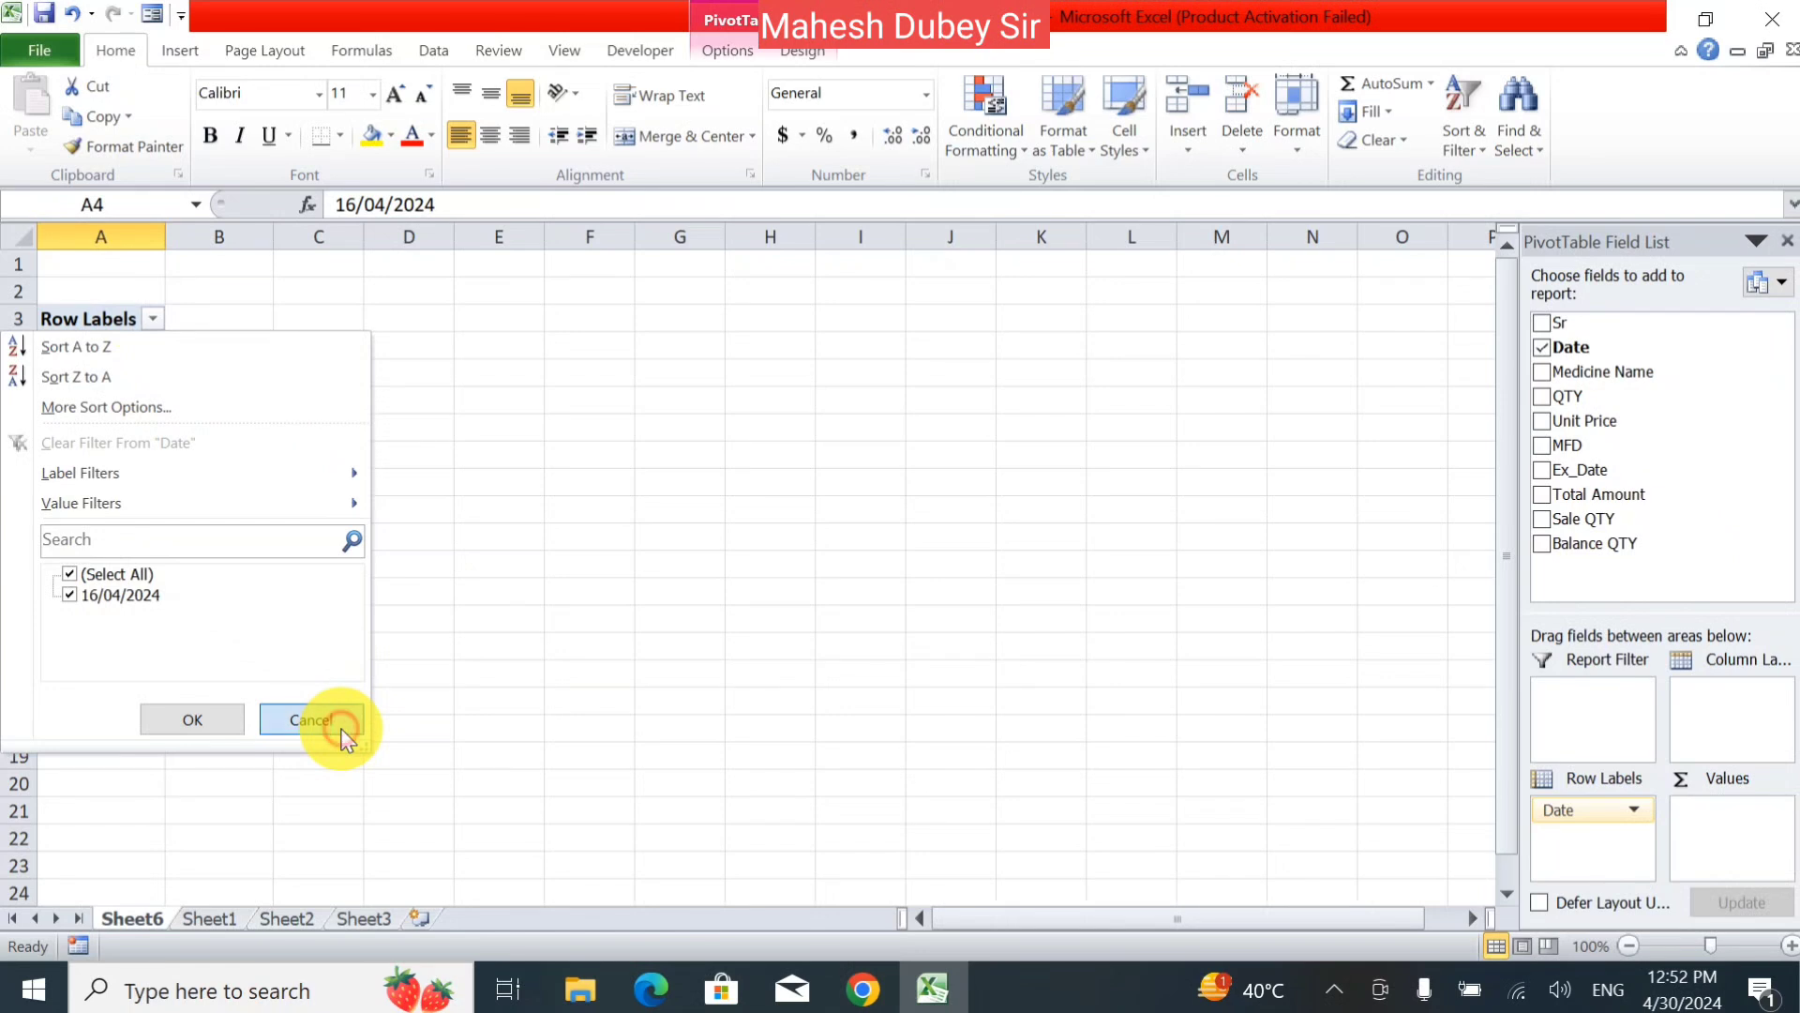
# - Close the PivotTable field list and permanently delete the worksheet Sheet6
pyautogui.click(1787, 241)
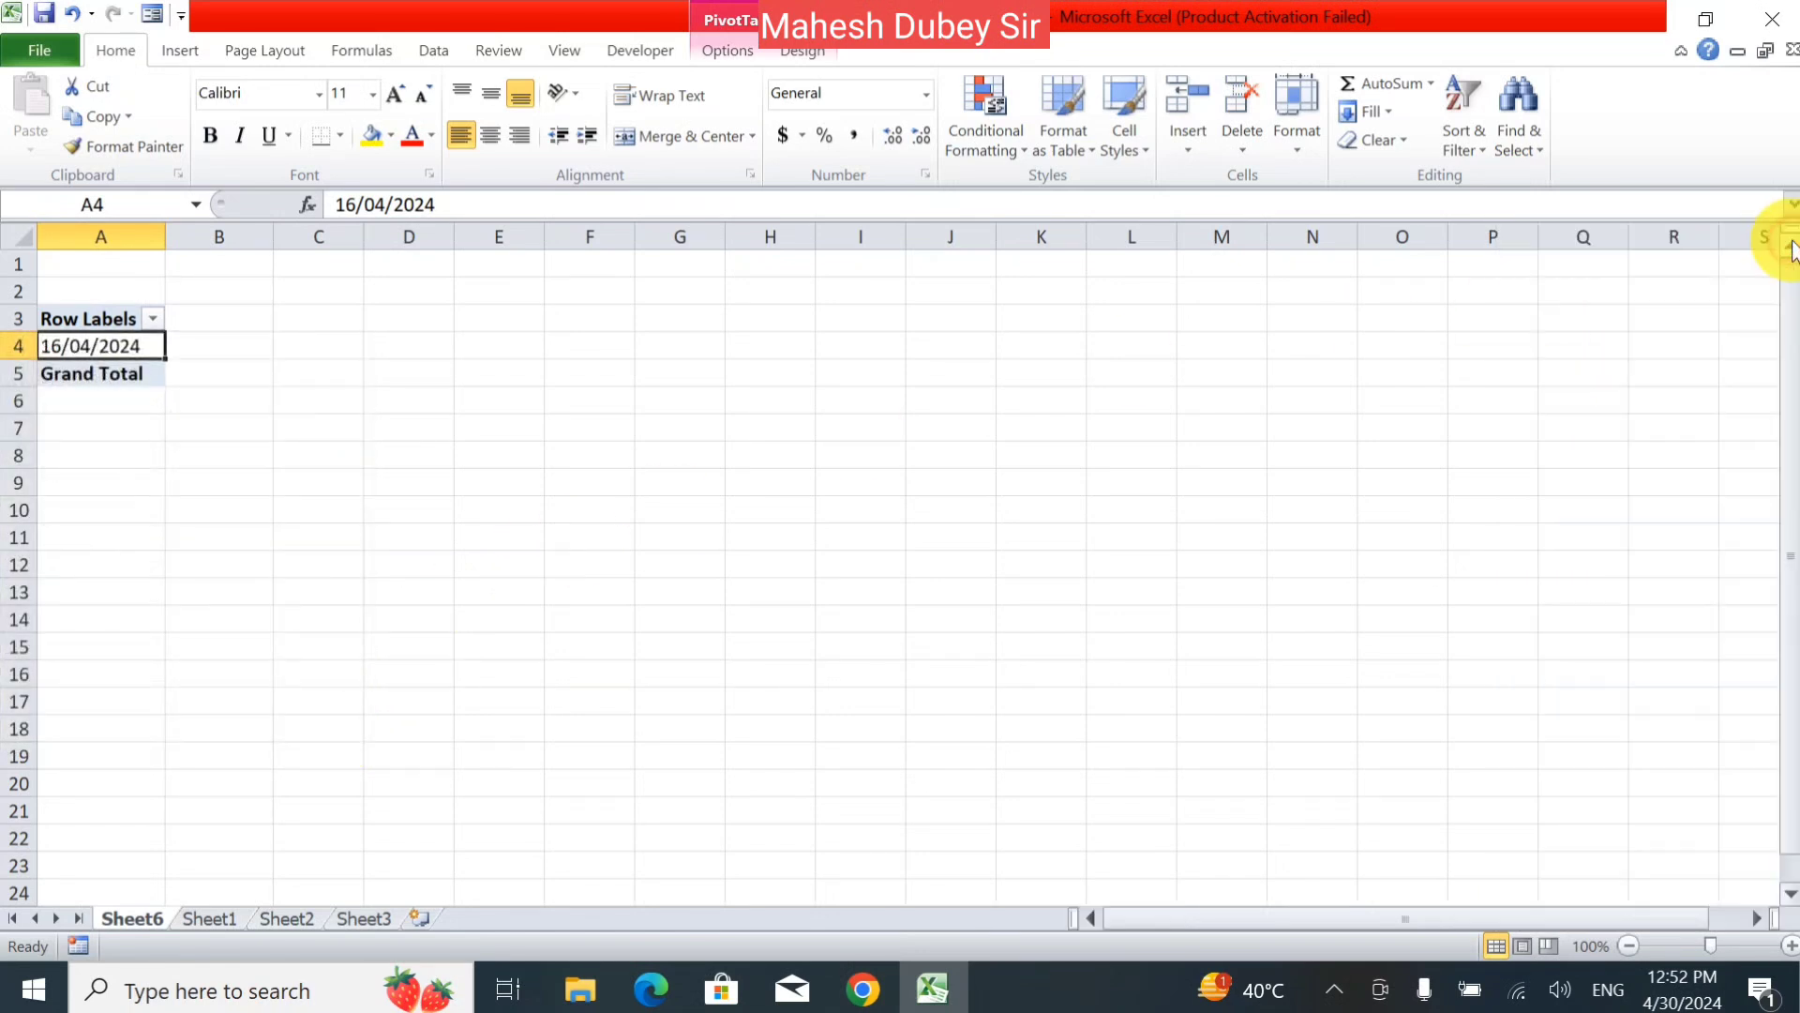
pyautogui.rightClick(145, 917)
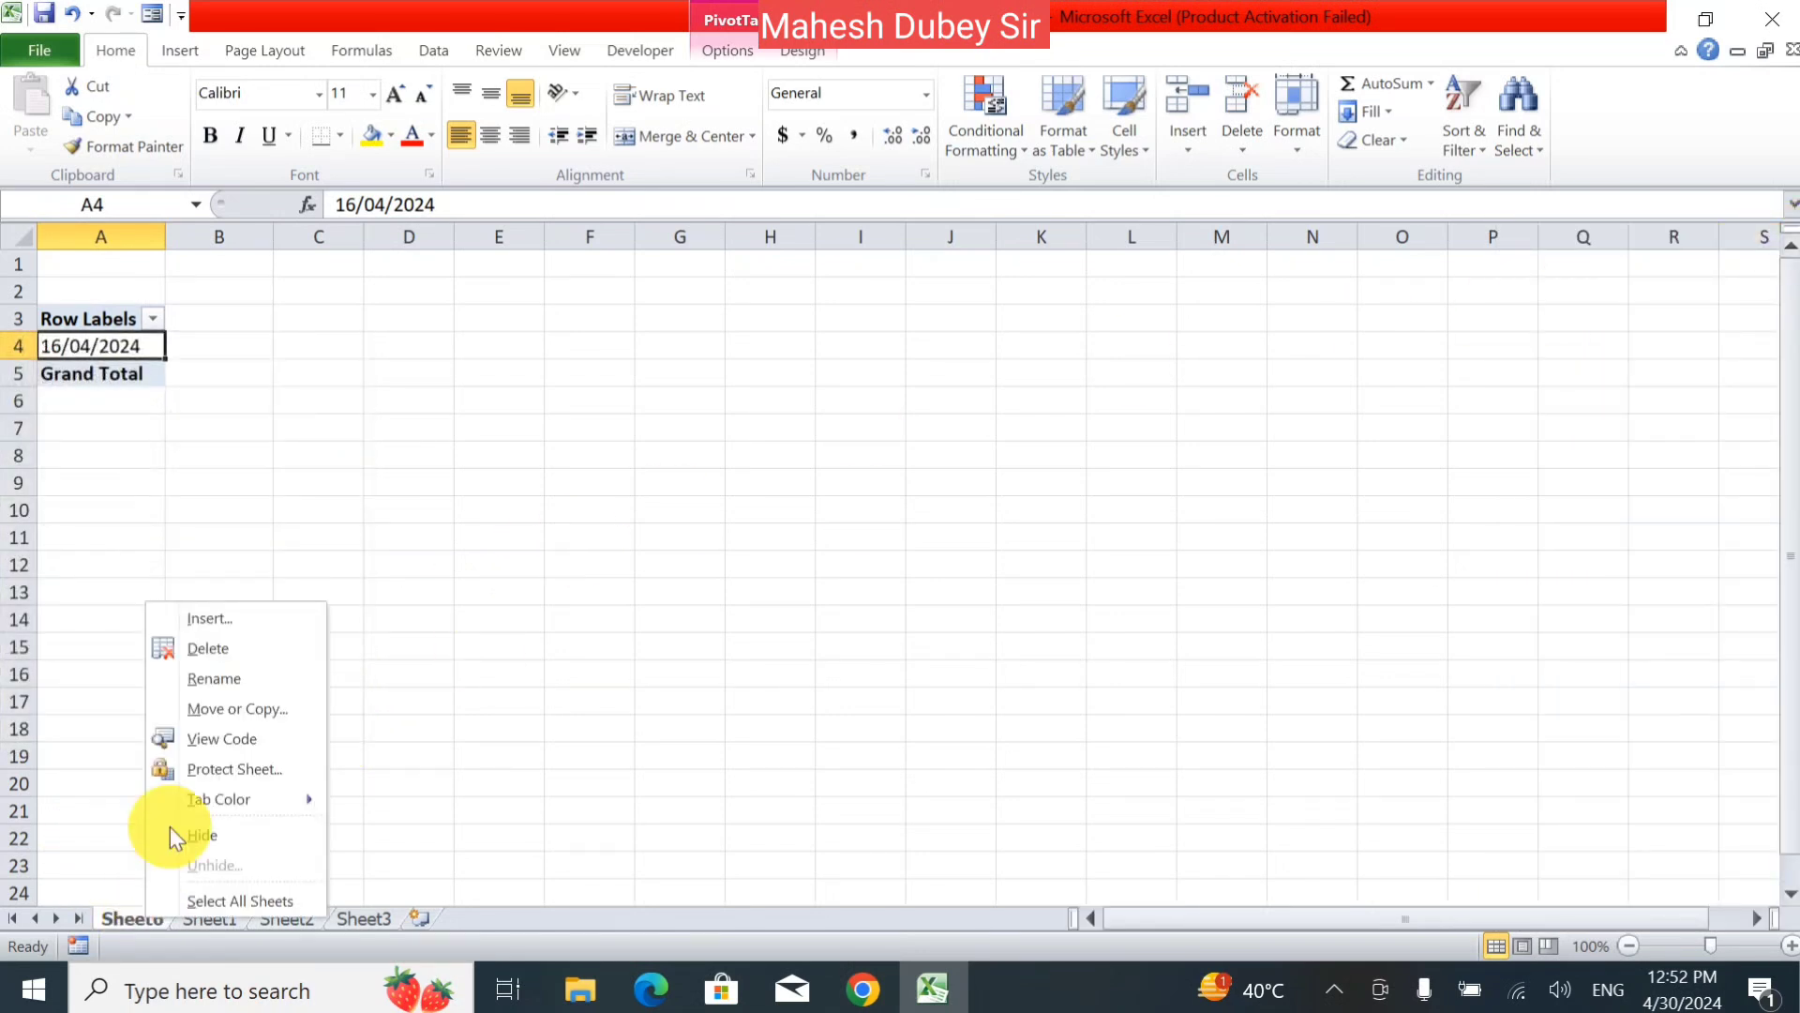
pyautogui.click(229, 660)
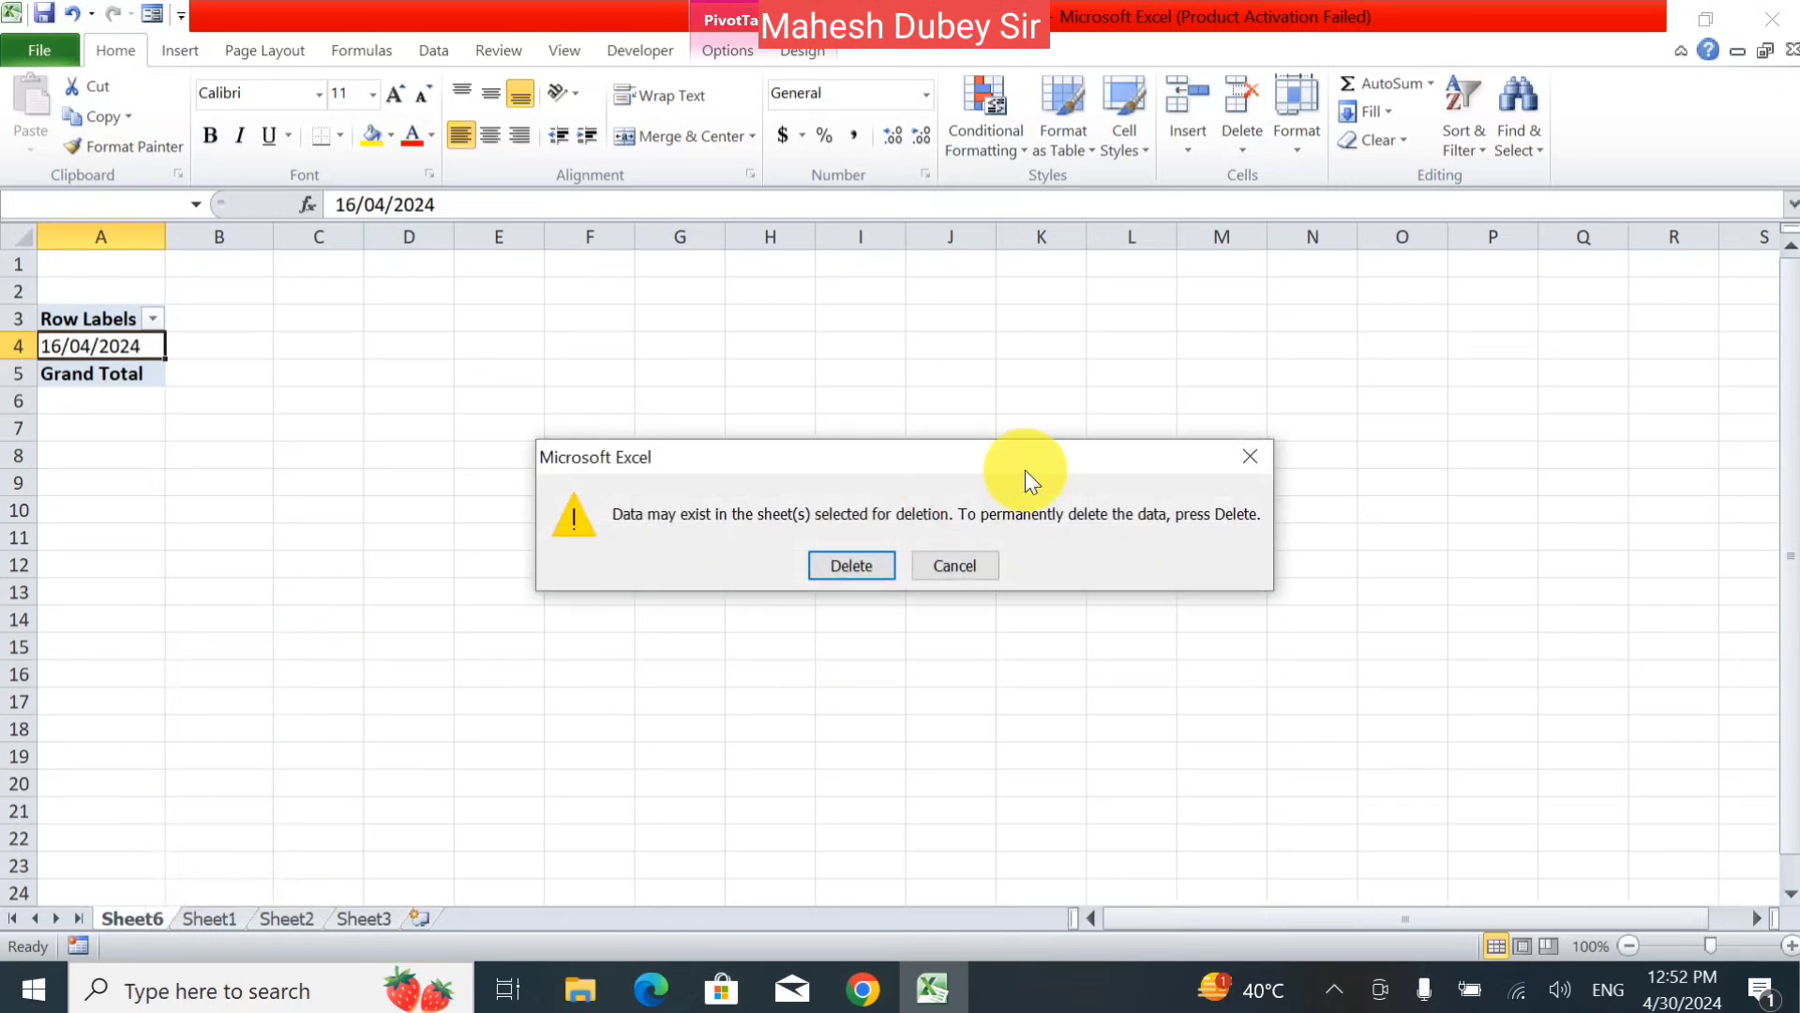
pyautogui.click(843, 570)
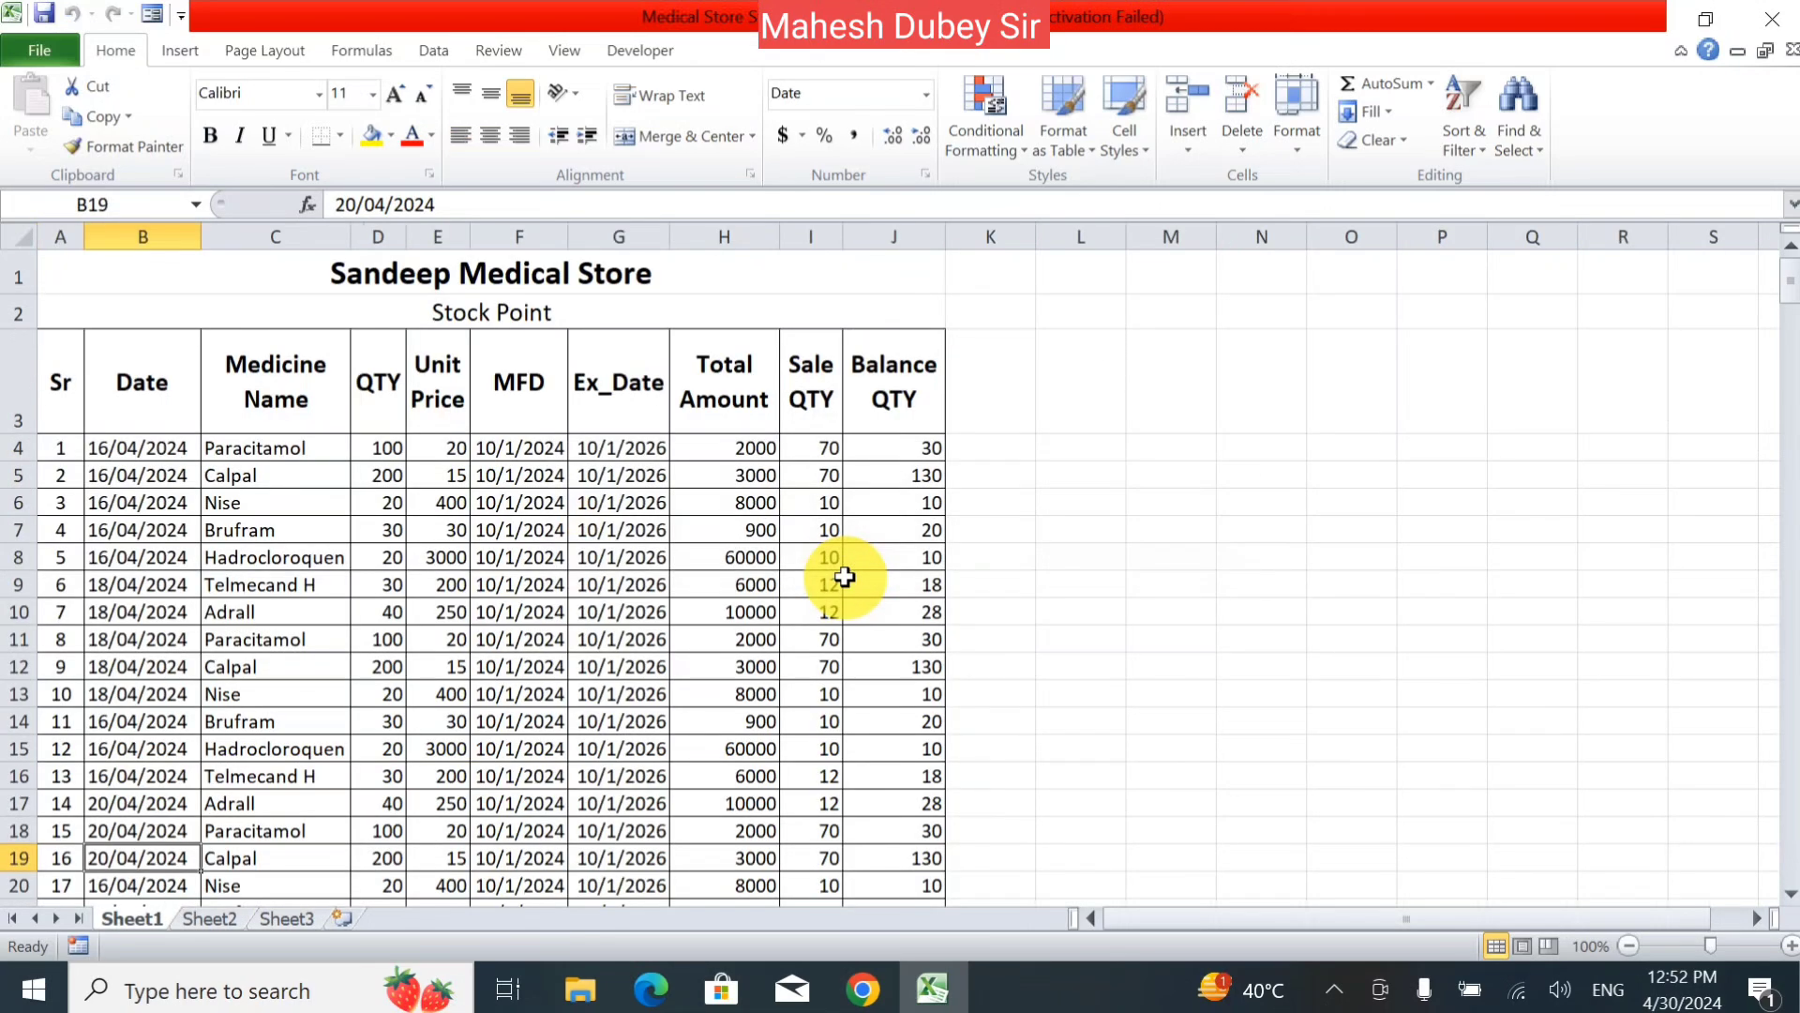
# - Create a PivotTable on a new worksheet from the Sheet1 stock data in A3:J25
pyautogui.moveTo(56, 375); pyautogui.dragTo(856, 796)
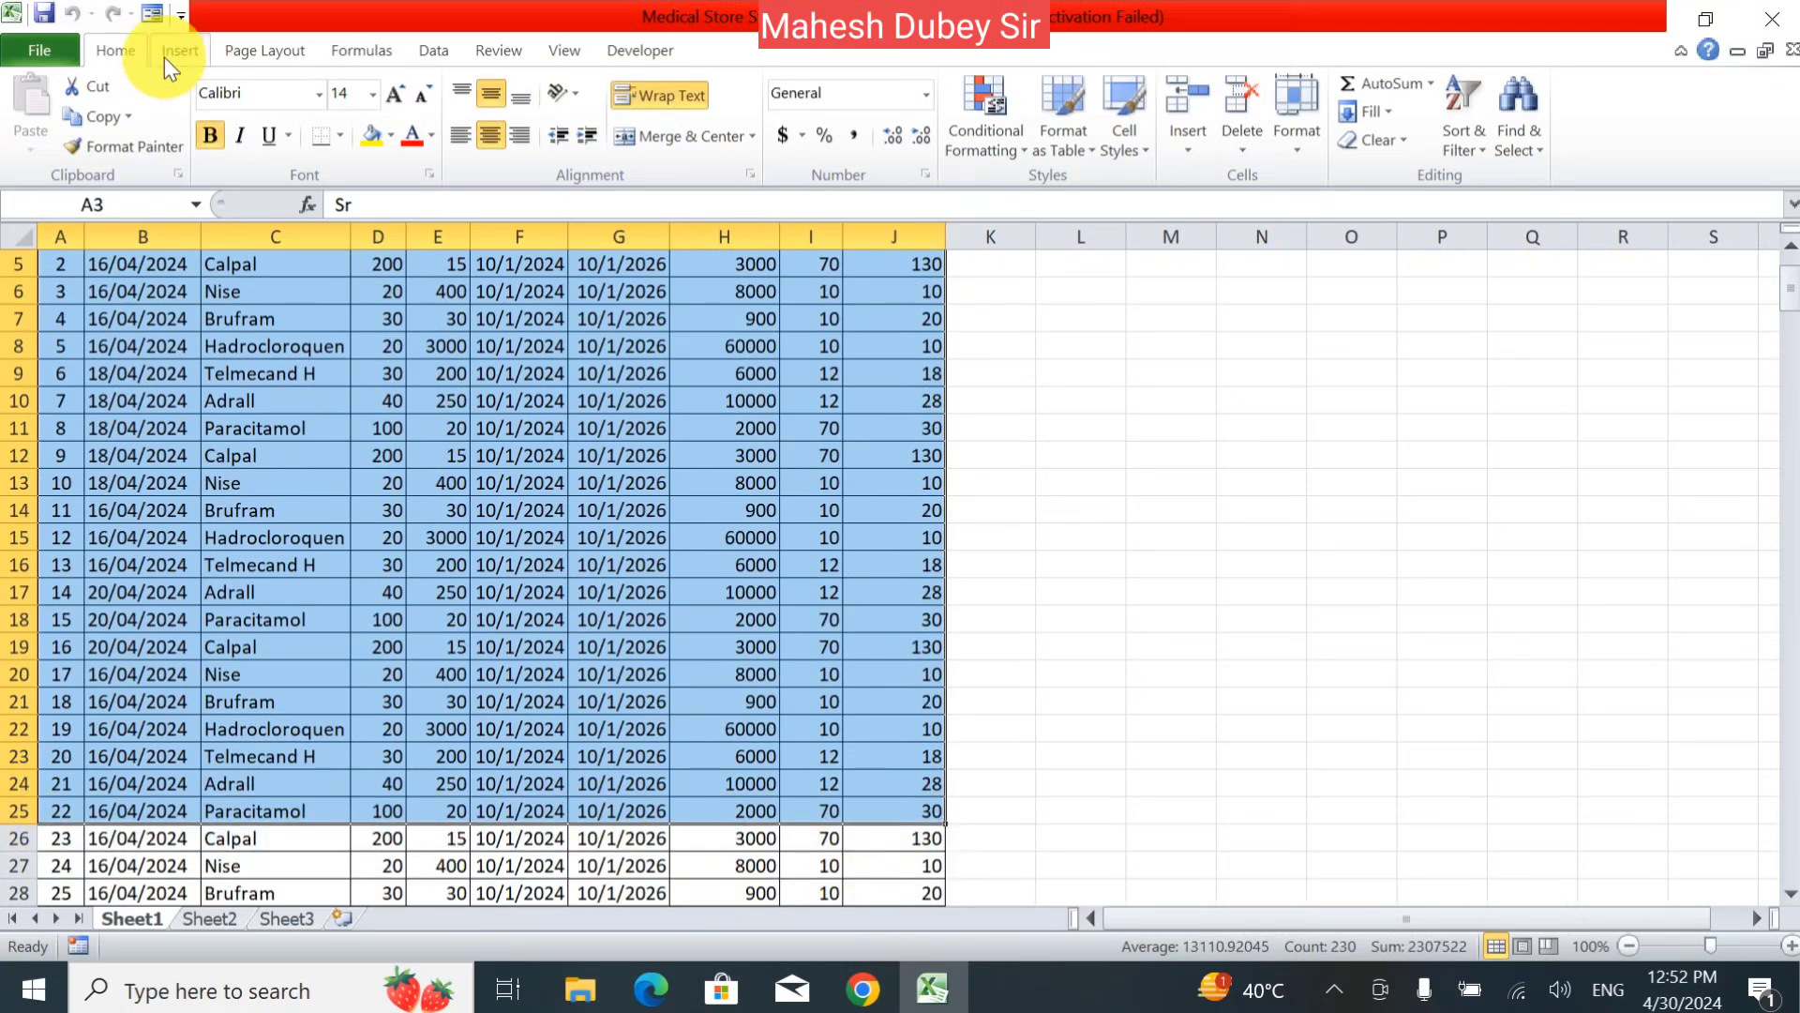
pyautogui.click(167, 58)
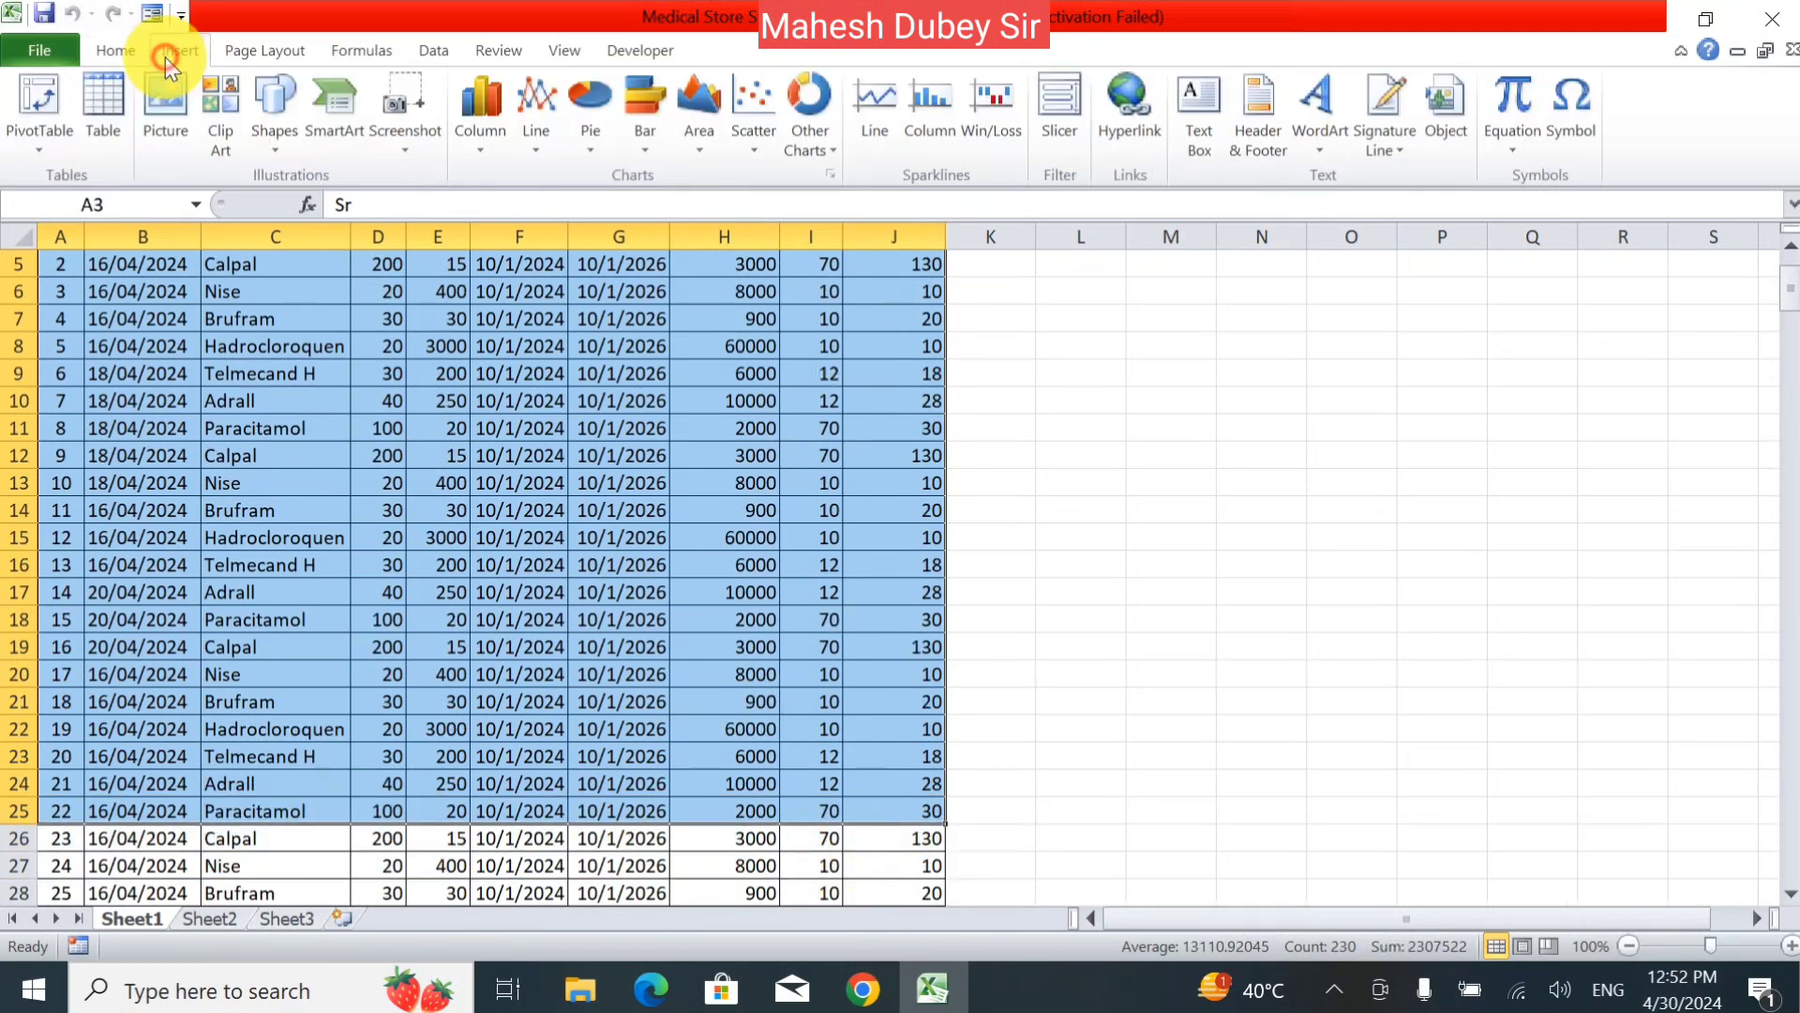
pyautogui.click(59, 143)
pyautogui.click(56, 185)
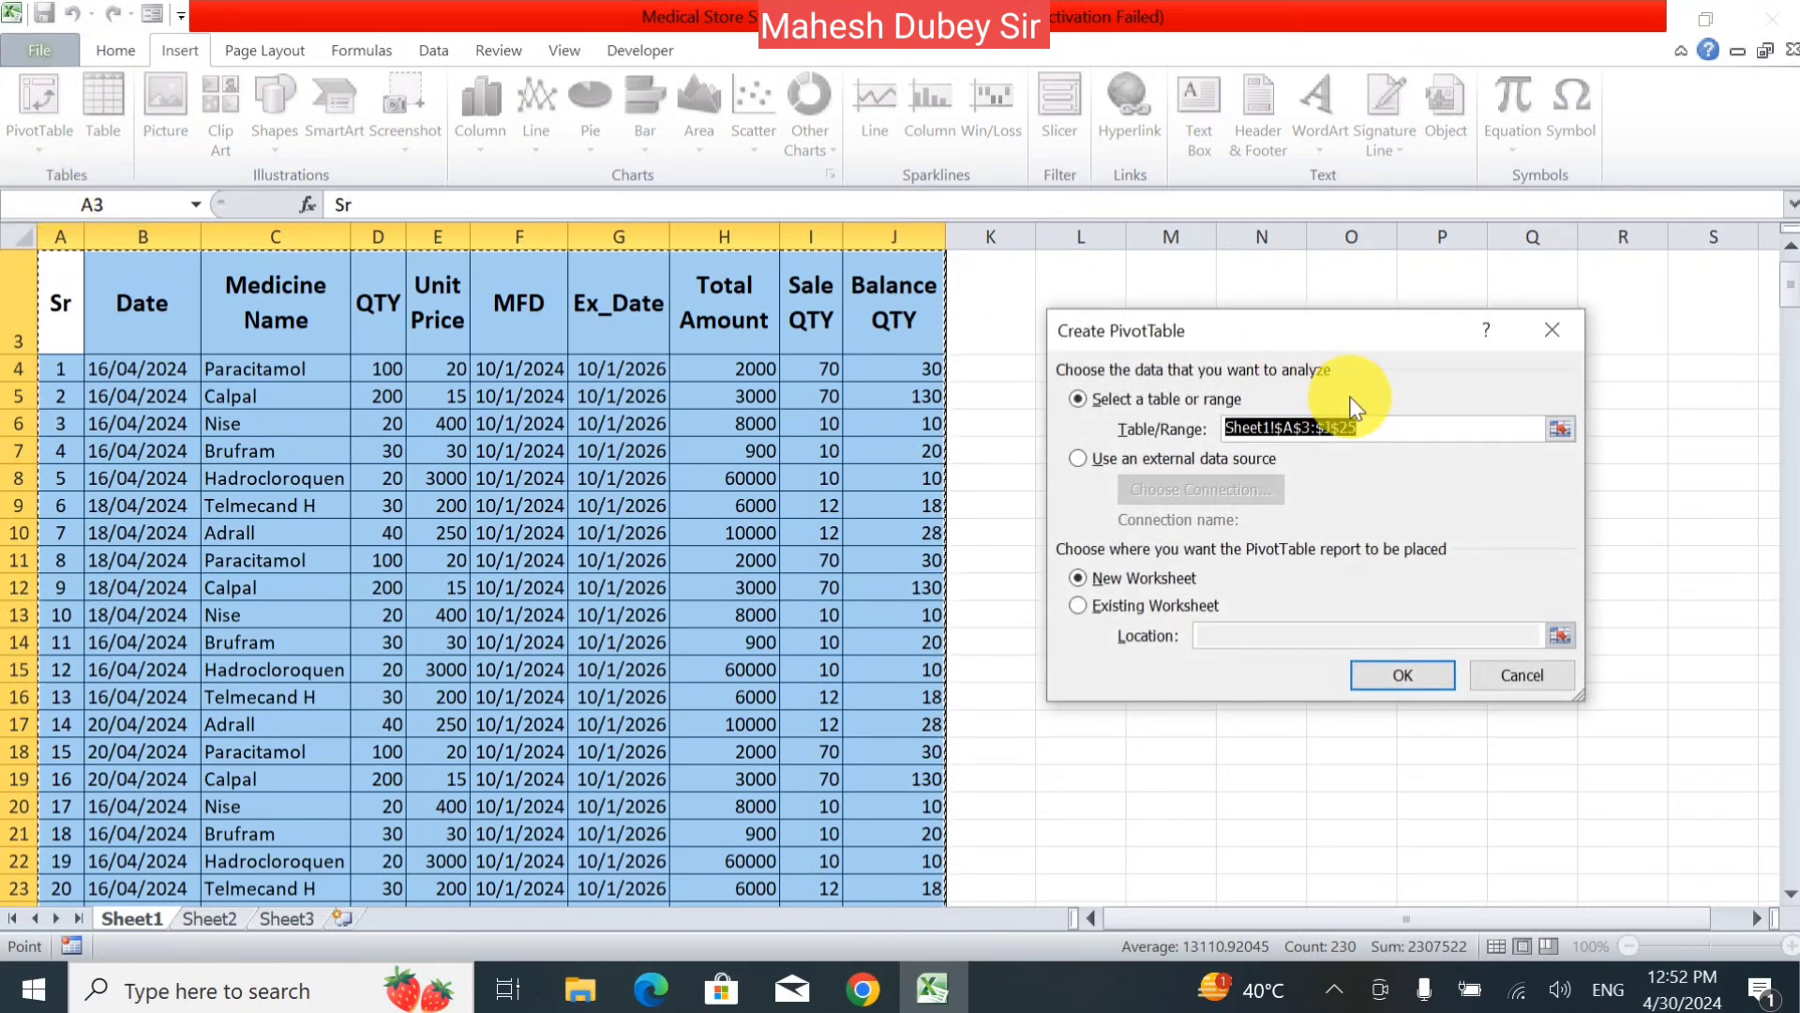
pyautogui.click(1379, 674)
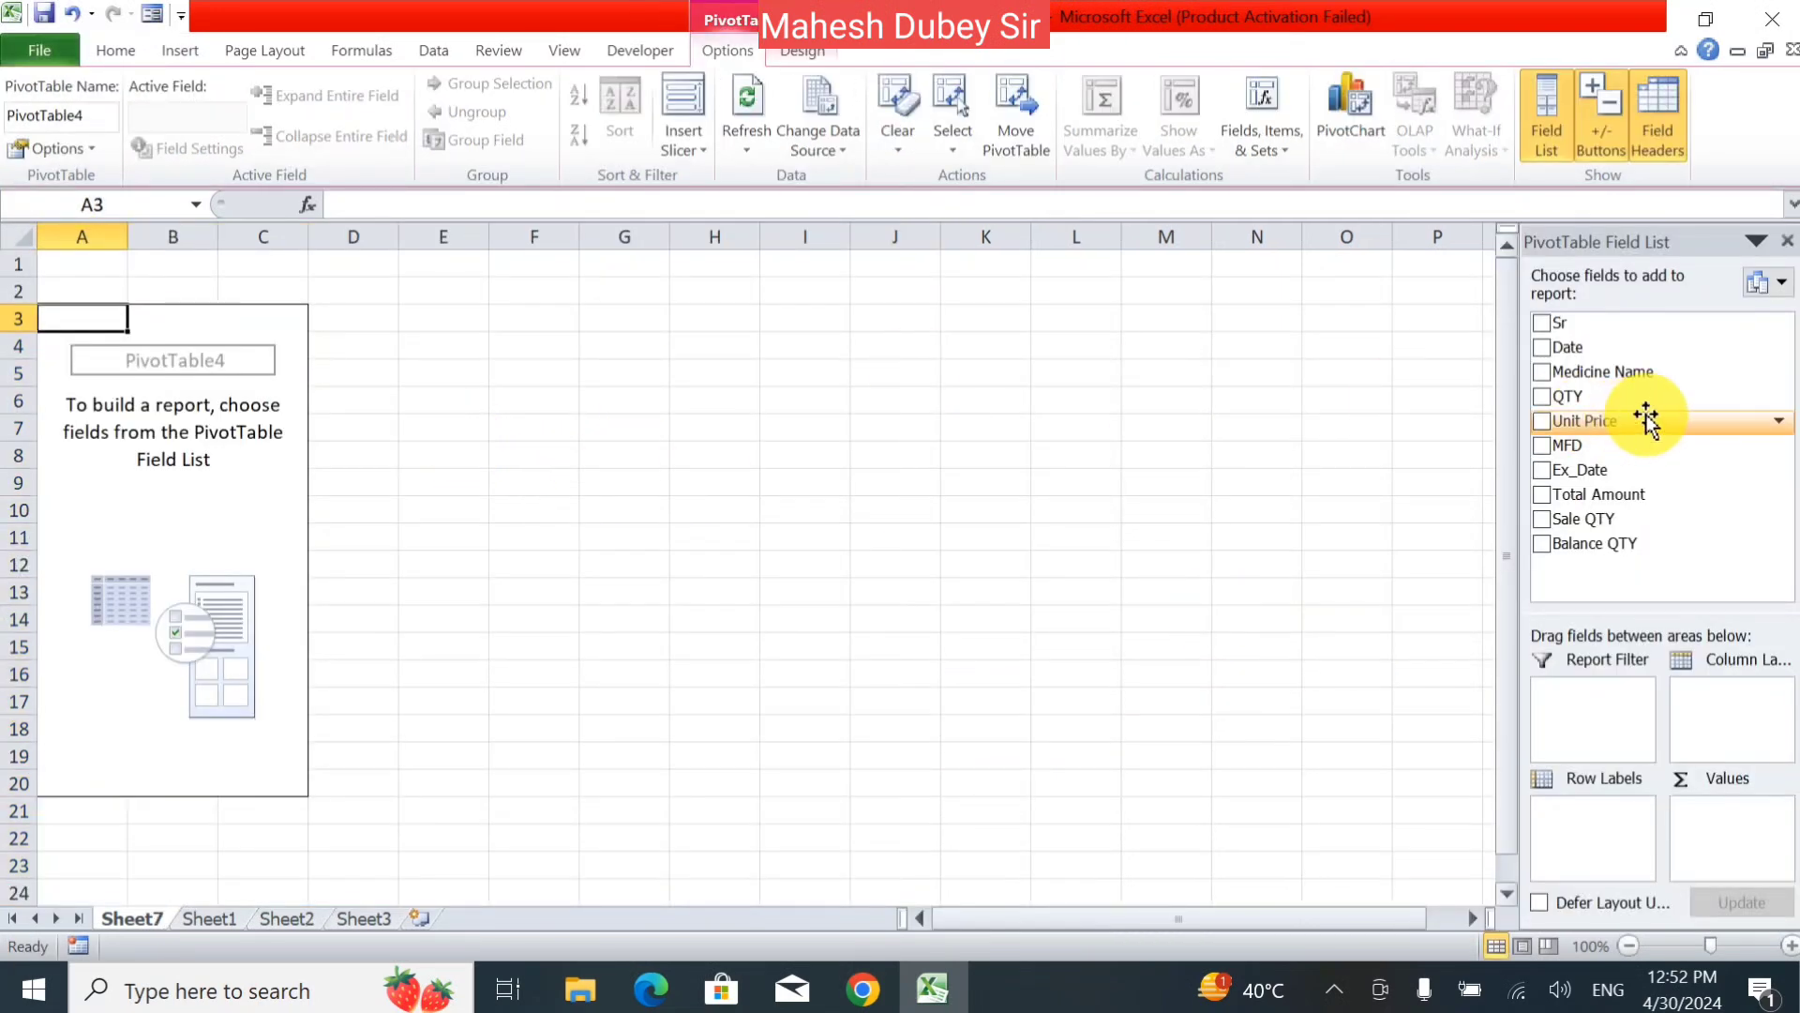
# - Add the Date, Medicine Name and QTY fields to the new PivotTable report
pyautogui.click(1541, 348)
pyautogui.click(1542, 371)
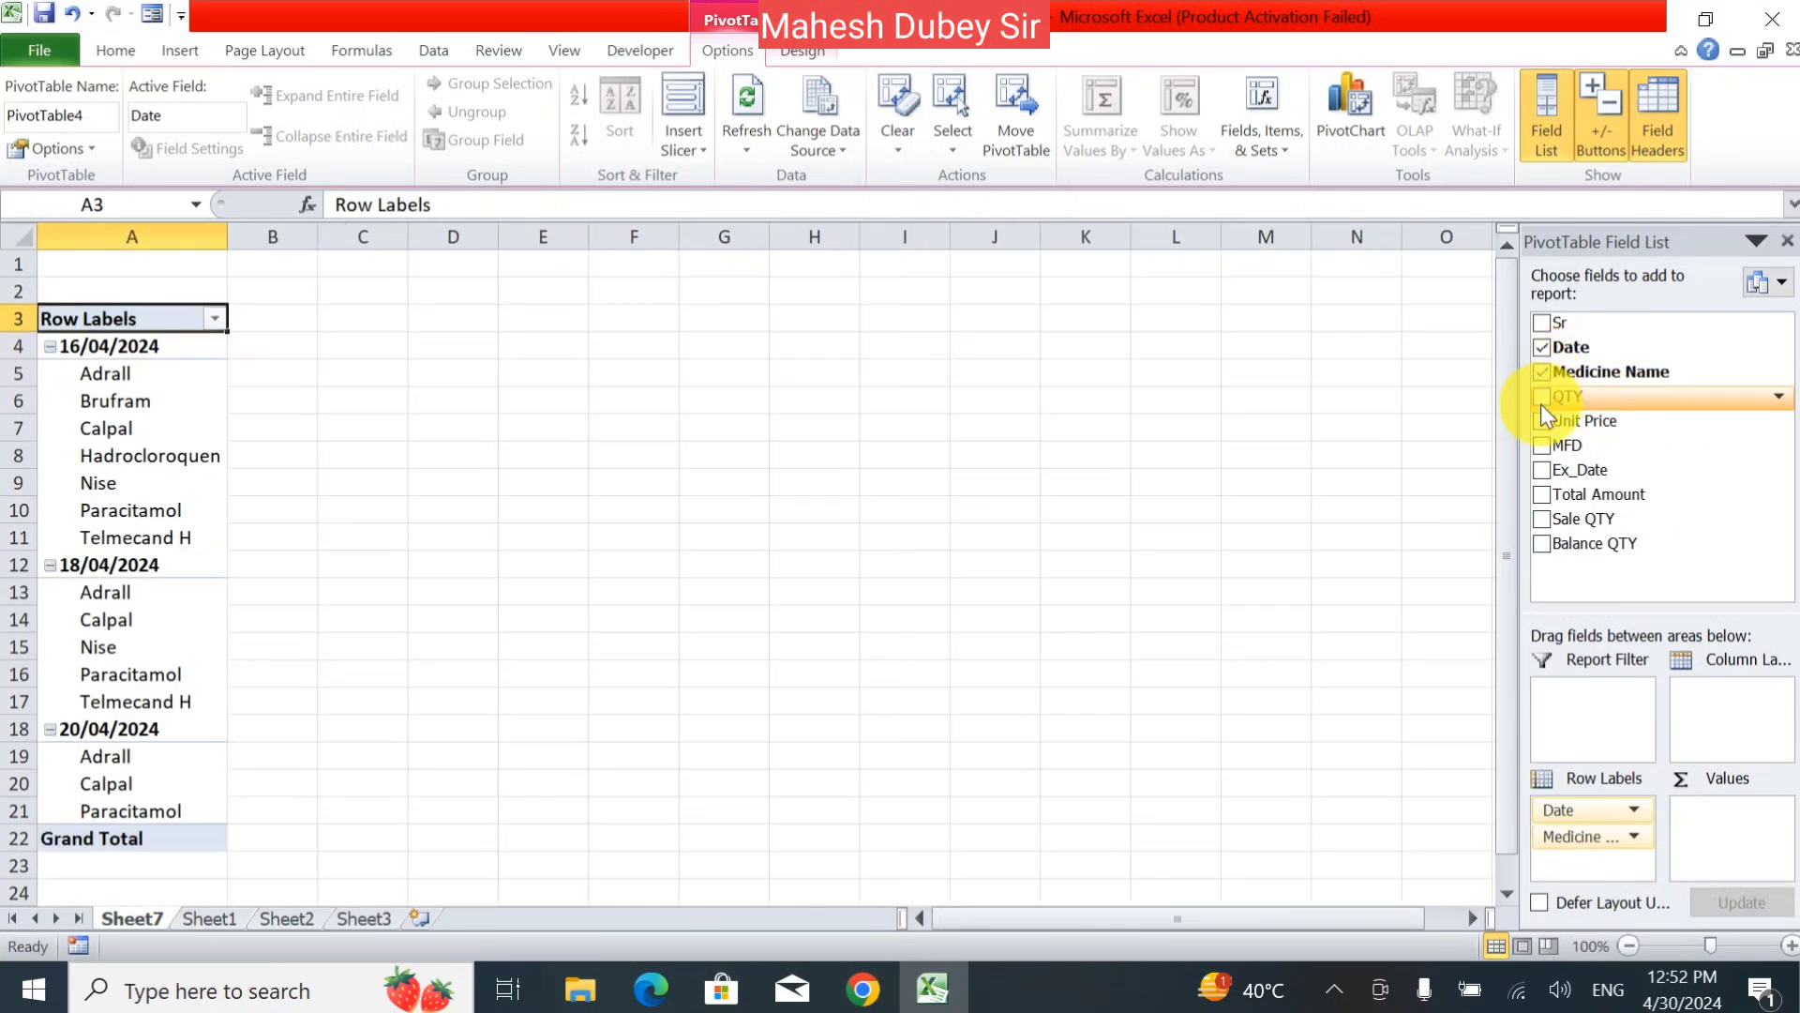
pyautogui.click(1541, 396)
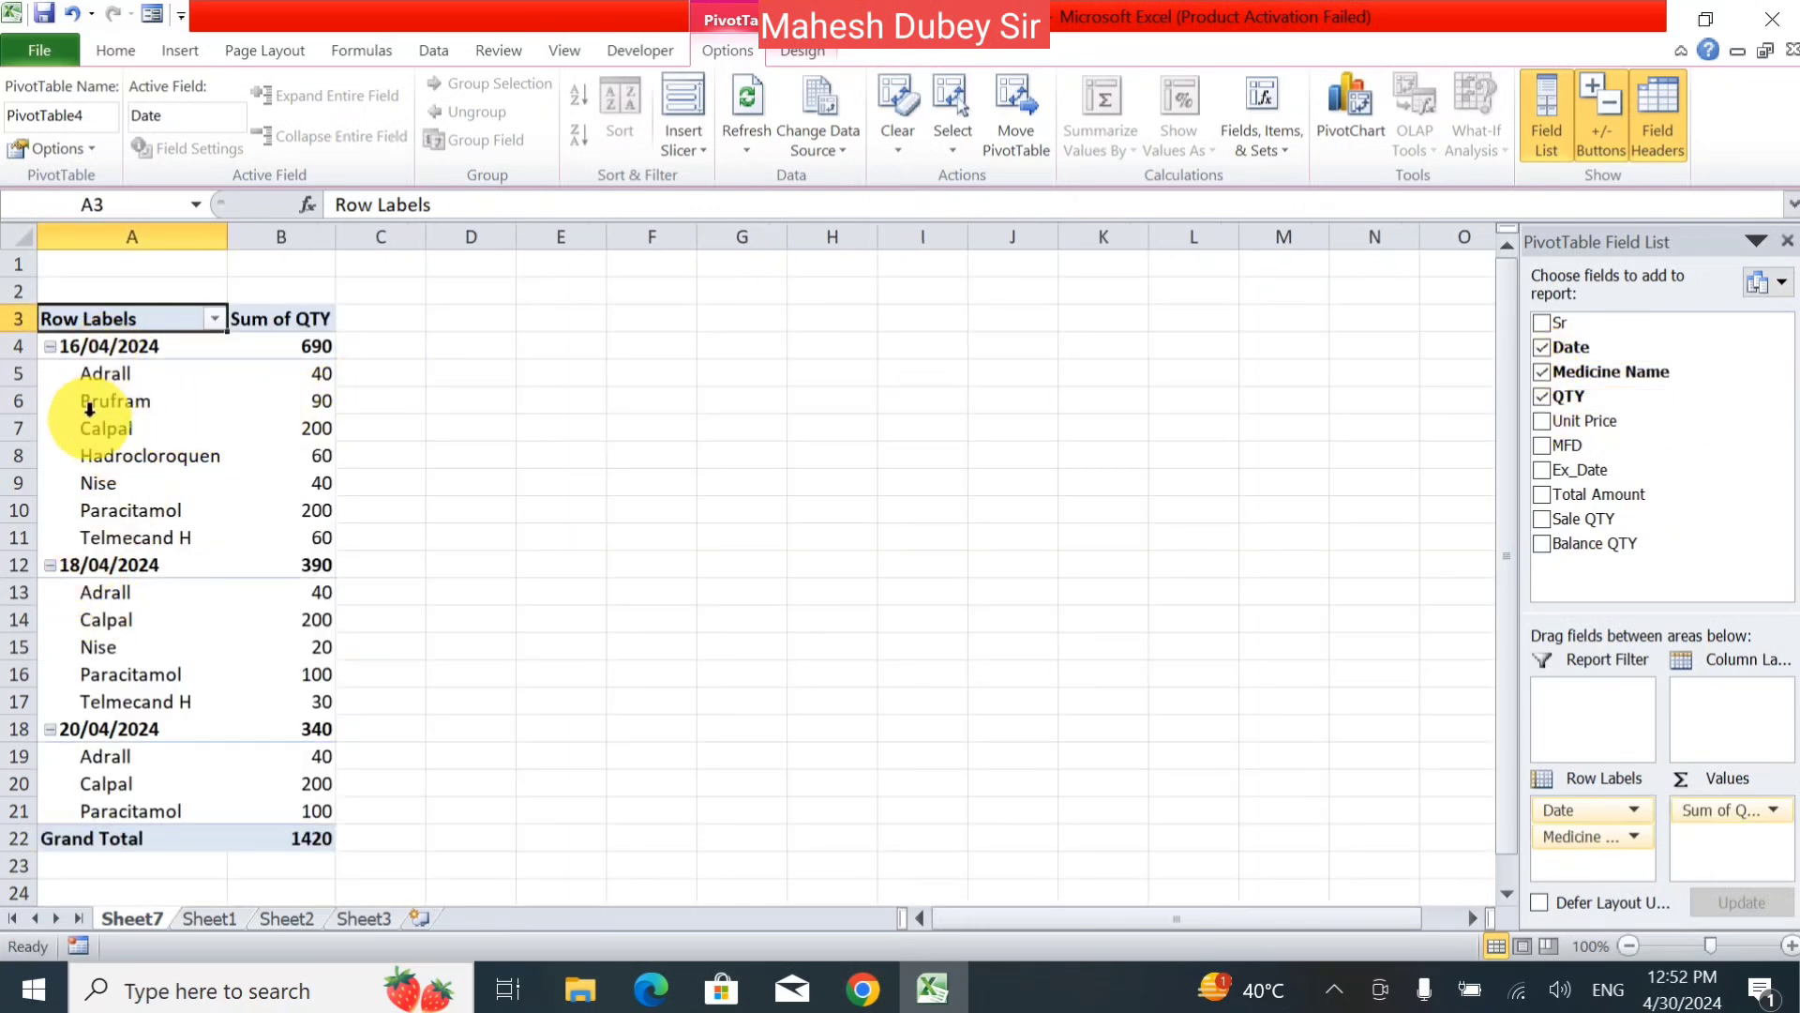
# - Collapse the 20/04/2024, 18/04/2024 and 16/04/2024 groups so only date-level quantities are listed
pyautogui.click(50, 729)
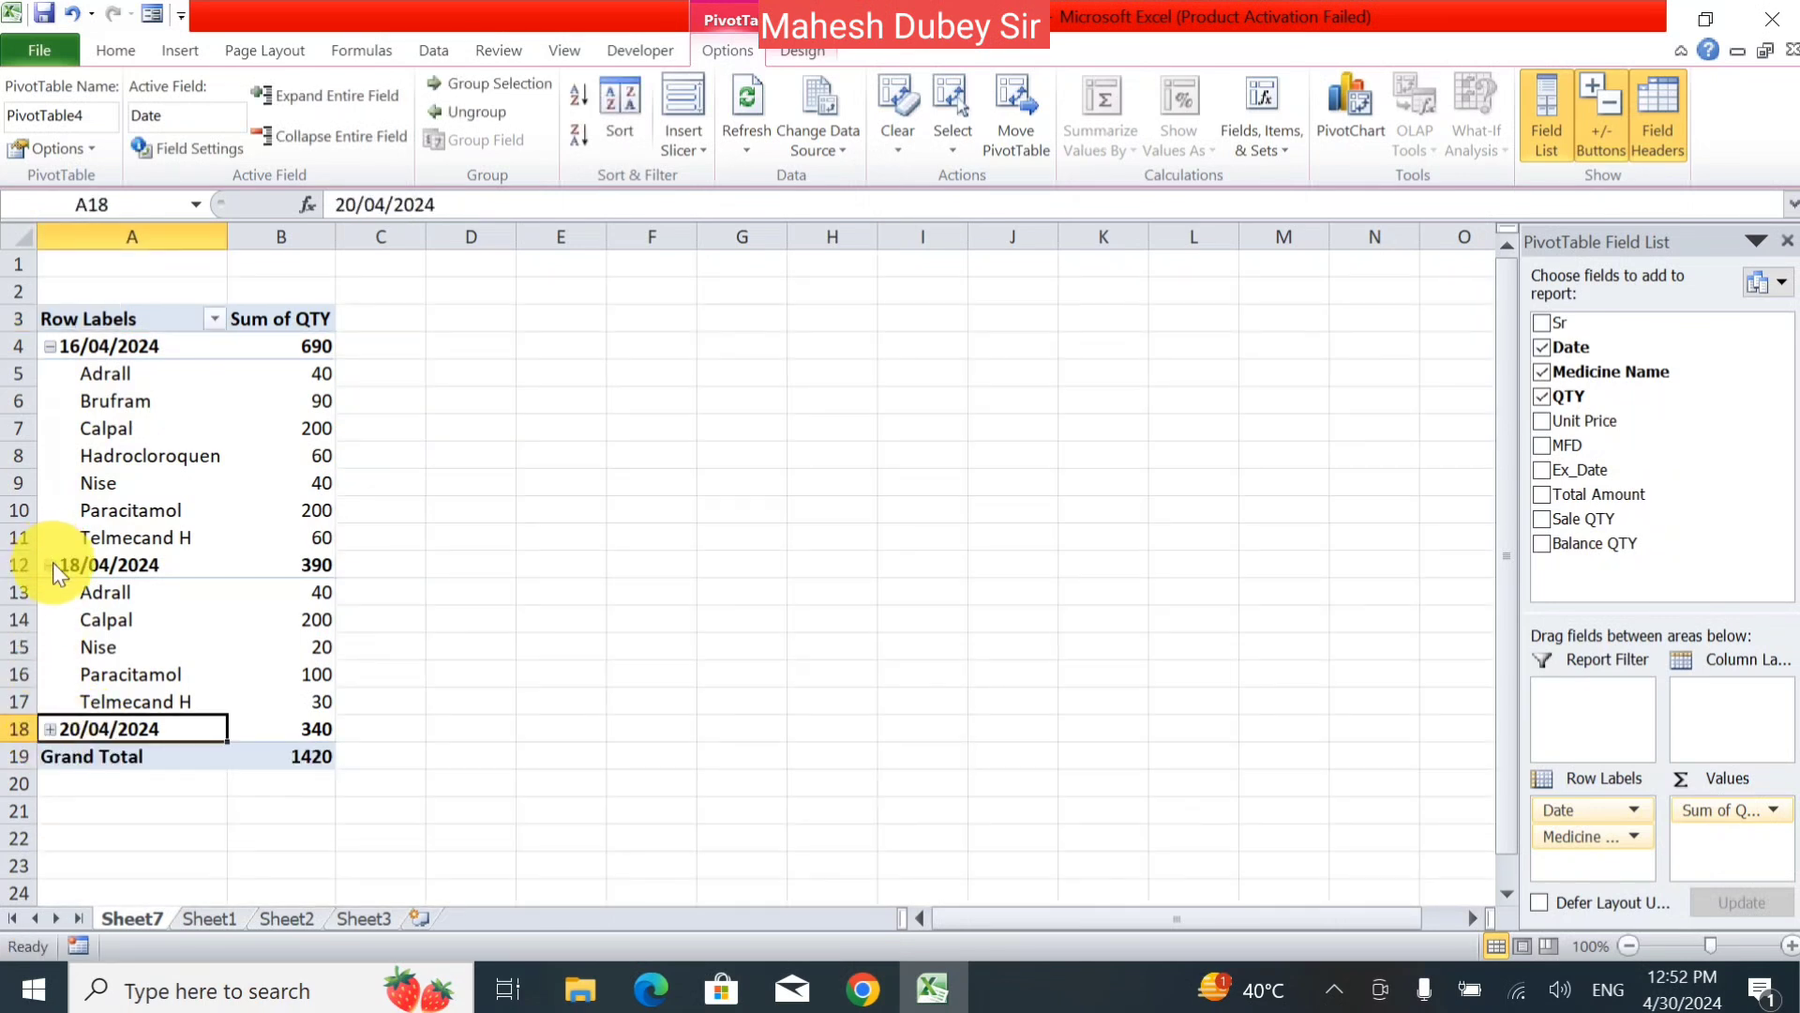
pyautogui.click(52, 565)
pyautogui.click(49, 564)
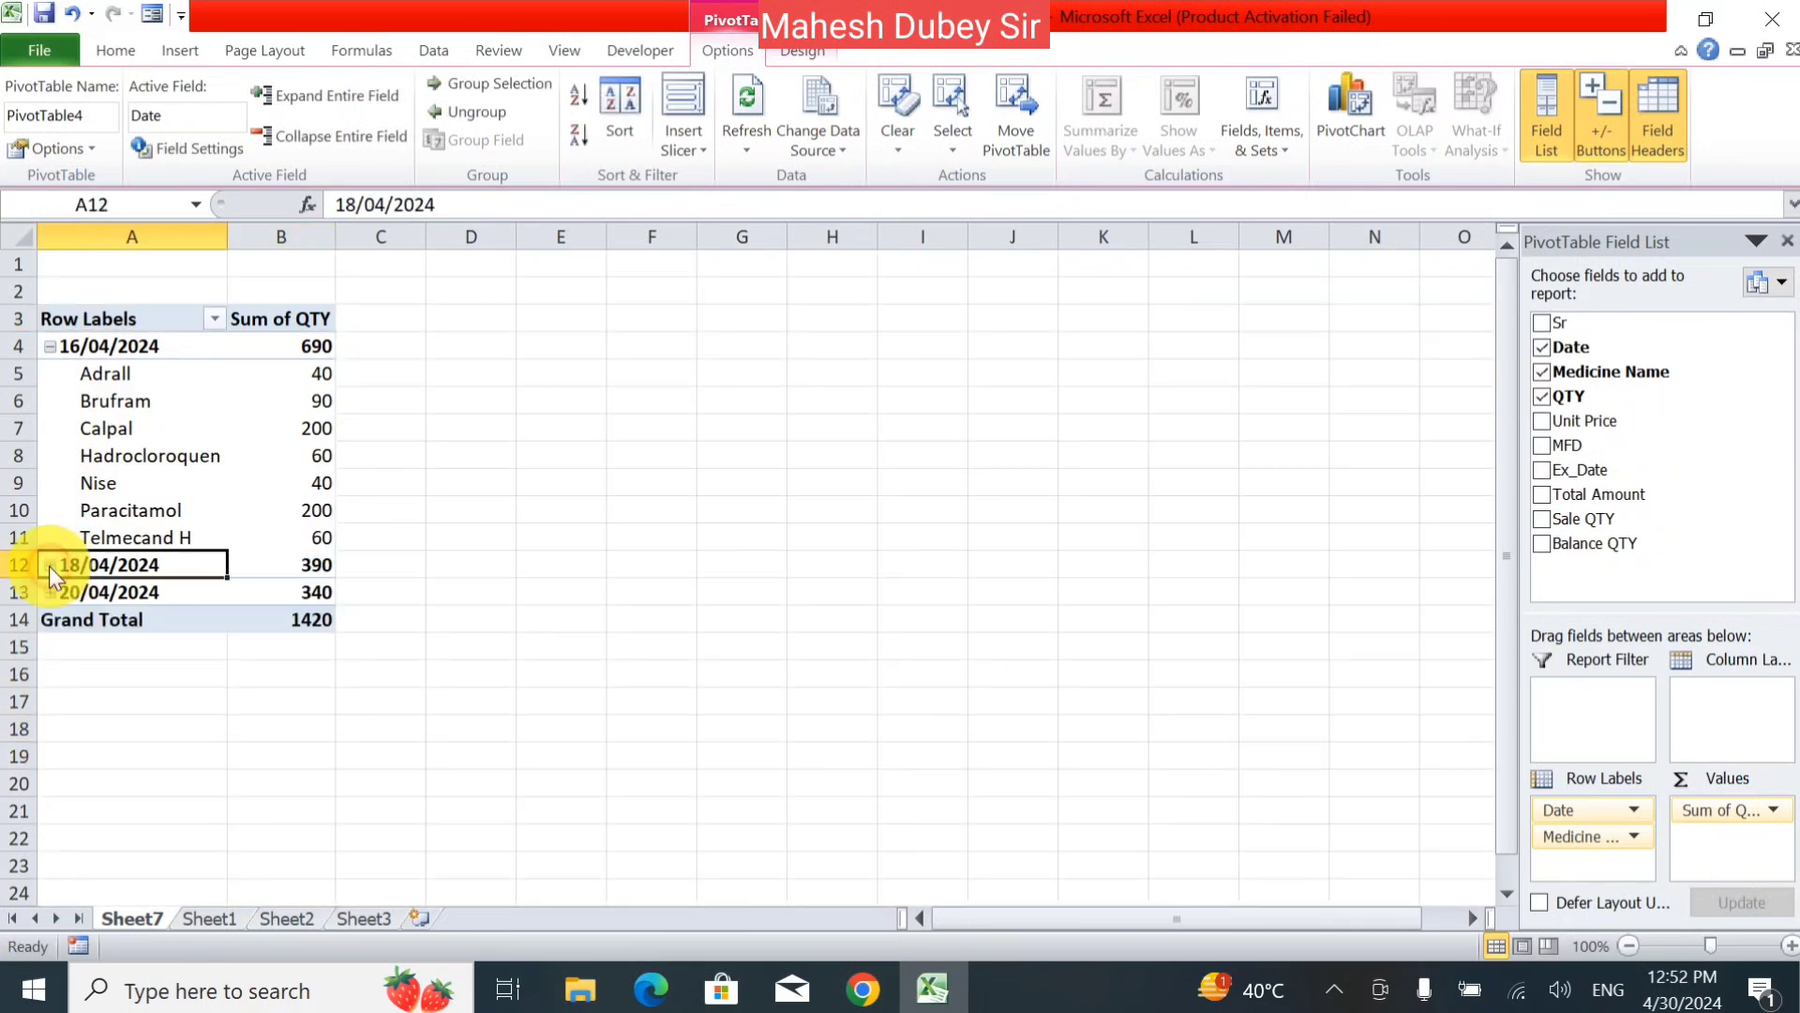
pyautogui.click(50, 346)
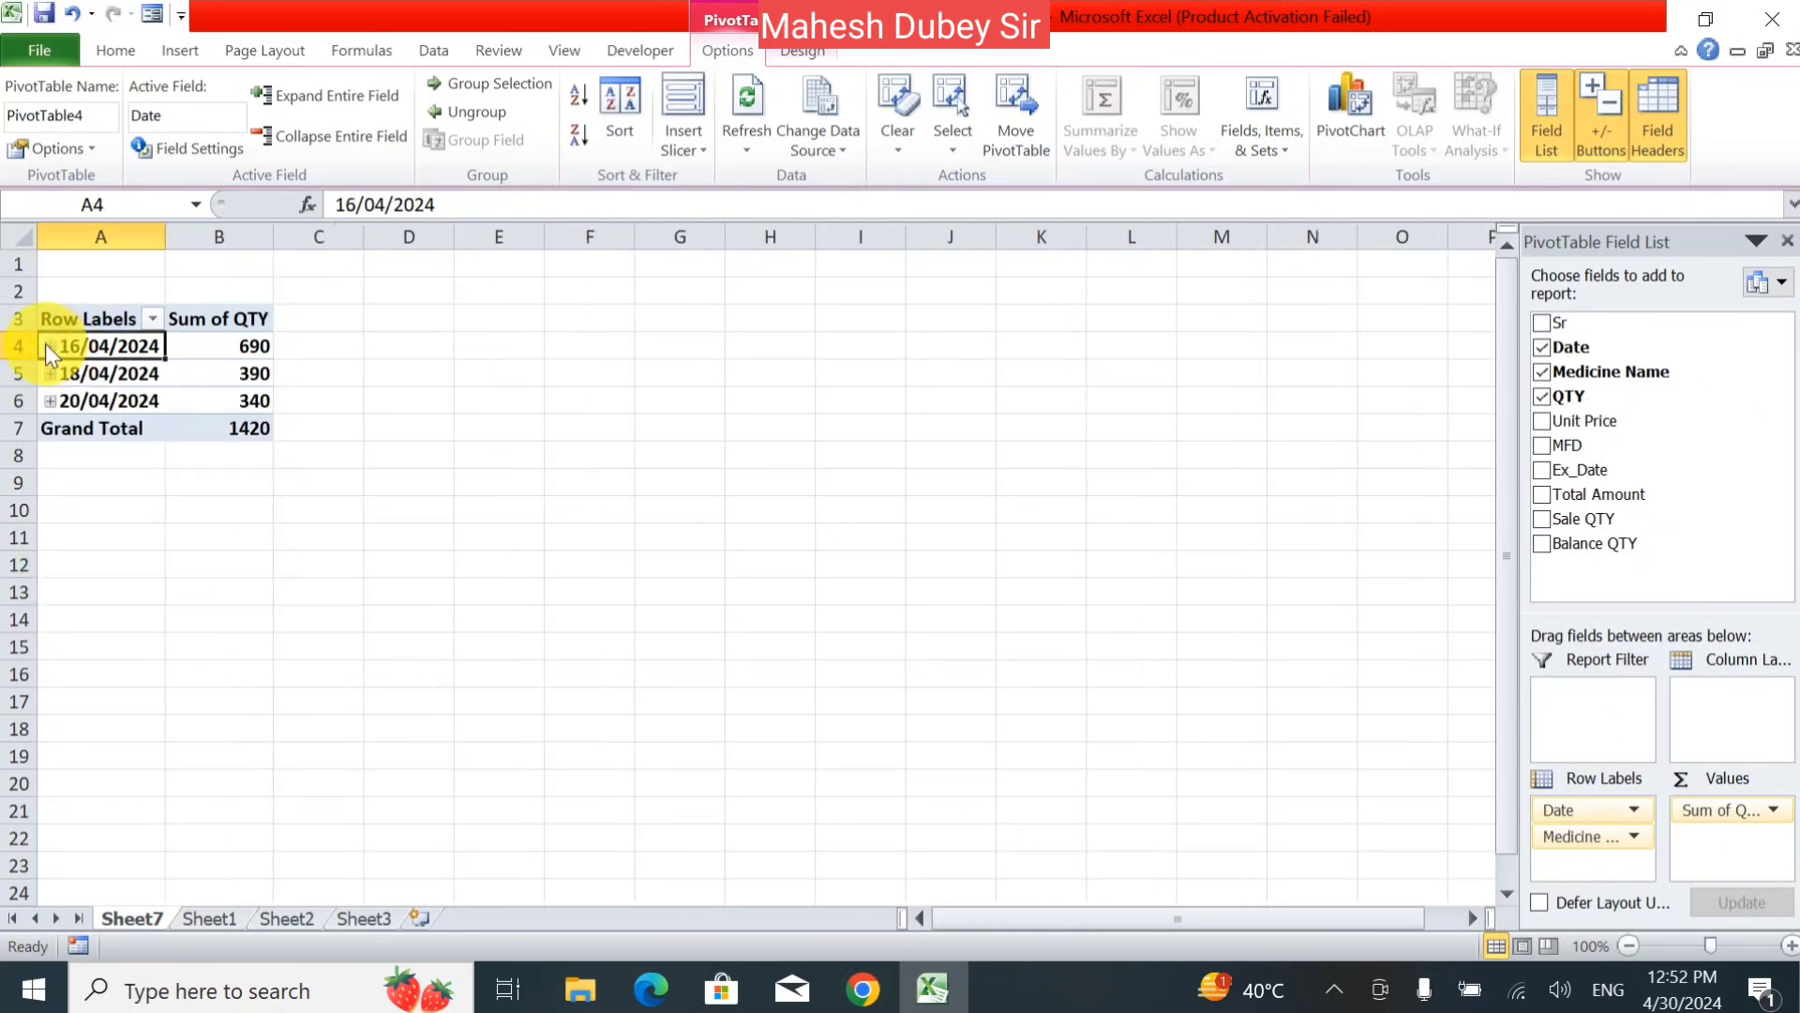
# - Examine the summed quantity for each of the three dates in the collapsed PivotTable
pyautogui.click(384, 531)
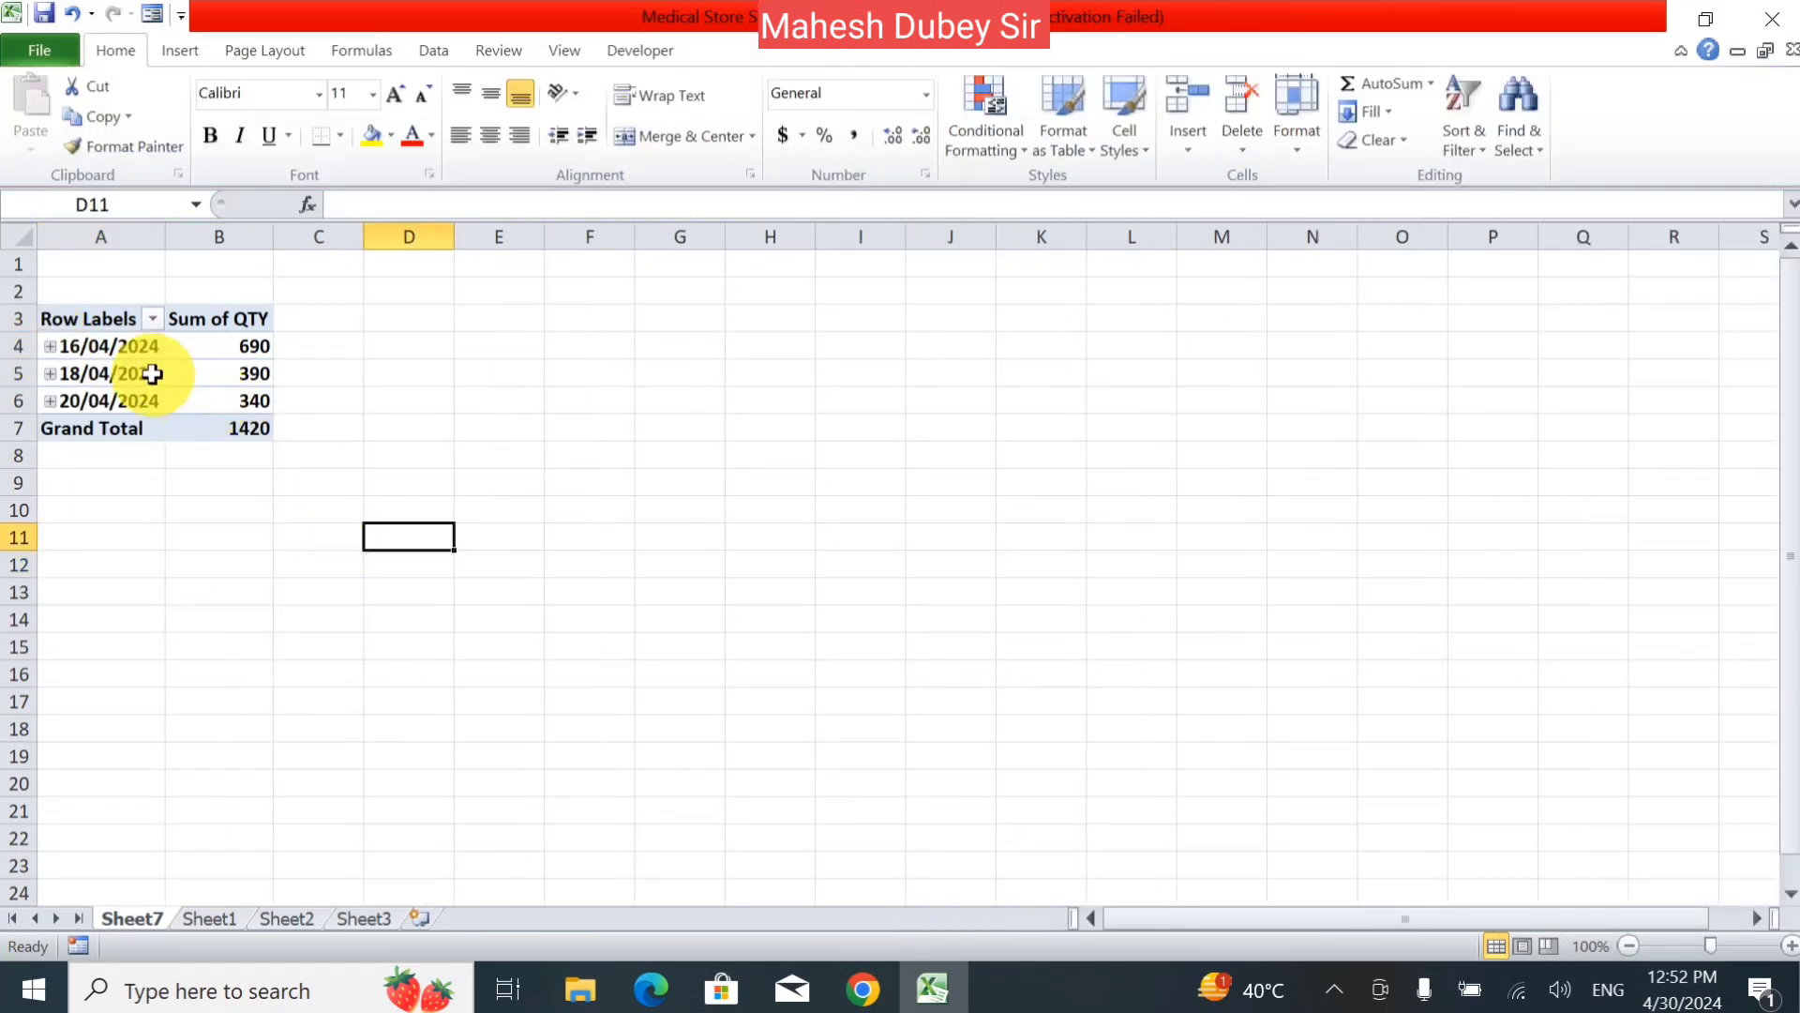
pyautogui.click(113, 348)
pyautogui.click(229, 347)
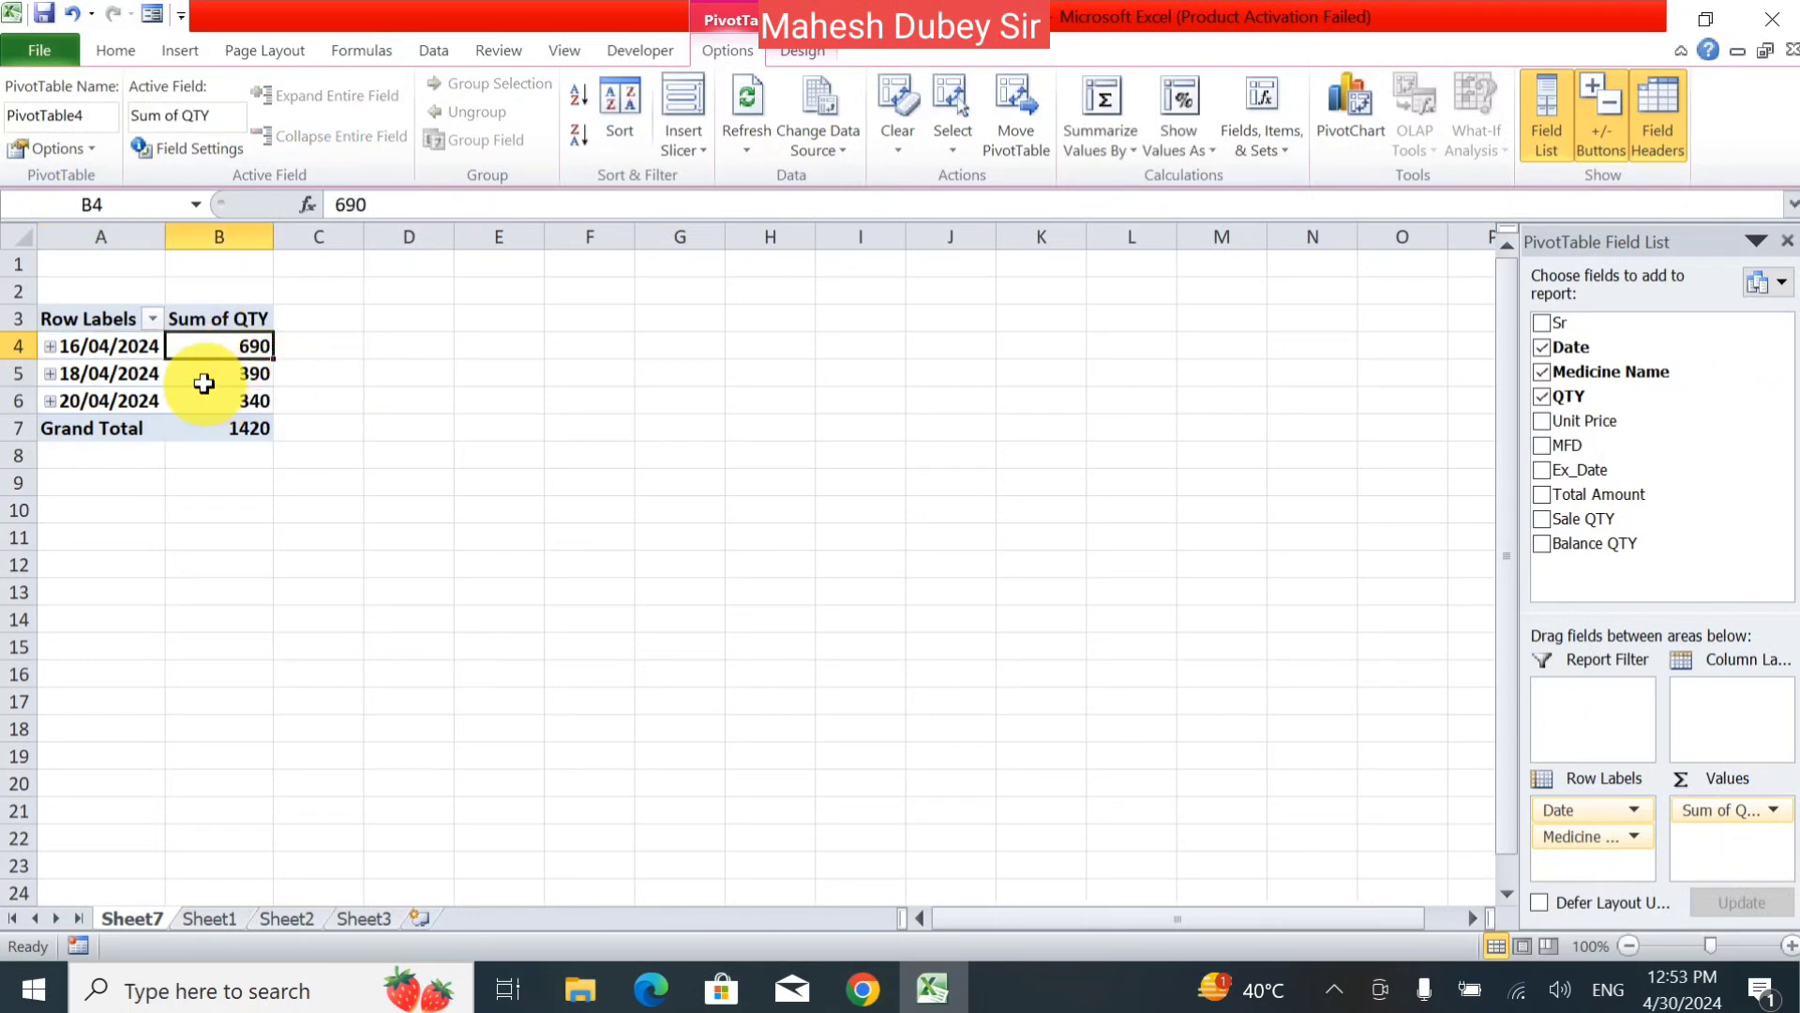
pyautogui.click(203, 380)
pyautogui.click(193, 402)
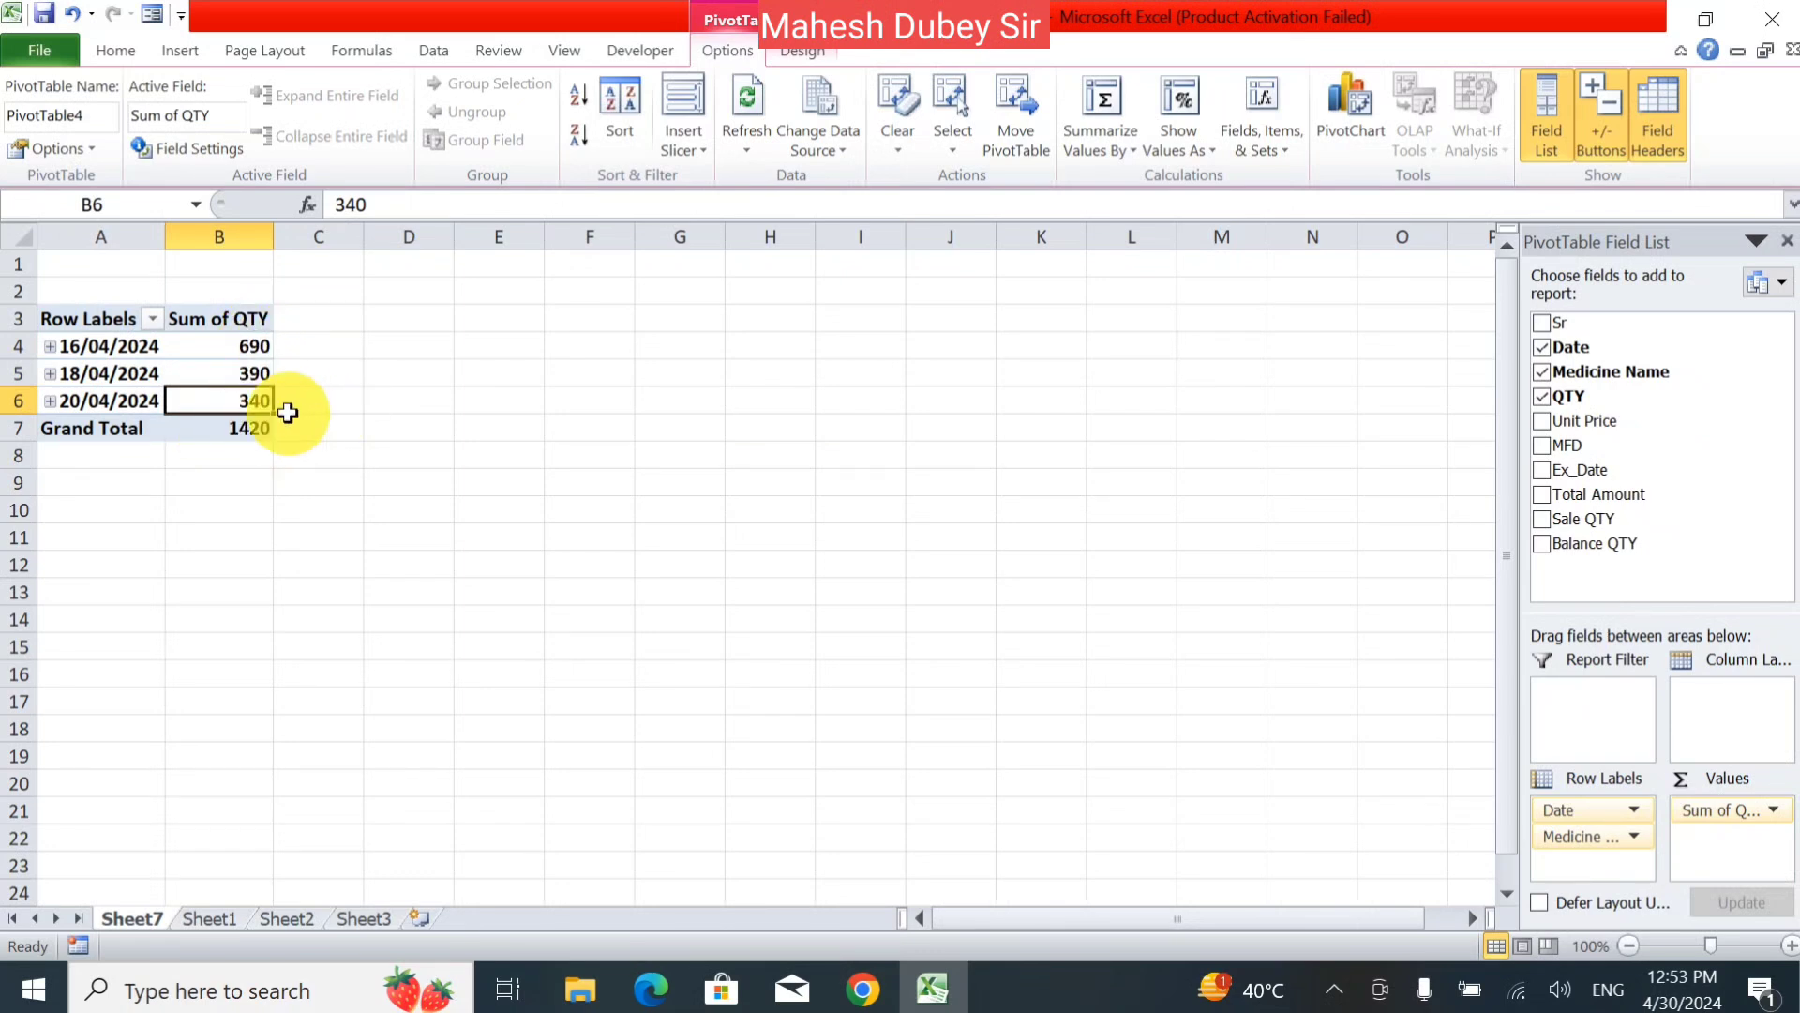
# - Filter the PivotTable's row labels to show only the date 18/04/2024
pyautogui.click(154, 319)
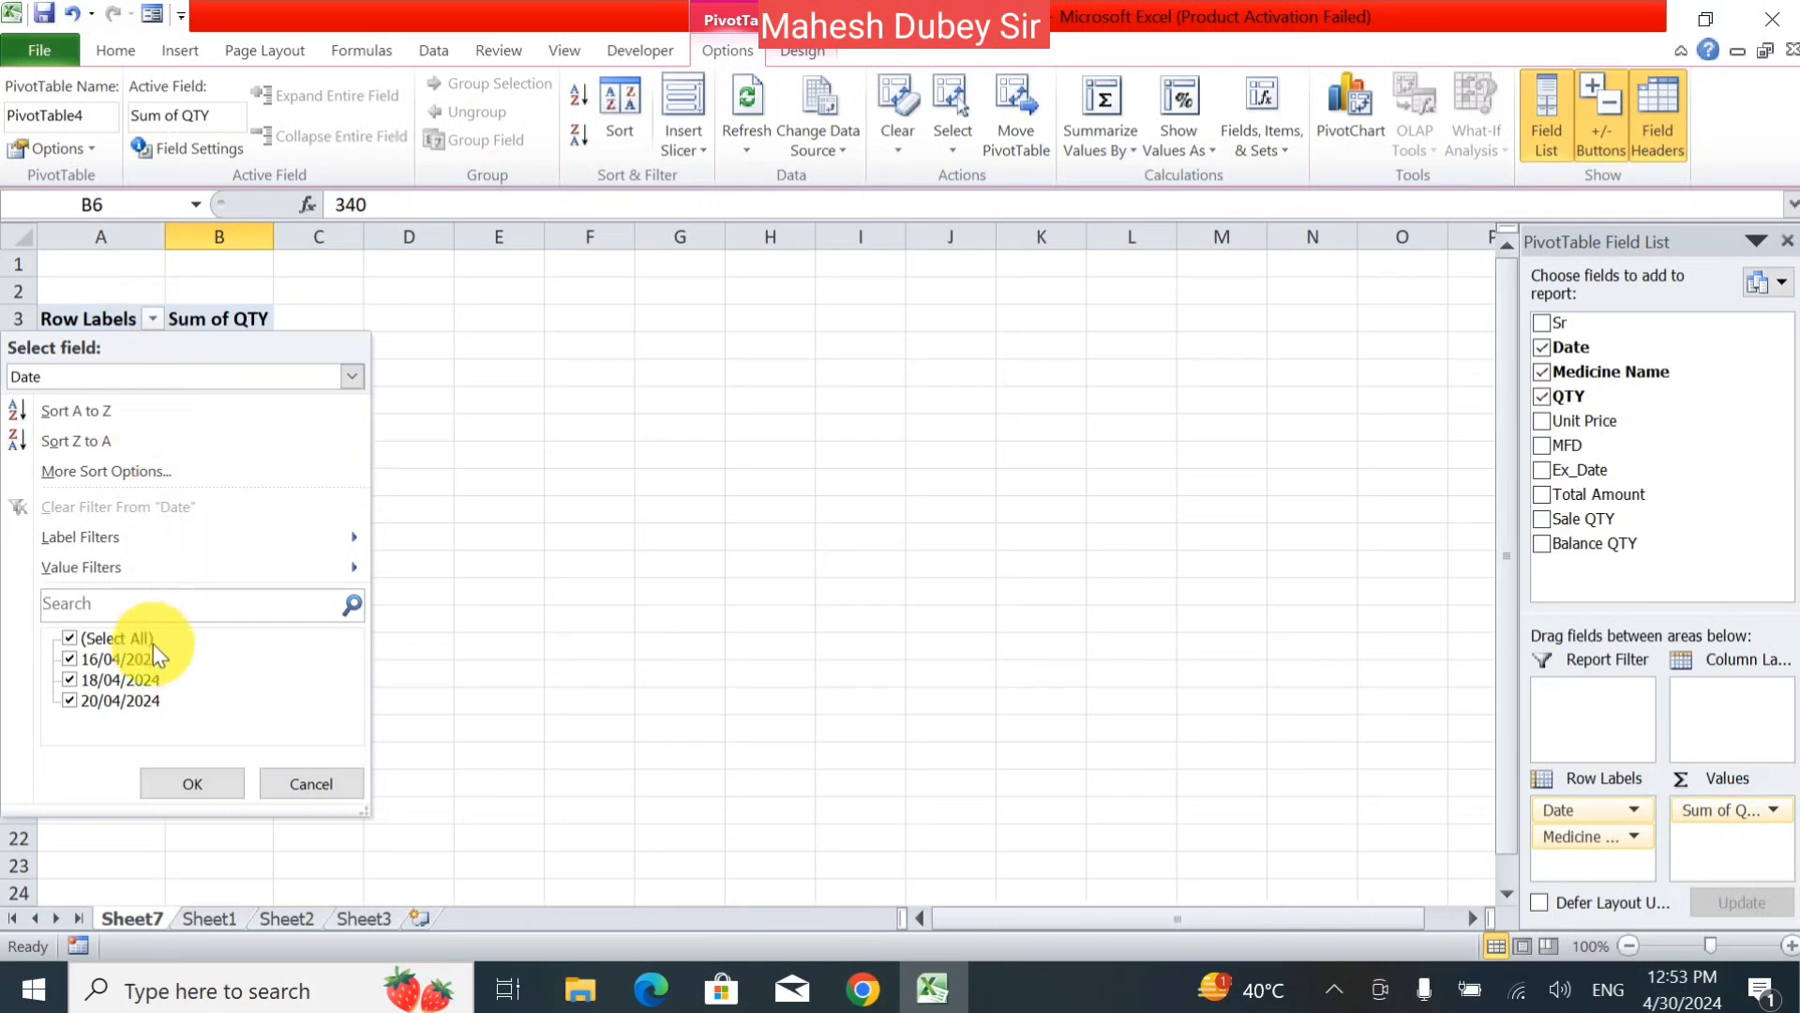
pyautogui.click(67, 638)
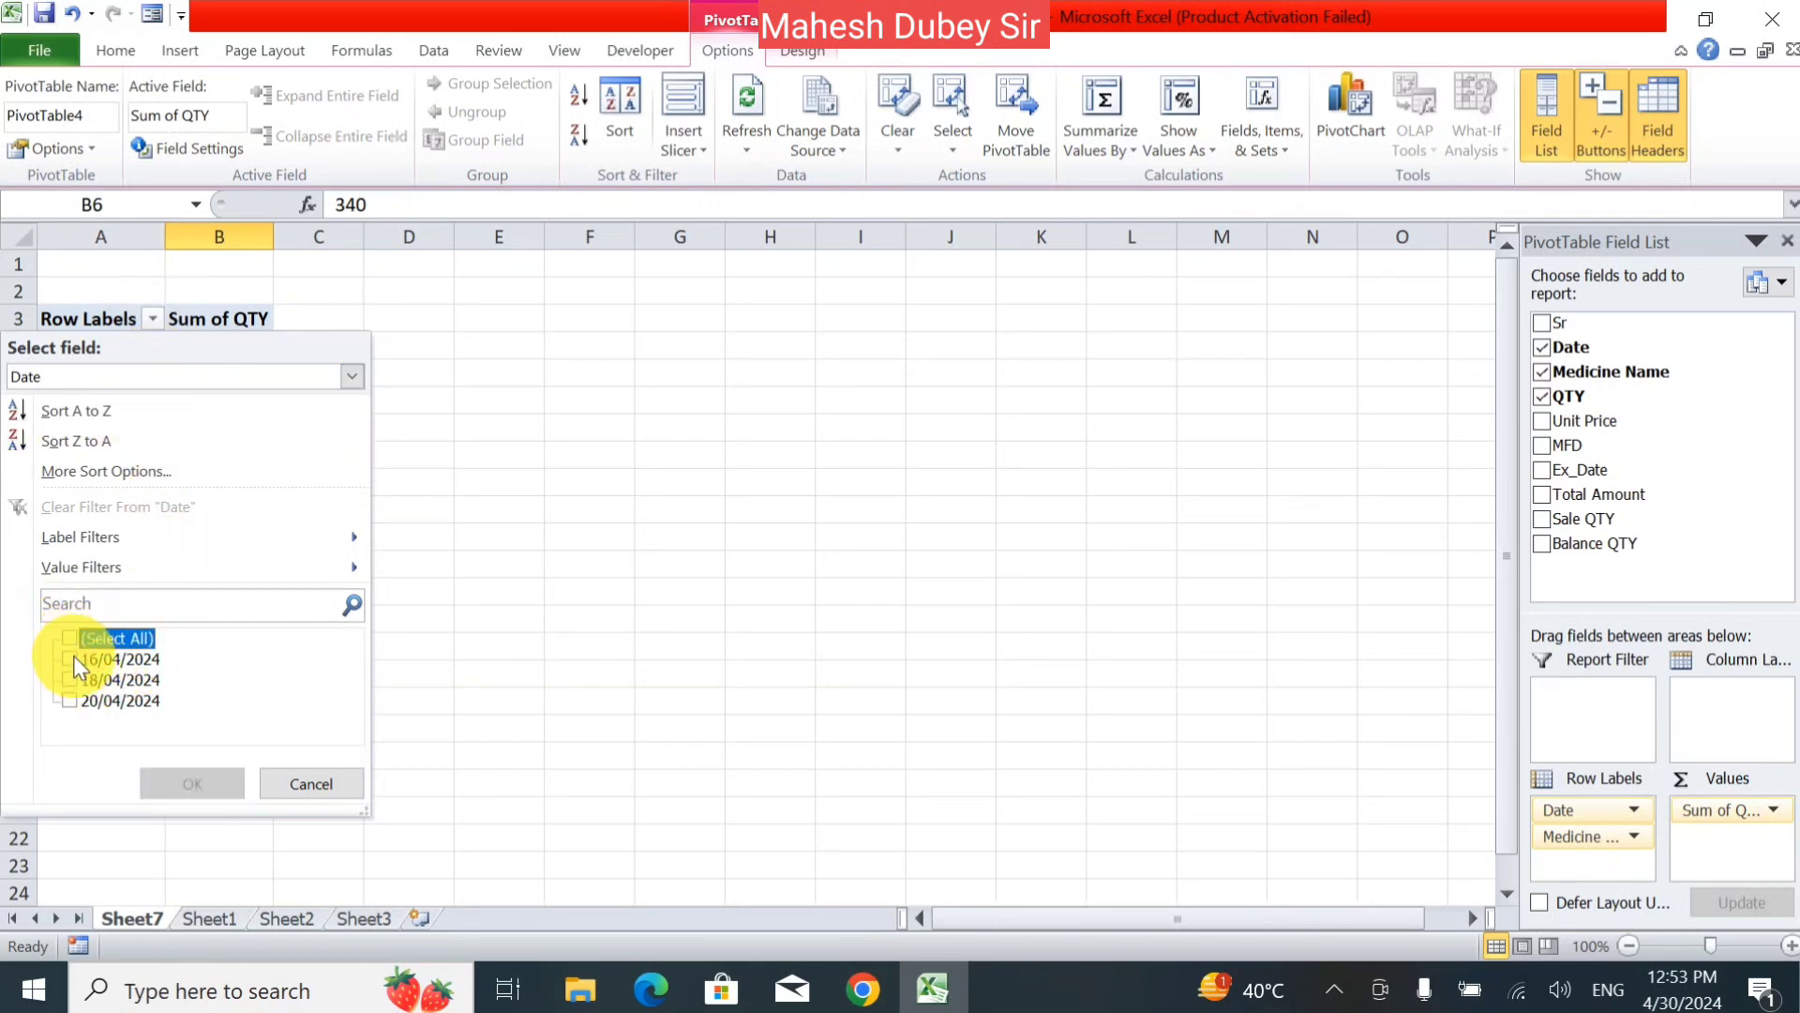
pyautogui.click(71, 680)
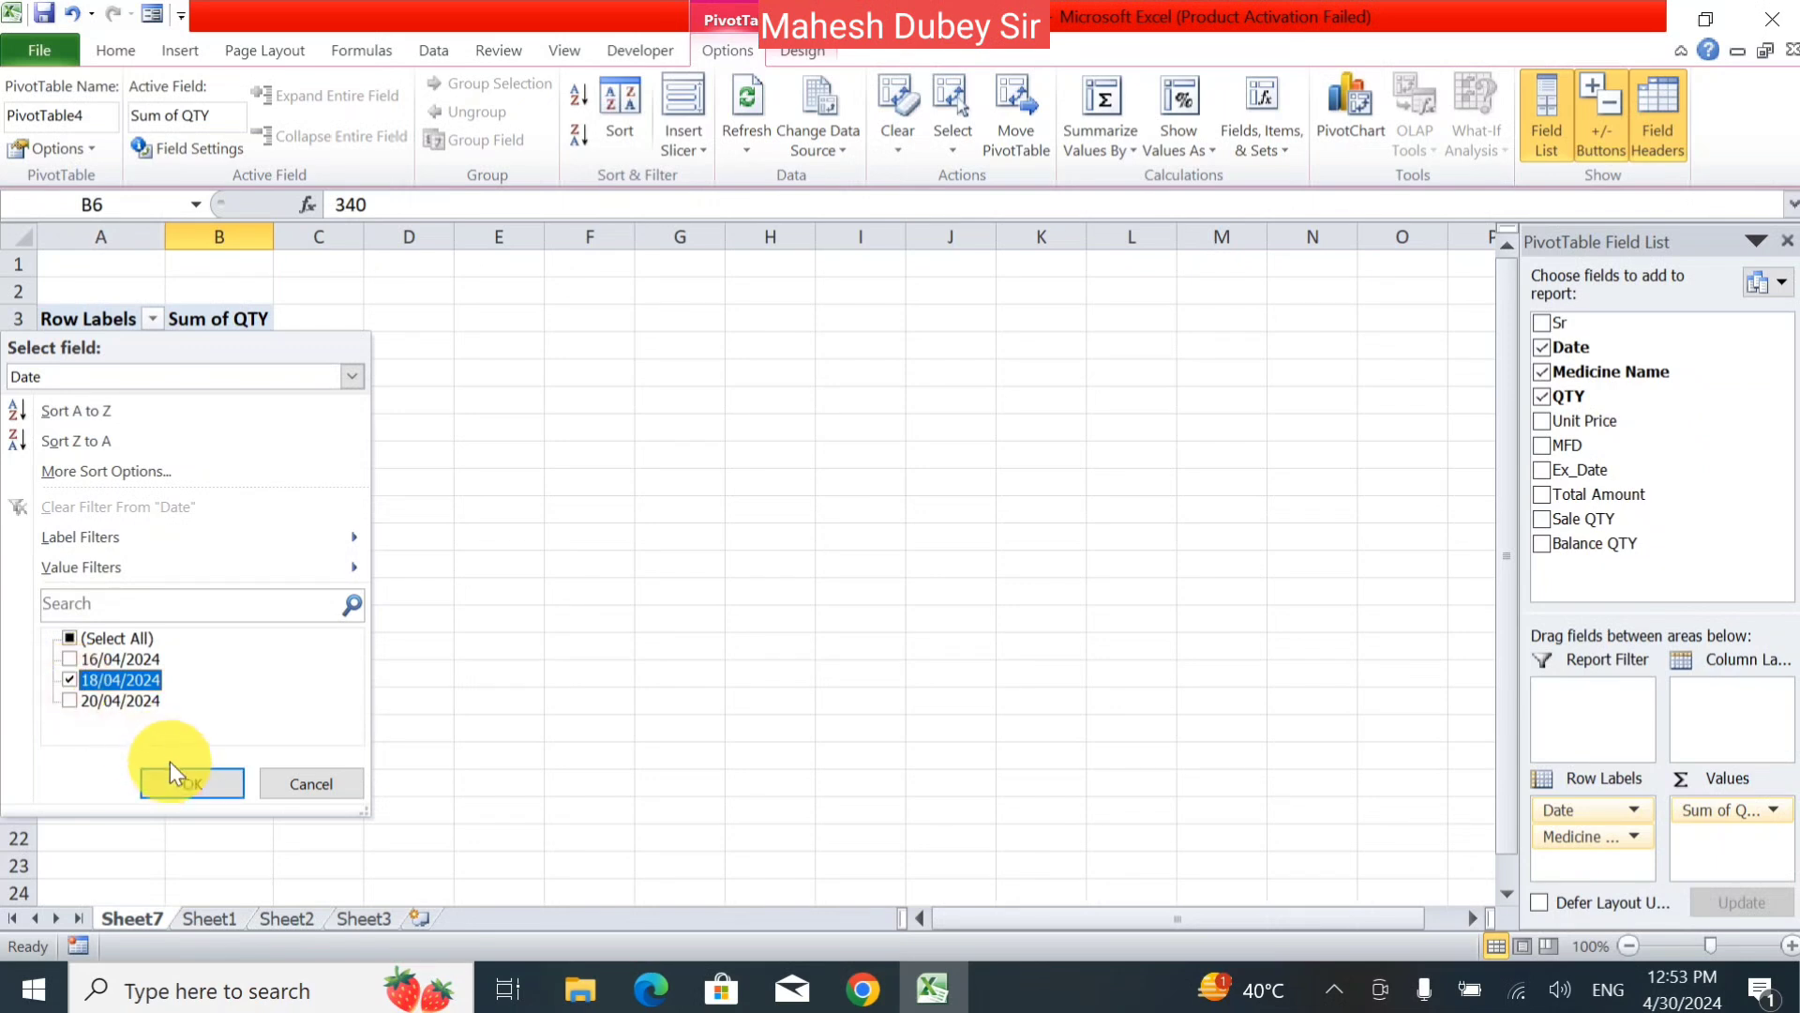
pyautogui.click(190, 782)
# - Expand the 18/04/2024 group to list its medicines and their quantities
pyautogui.click(402, 506)
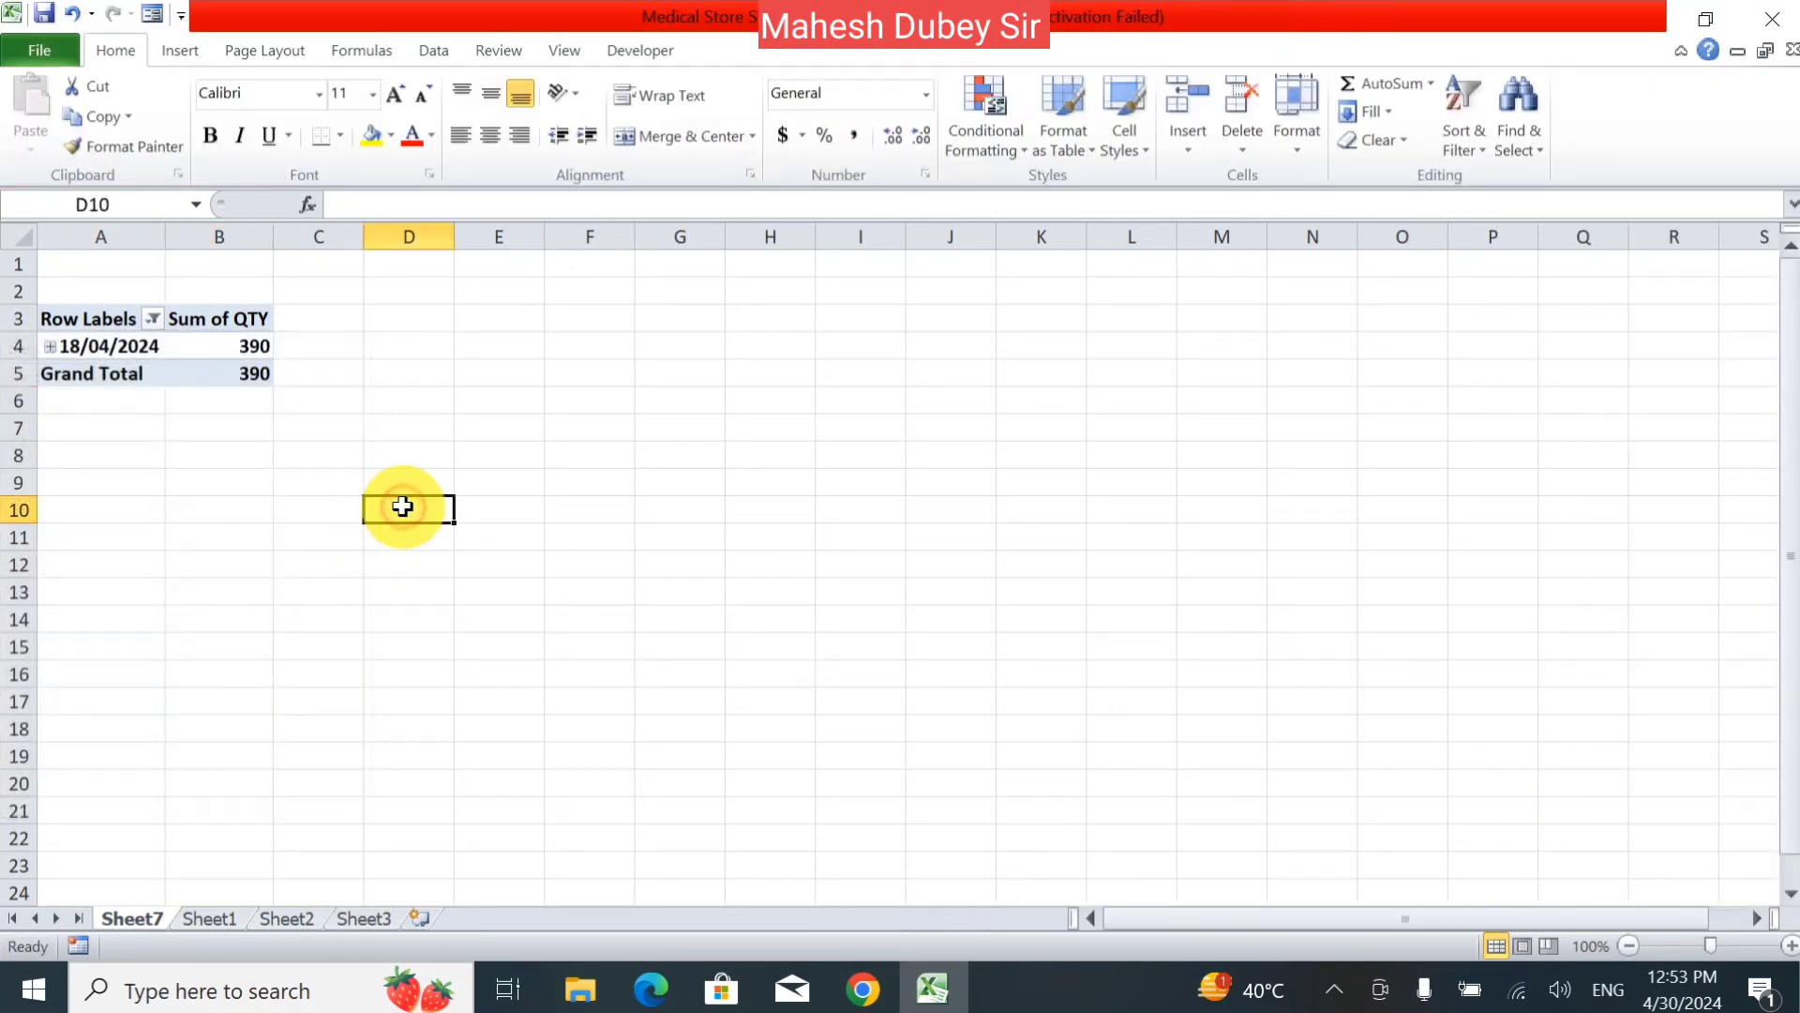
pyautogui.click(53, 345)
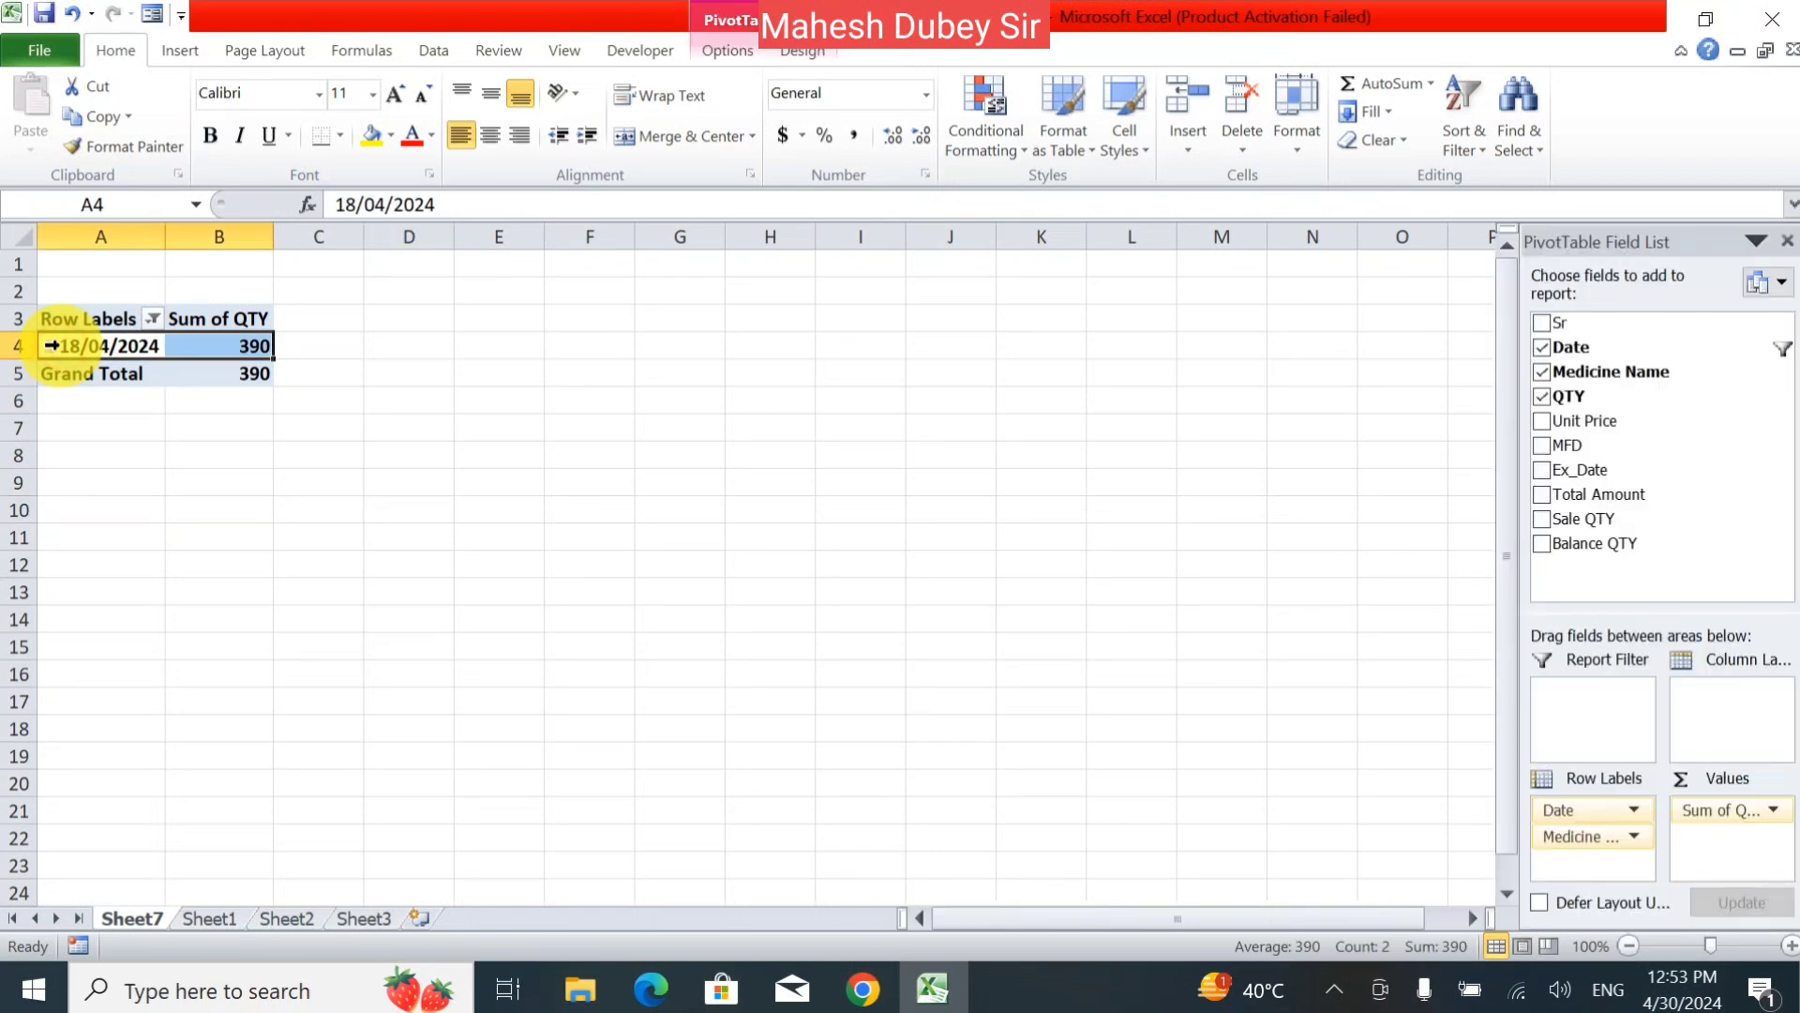
pyautogui.click(52, 347)
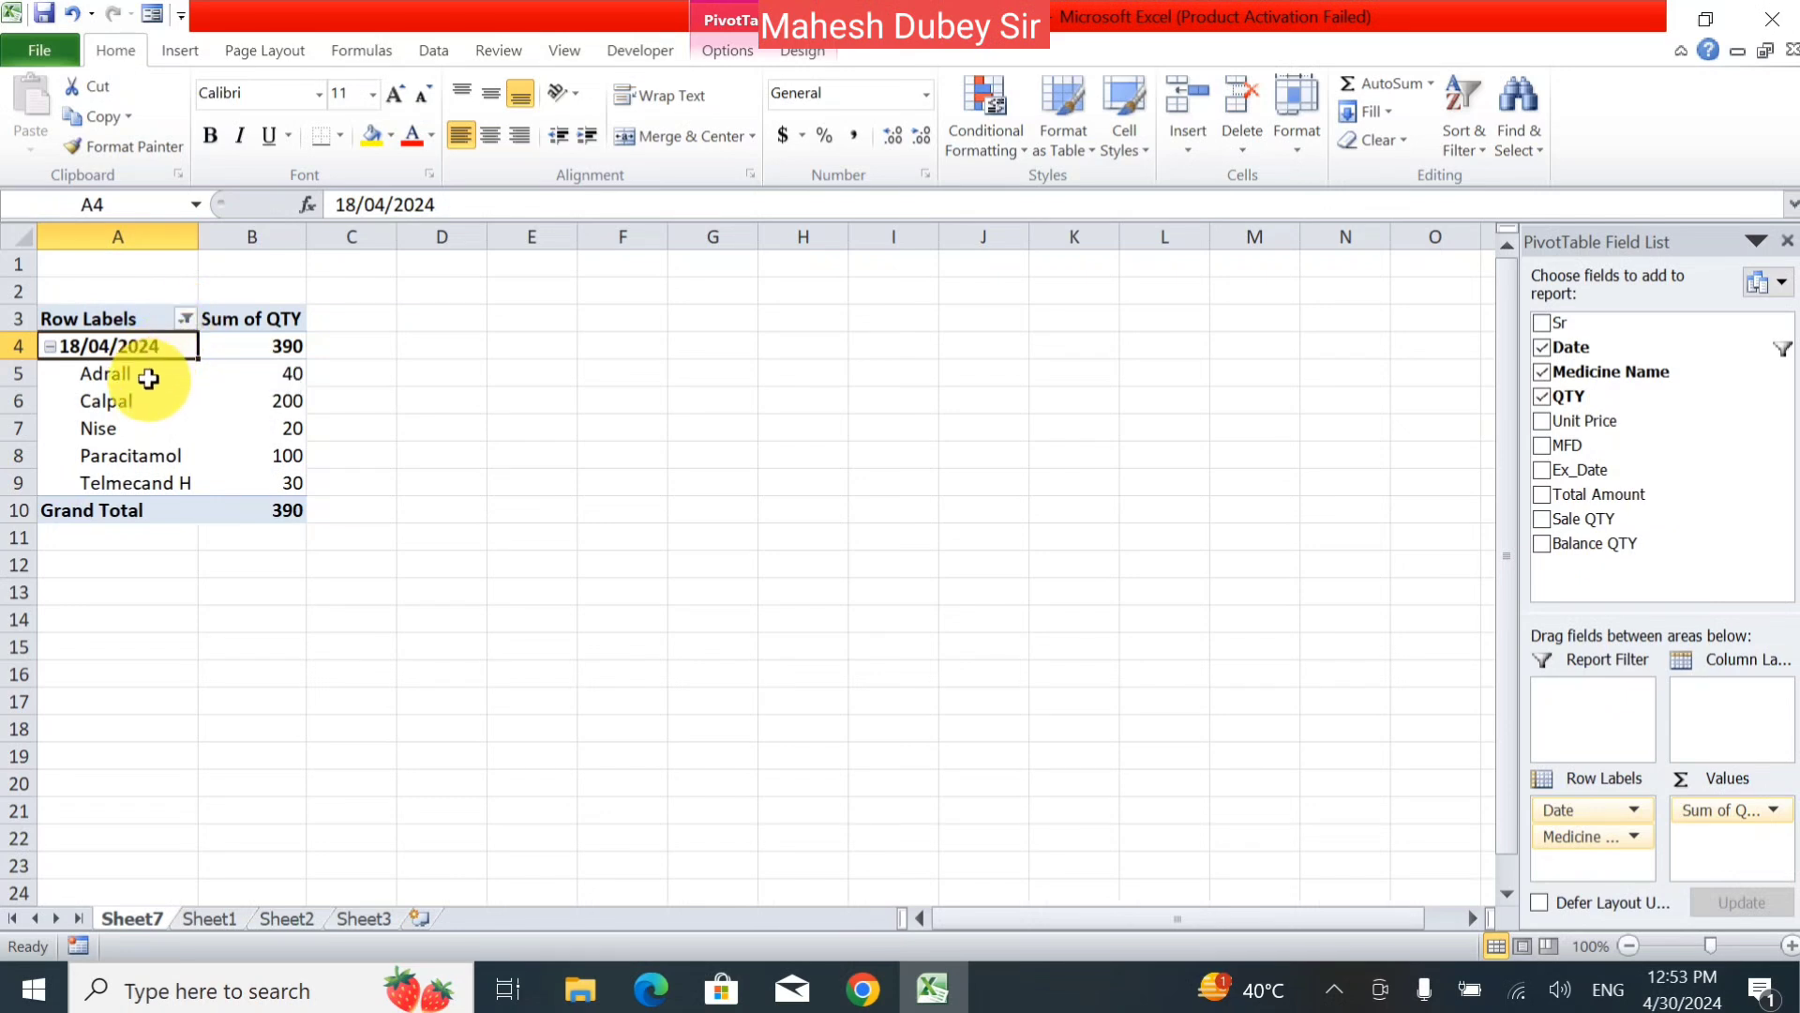
# - Reset the row label date filter to include all dates
pyautogui.click(187, 318)
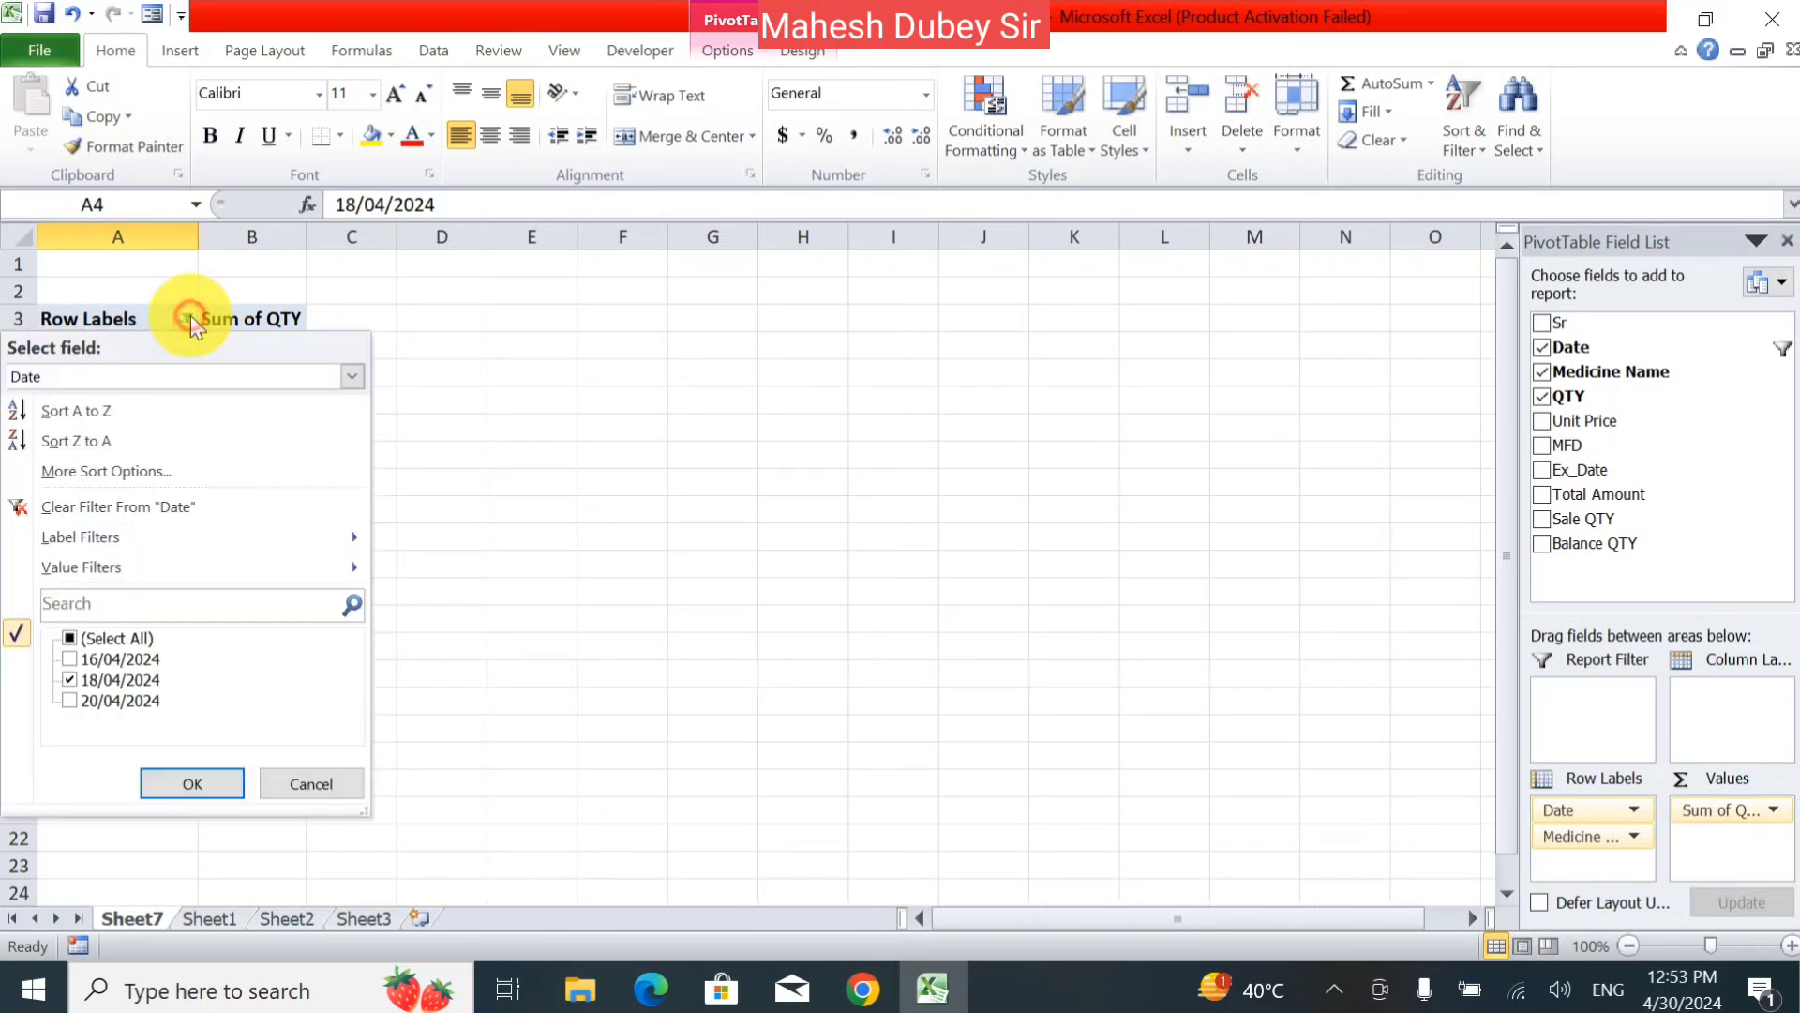
pyautogui.click(71, 638)
pyautogui.click(205, 778)
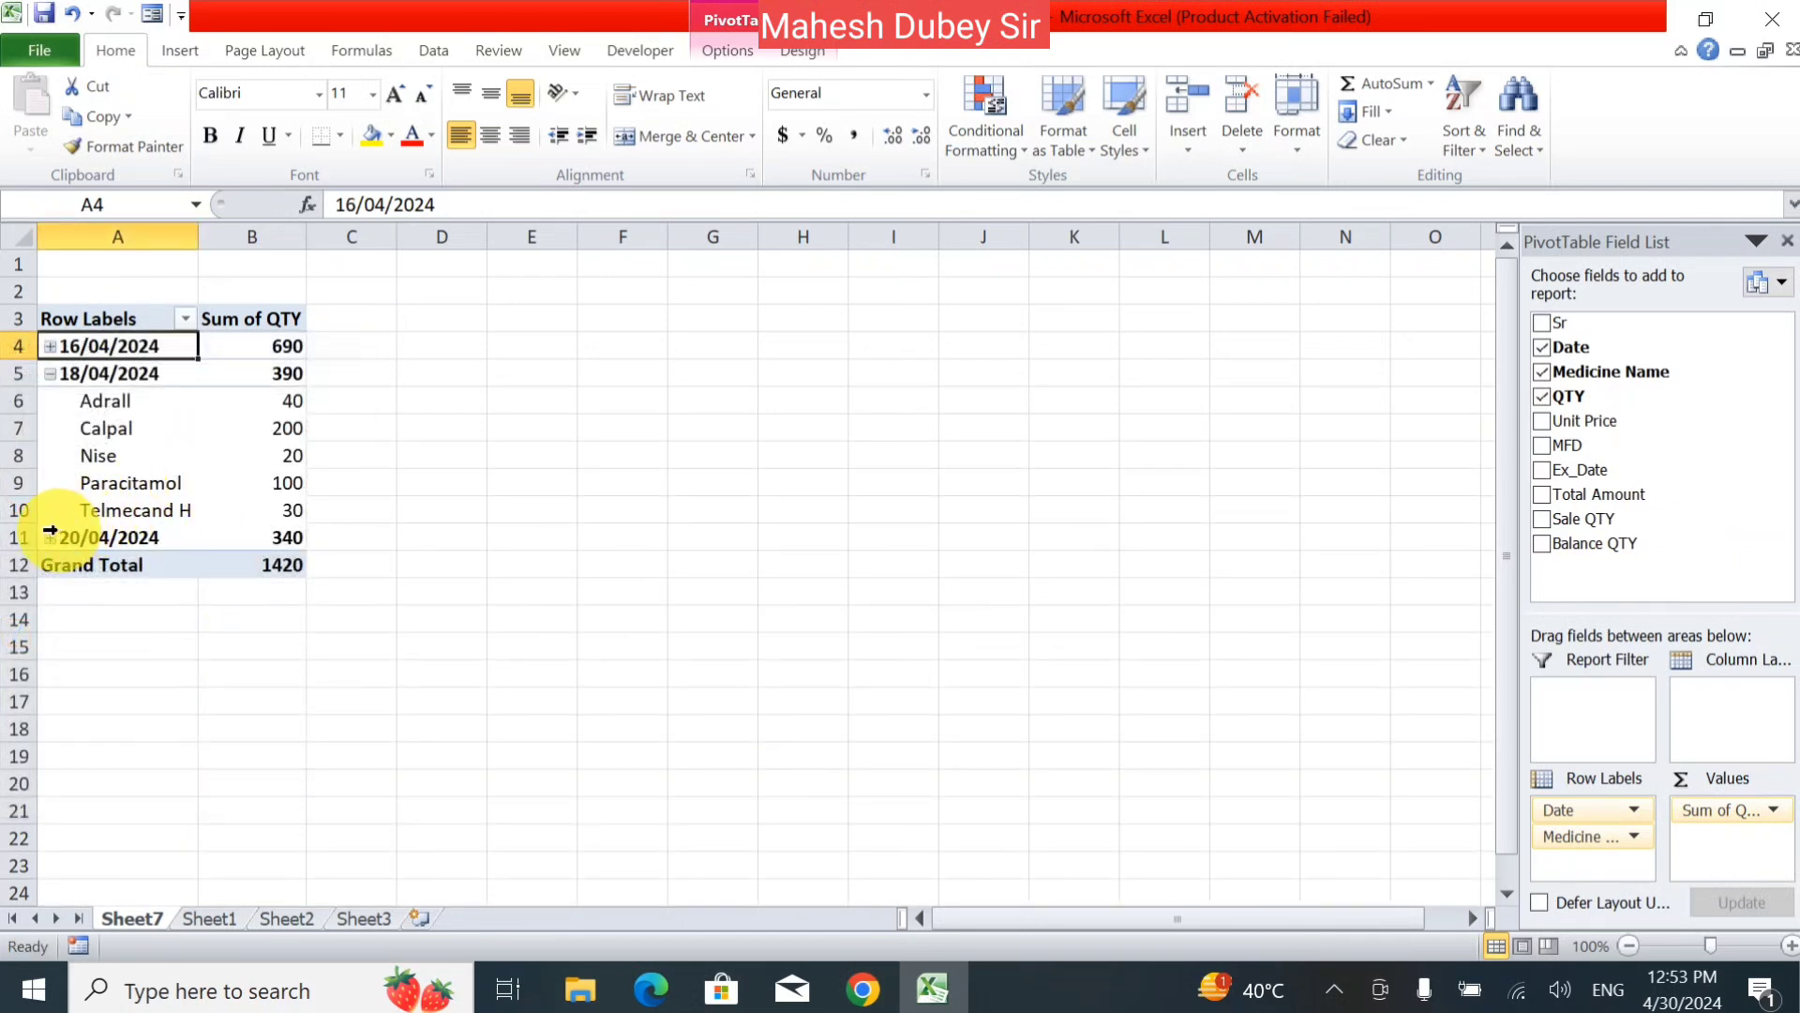
# - Filter the PivotTable's Medicine Name row labels to show only Calpal
pyautogui.click(126, 427)
pyautogui.click(186, 319)
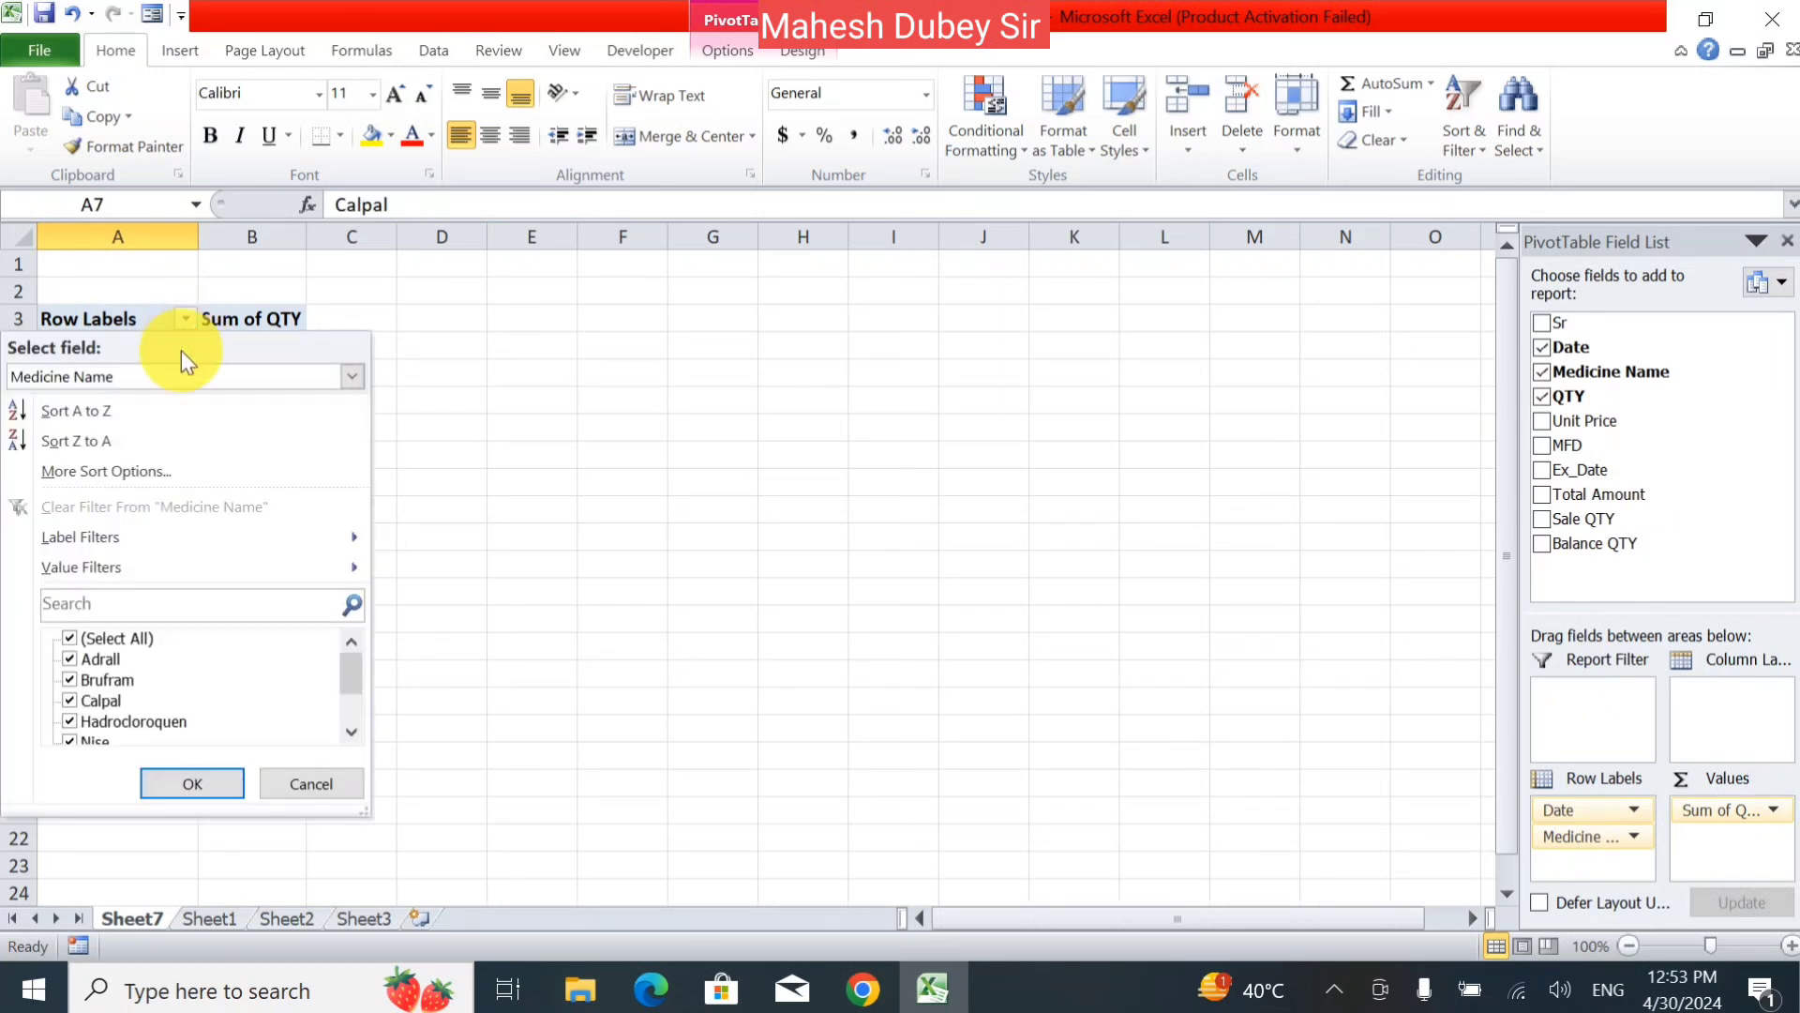
pyautogui.click(114, 640)
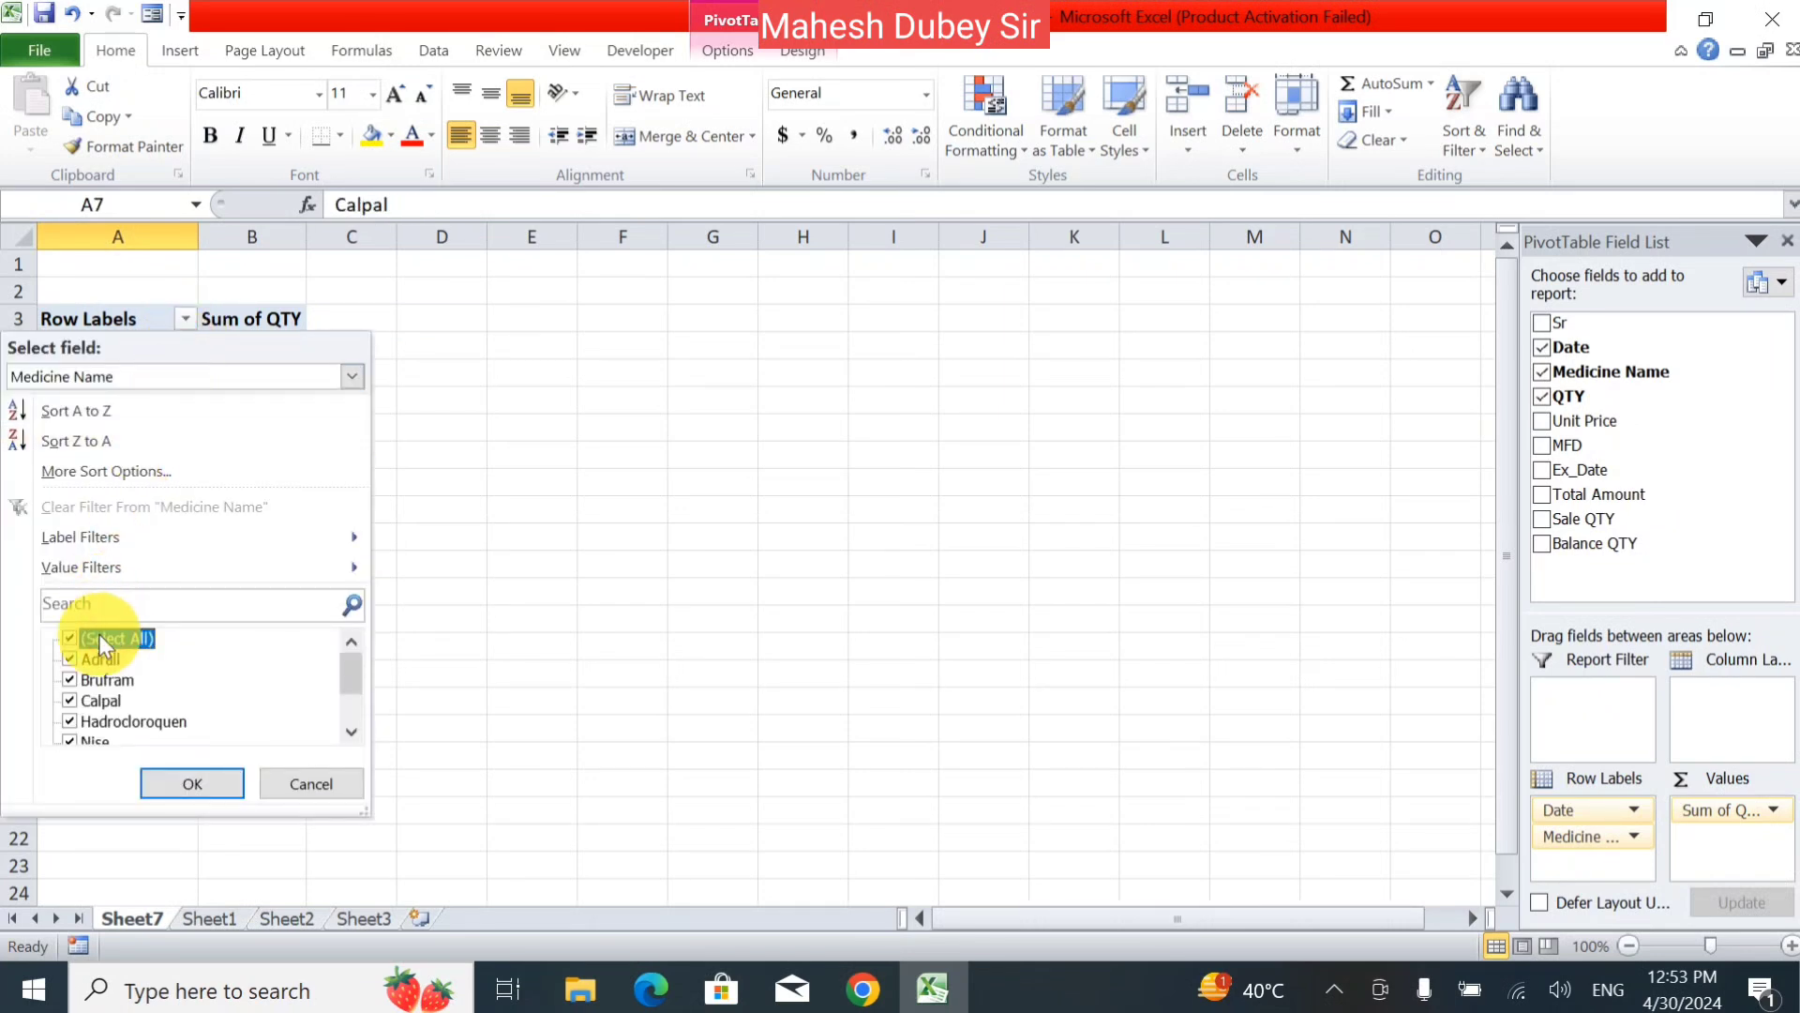
pyautogui.click(70, 637)
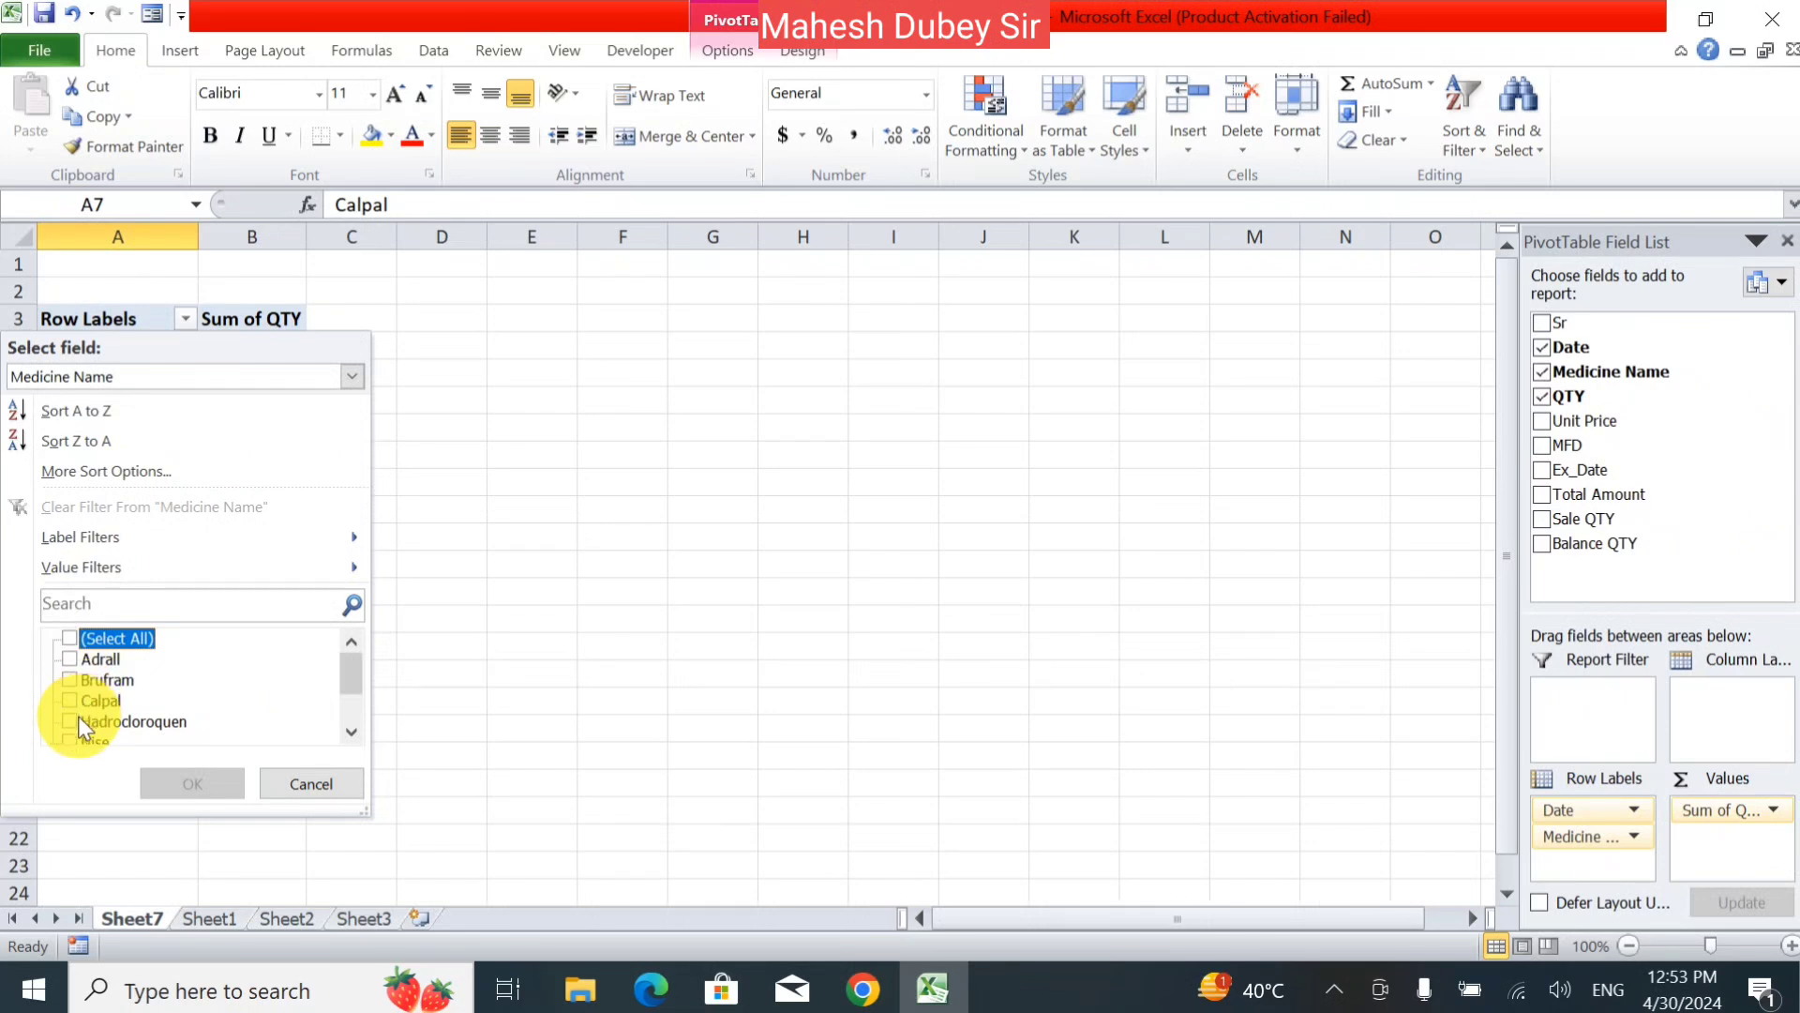
pyautogui.click(70, 701)
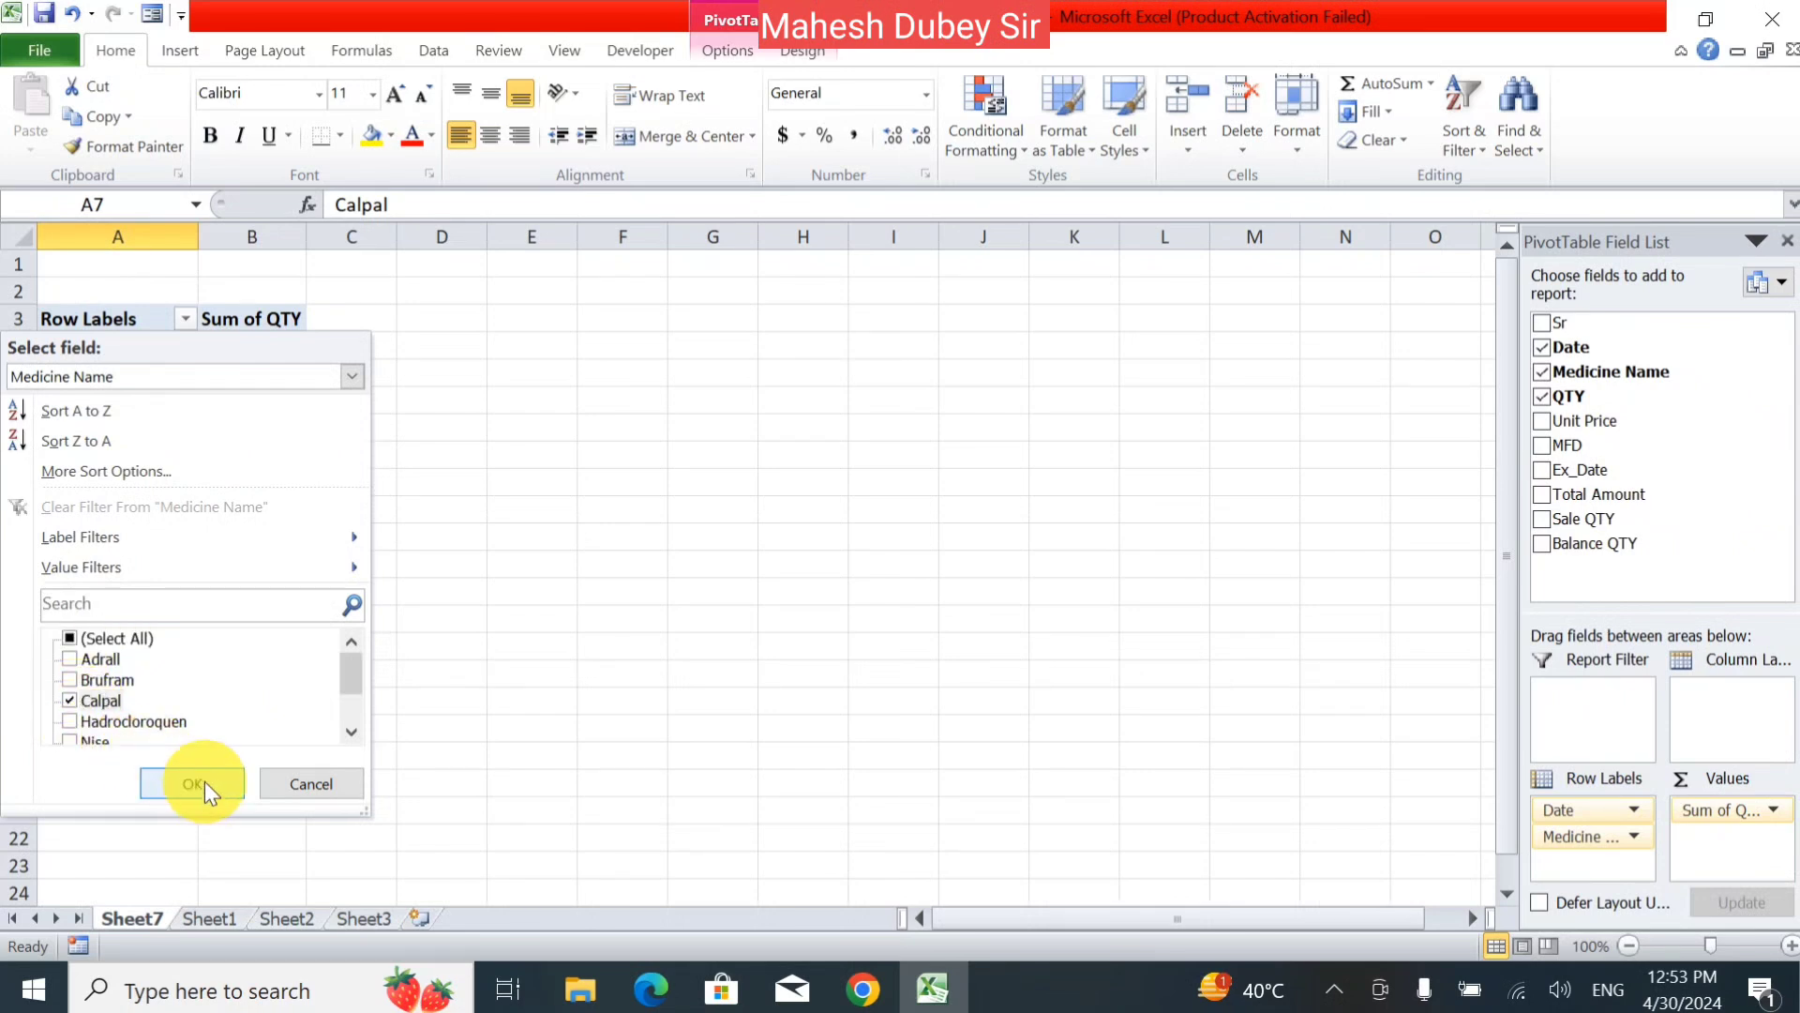
pyautogui.click(199, 783)
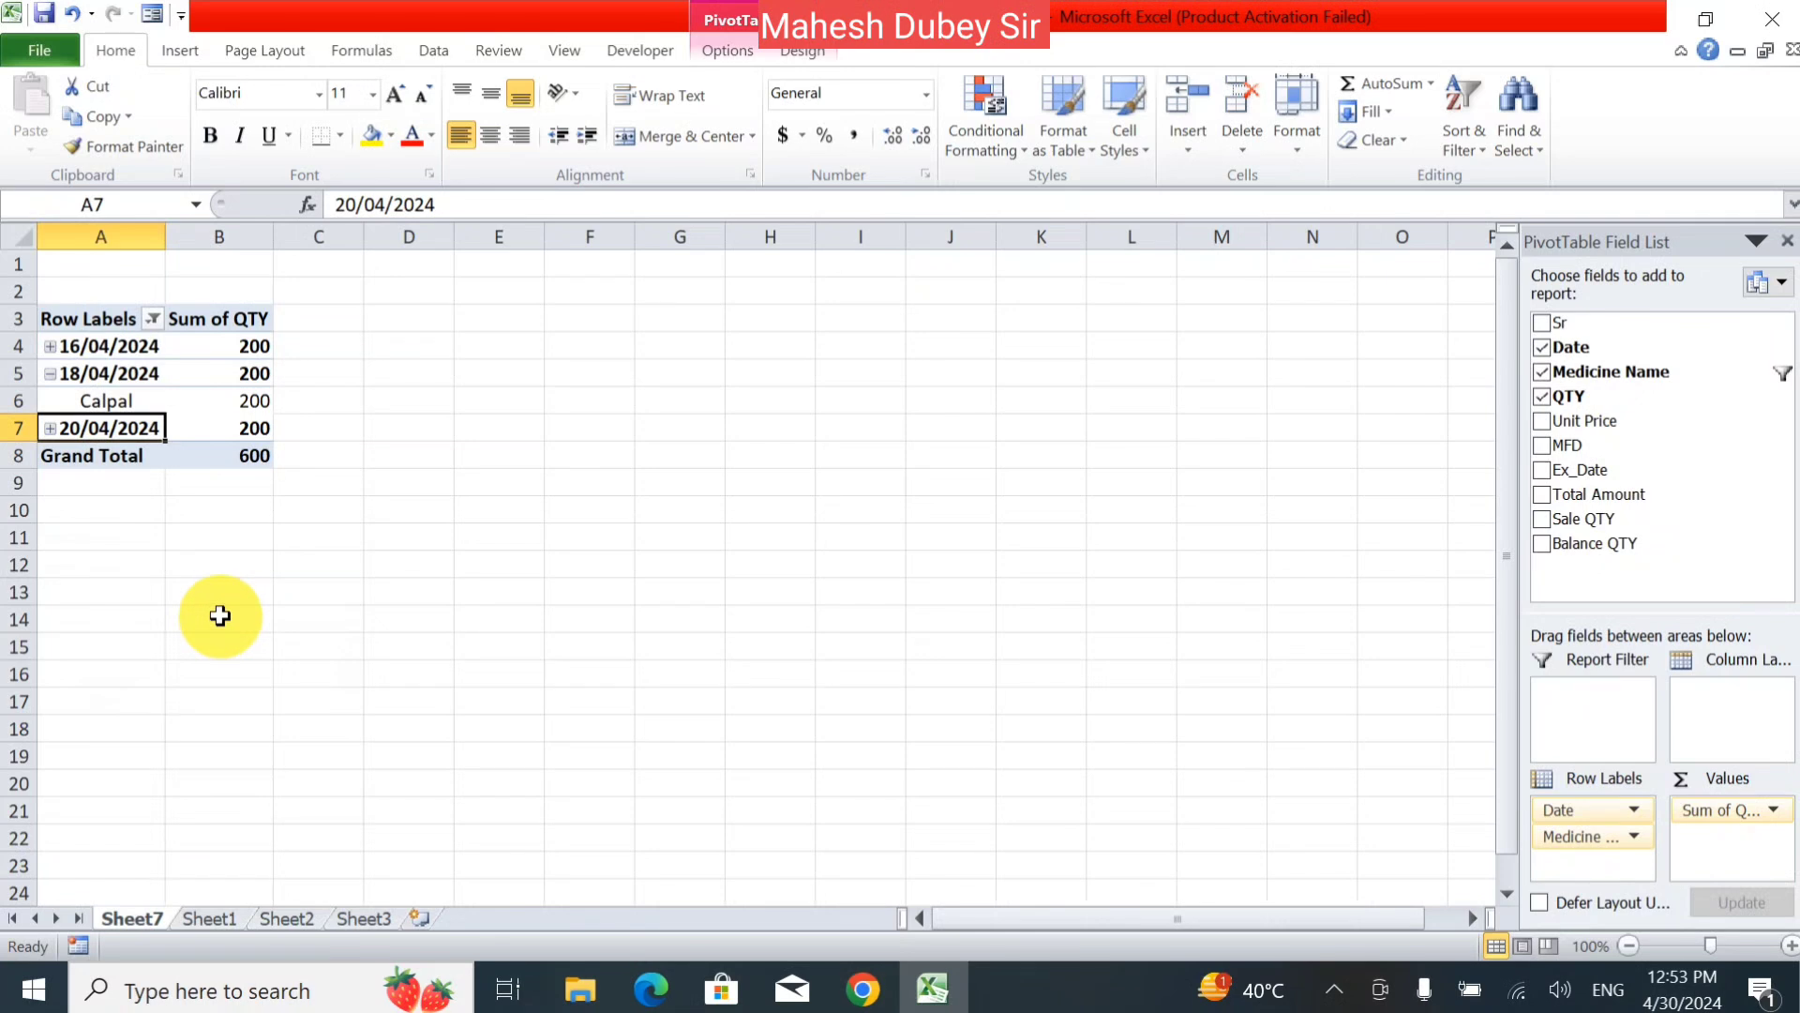
# - Expand the 16/04/2024, 18/04/2024 and 20/04/2024 groups to list the Calpal quantity under each date
pyautogui.click(50, 347)
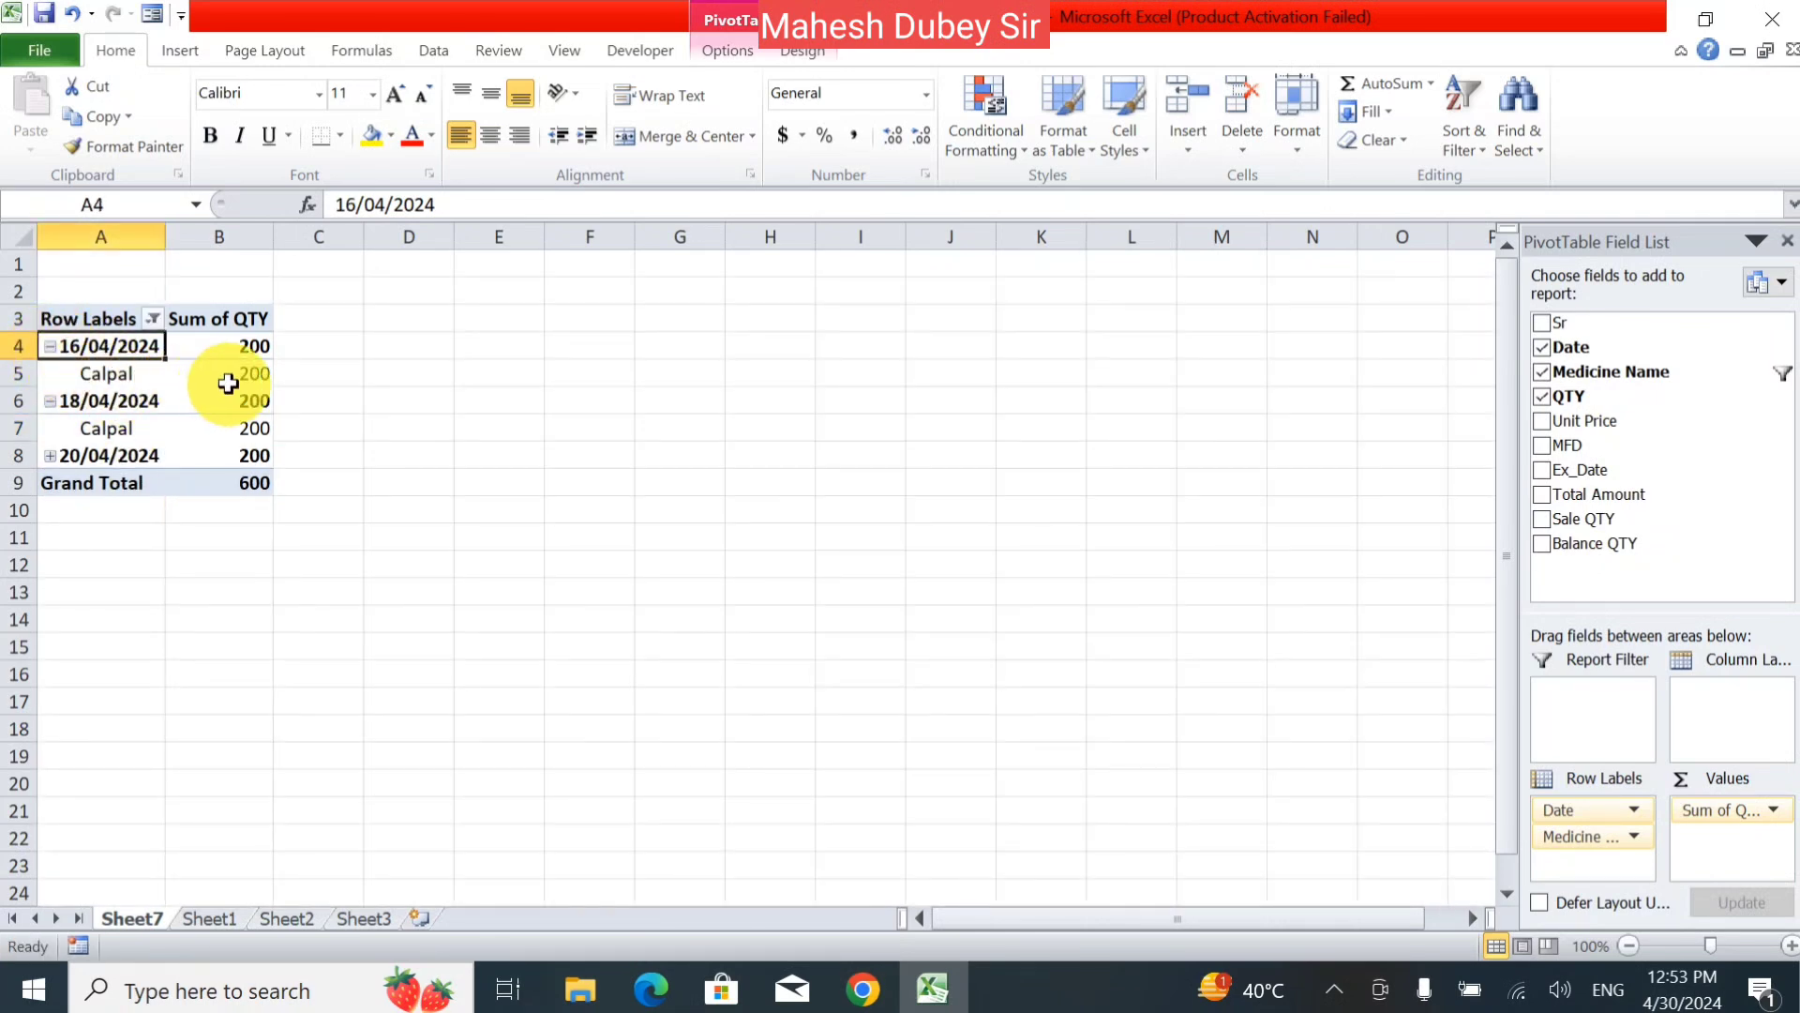
pyautogui.click(48, 403)
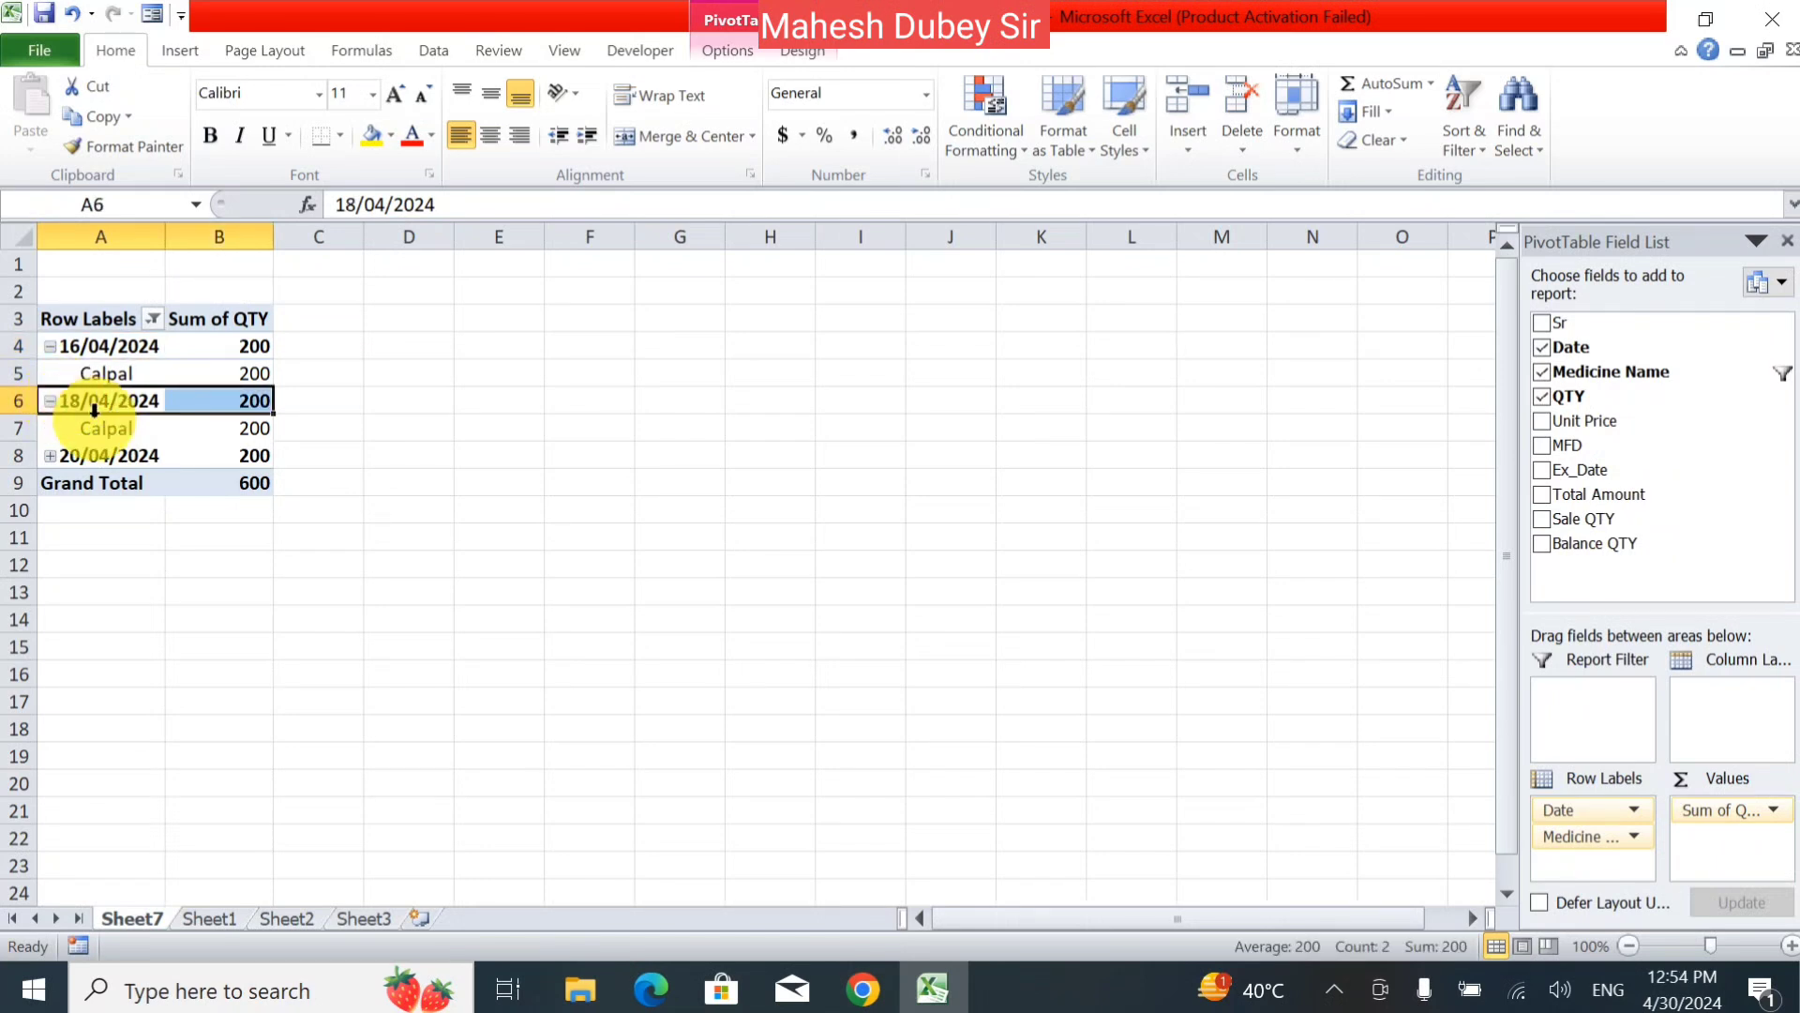
pyautogui.click(50, 398)
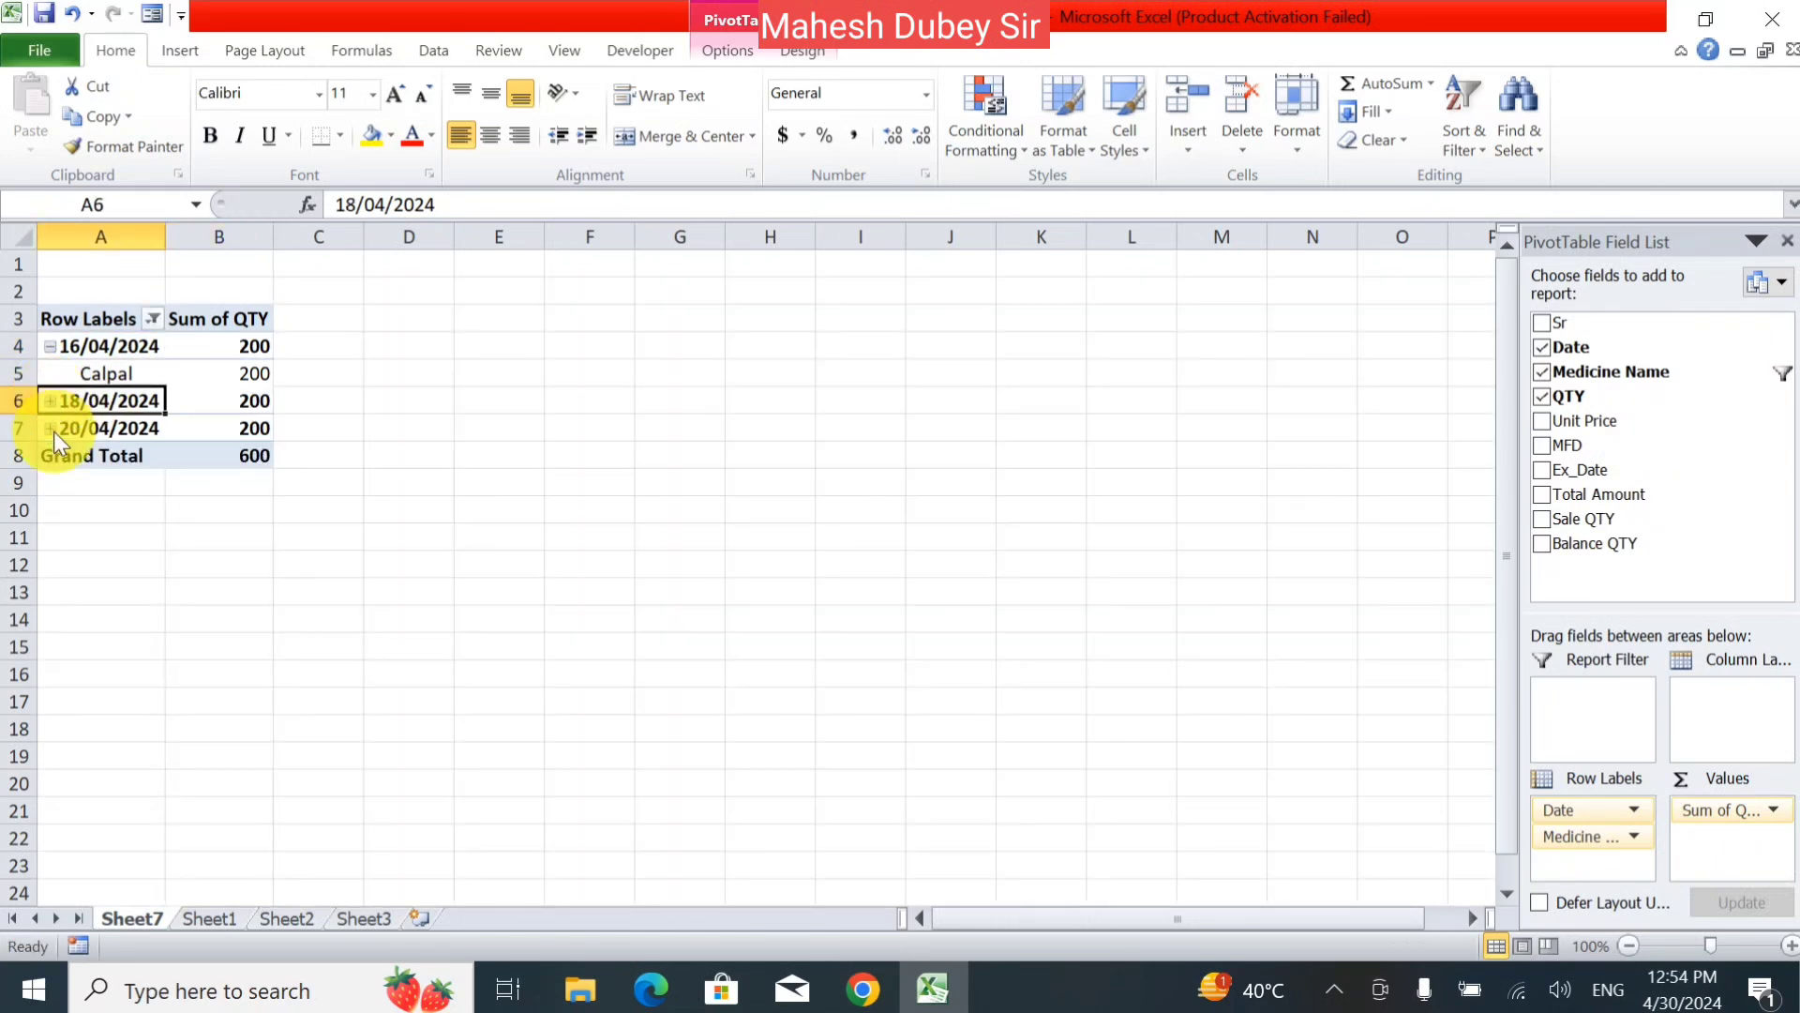
pyautogui.click(51, 429)
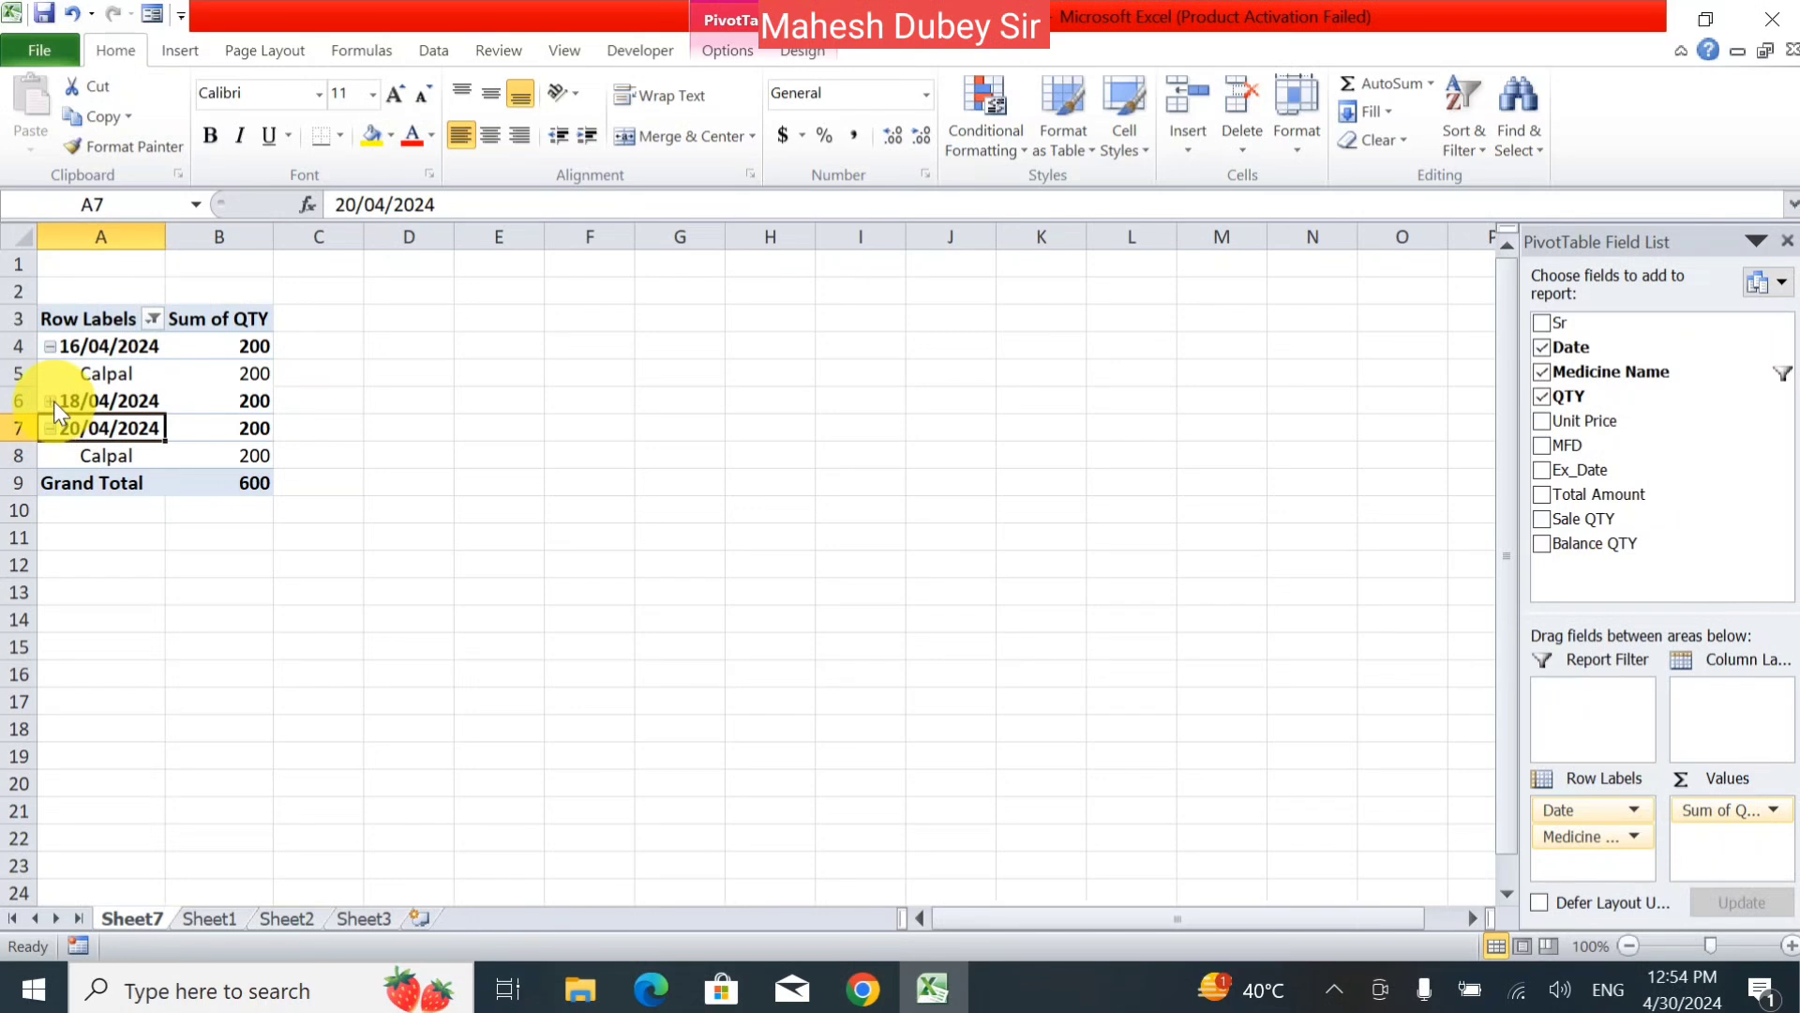
pyautogui.click(50, 400)
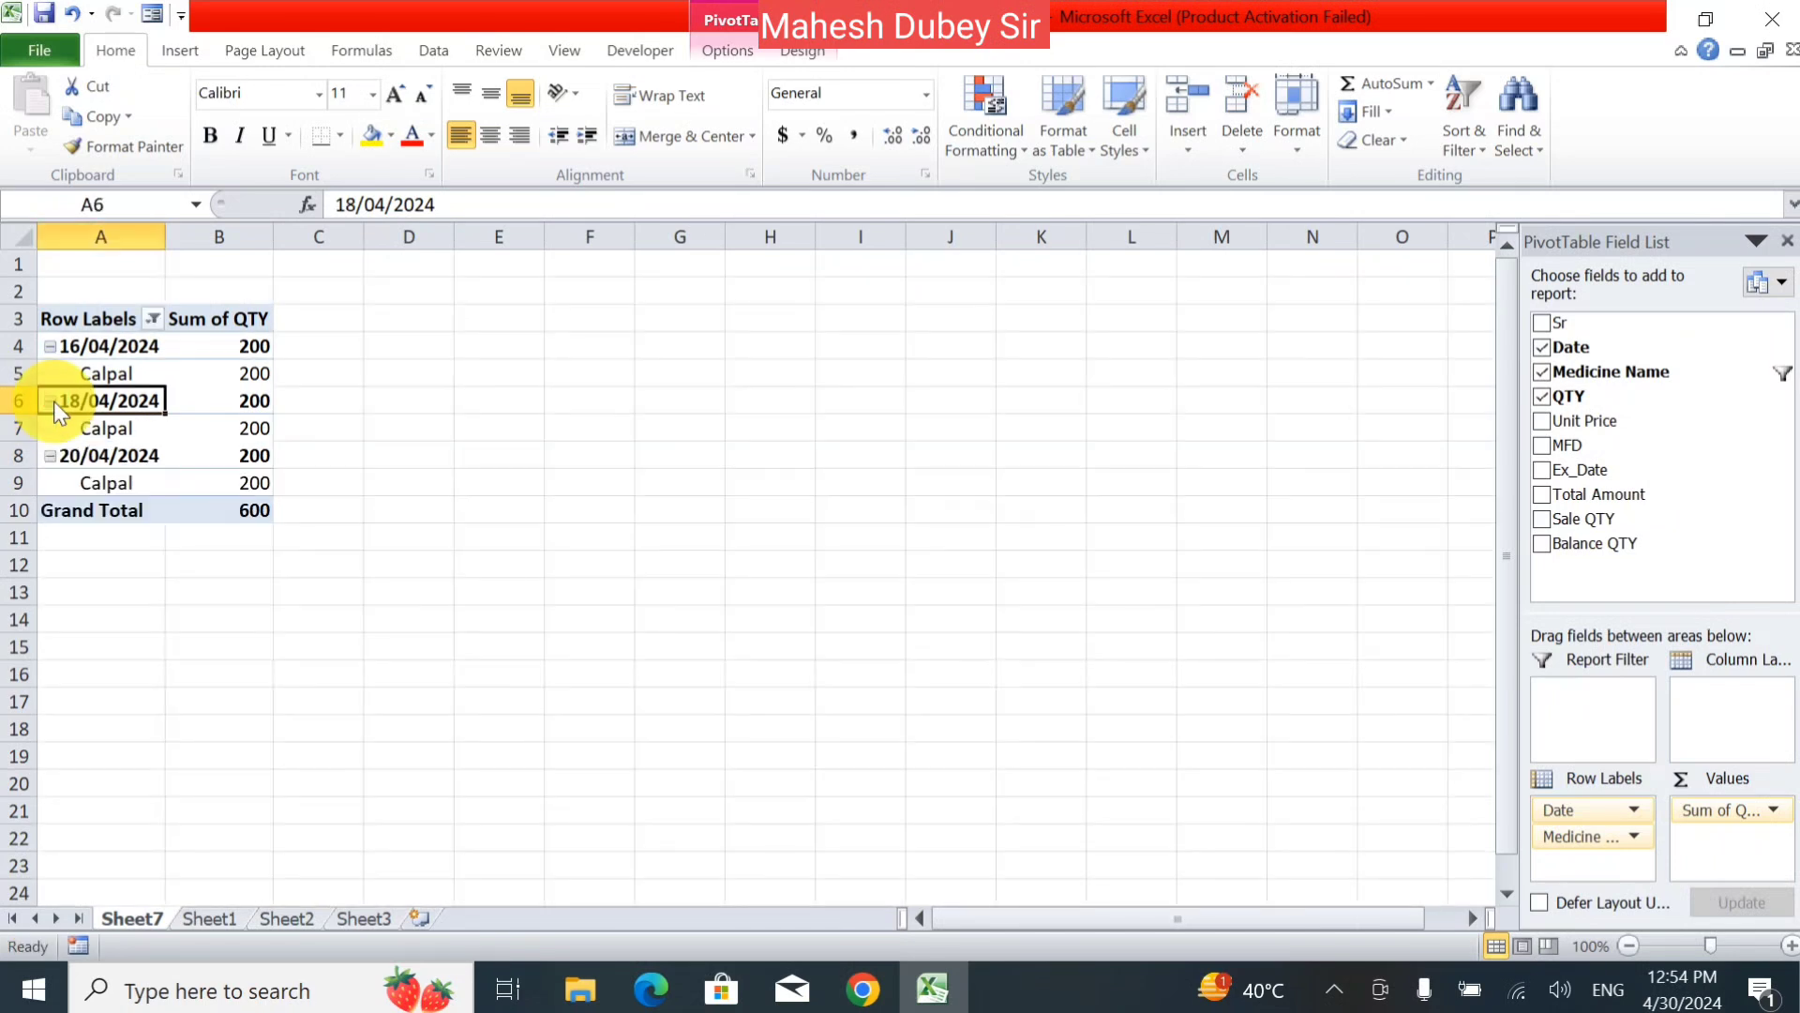
pyautogui.click(154, 317)
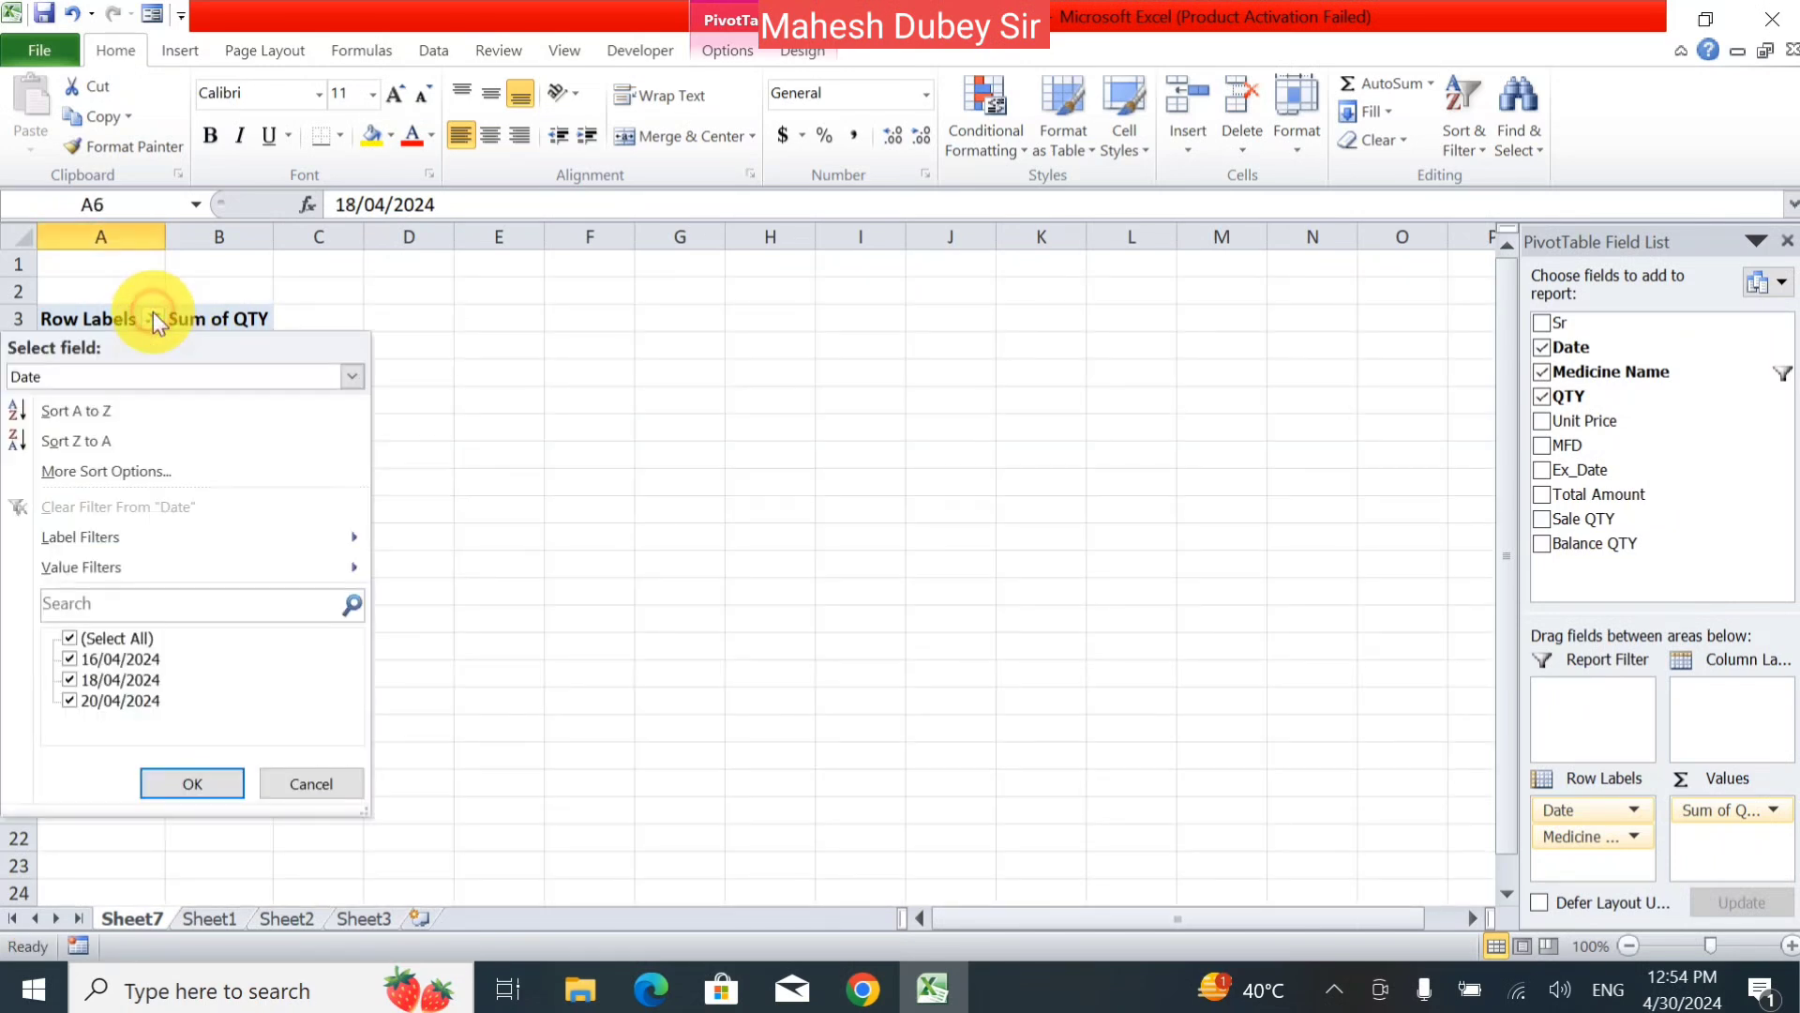
pyautogui.click(75, 635)
pyautogui.click(74, 638)
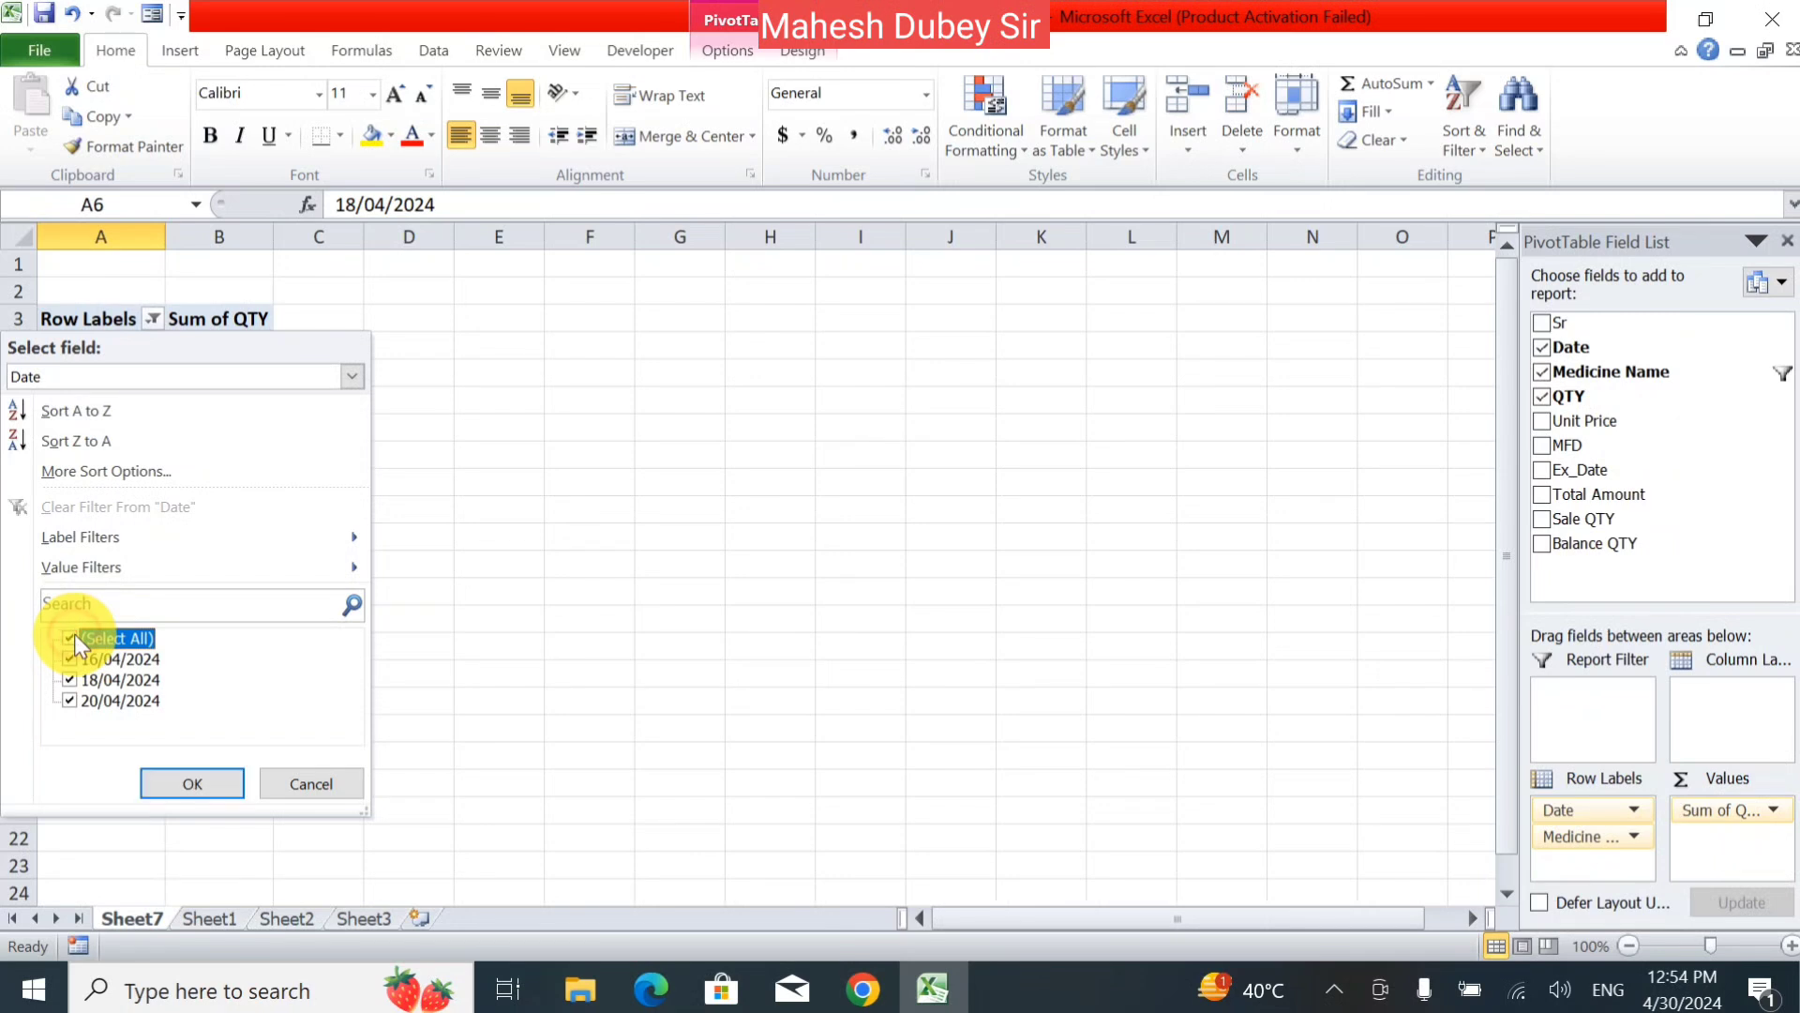
pyautogui.click(212, 786)
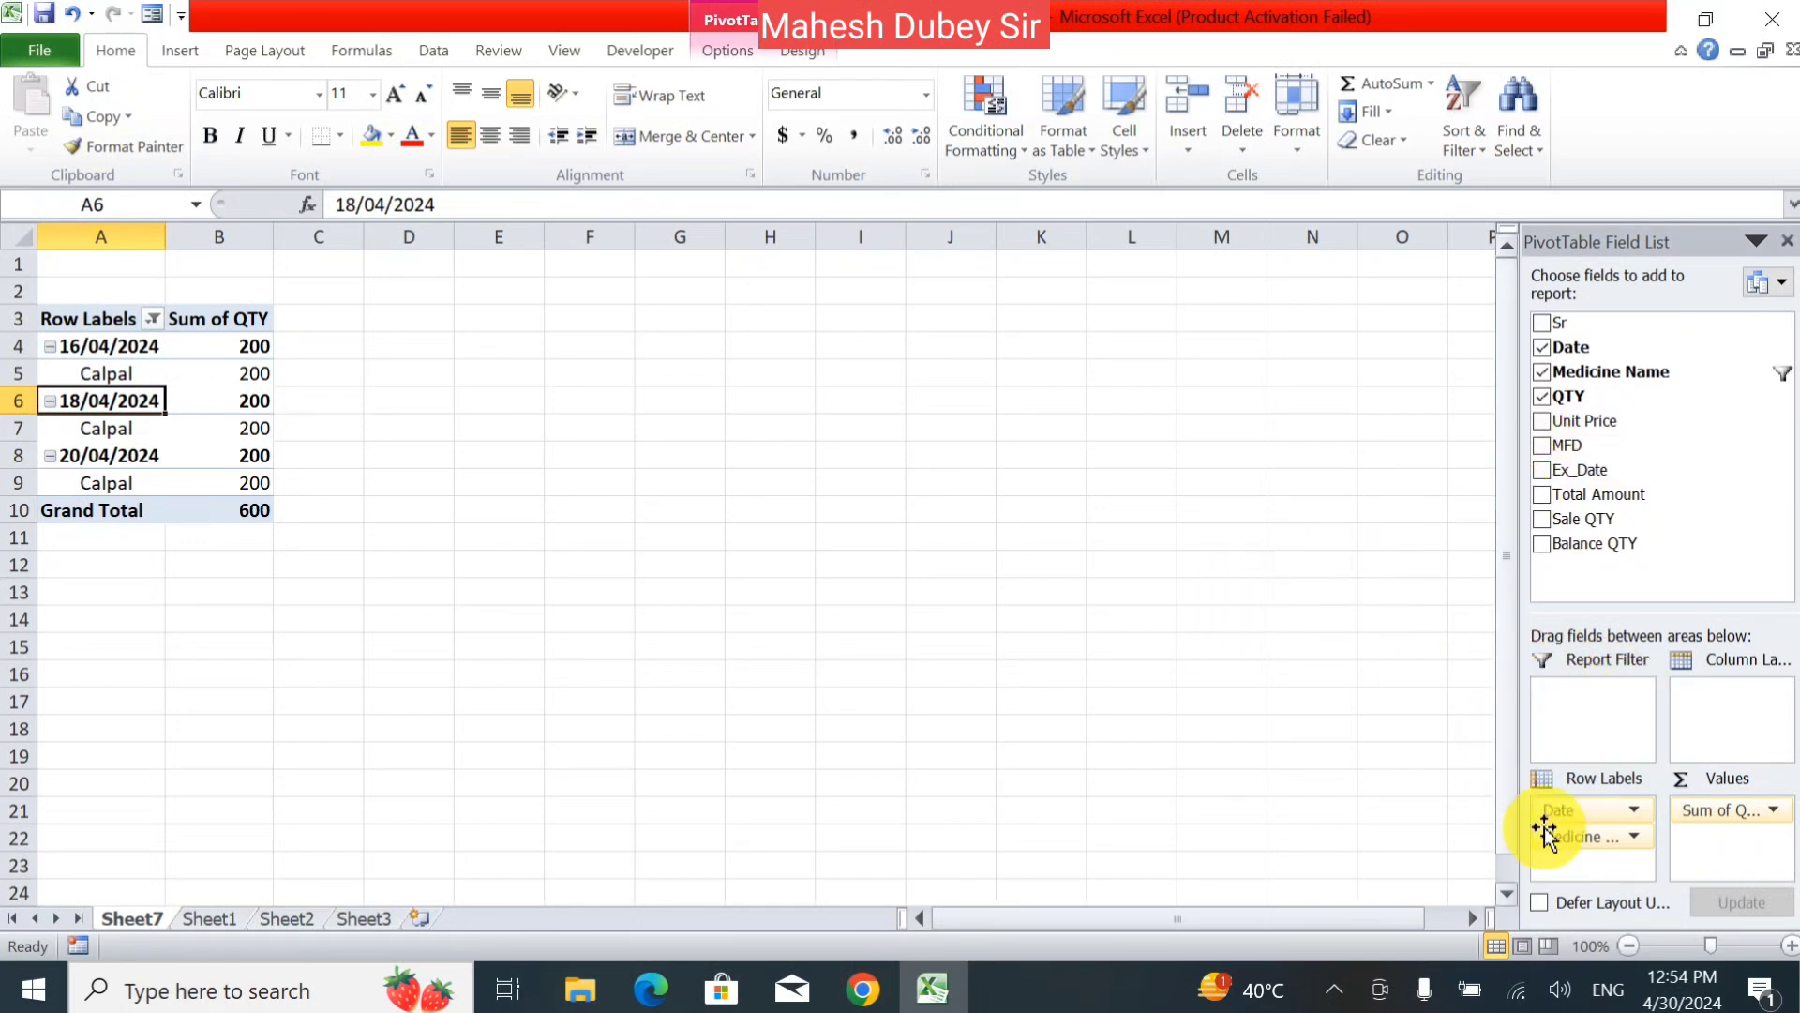
pyautogui.click(1636, 812)
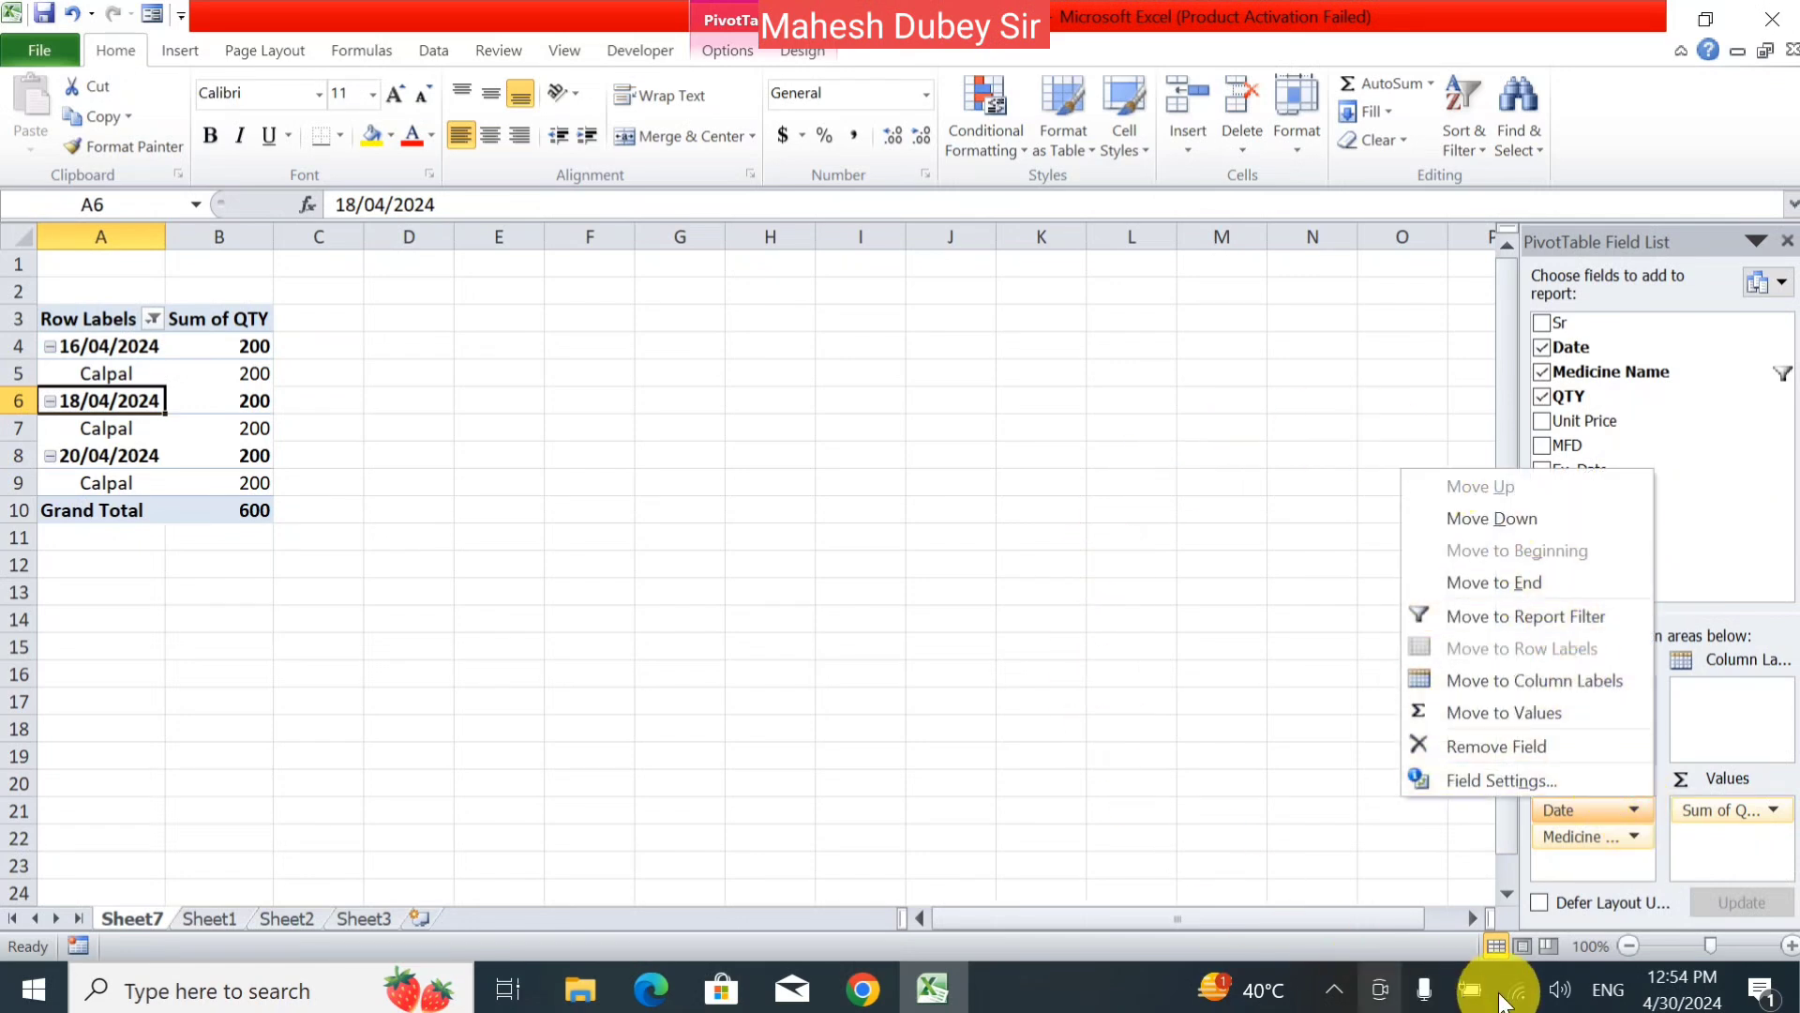
pyautogui.click(1149, 728)
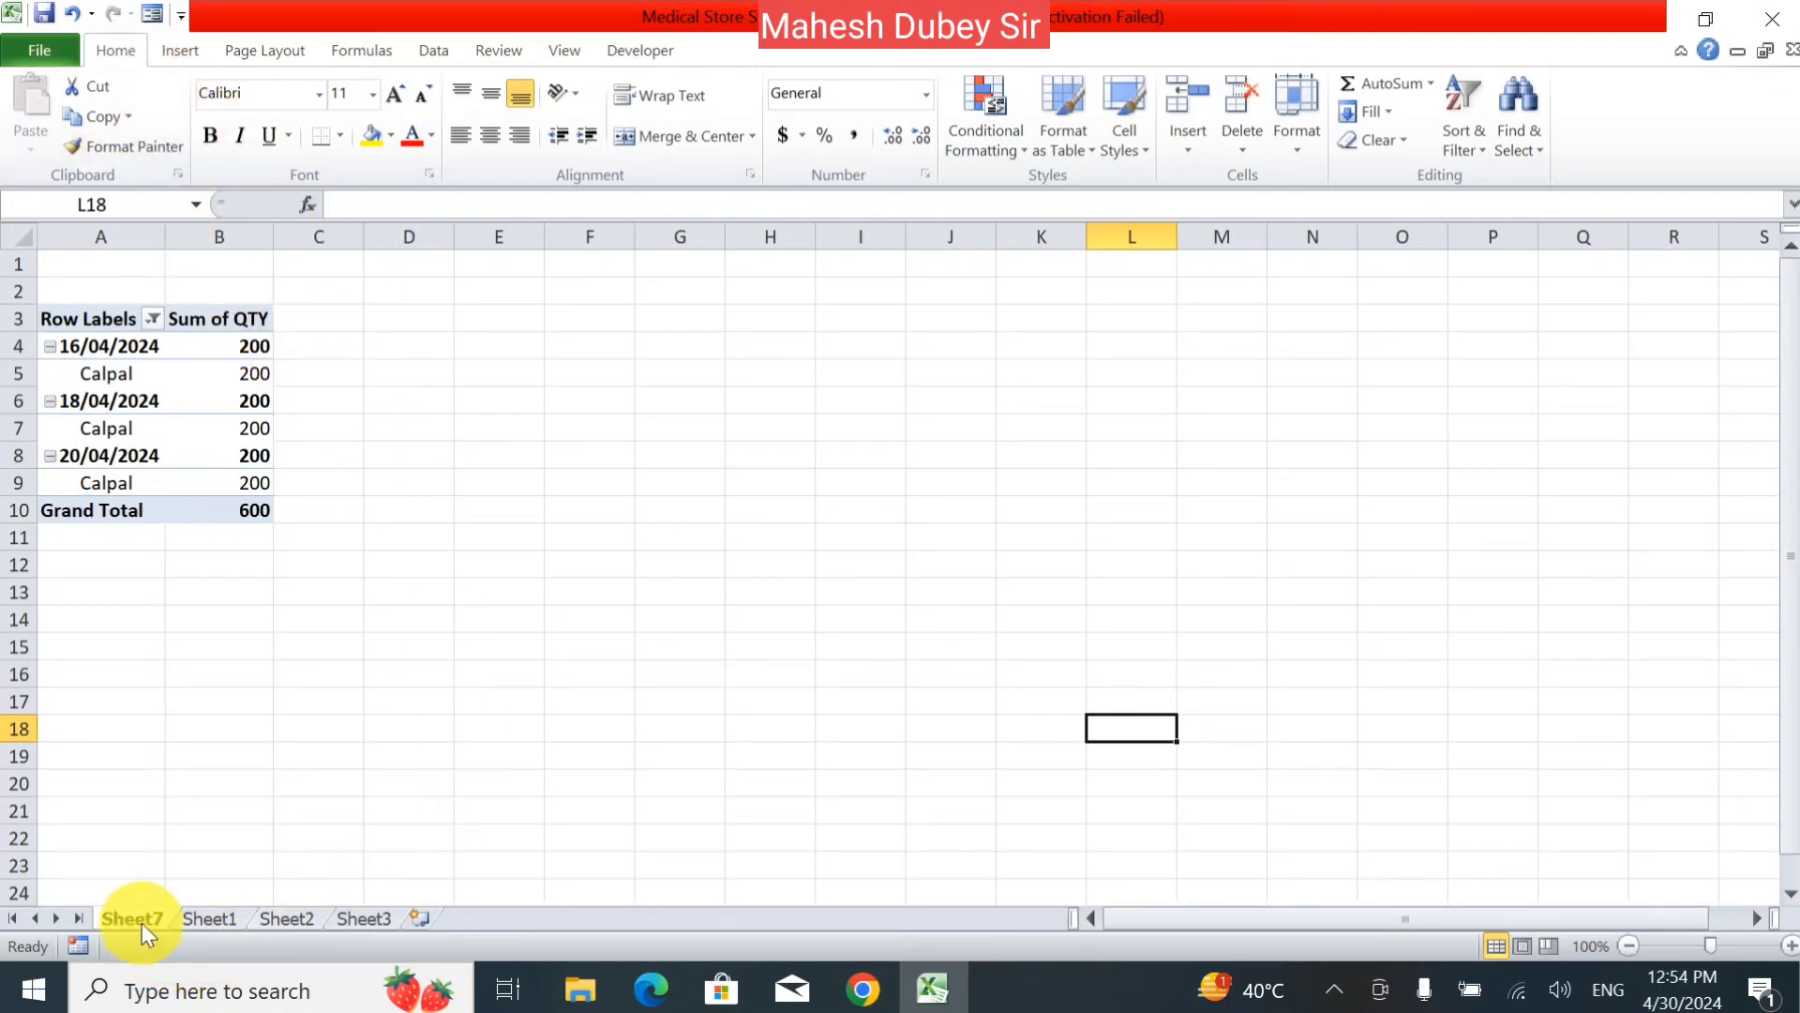
# - Create a PivotChart from Sheet1's range A3:J25 on a new worksheet, with Medicine Name as axis and QTY as values
pyautogui.click(216, 909)
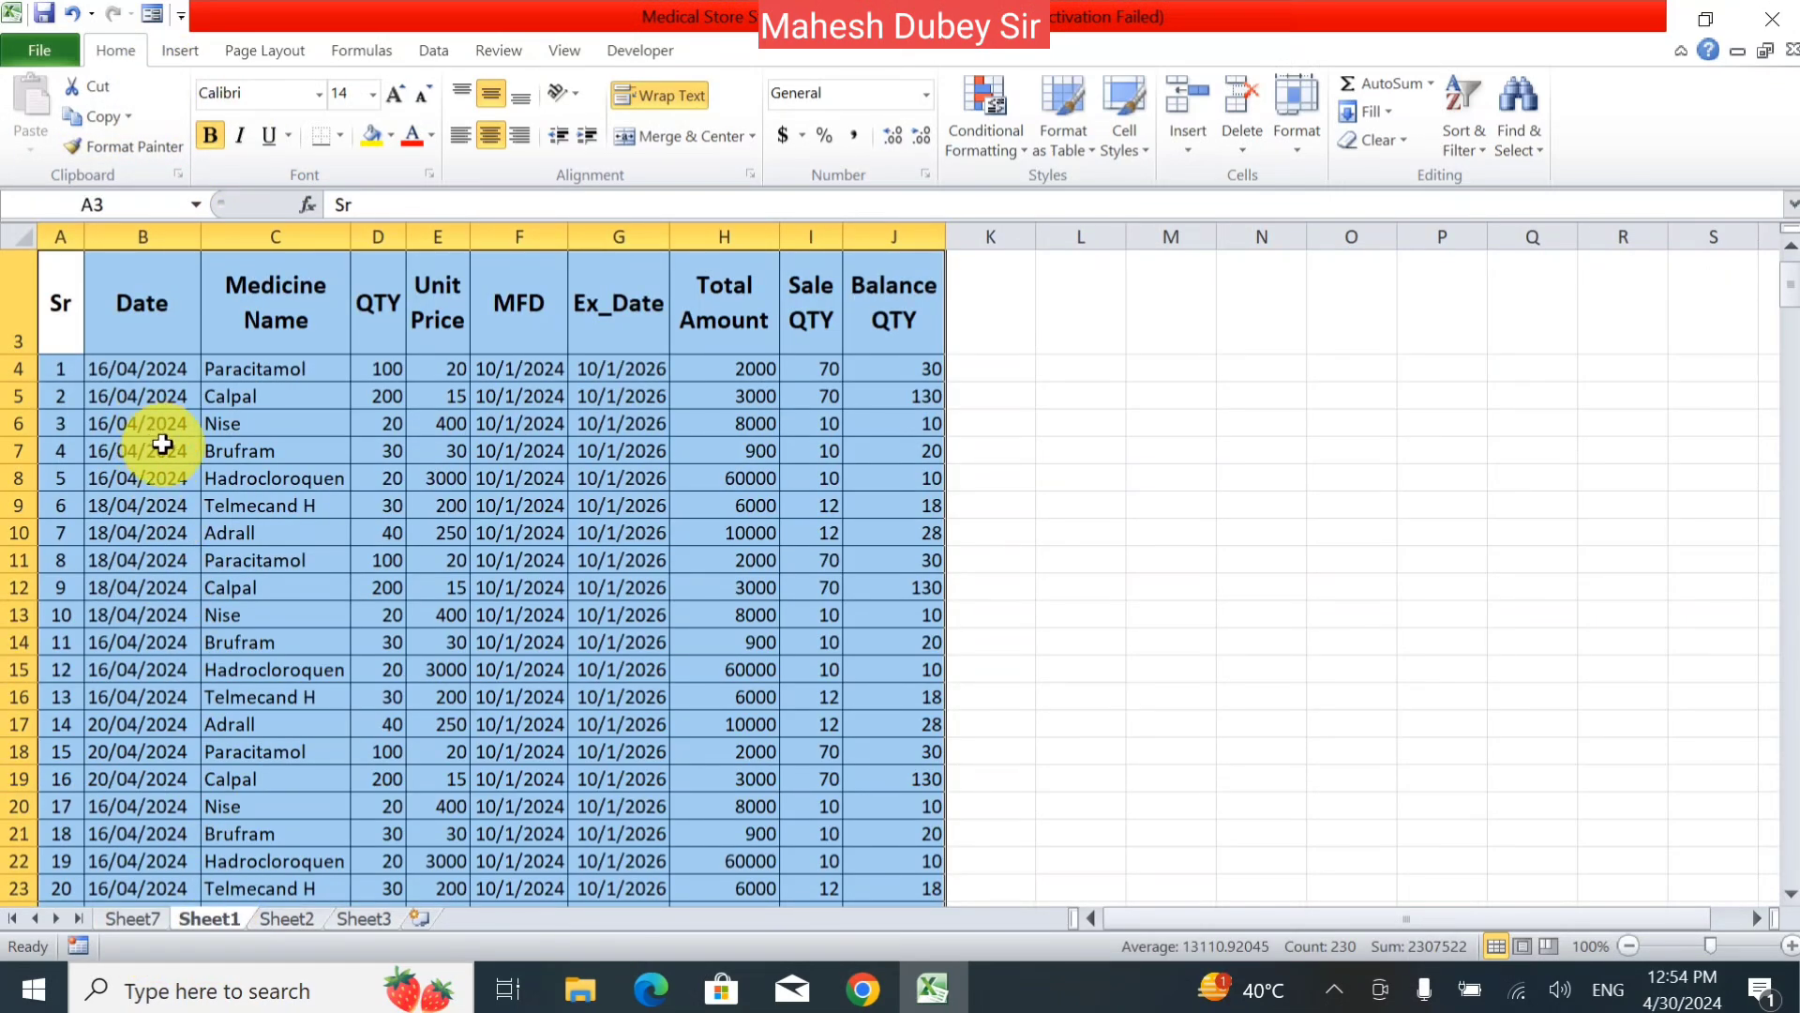
pyautogui.click(184, 47)
pyautogui.click(41, 137)
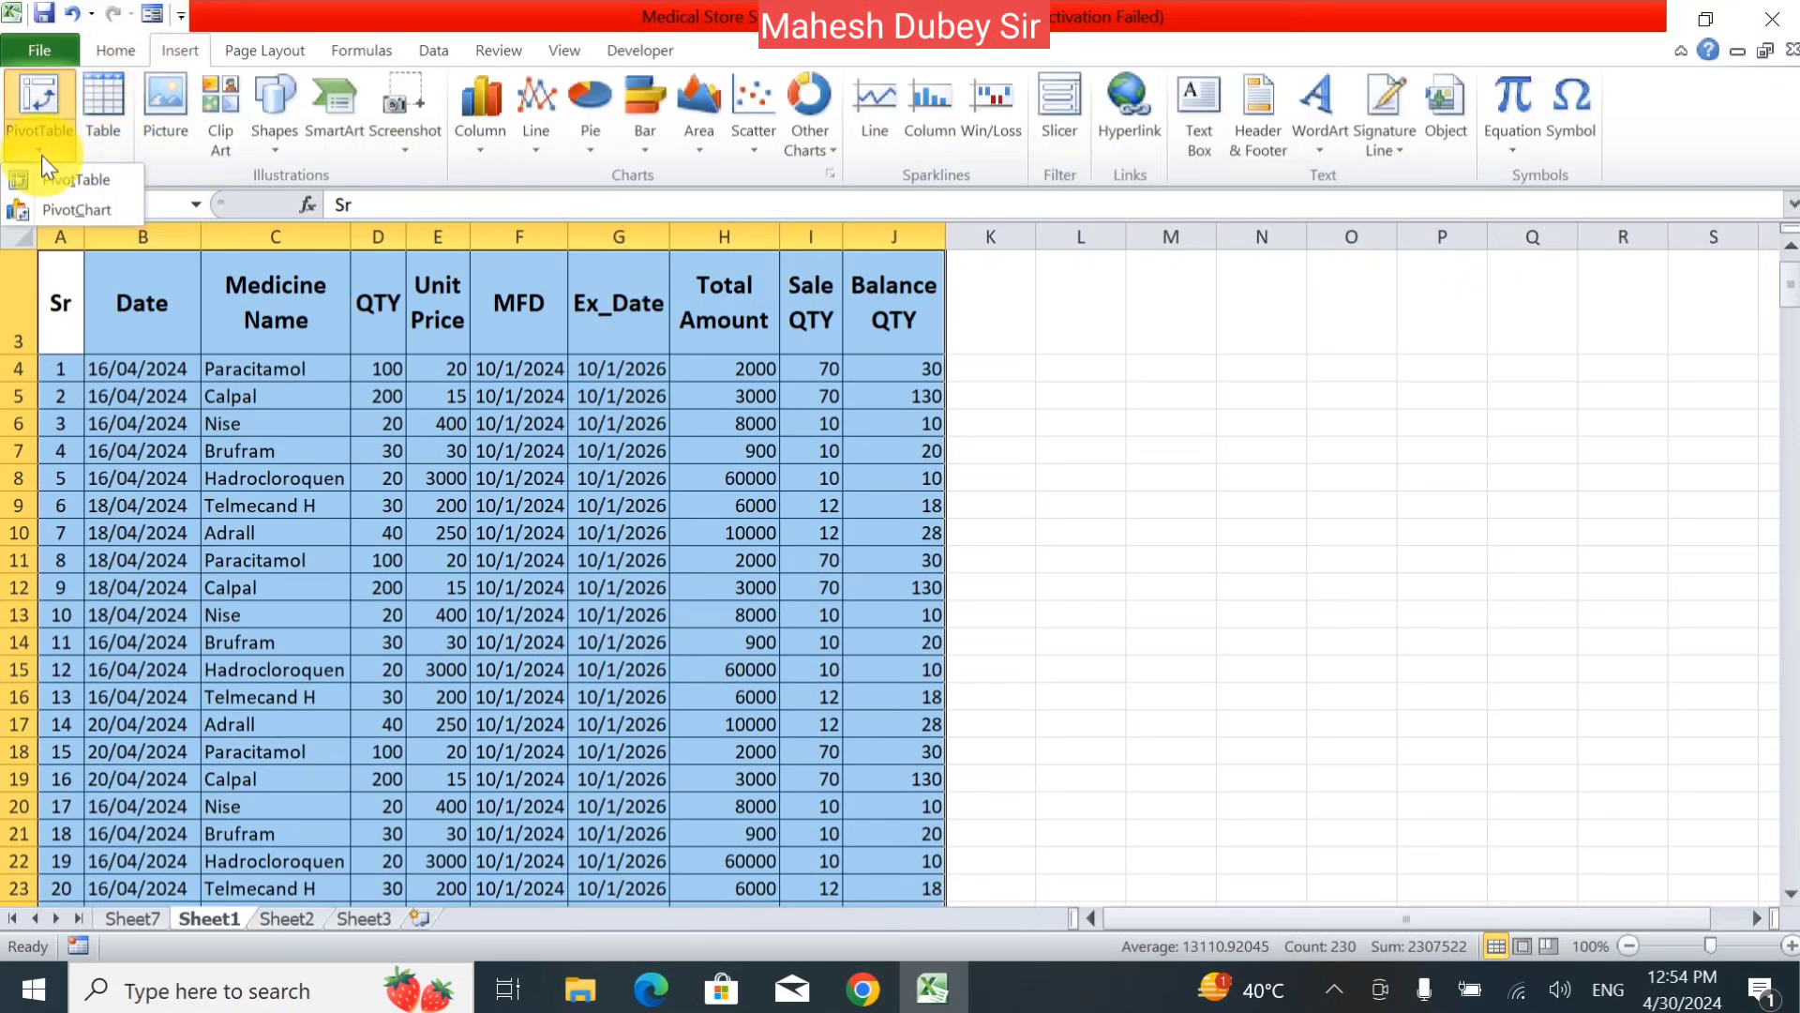
pyautogui.click(61, 214)
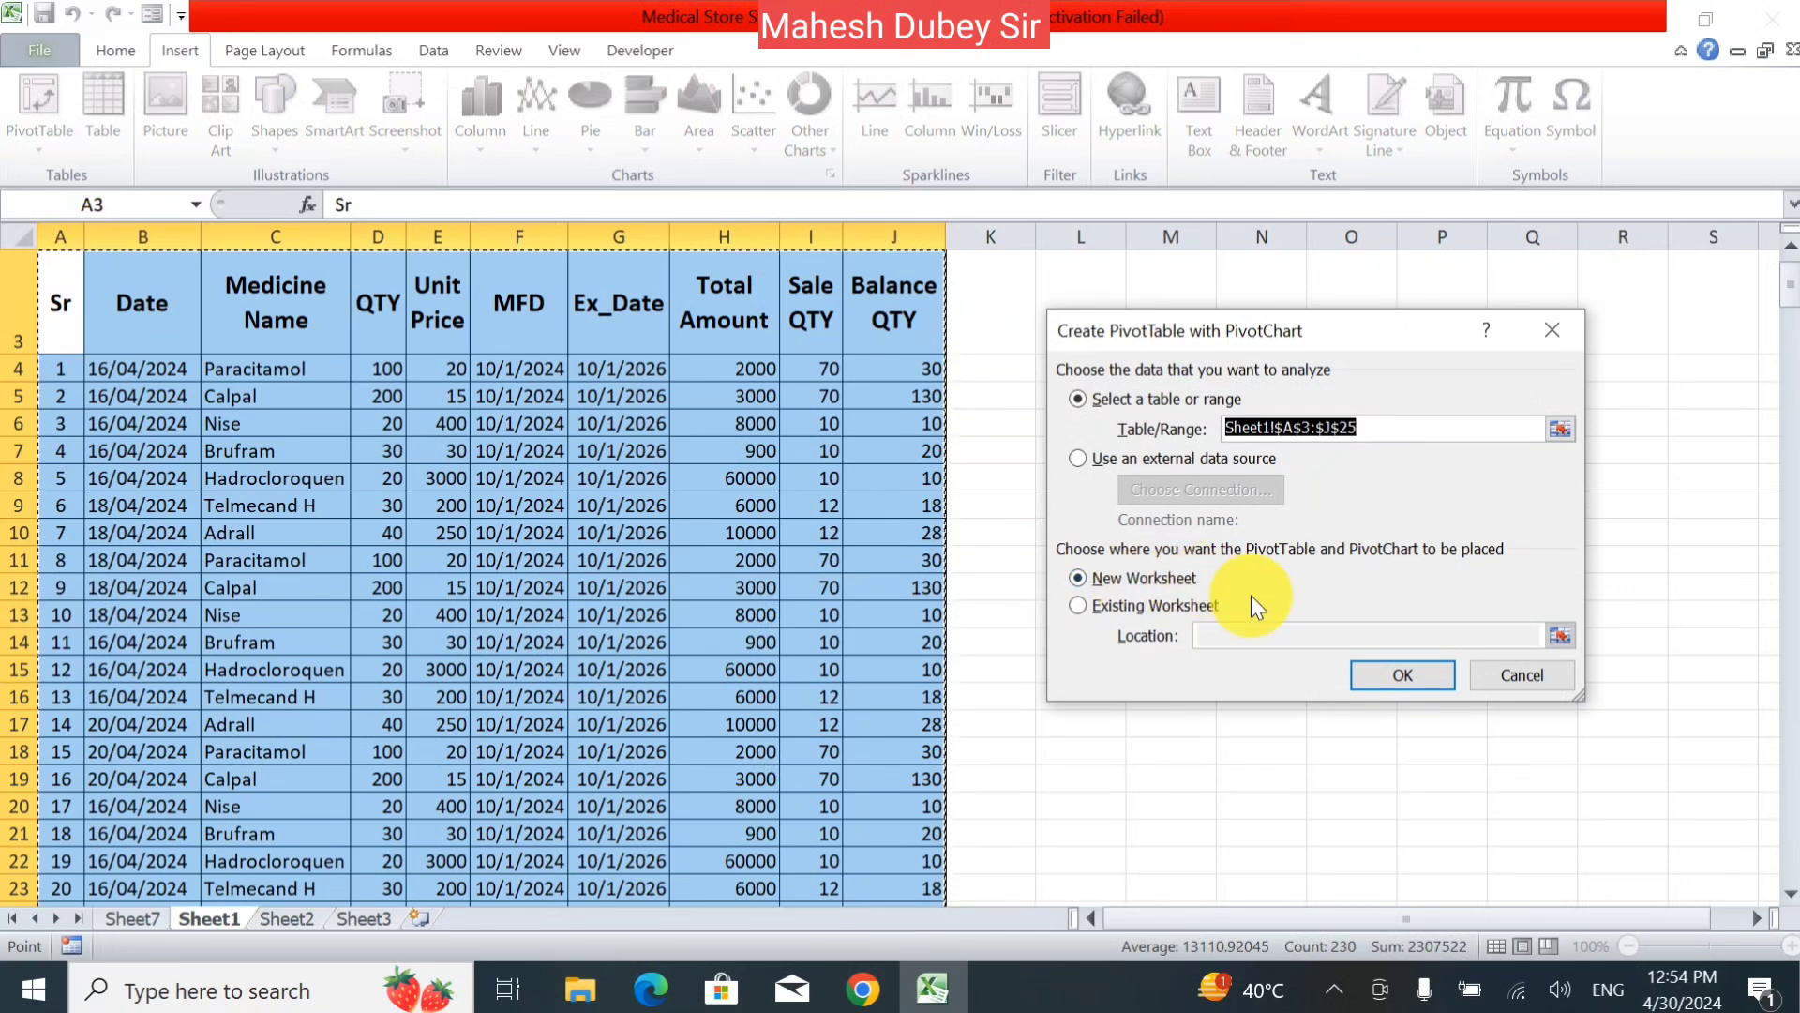
pyautogui.click(1416, 683)
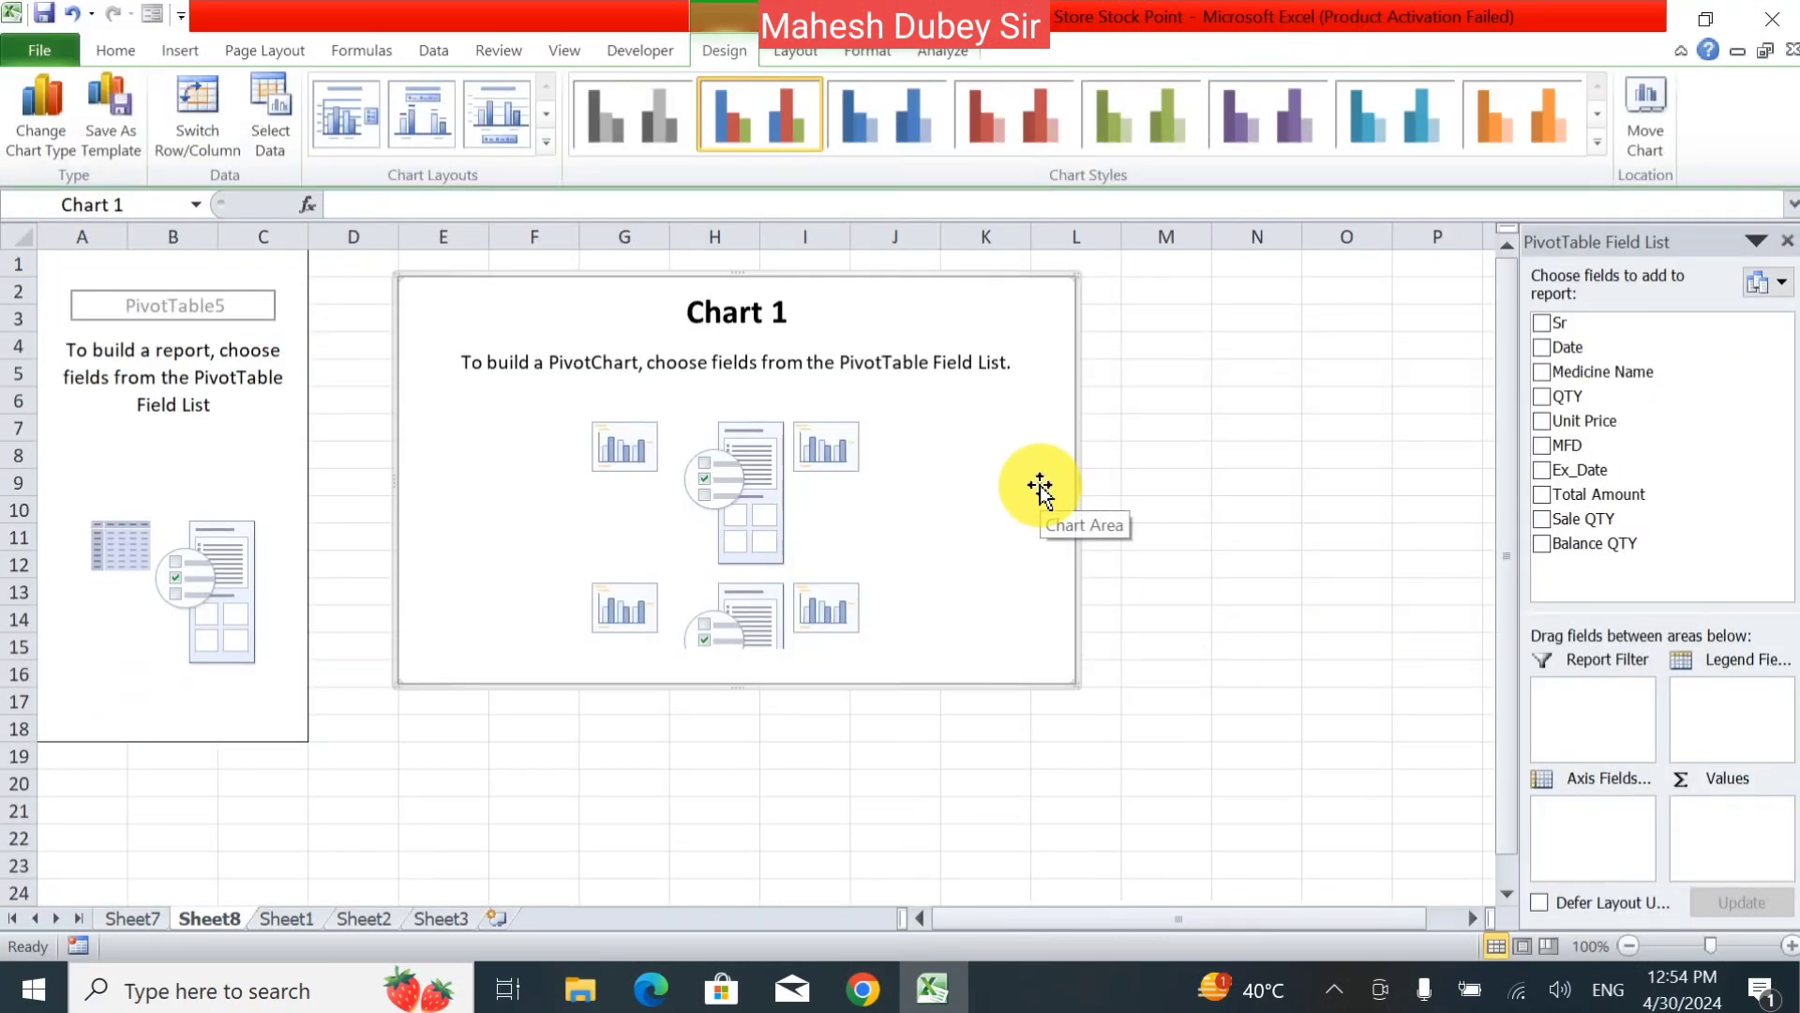
pyautogui.click(1542, 371)
pyautogui.click(1543, 397)
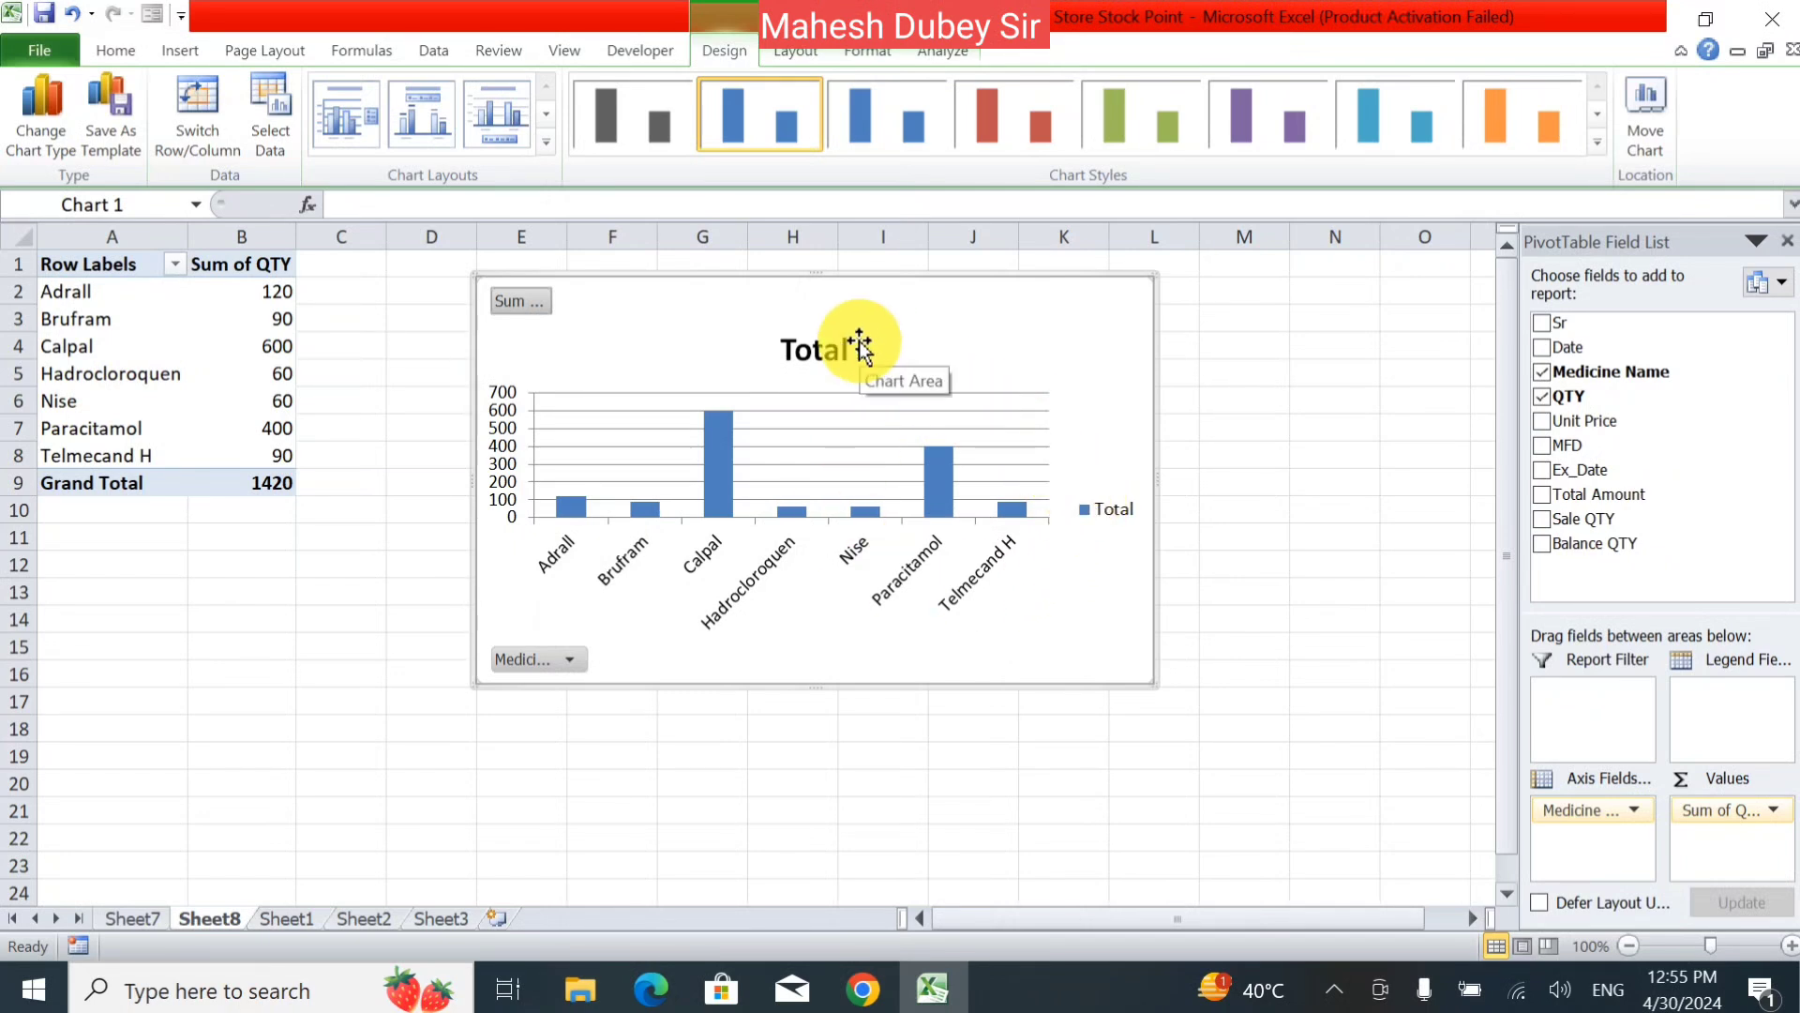
# - Remove the PivotChart's title above the chart and replace it with a centered overlay title
pyautogui.click(806, 56)
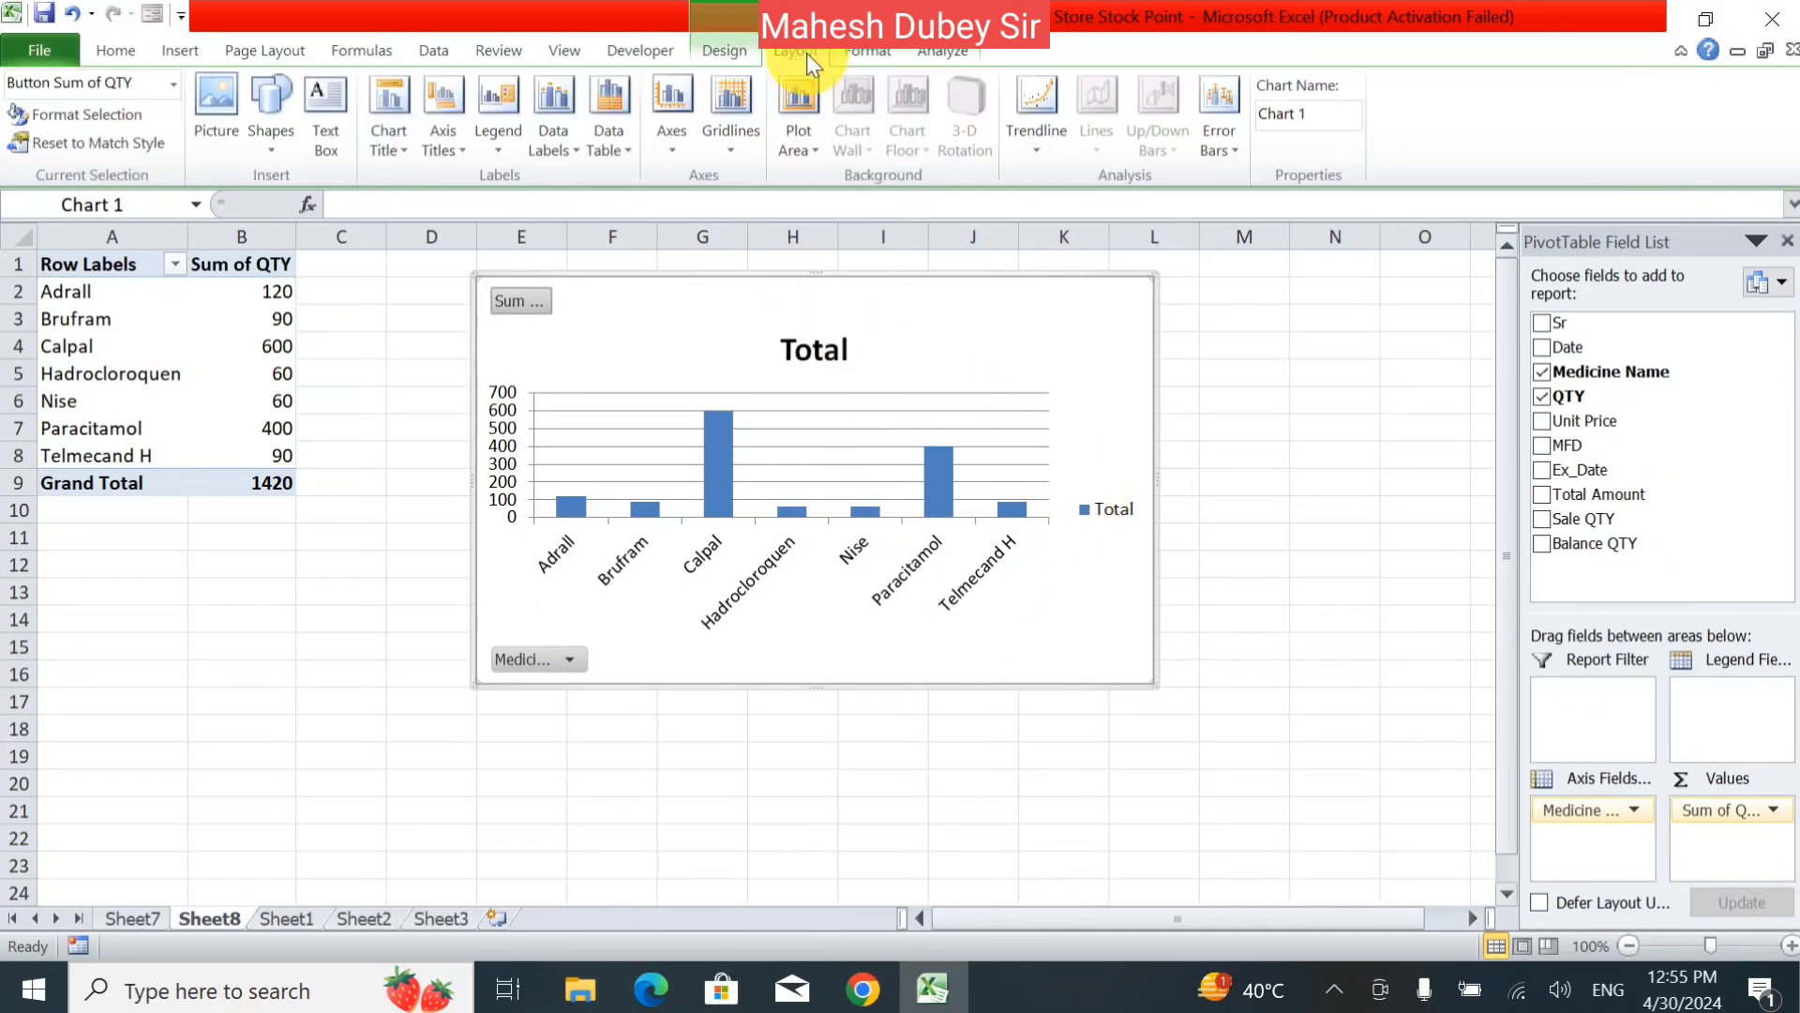
pyautogui.click(394, 136)
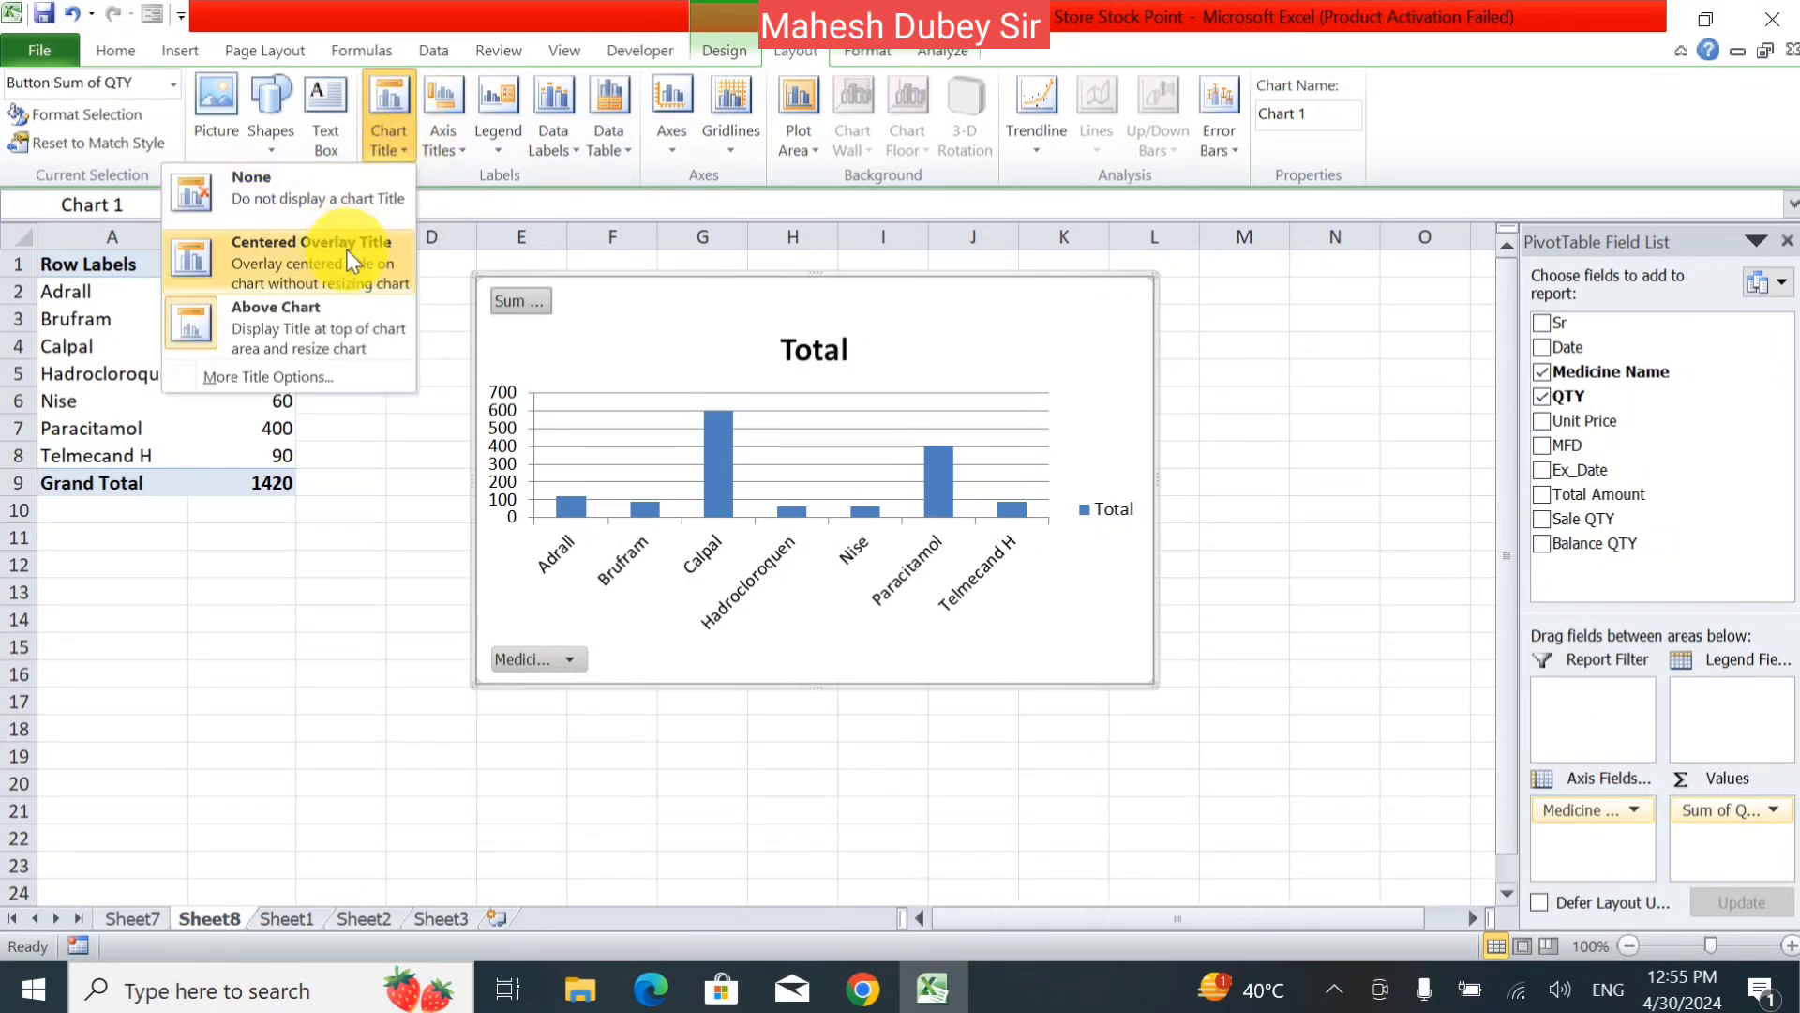
pyautogui.click(312, 200)
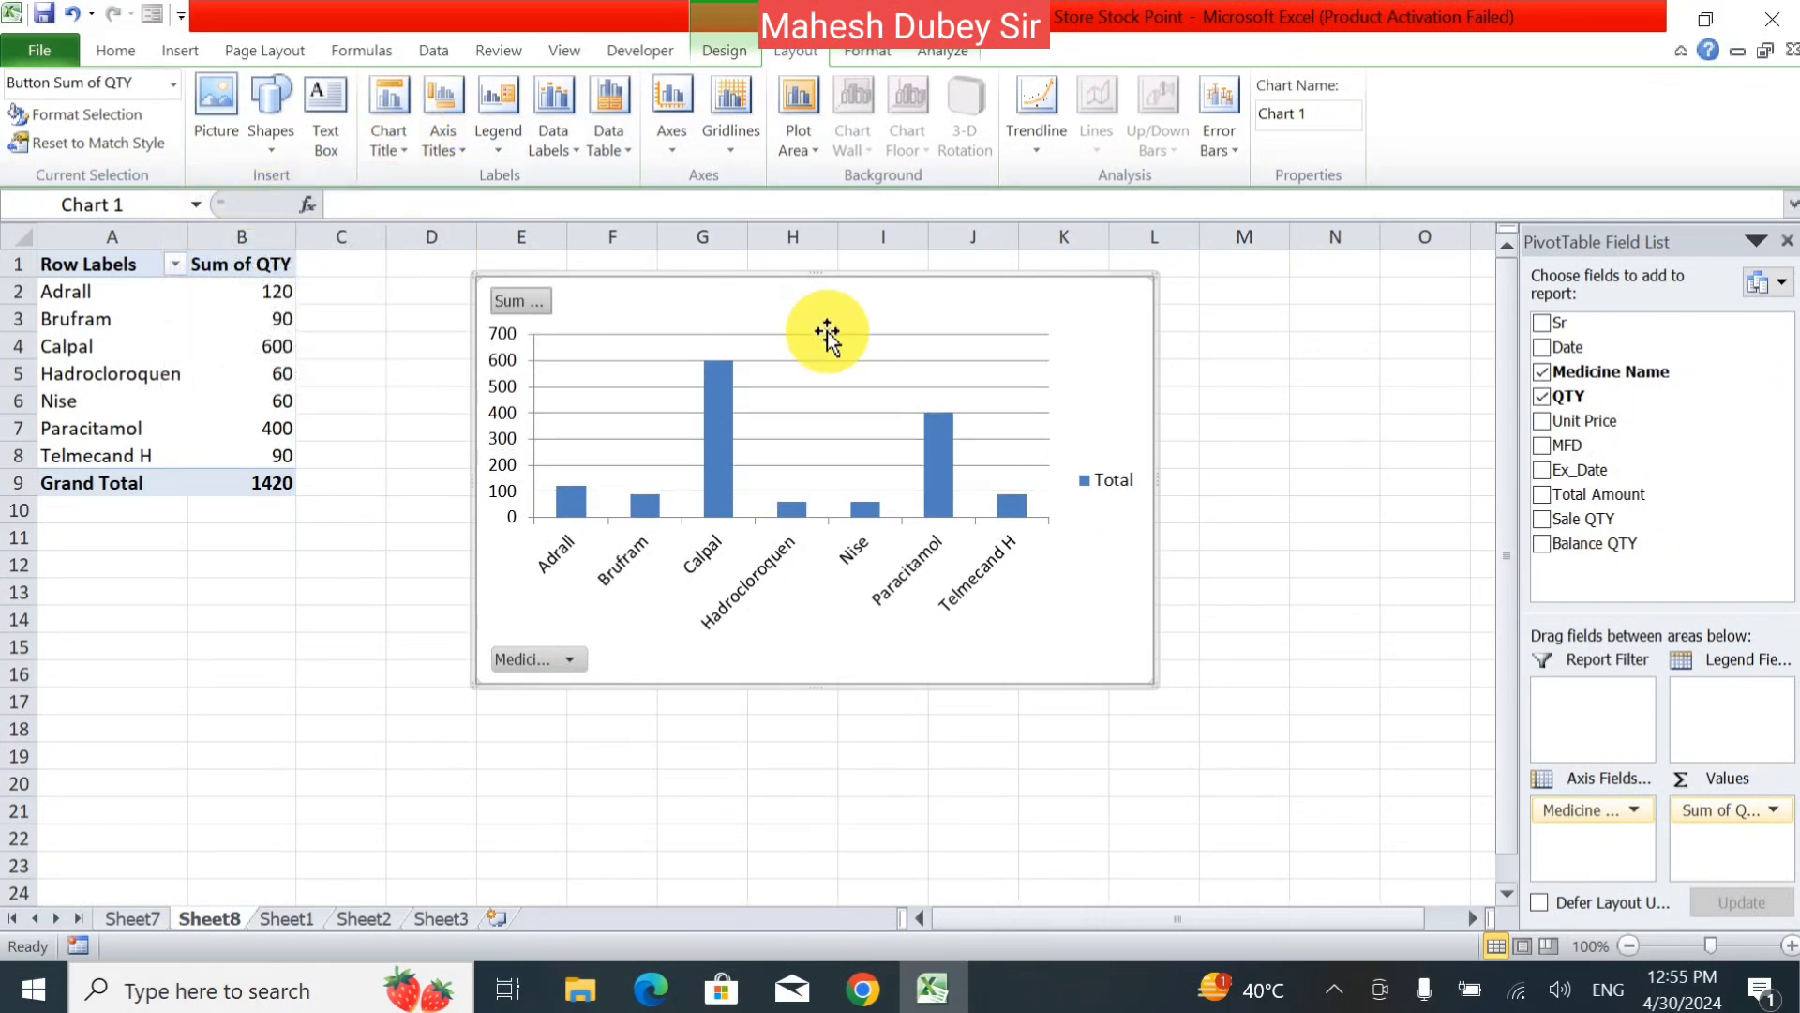
pyautogui.click(410, 155)
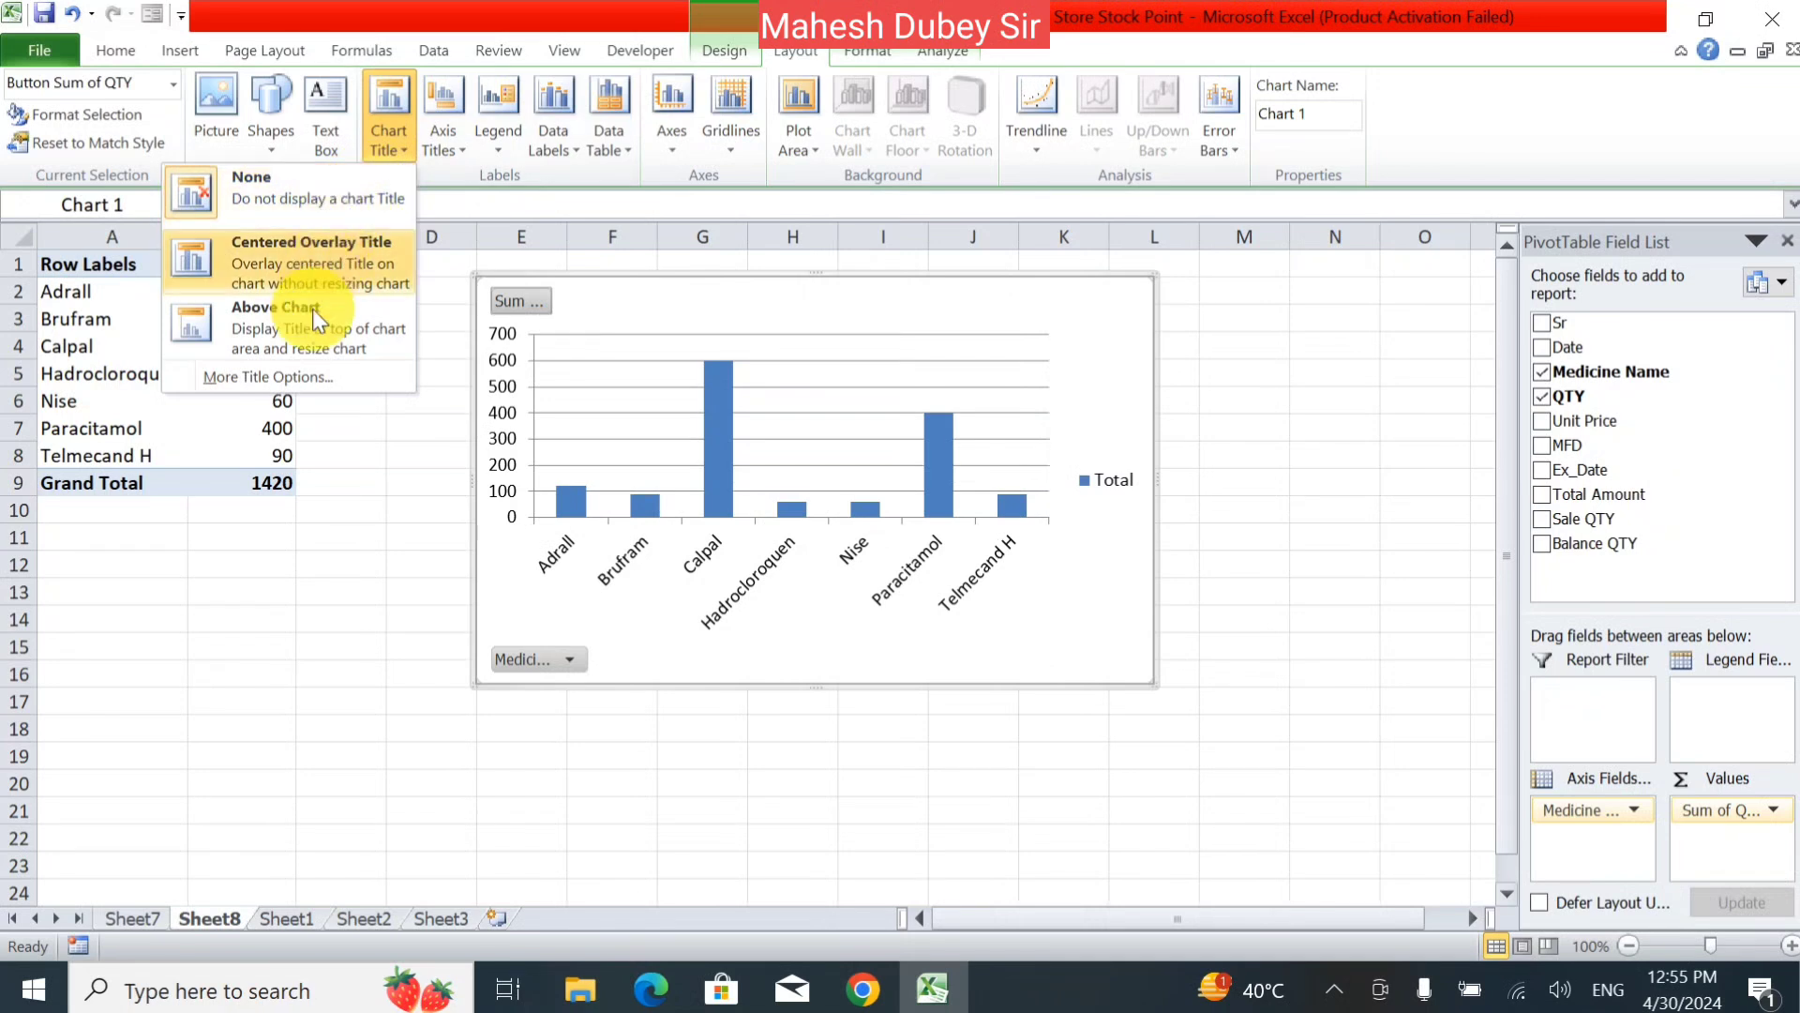
pyautogui.click(290, 265)
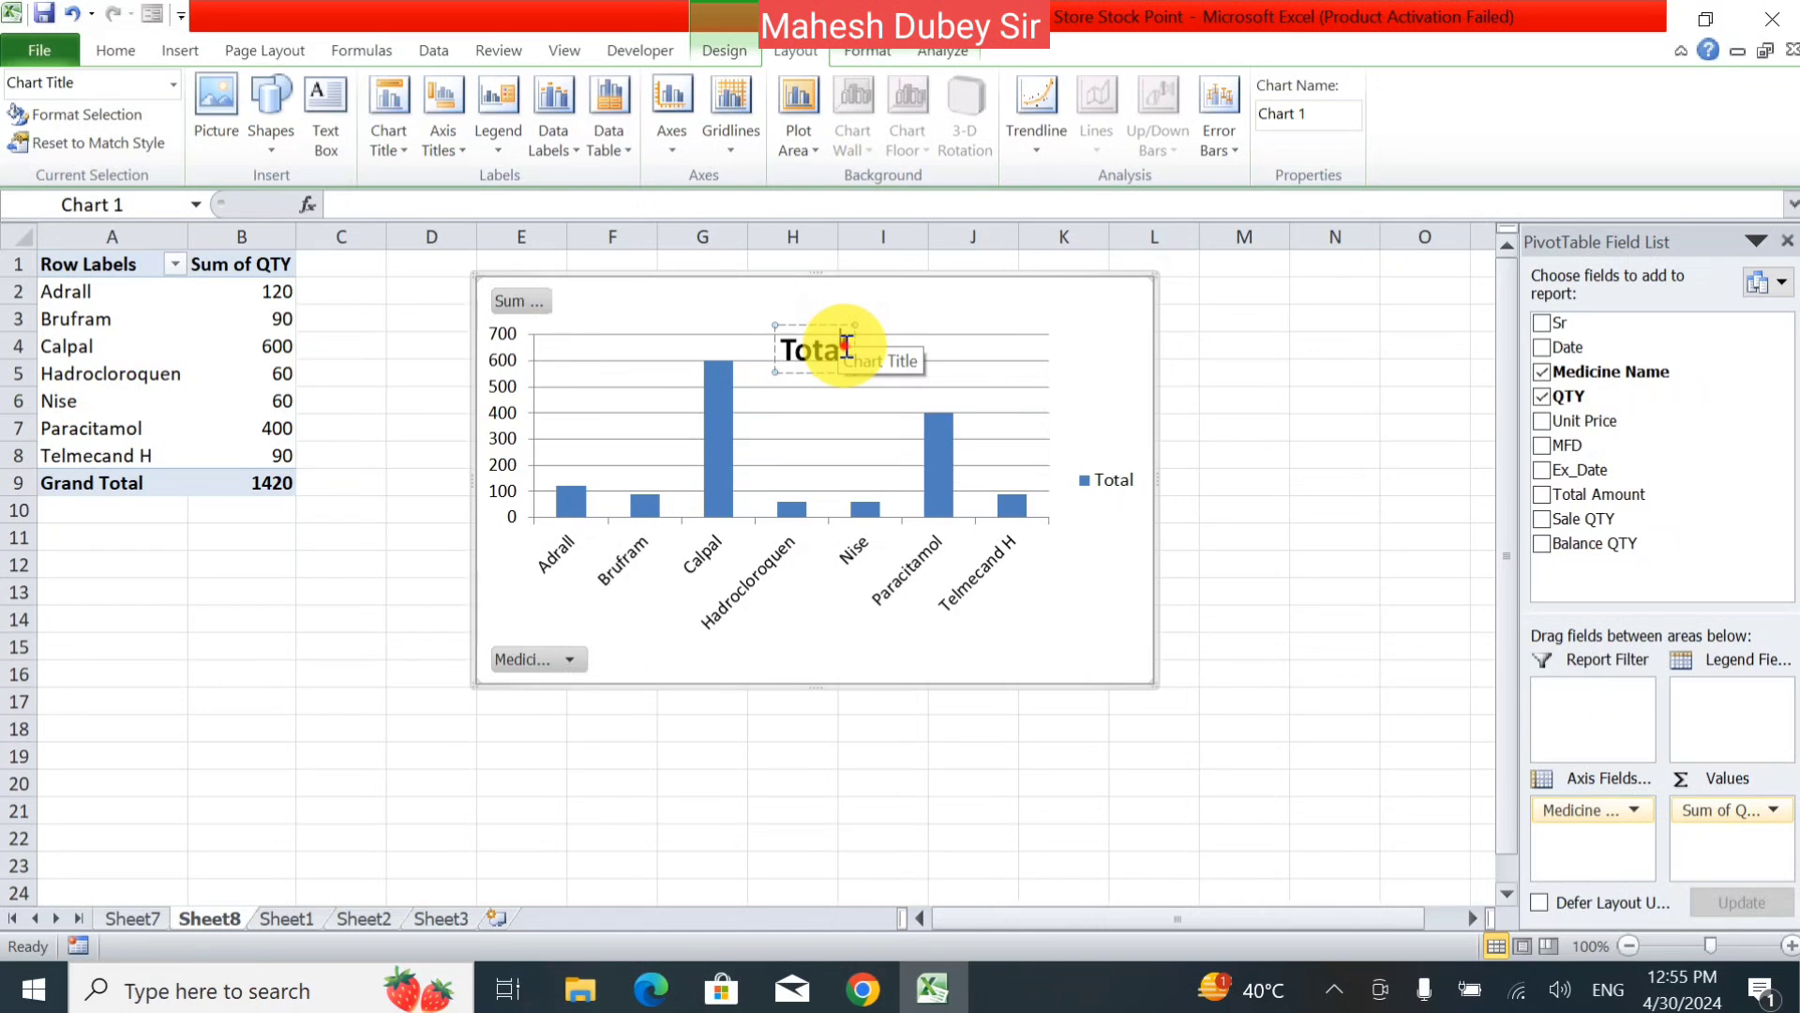
# - Change the chart title text to "Pivot" and move the title up above the plot area
pyautogui.moveTo(845, 347); pyautogui.dragTo(692, 341)
pyautogui.press('BackSpace')
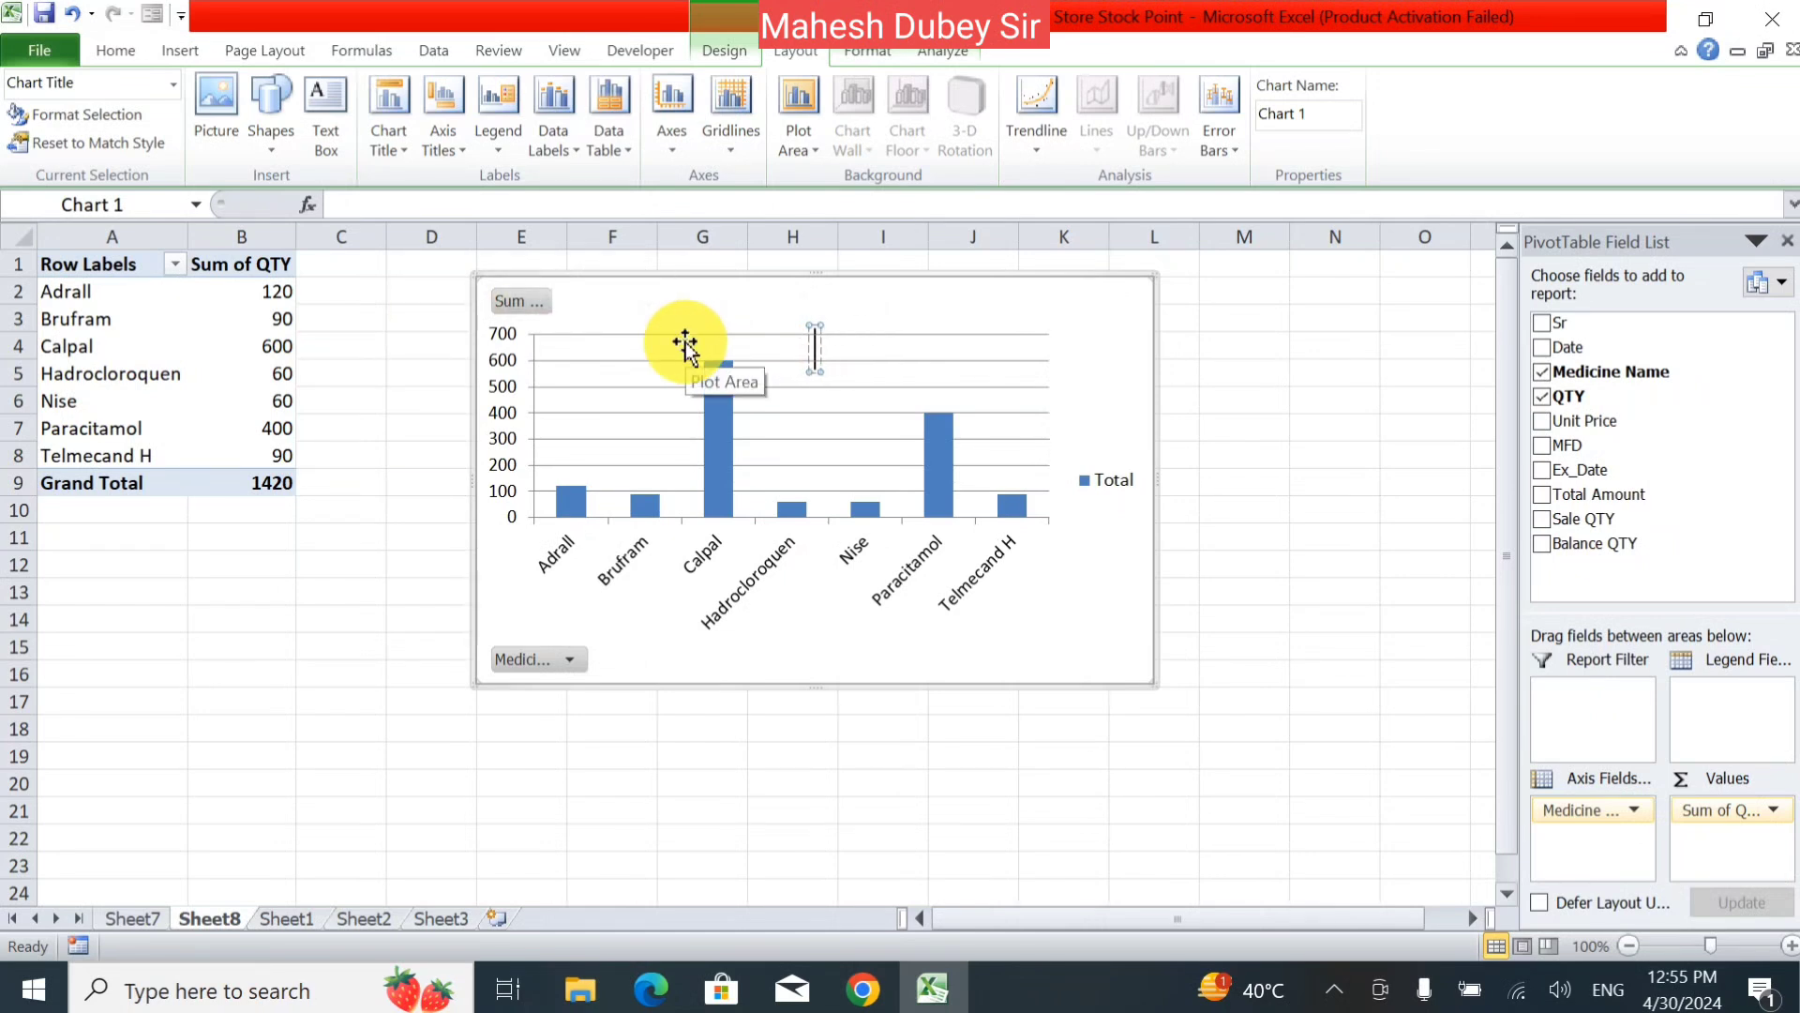
pyautogui.write('Pivot')
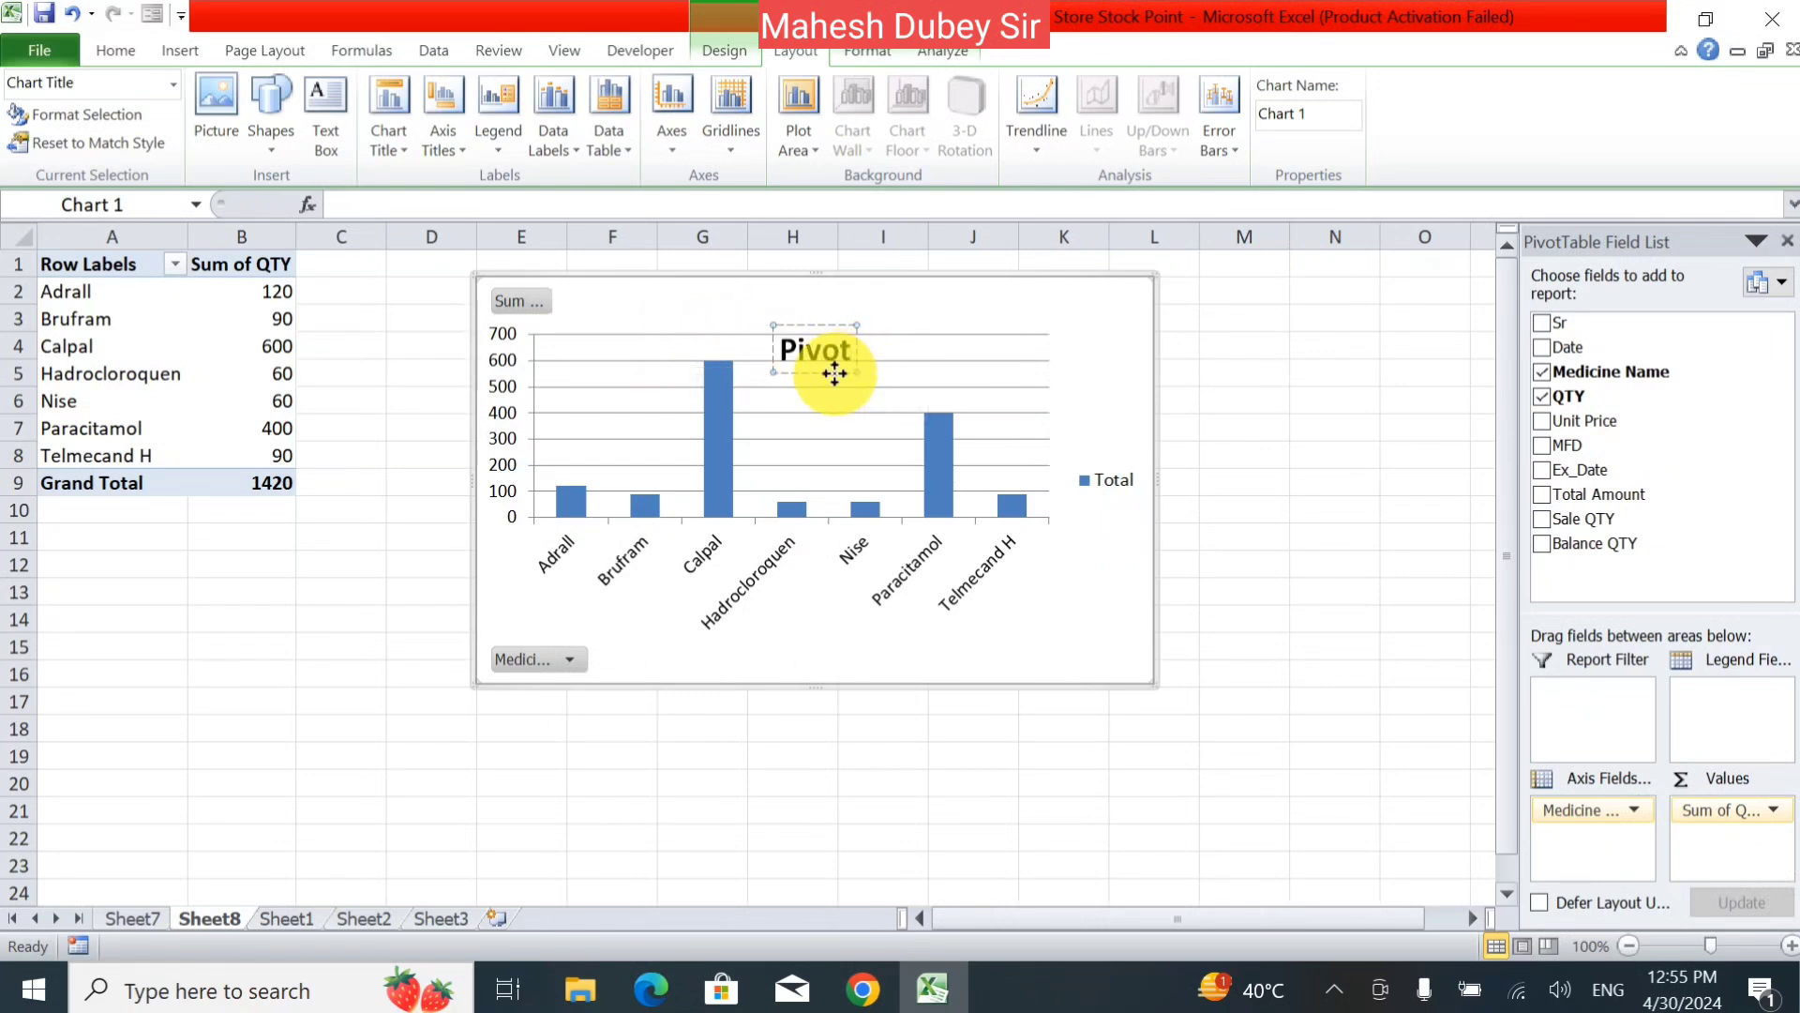
pyautogui.moveTo(834, 373); pyautogui.dragTo(835, 319)
pyautogui.click(1295, 557)
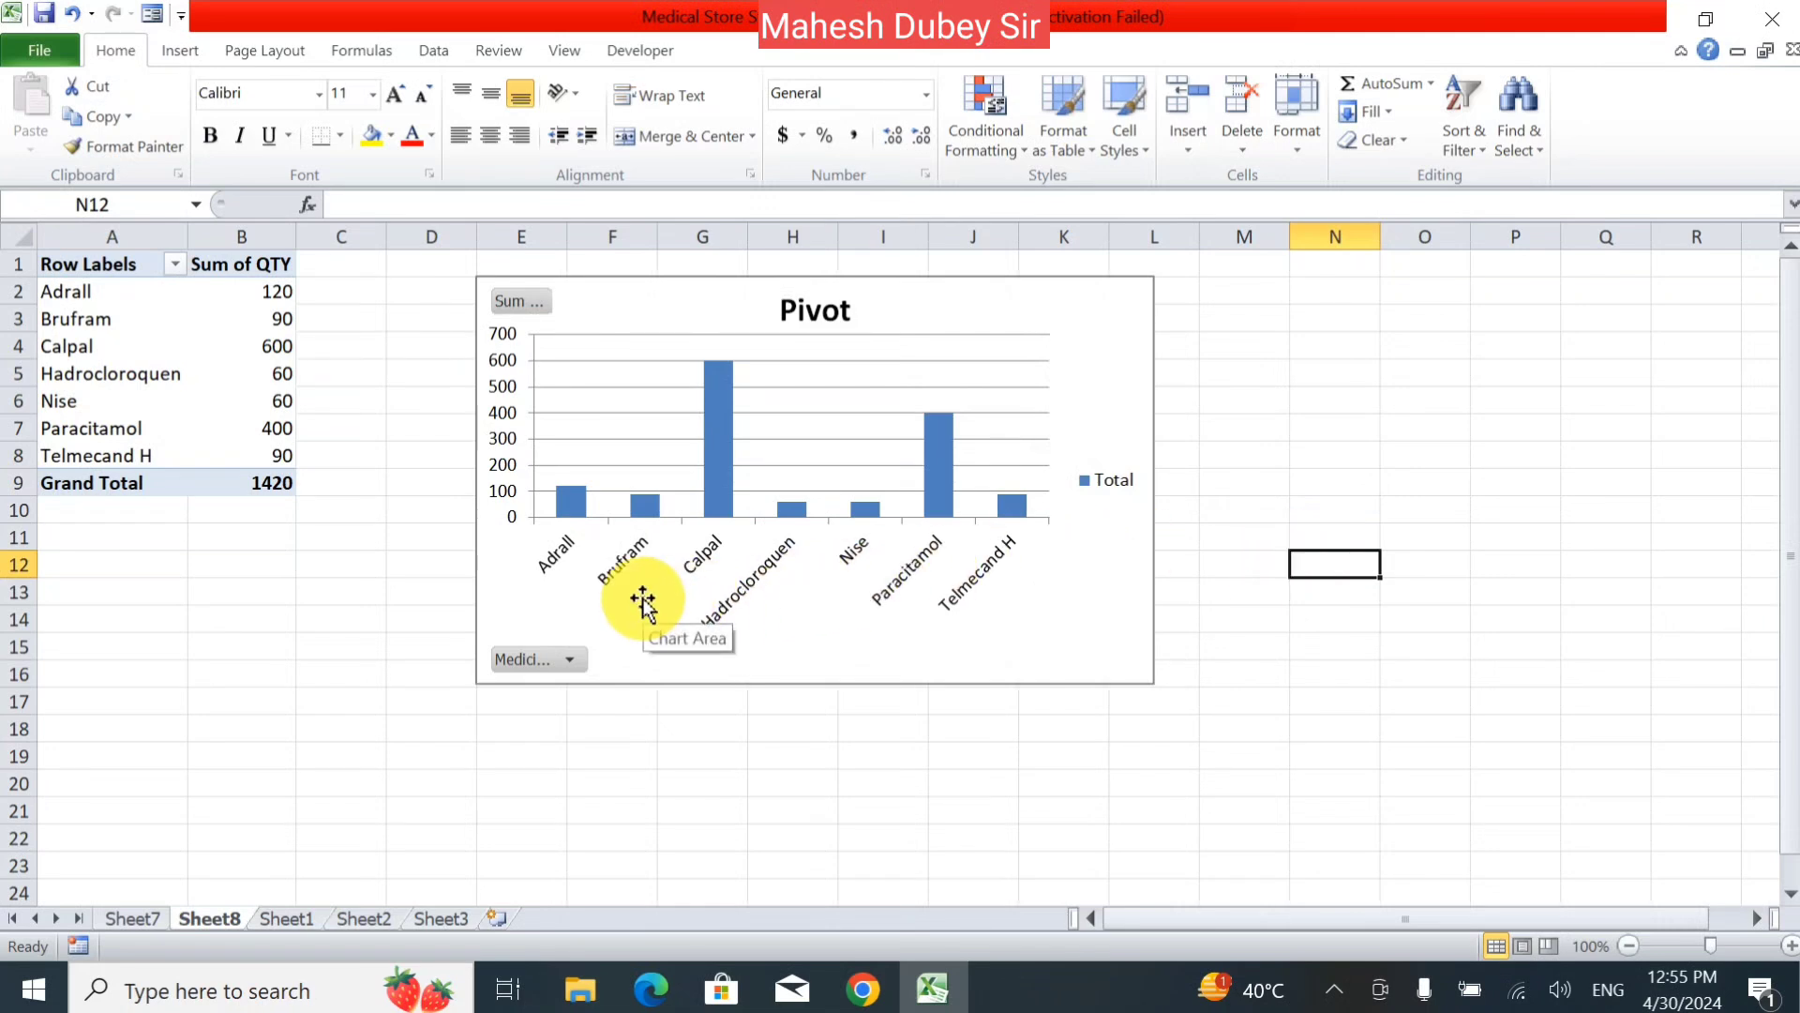
# - Filter the new PivotTable's row labels to show only Adrall in the table and chart
pyautogui.click(182, 264)
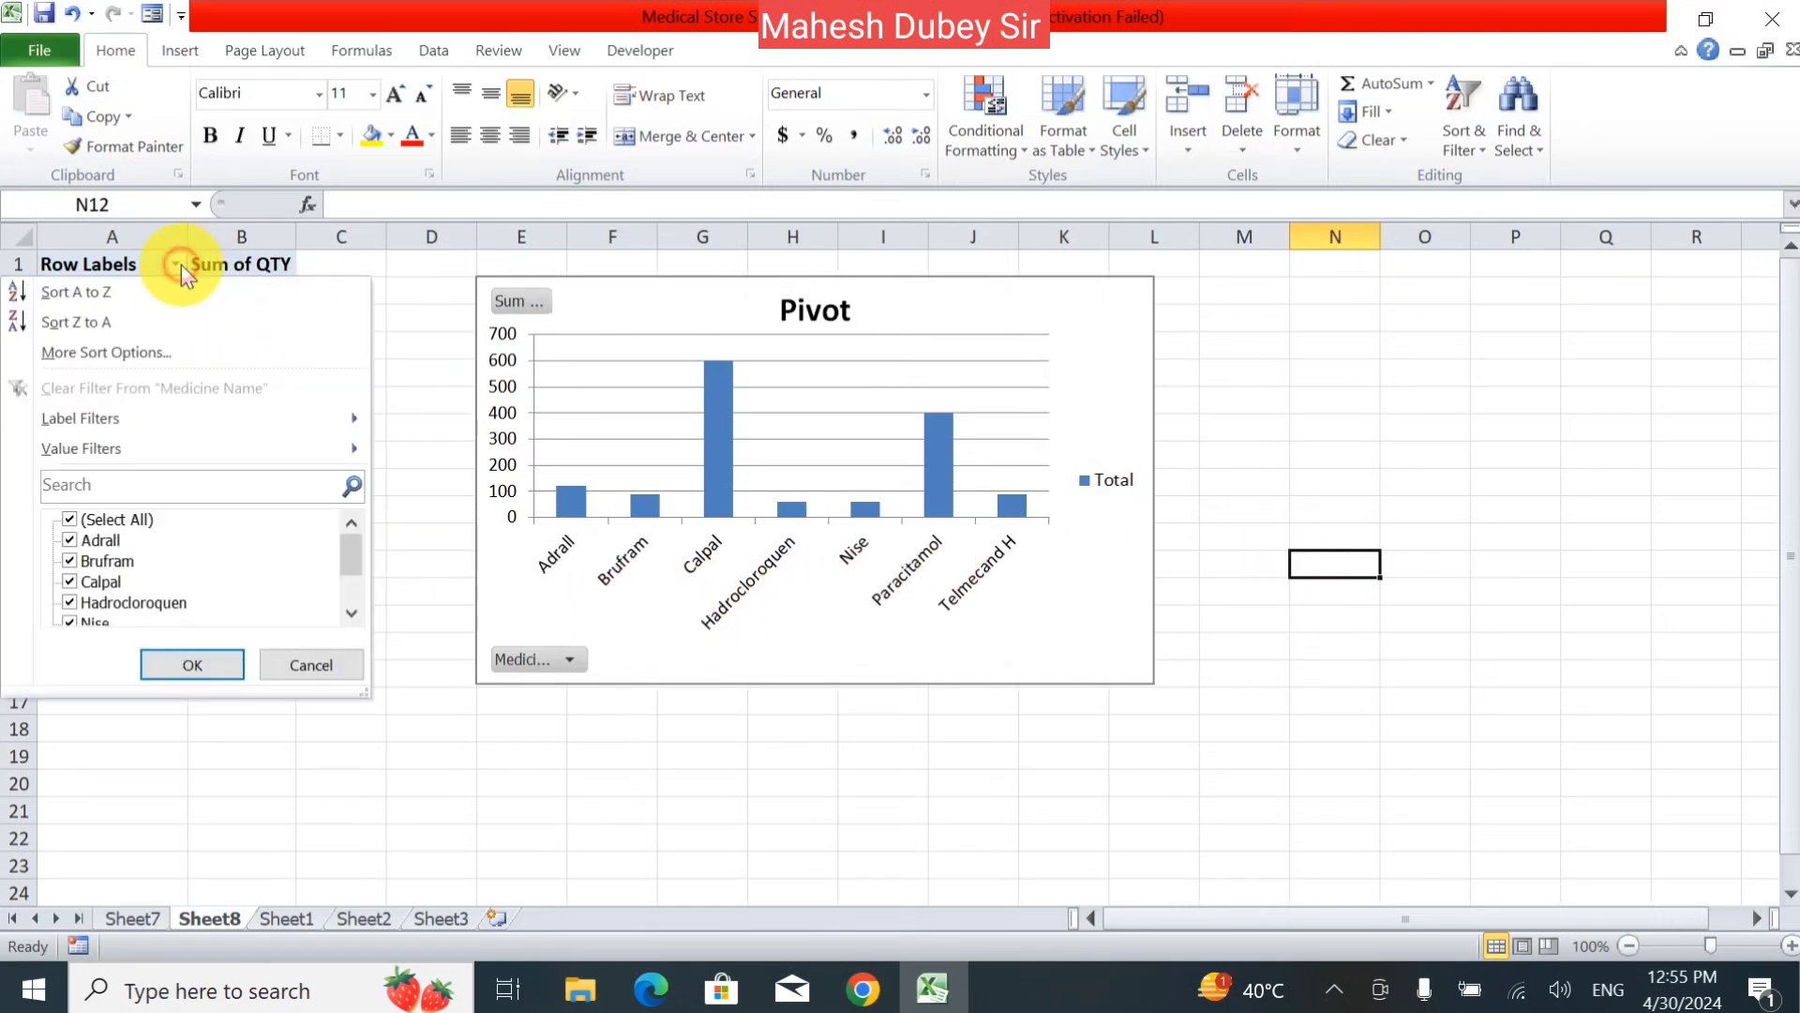
pyautogui.click(104, 519)
pyautogui.click(69, 520)
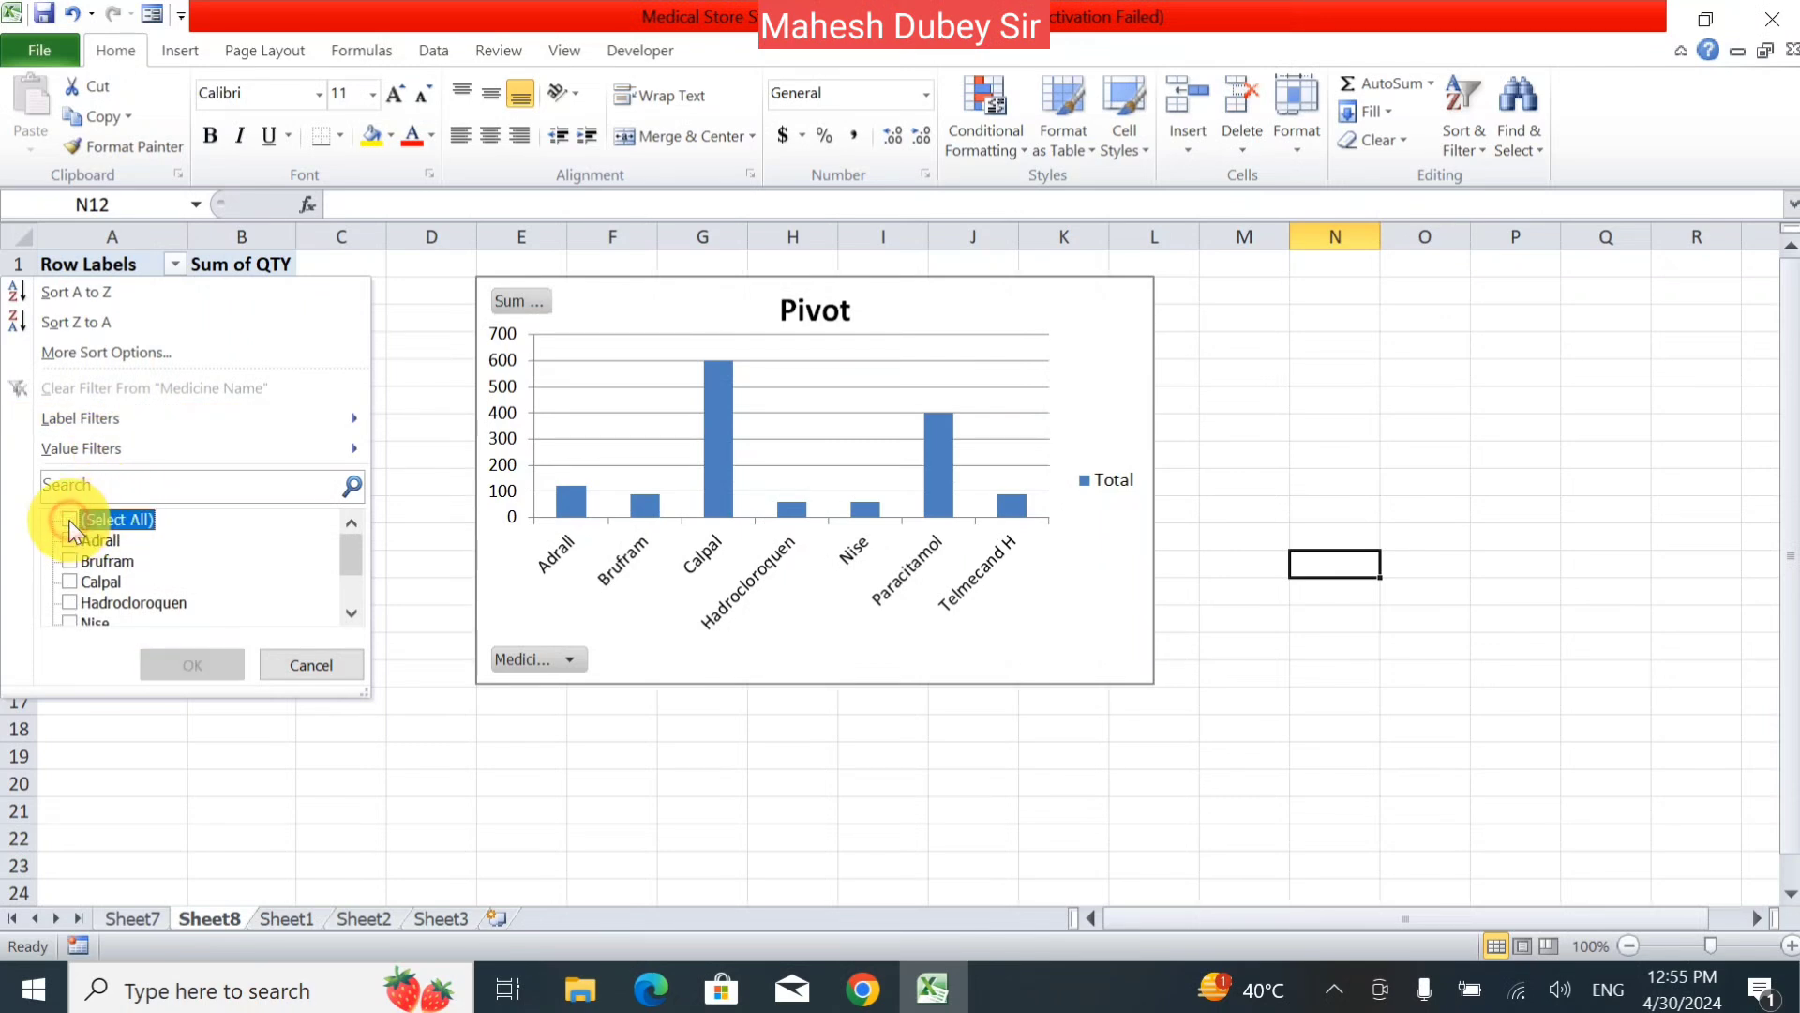
pyautogui.click(70, 544)
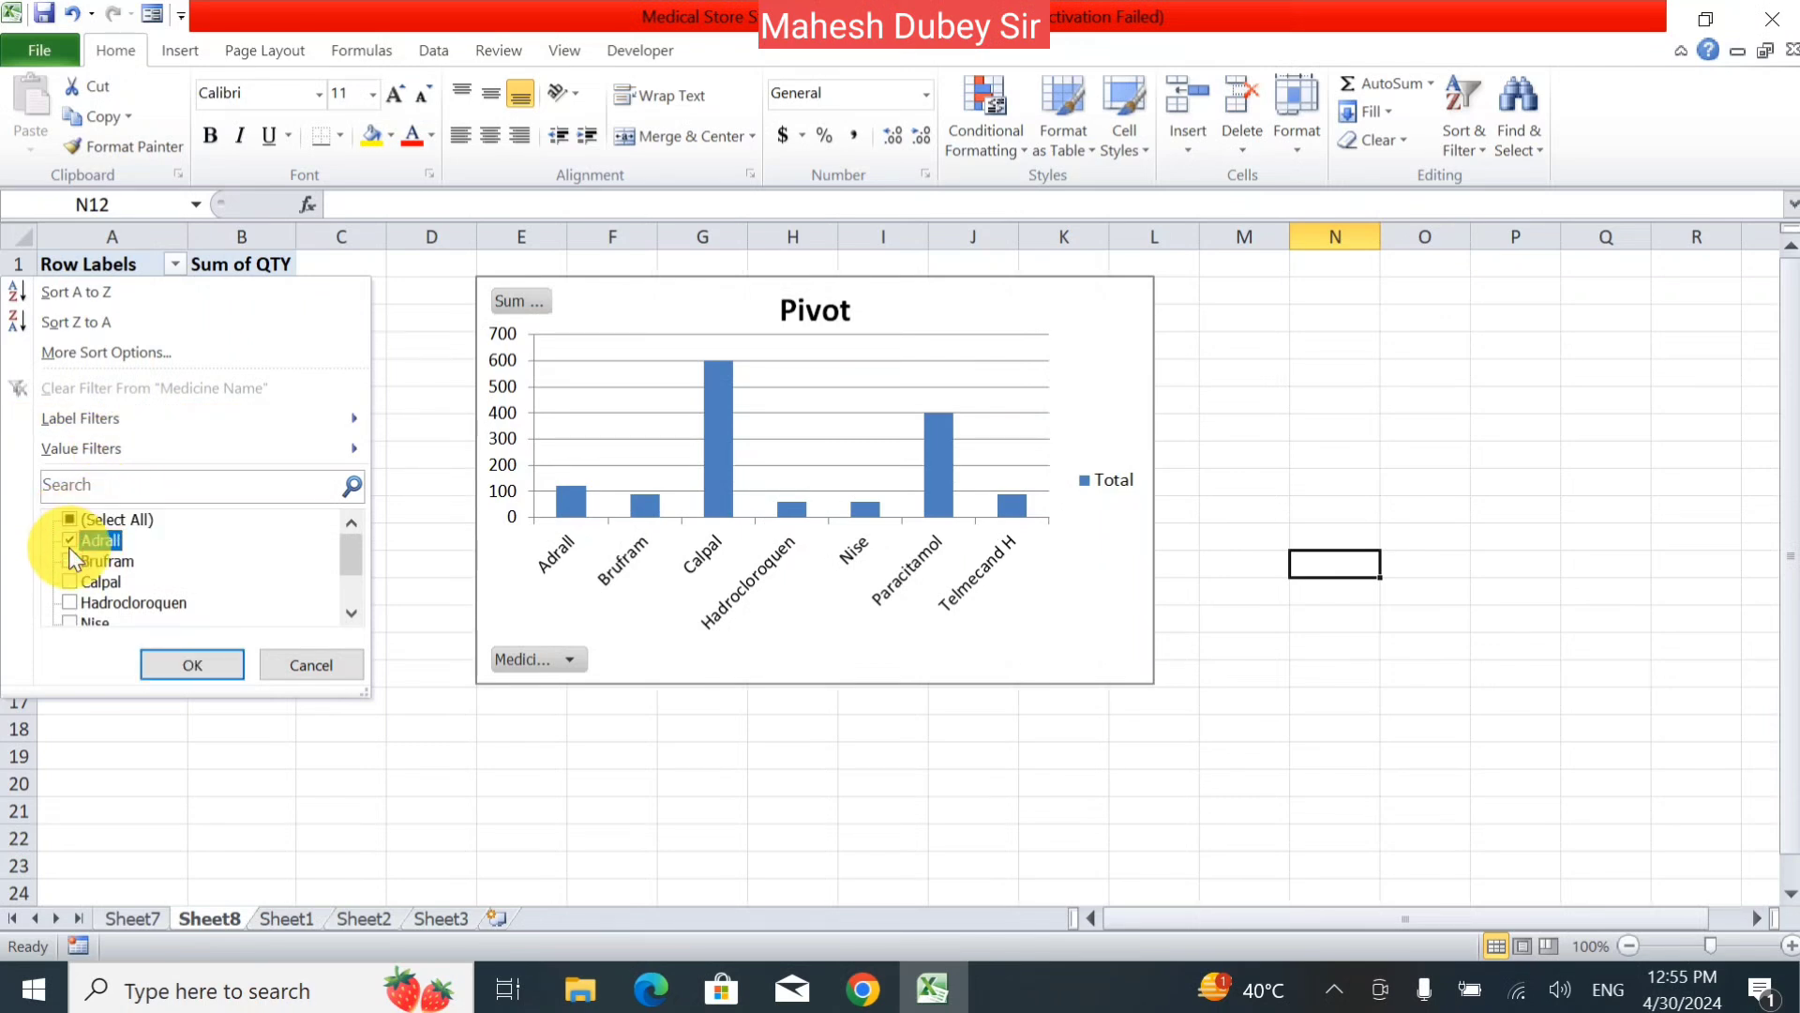
pyautogui.click(164, 676)
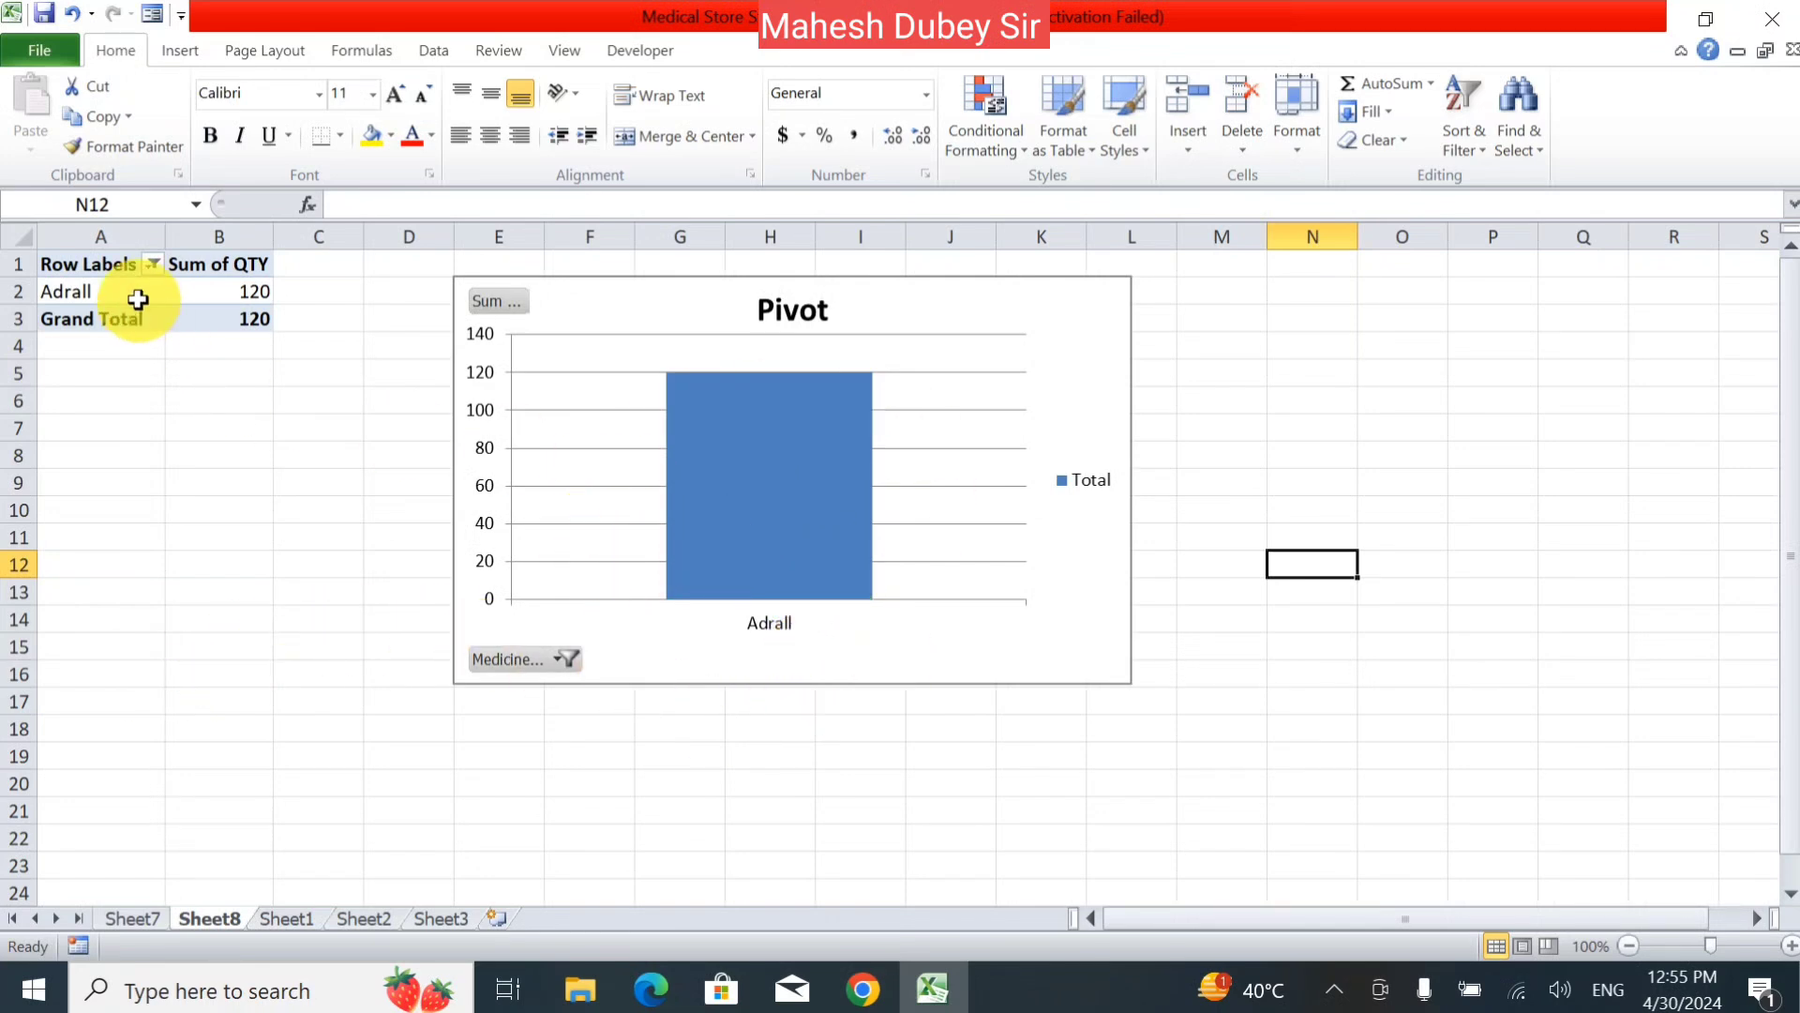
# - Add Brufram to the medicine name filter alongside Adrall
pyautogui.click(153, 270)
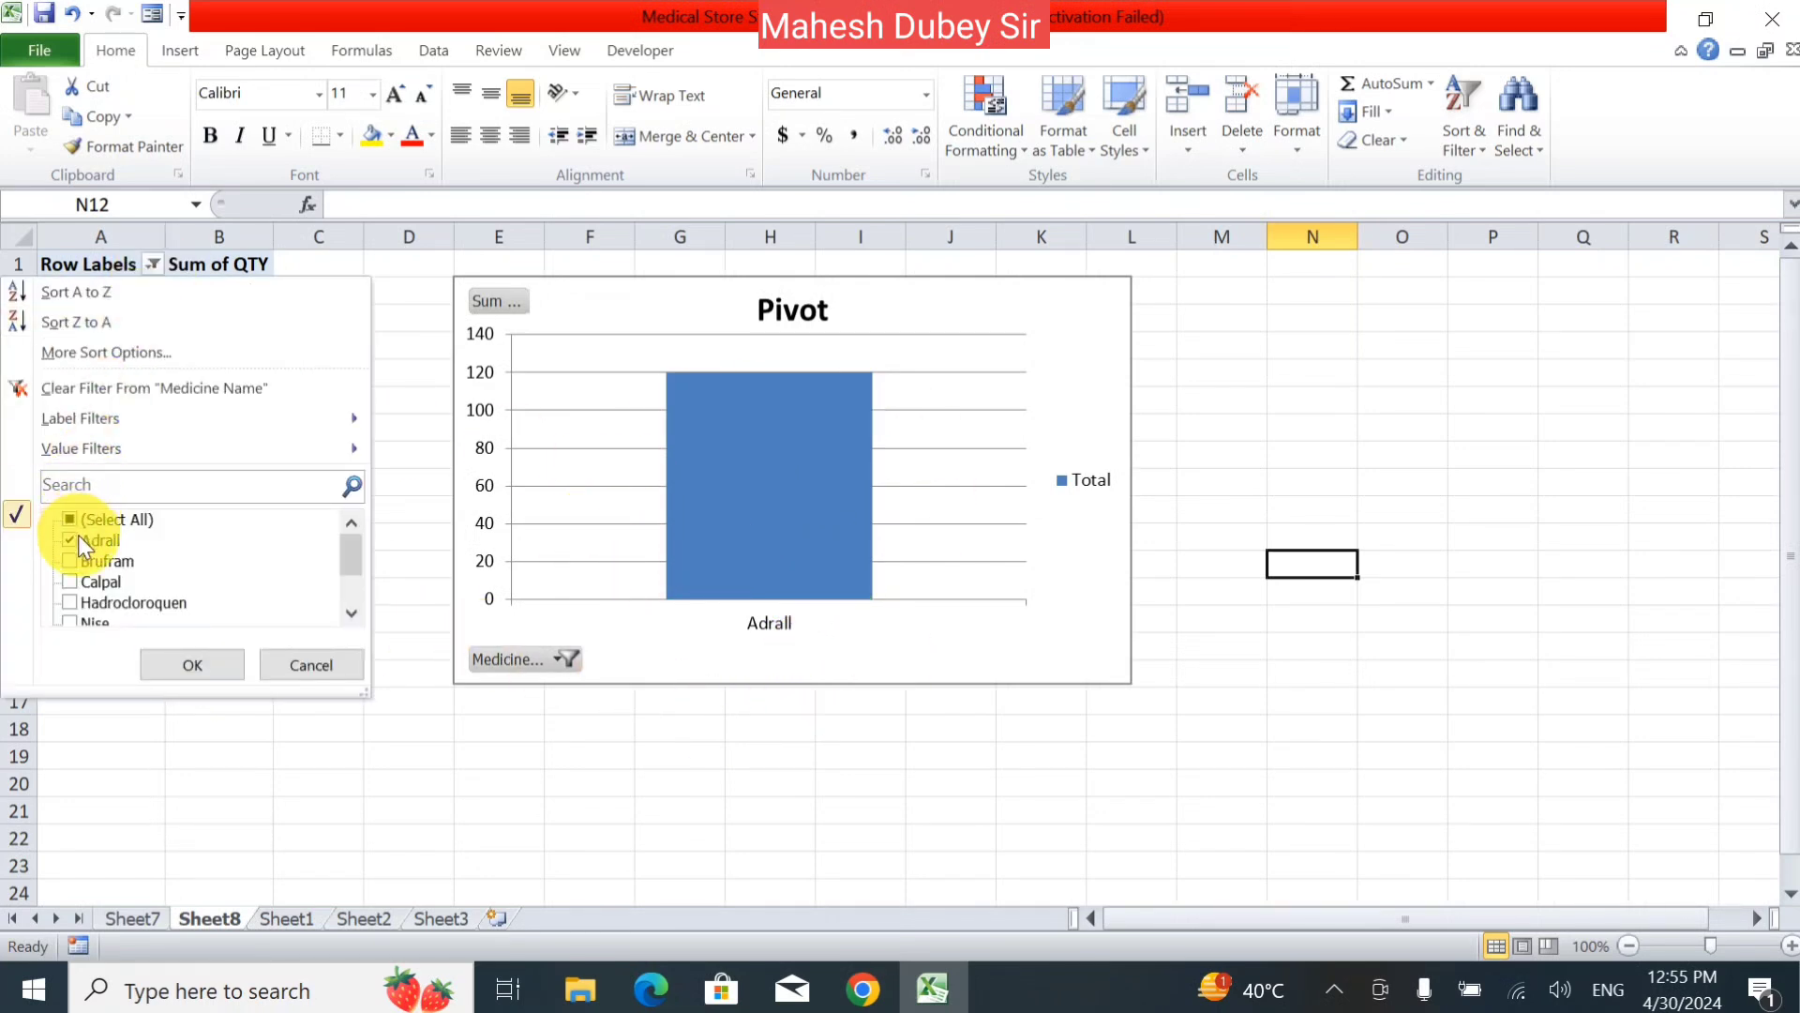
pyautogui.click(75, 562)
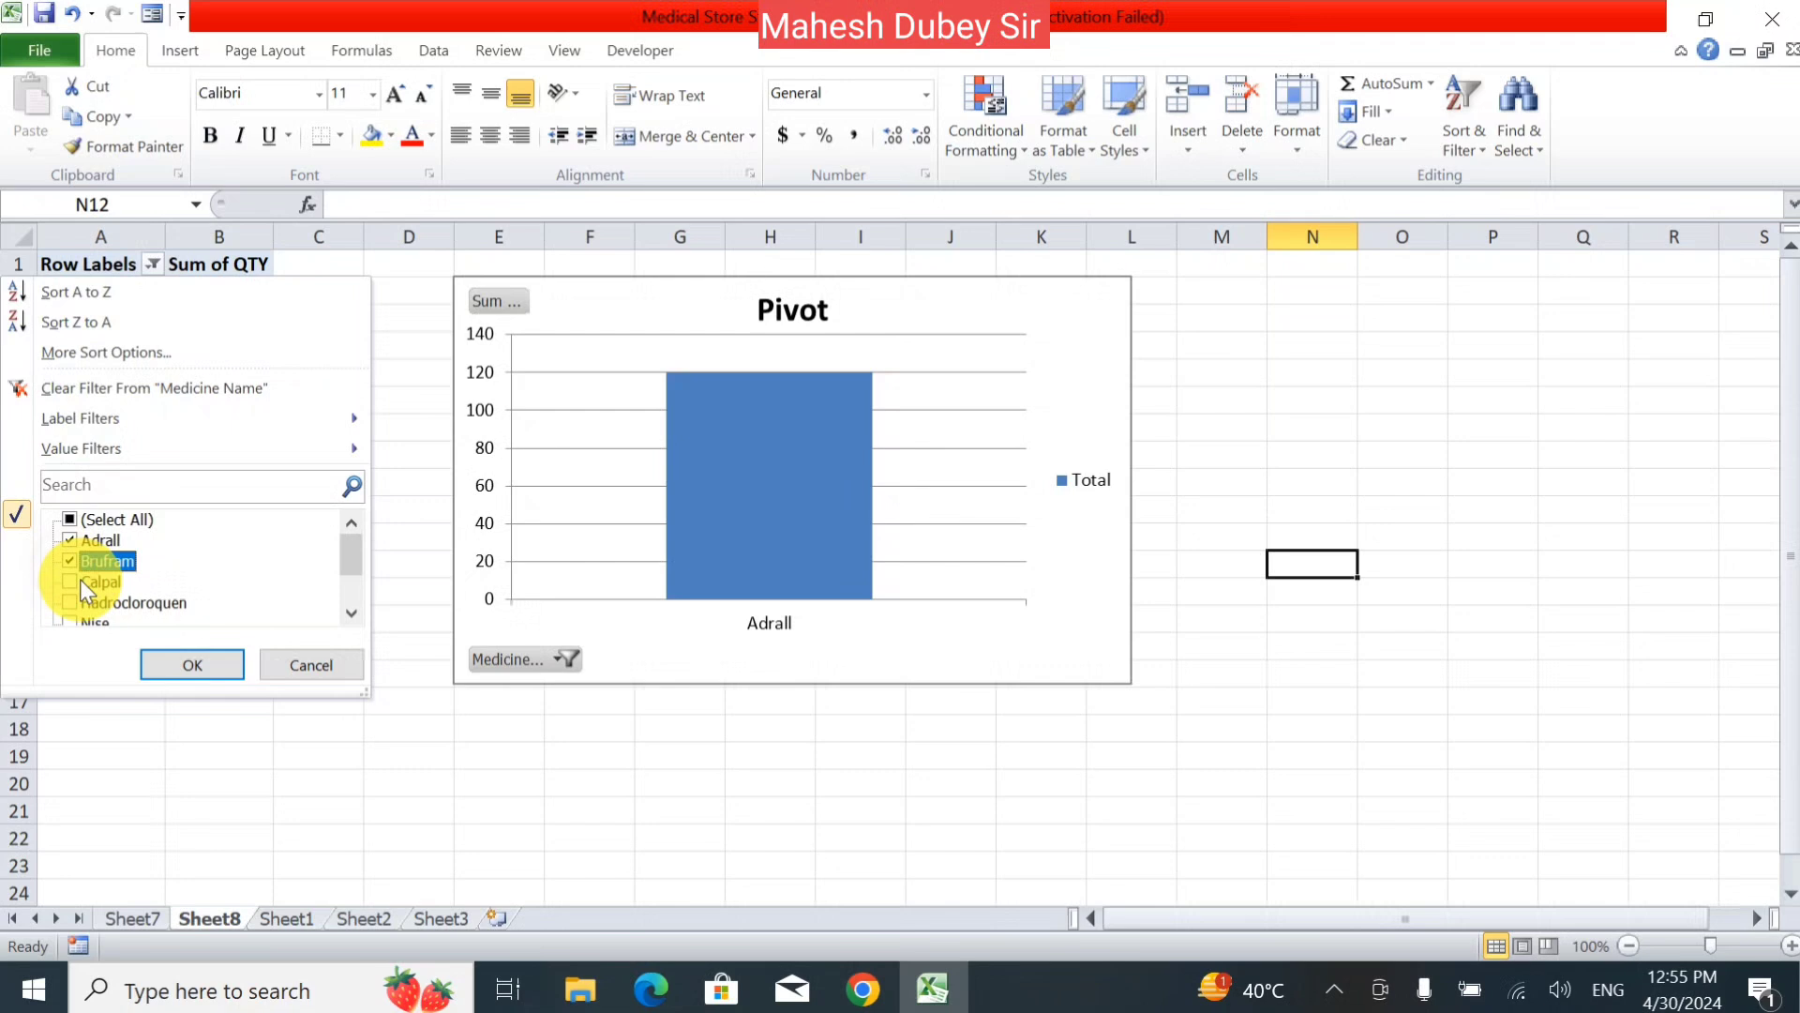
pyautogui.click(185, 668)
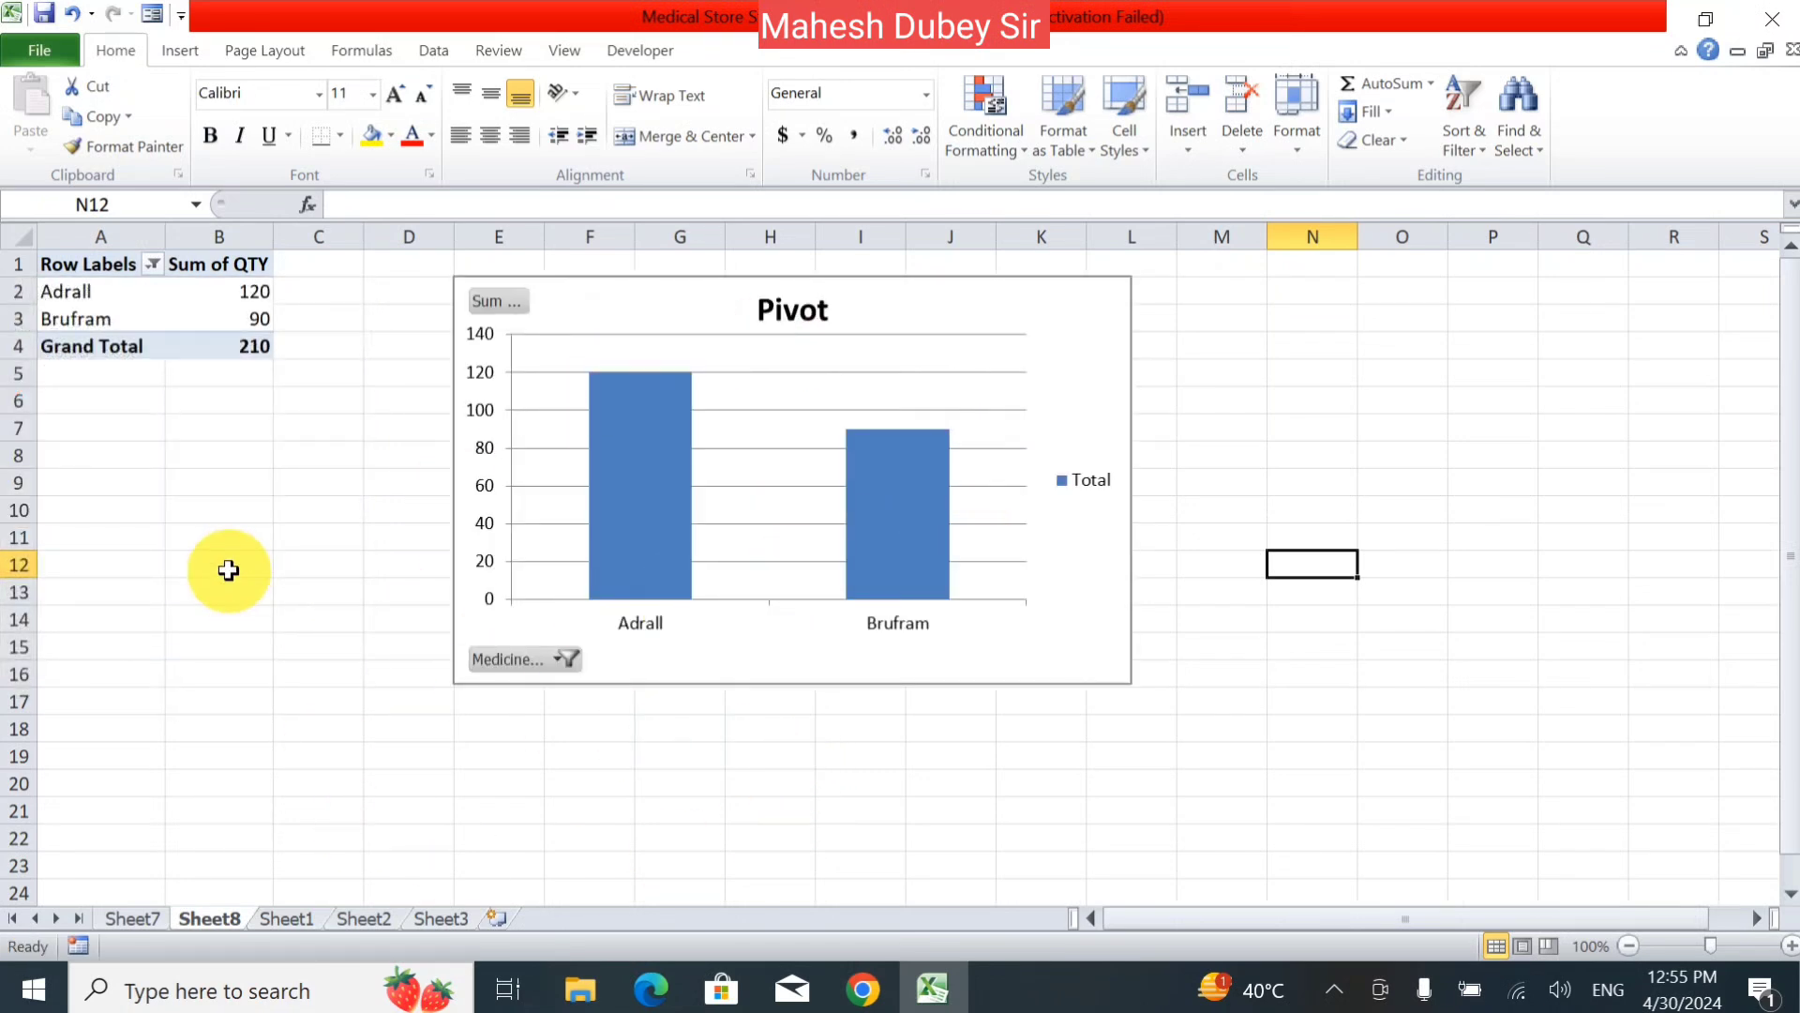
# - Switch to Sheet1, which holds the medical store stock data
pyautogui.click(176, 53)
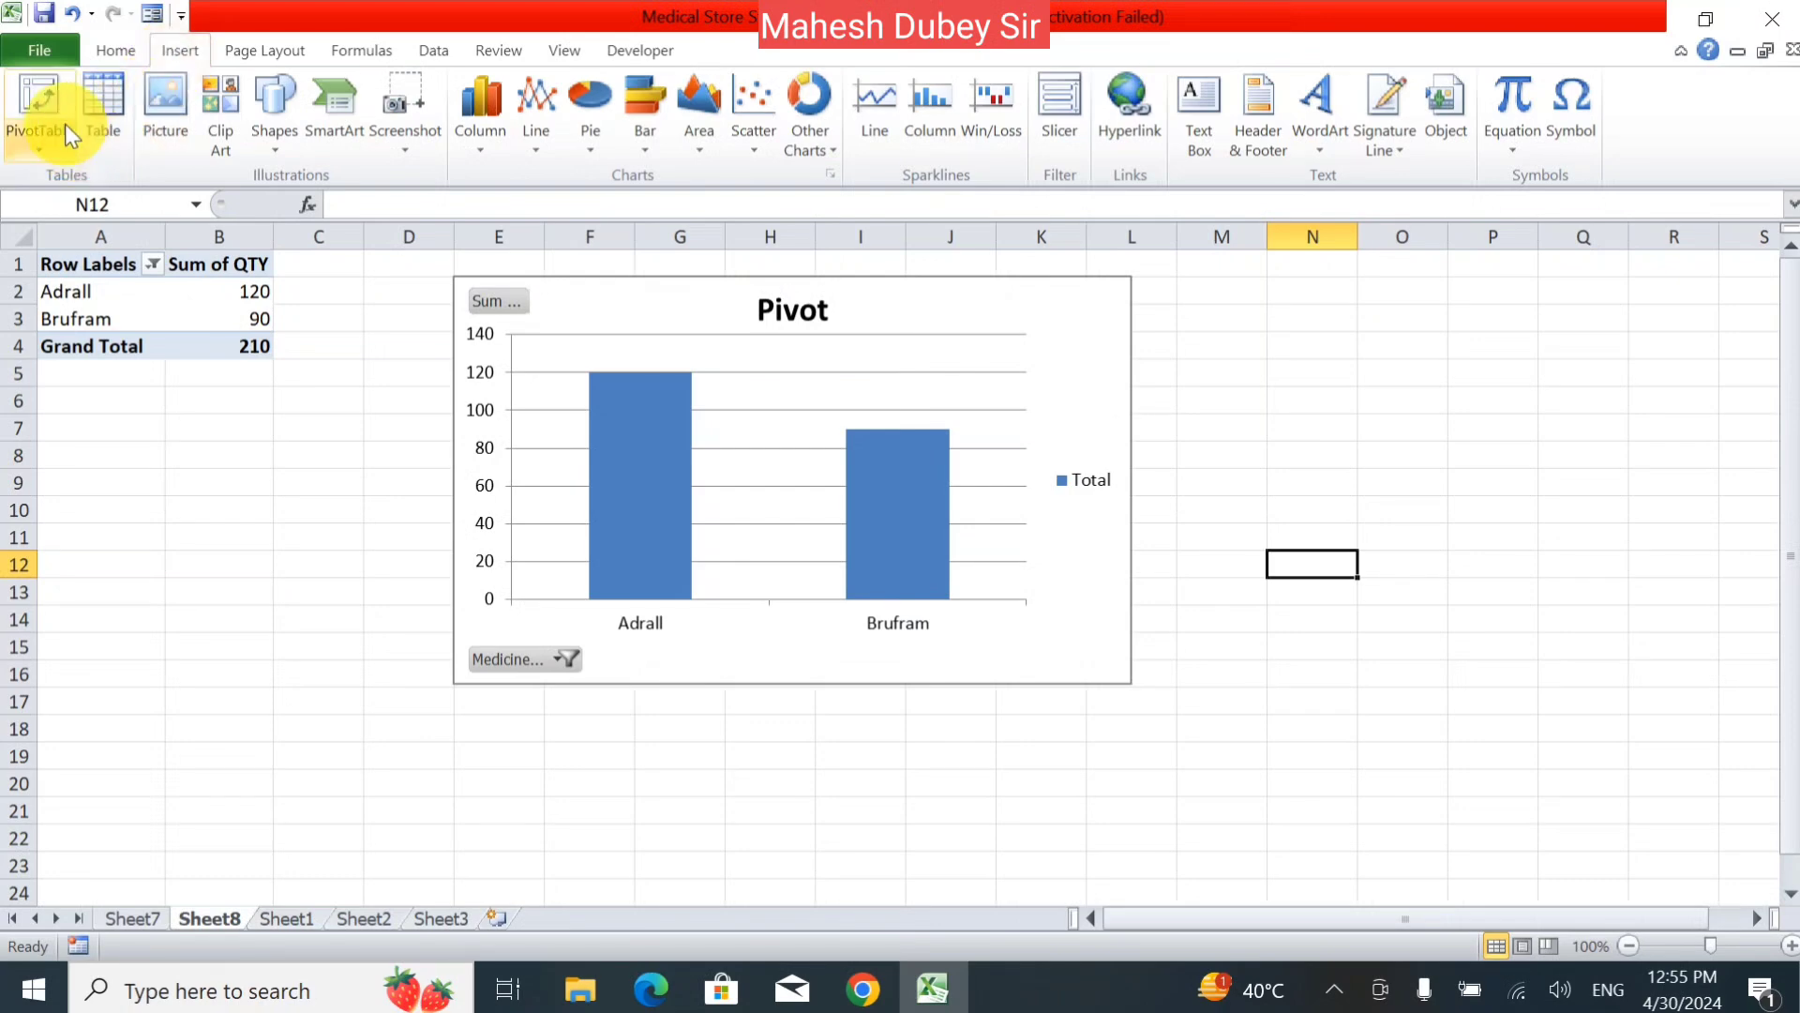
pyautogui.click(296, 915)
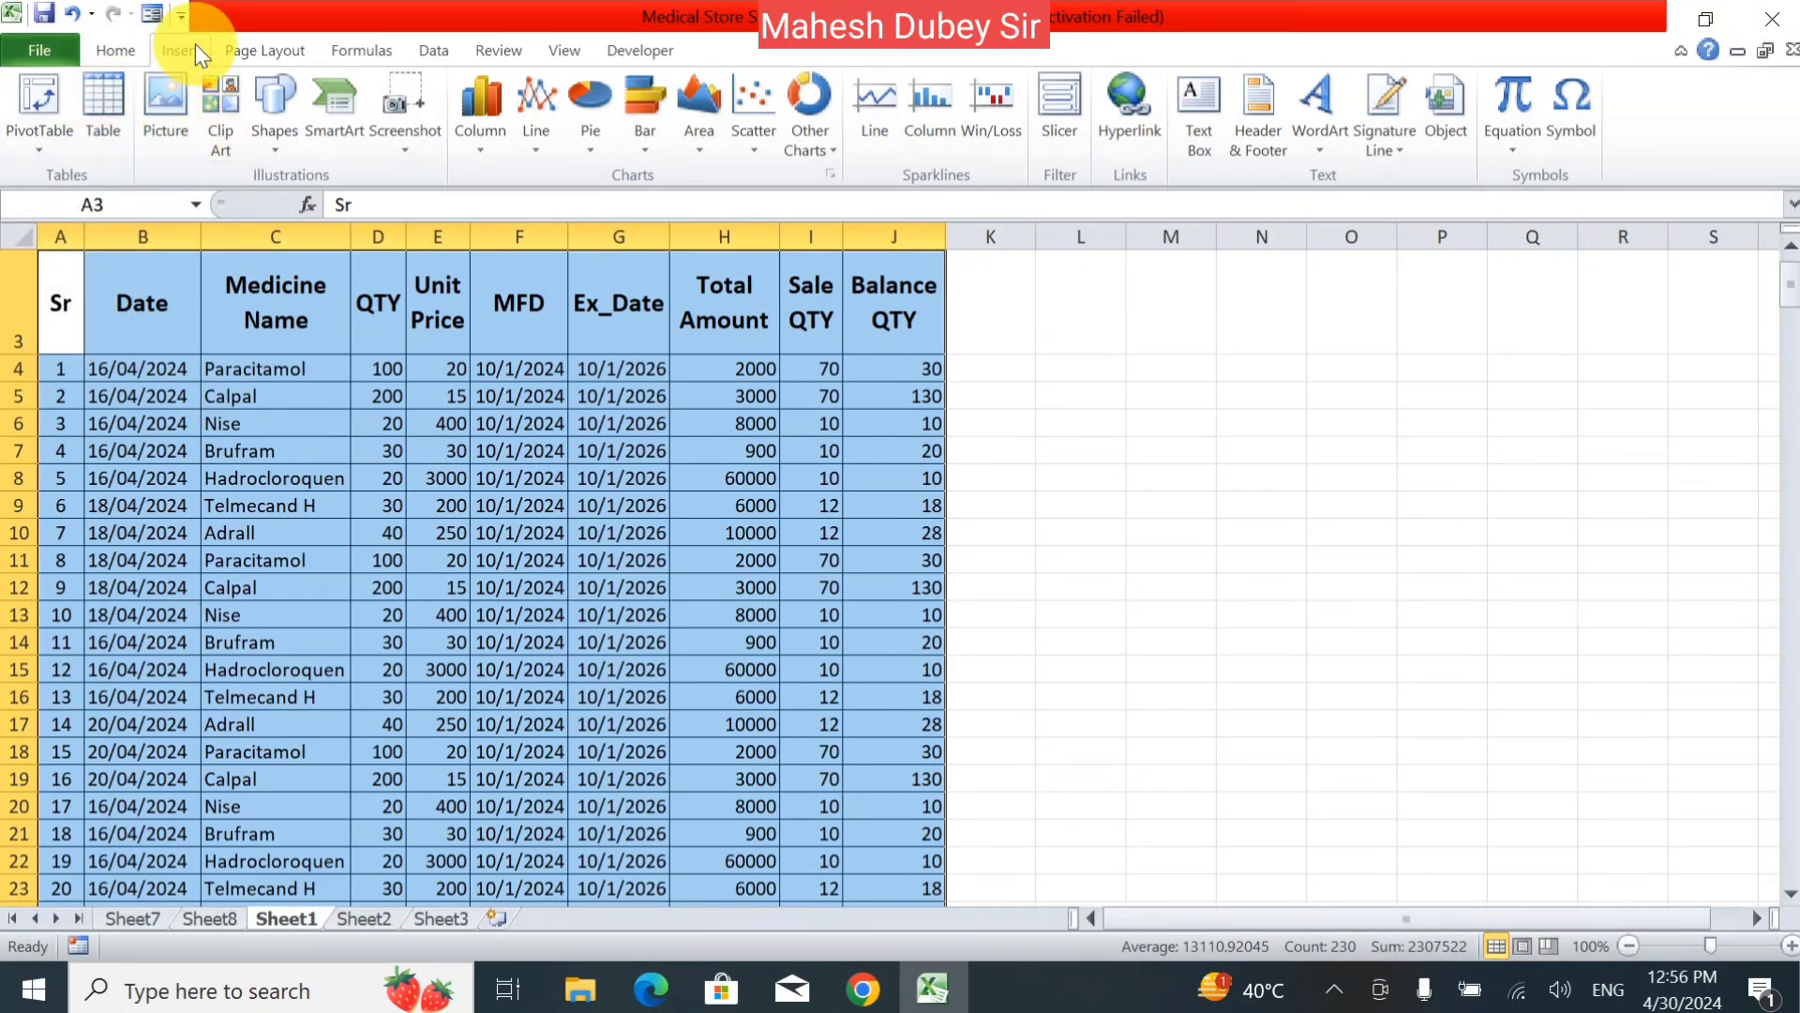
pyautogui.click(193, 369)
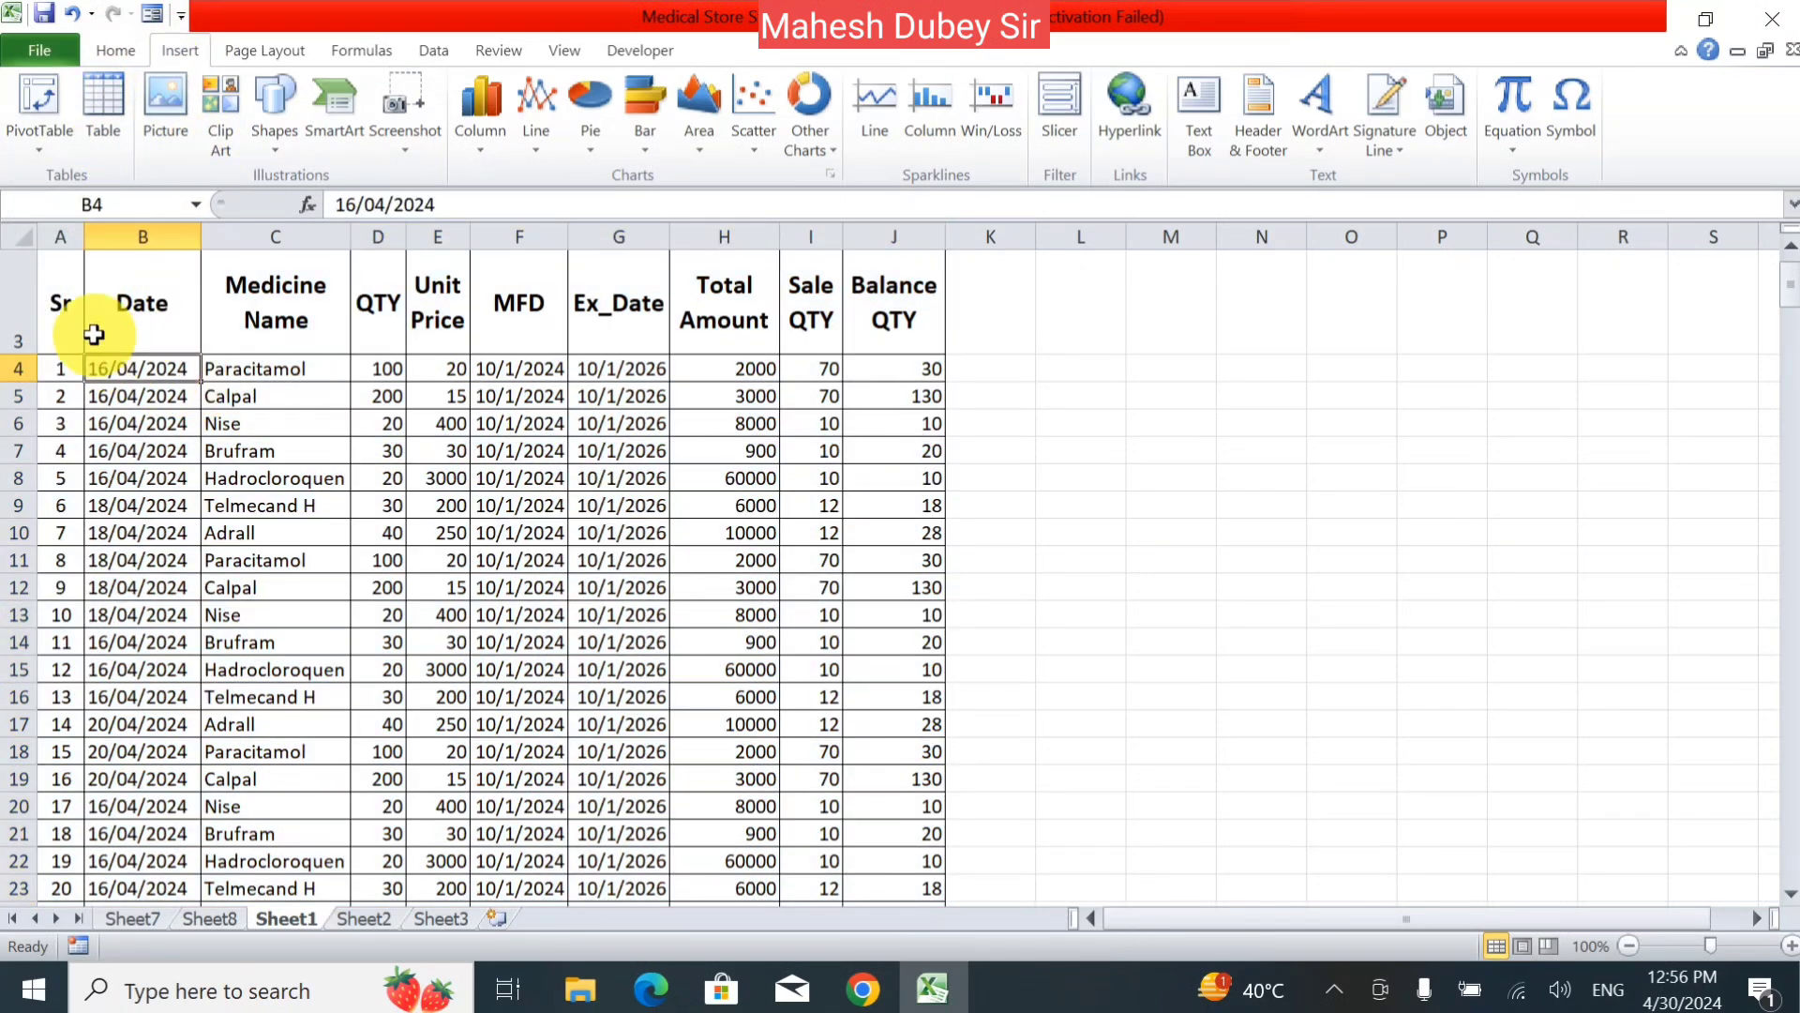
pyautogui.click(103, 129)
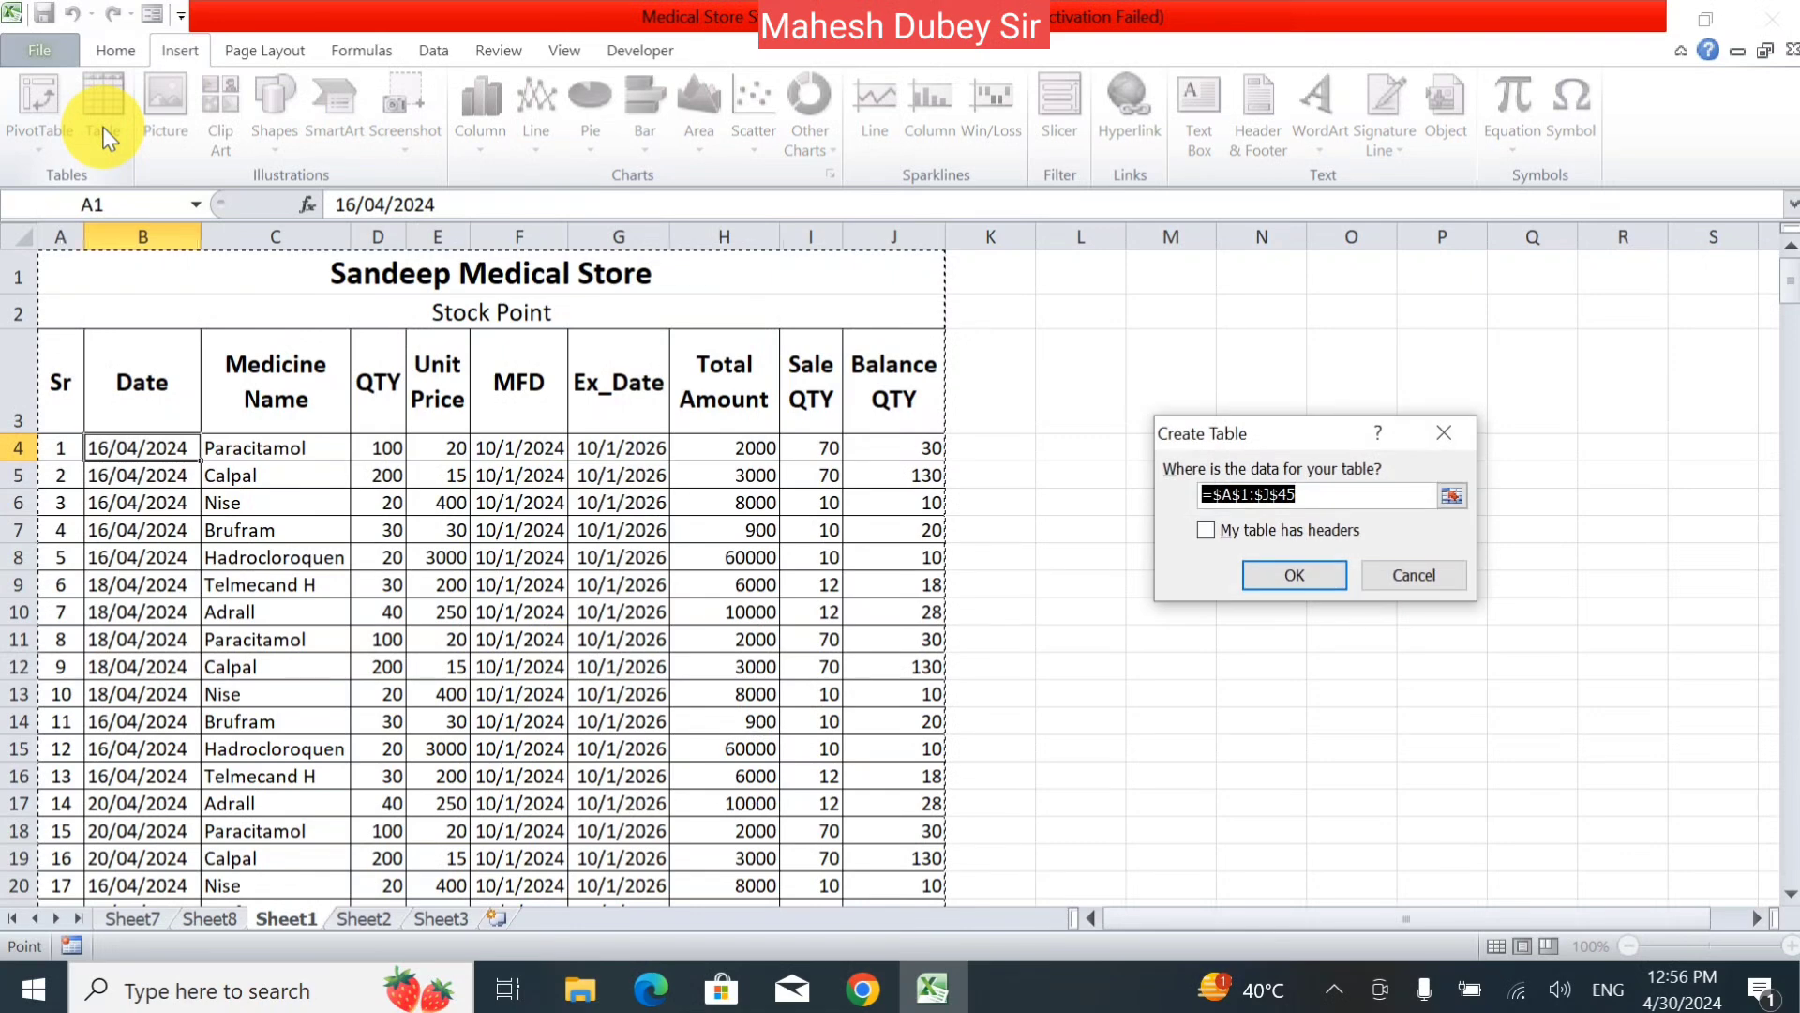
pyautogui.click(1434, 577)
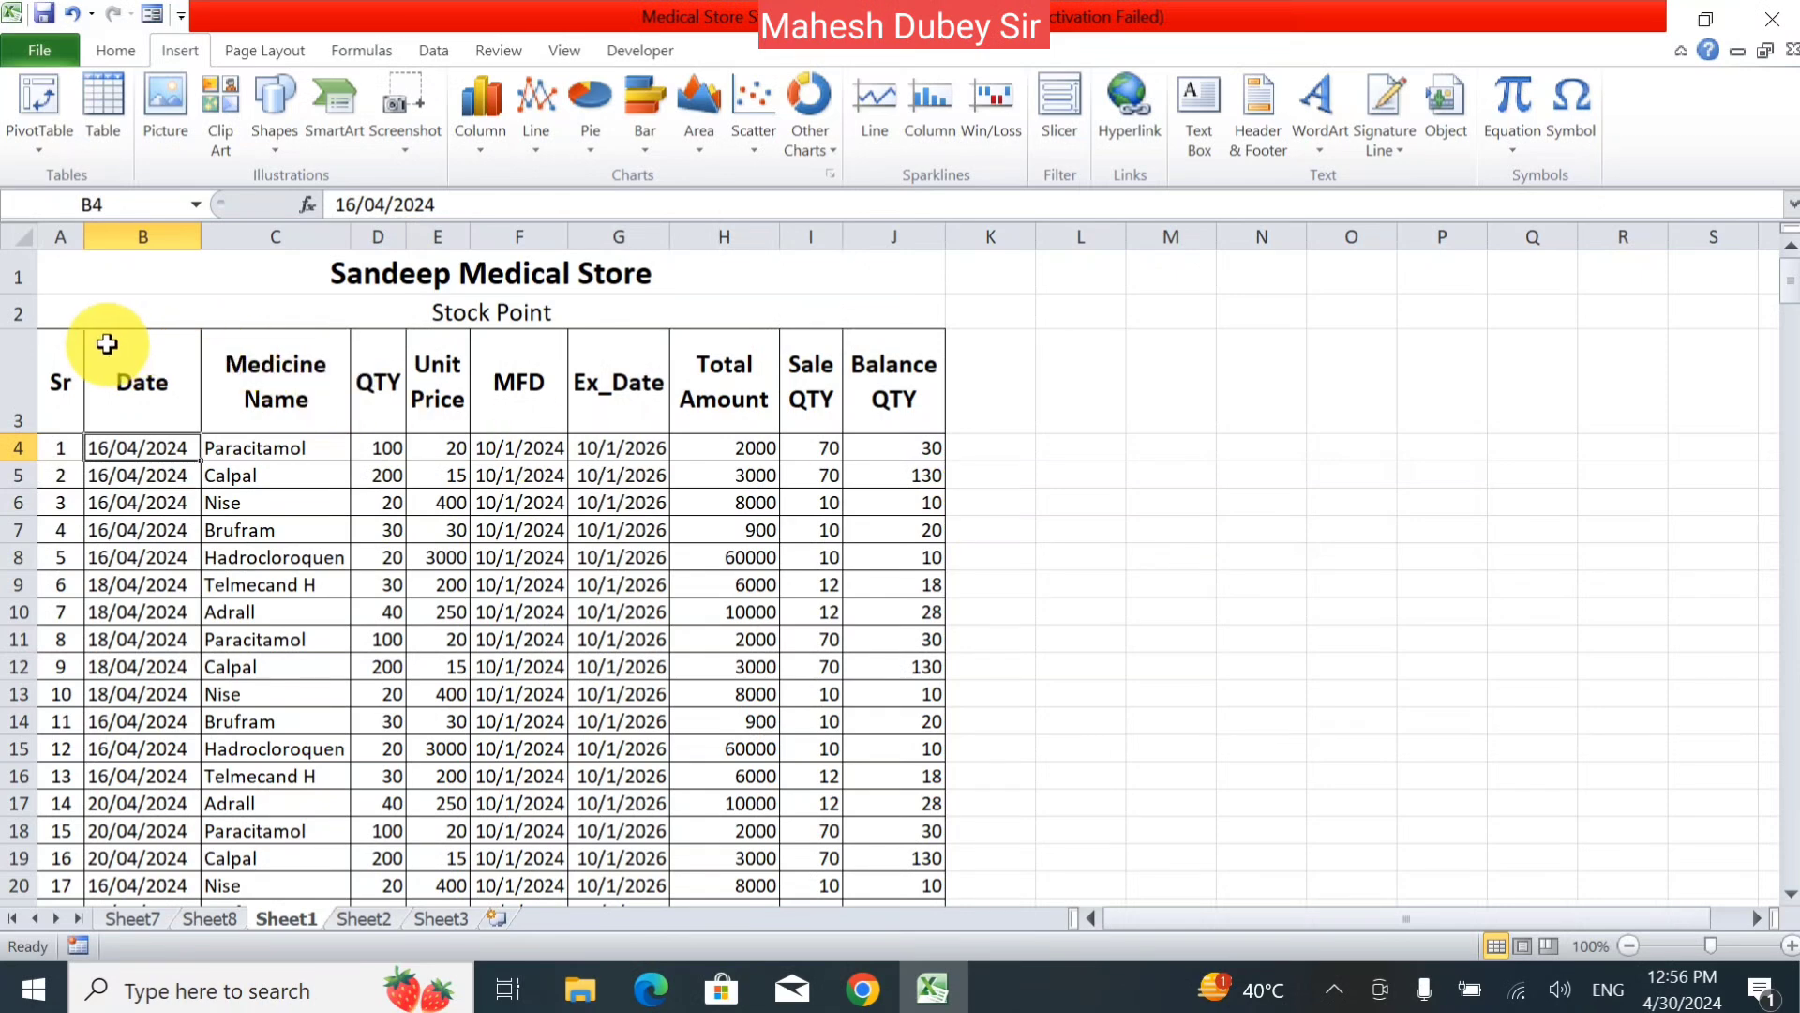
# - Convert the stock range A3:J21 on Sheet1 into a table that has headers
pyautogui.moveTo(54, 372); pyautogui.dragTo(891, 902)
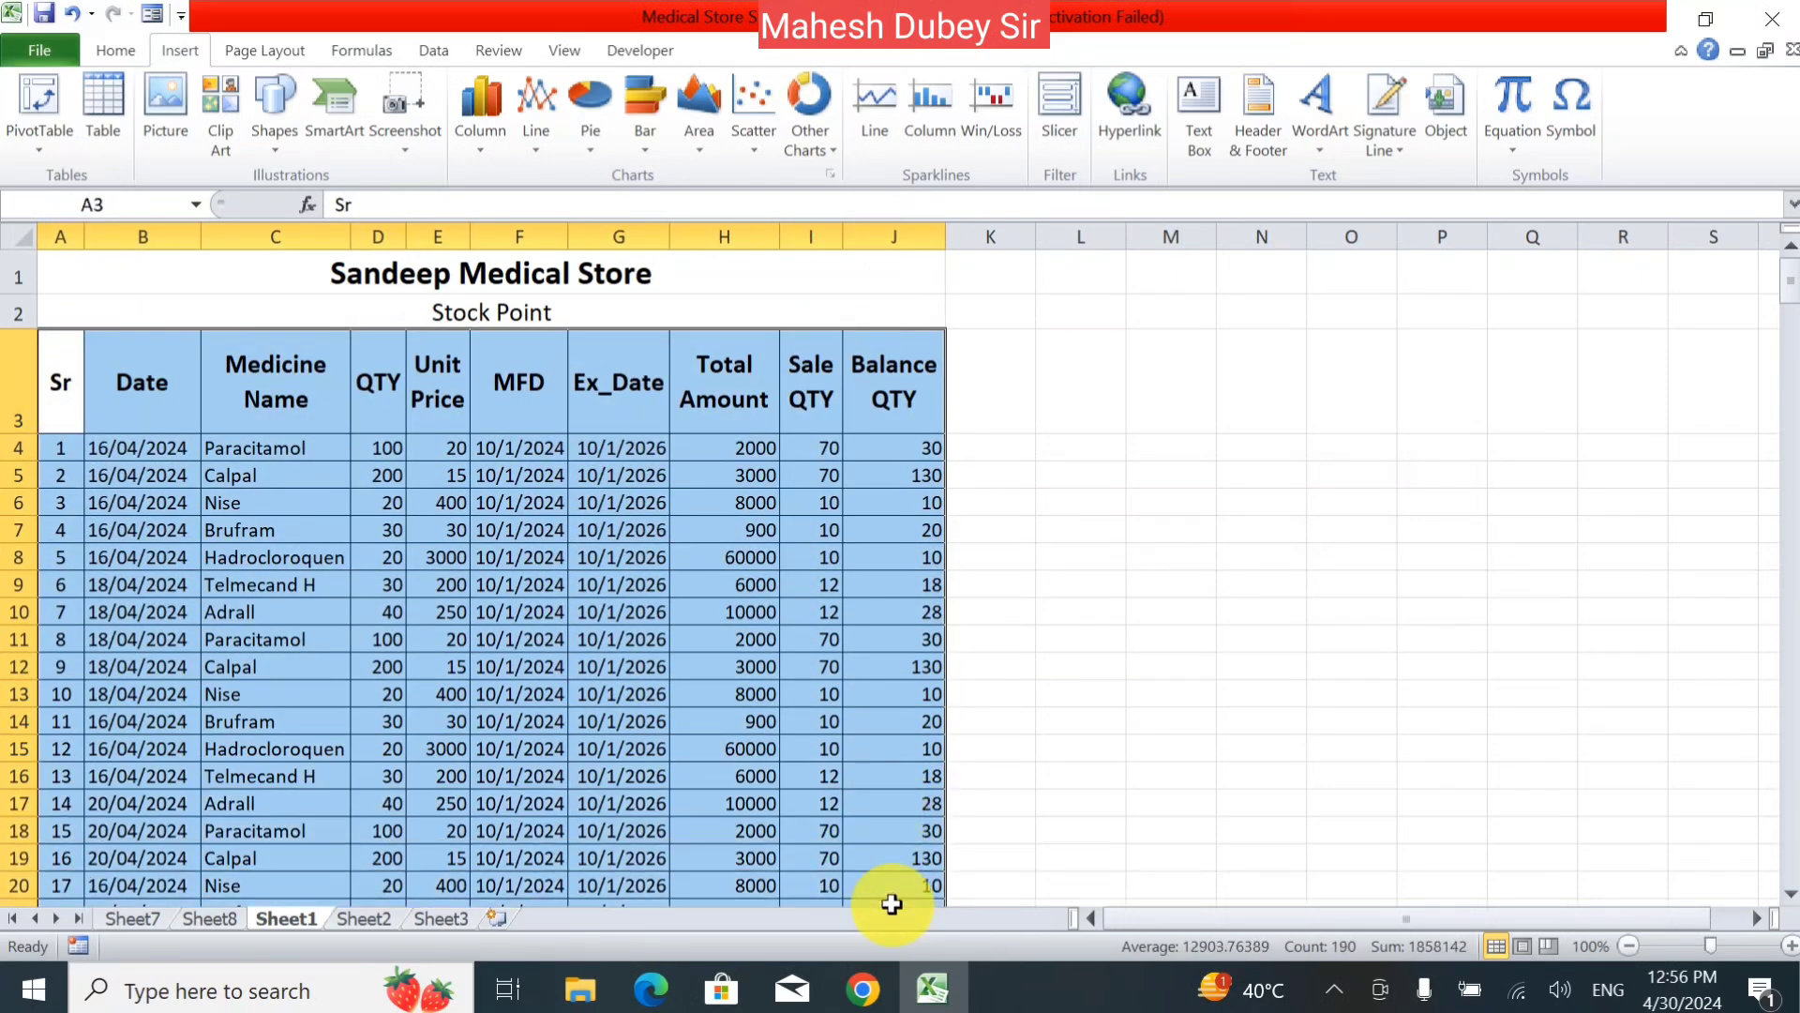
pyautogui.click(103, 112)
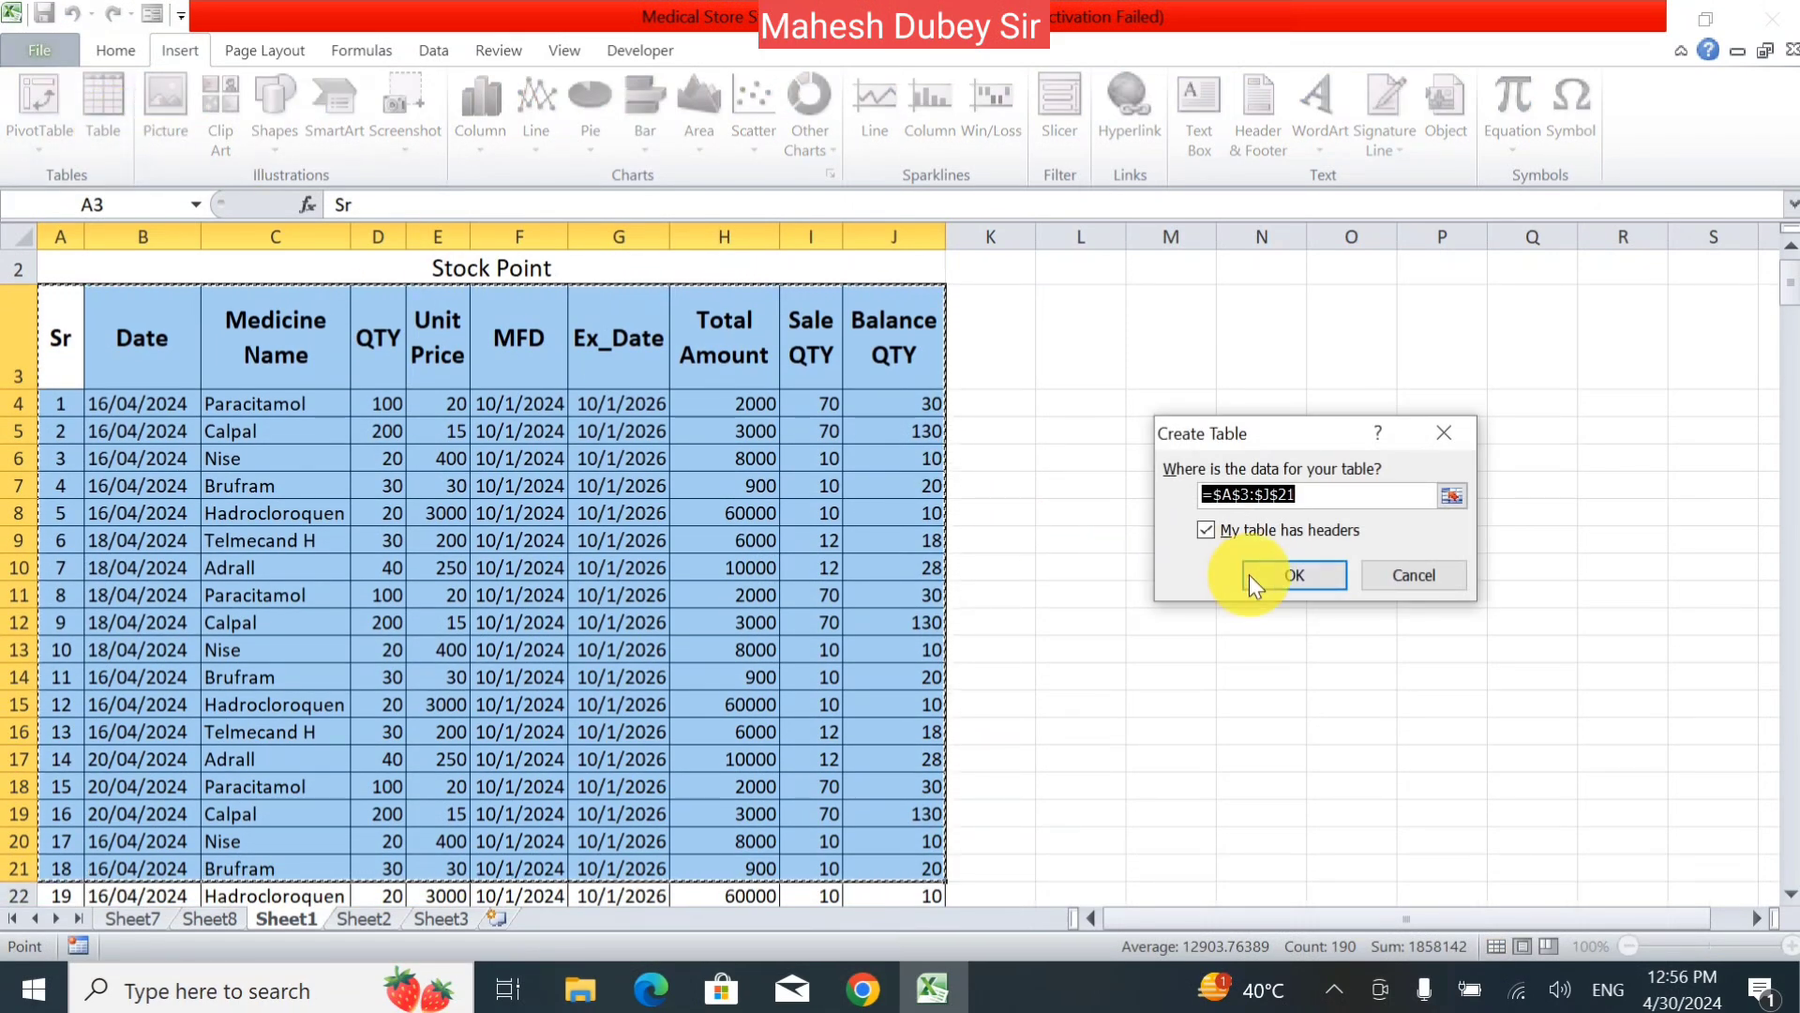
pyautogui.click(1264, 581)
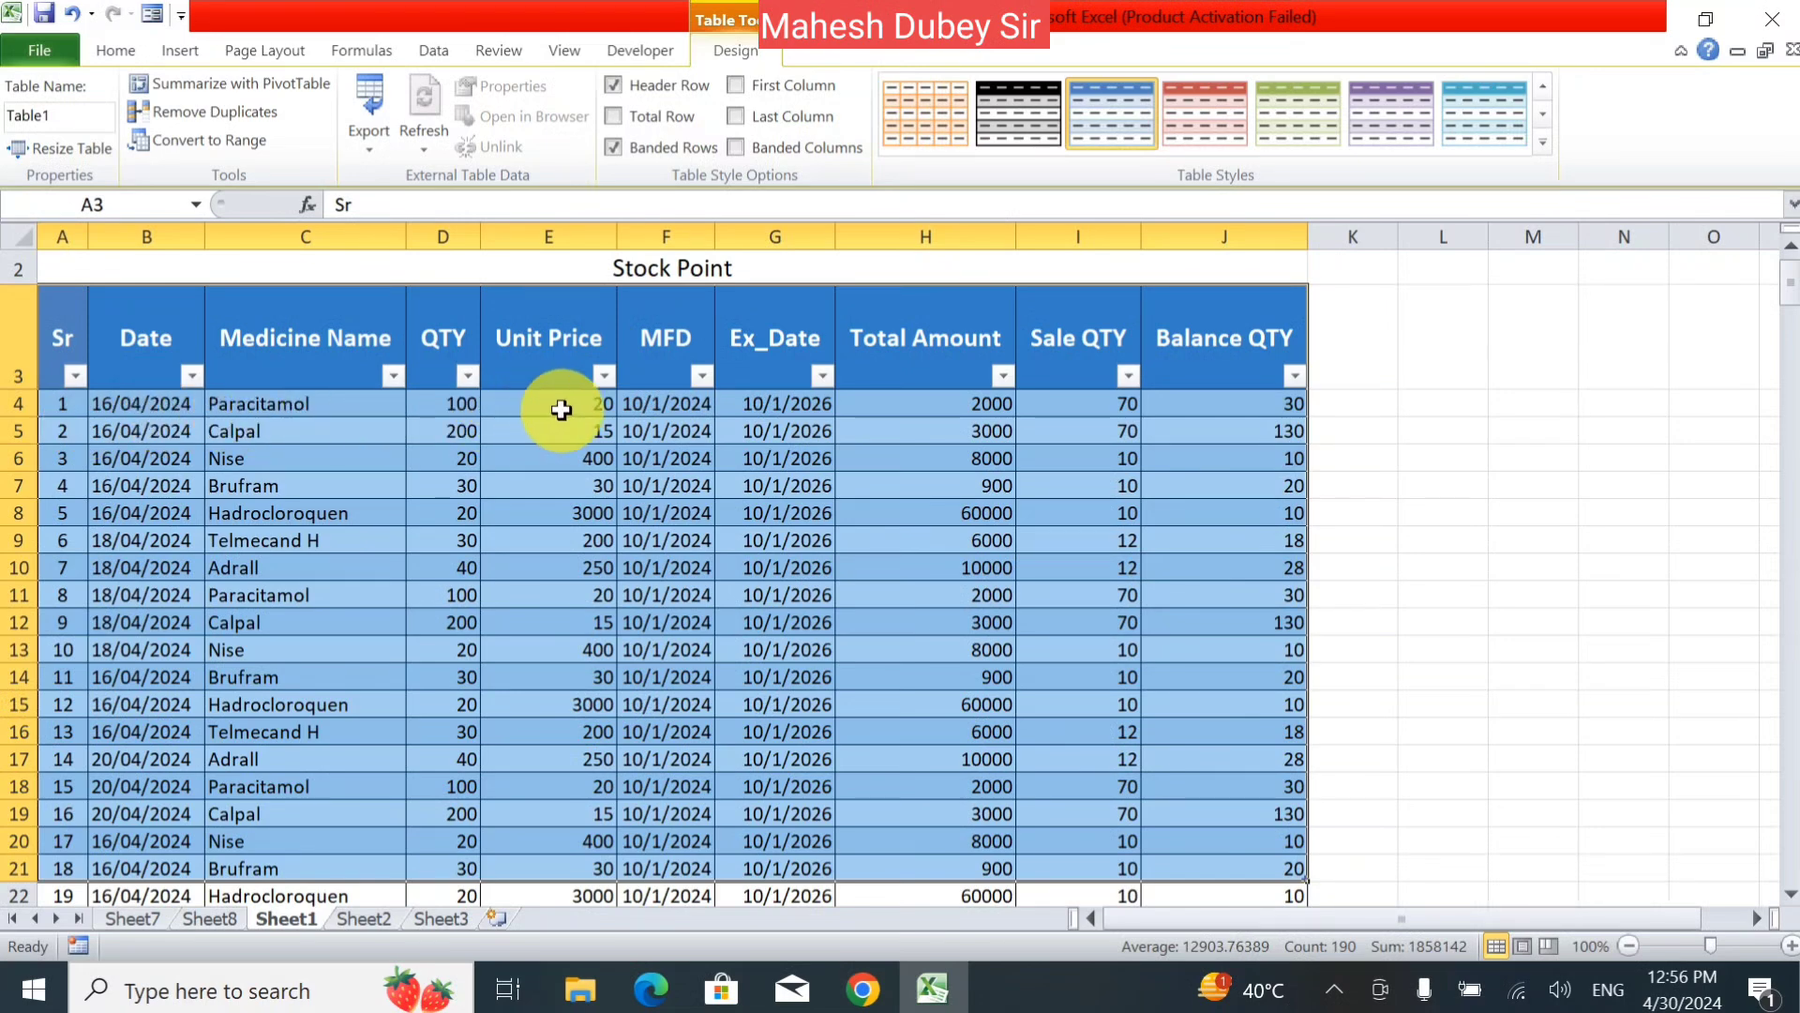
pyautogui.click(389, 485)
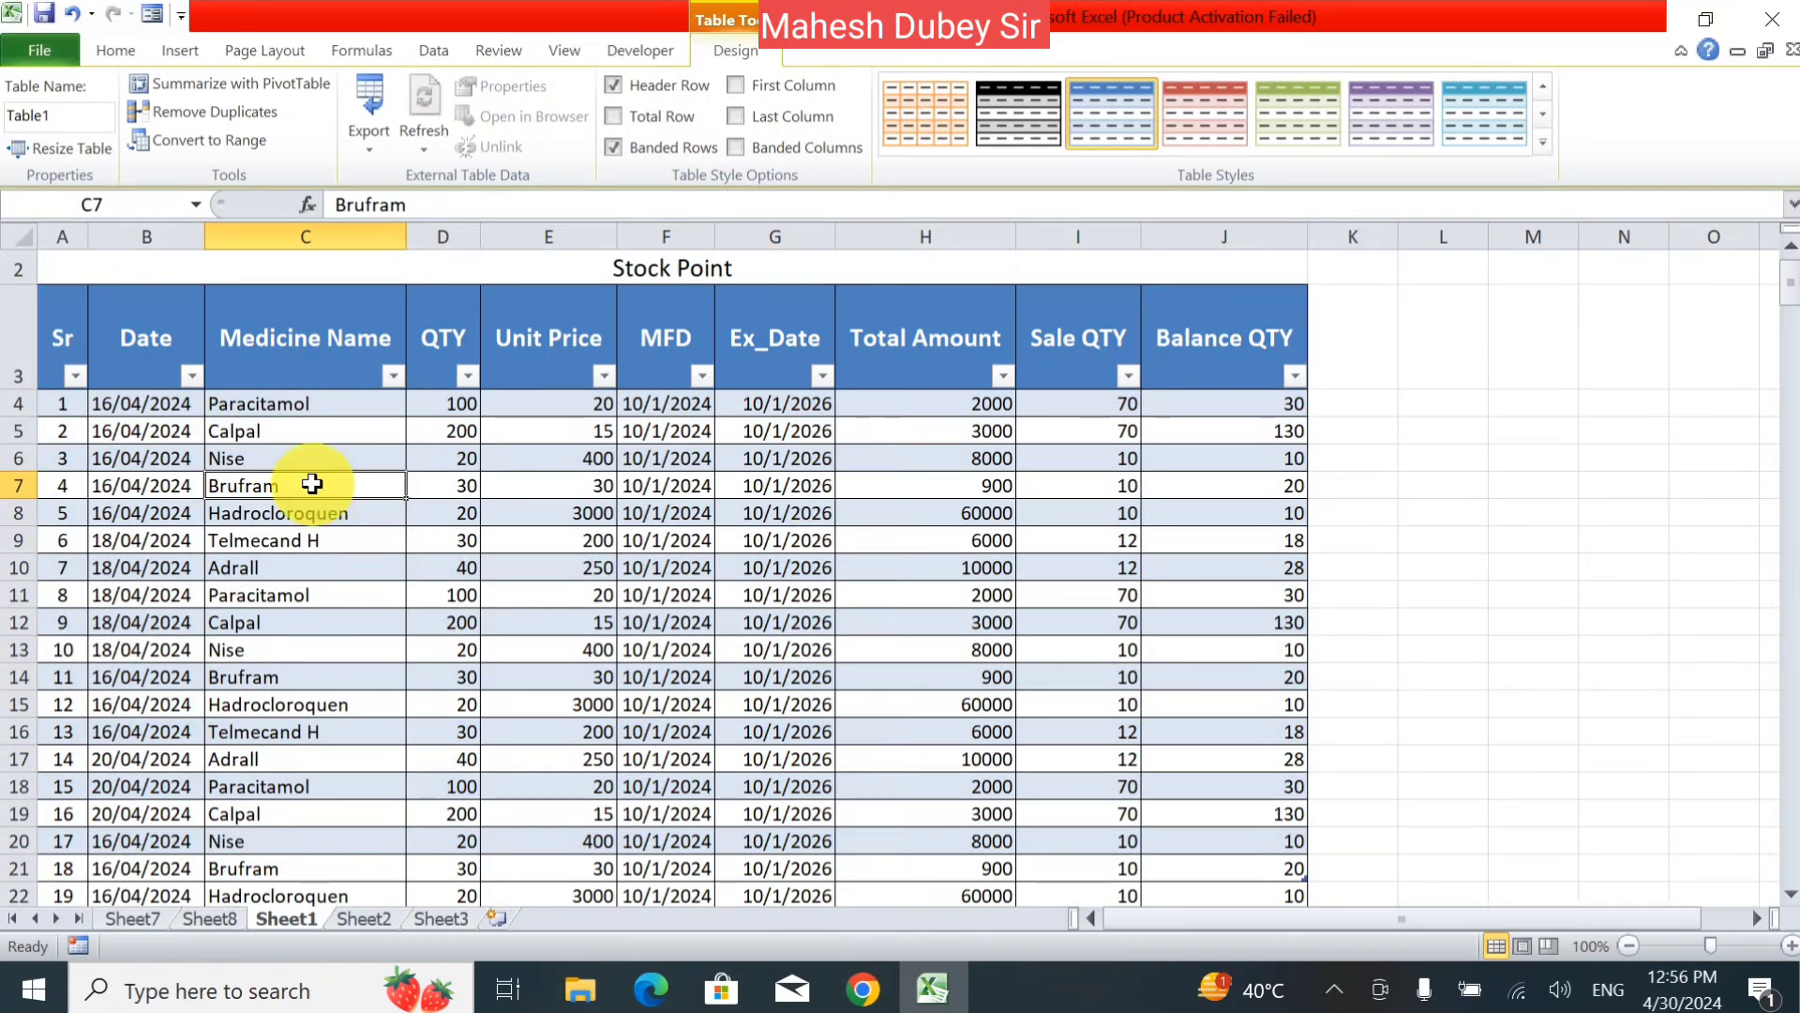
# - Check the print preview of the stock table and return to the sheet
pyautogui.click(47, 41)
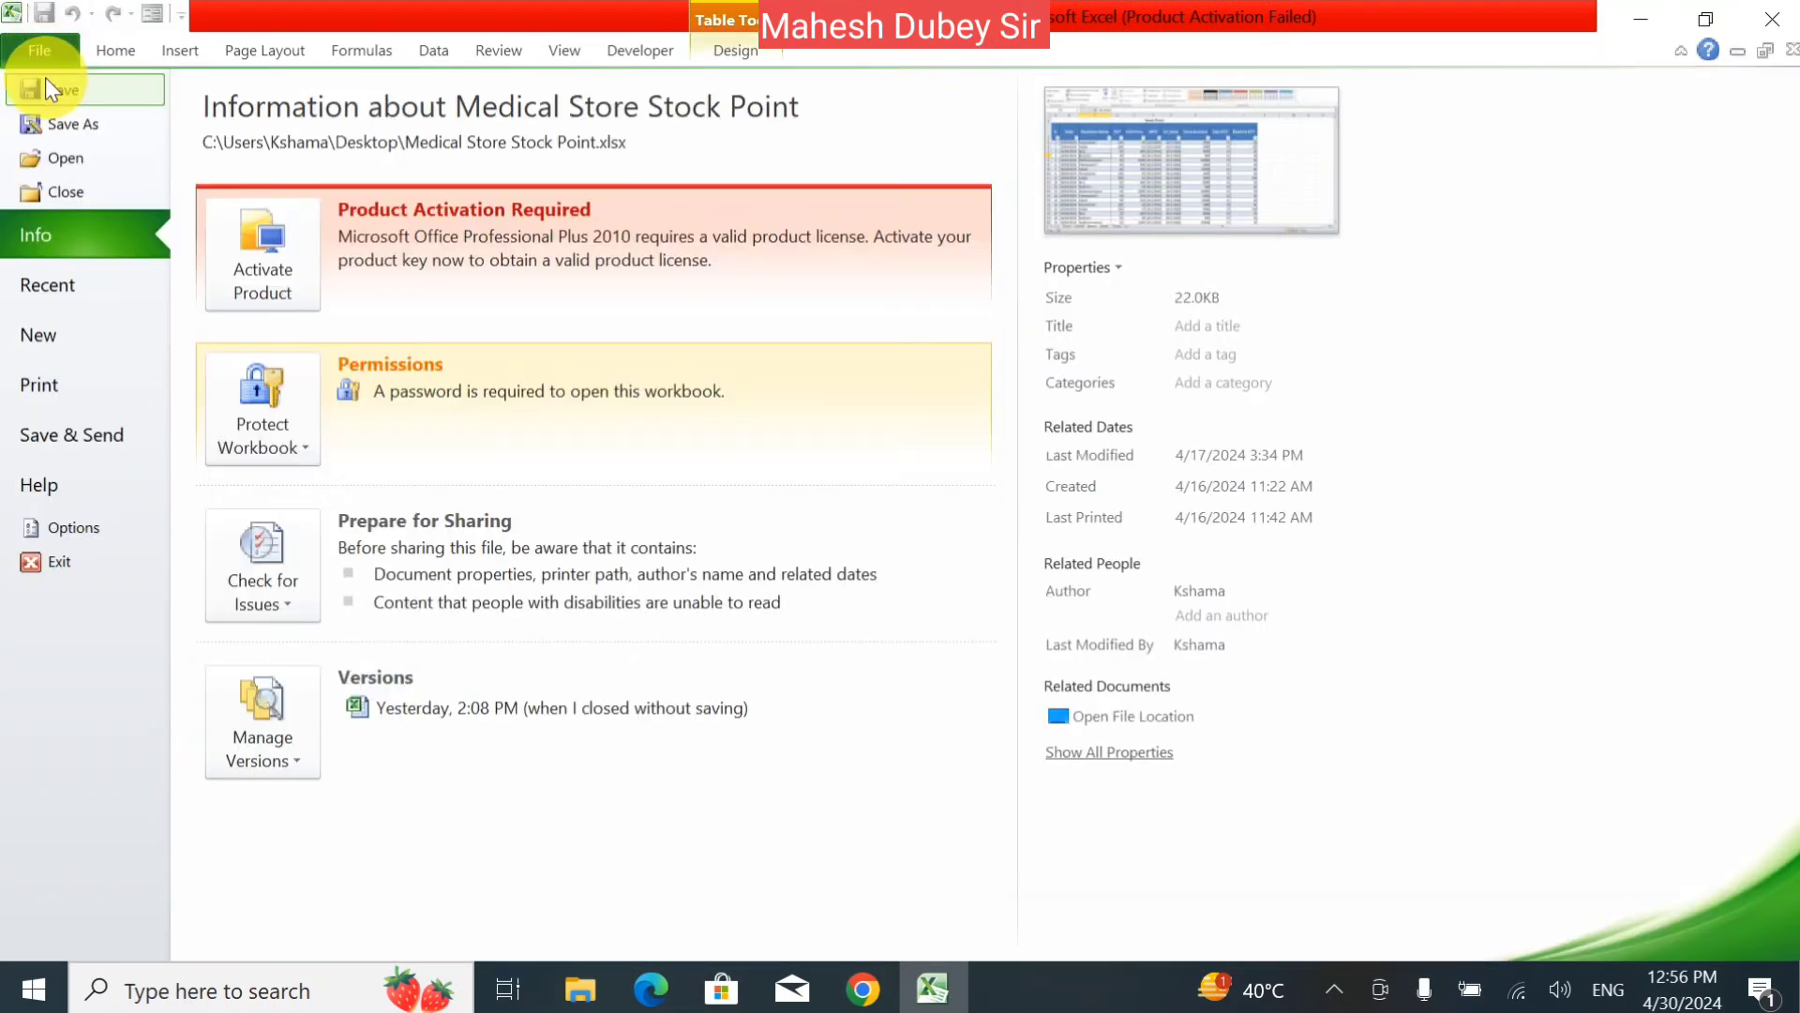
pyautogui.click(100, 369)
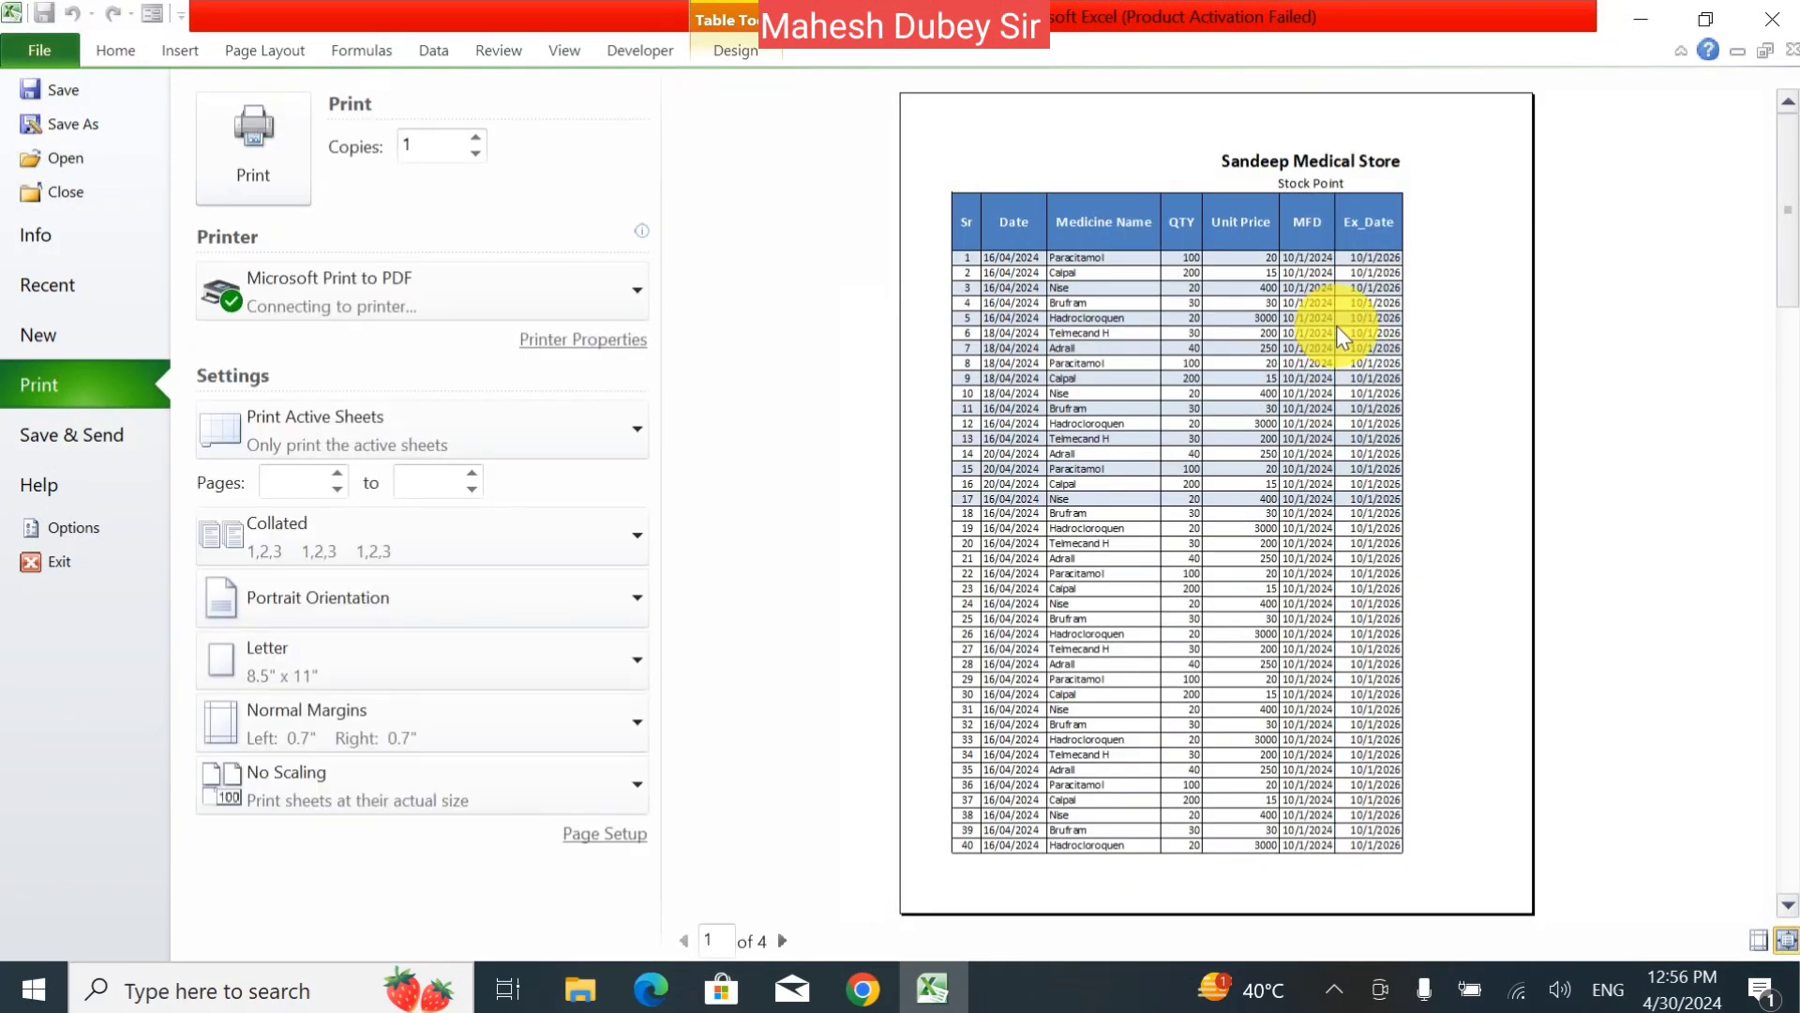
pyautogui.press('Escape')
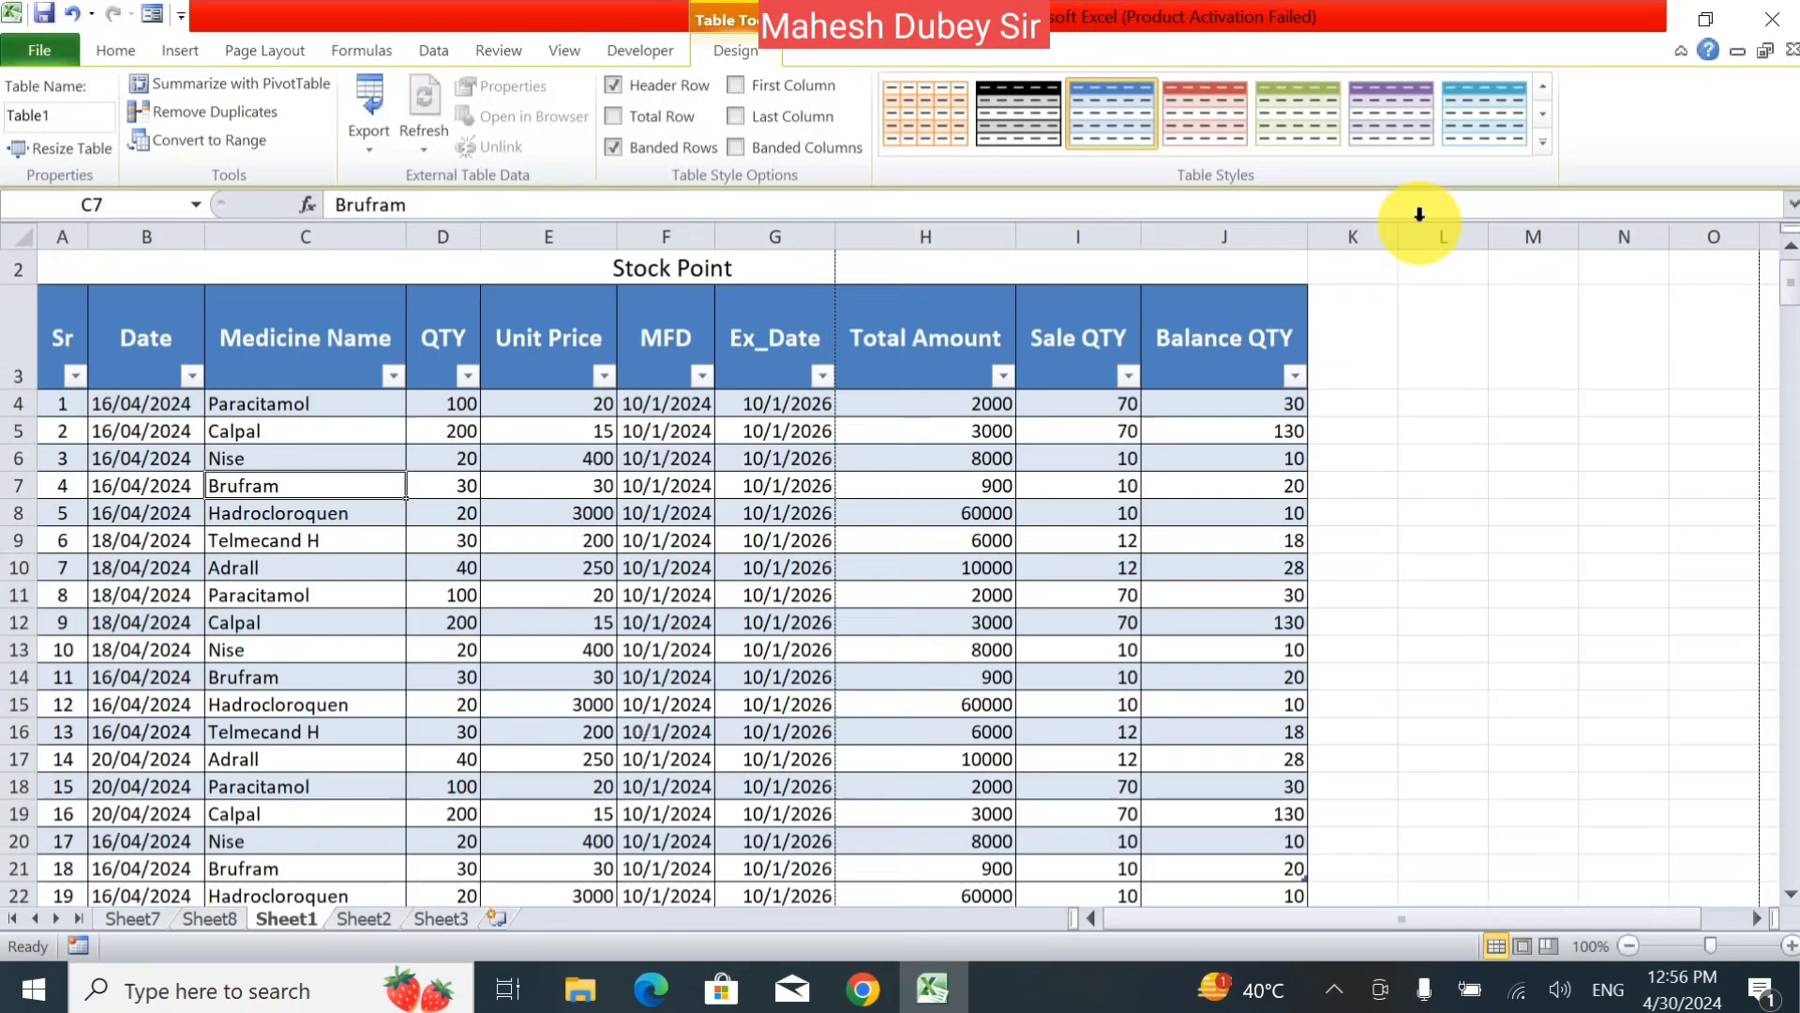
pyautogui.click(826, 377)
pyautogui.click(568, 633)
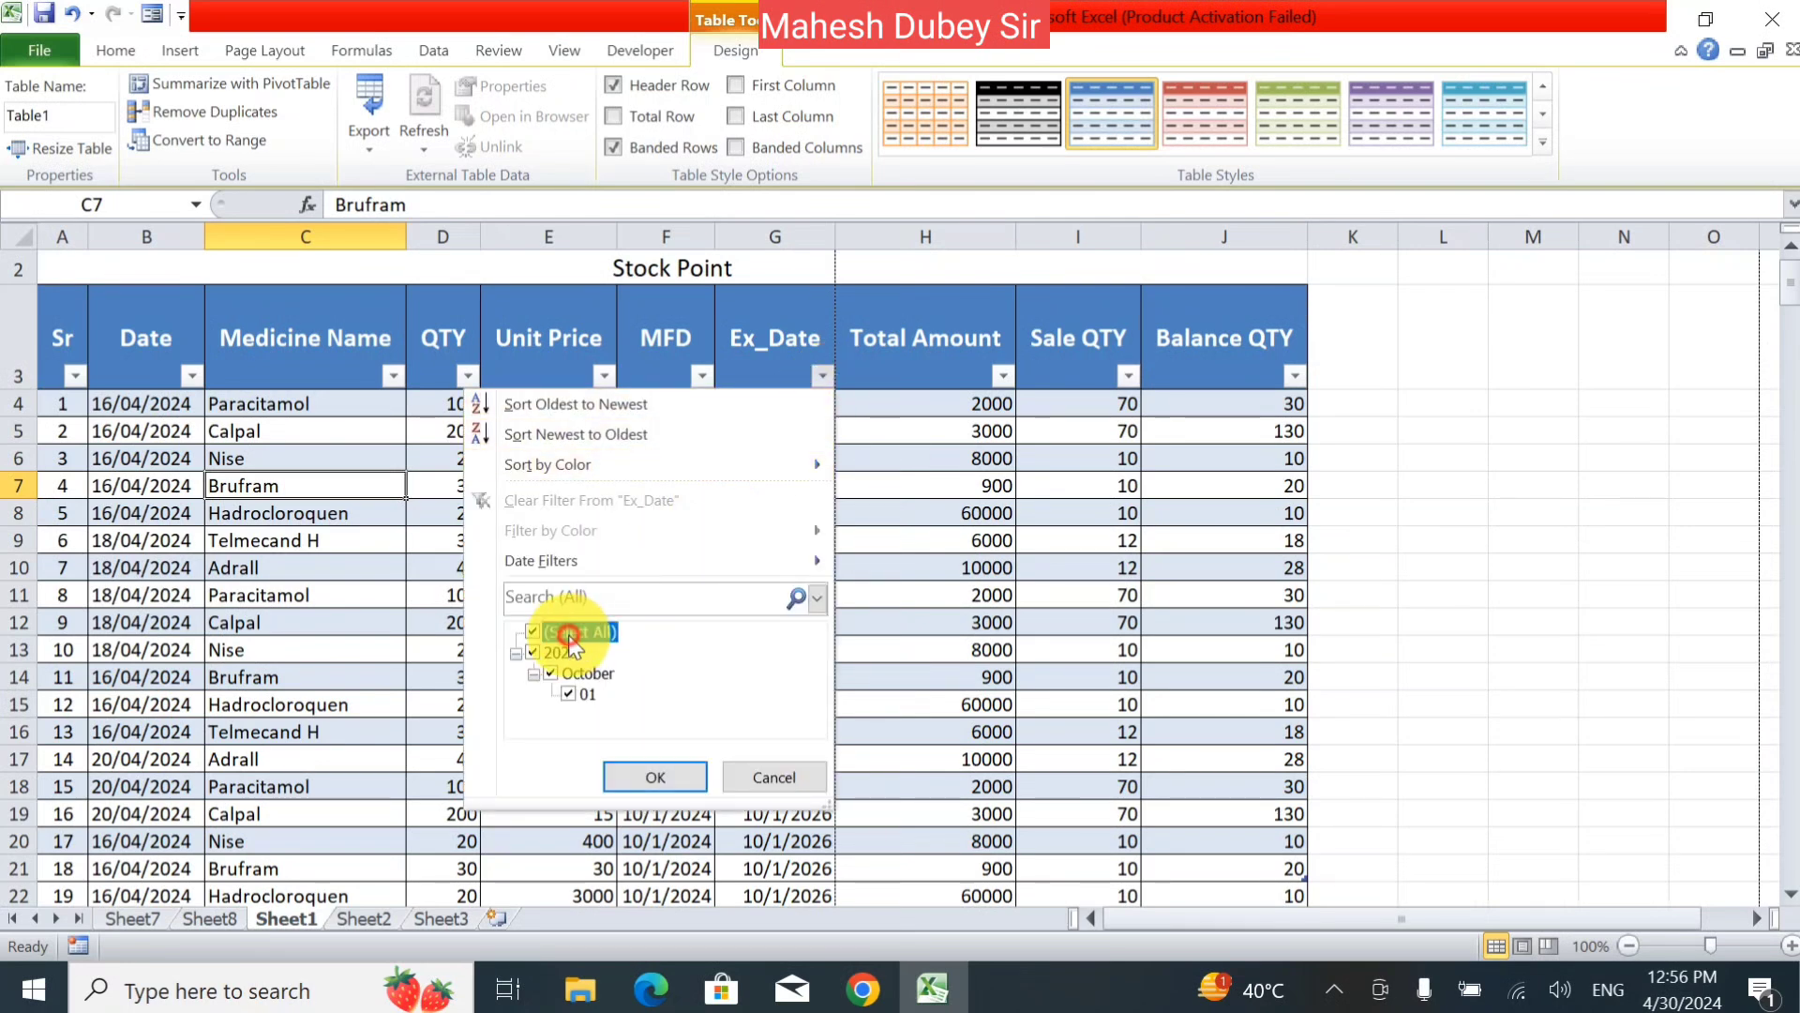
pyautogui.click(754, 780)
# - Filter the table's Medicine Name column to show only Adrall
pyautogui.click(392, 376)
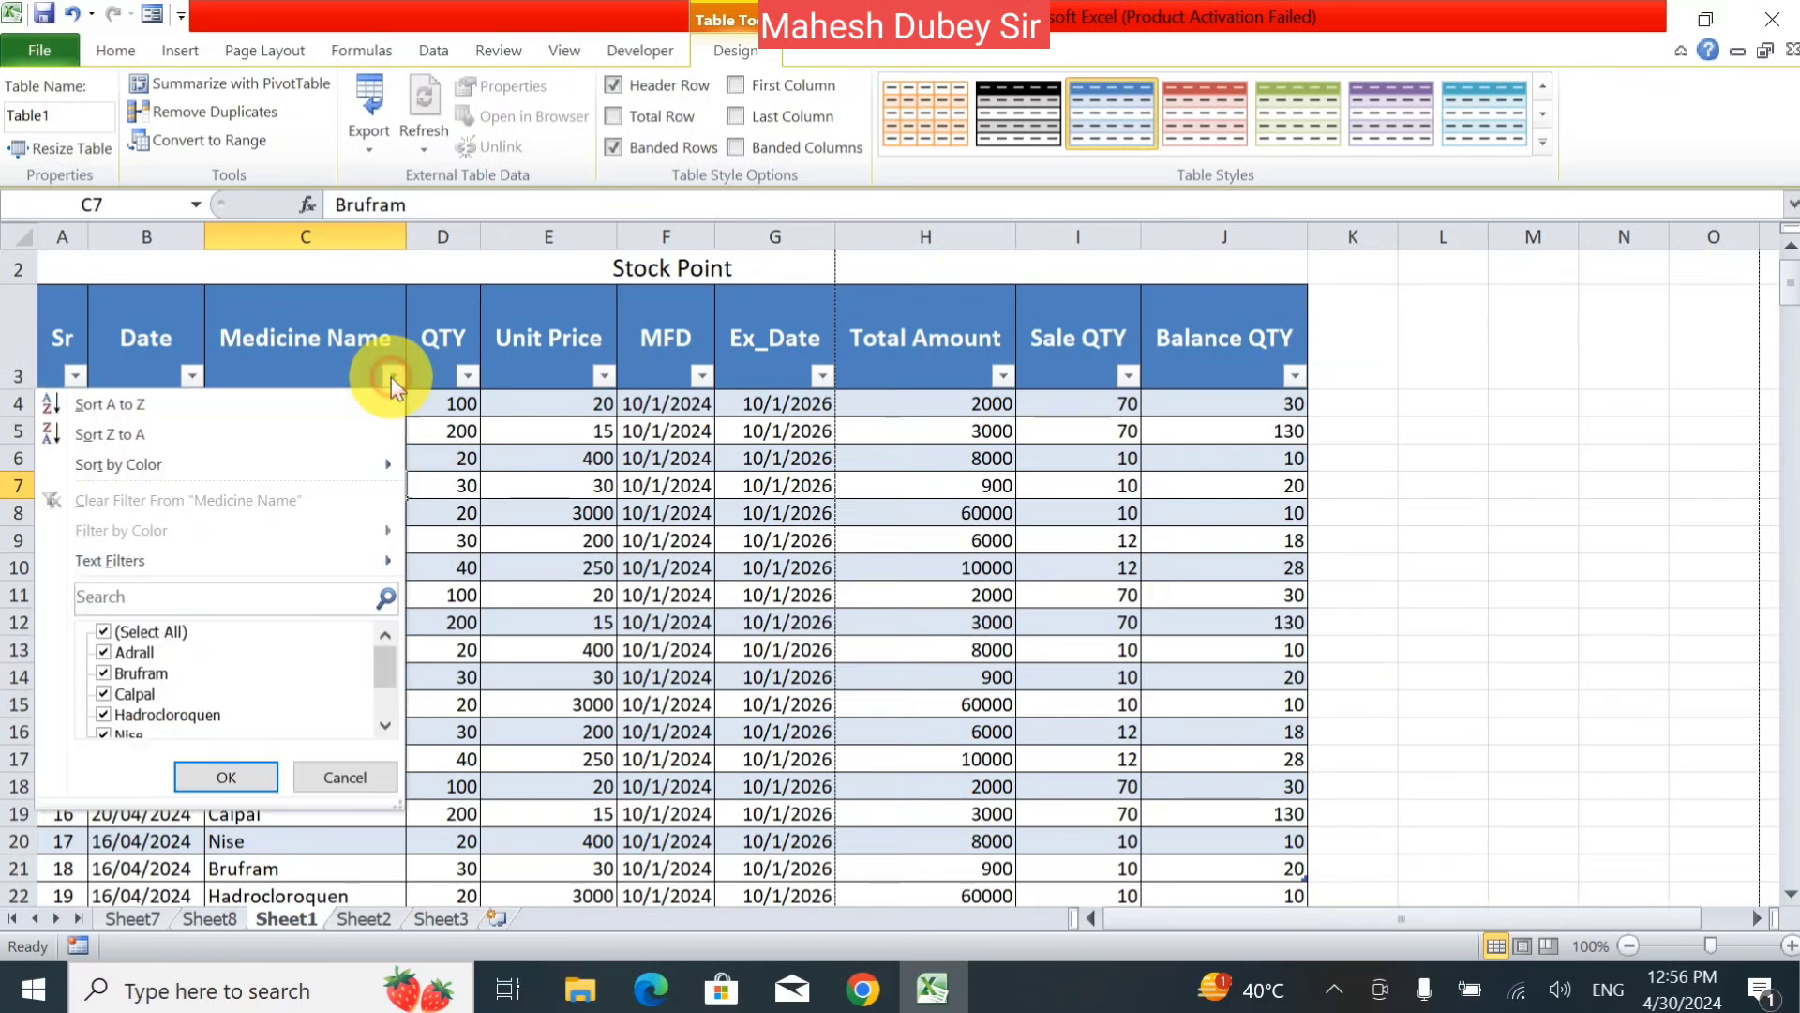
pyautogui.click(106, 631)
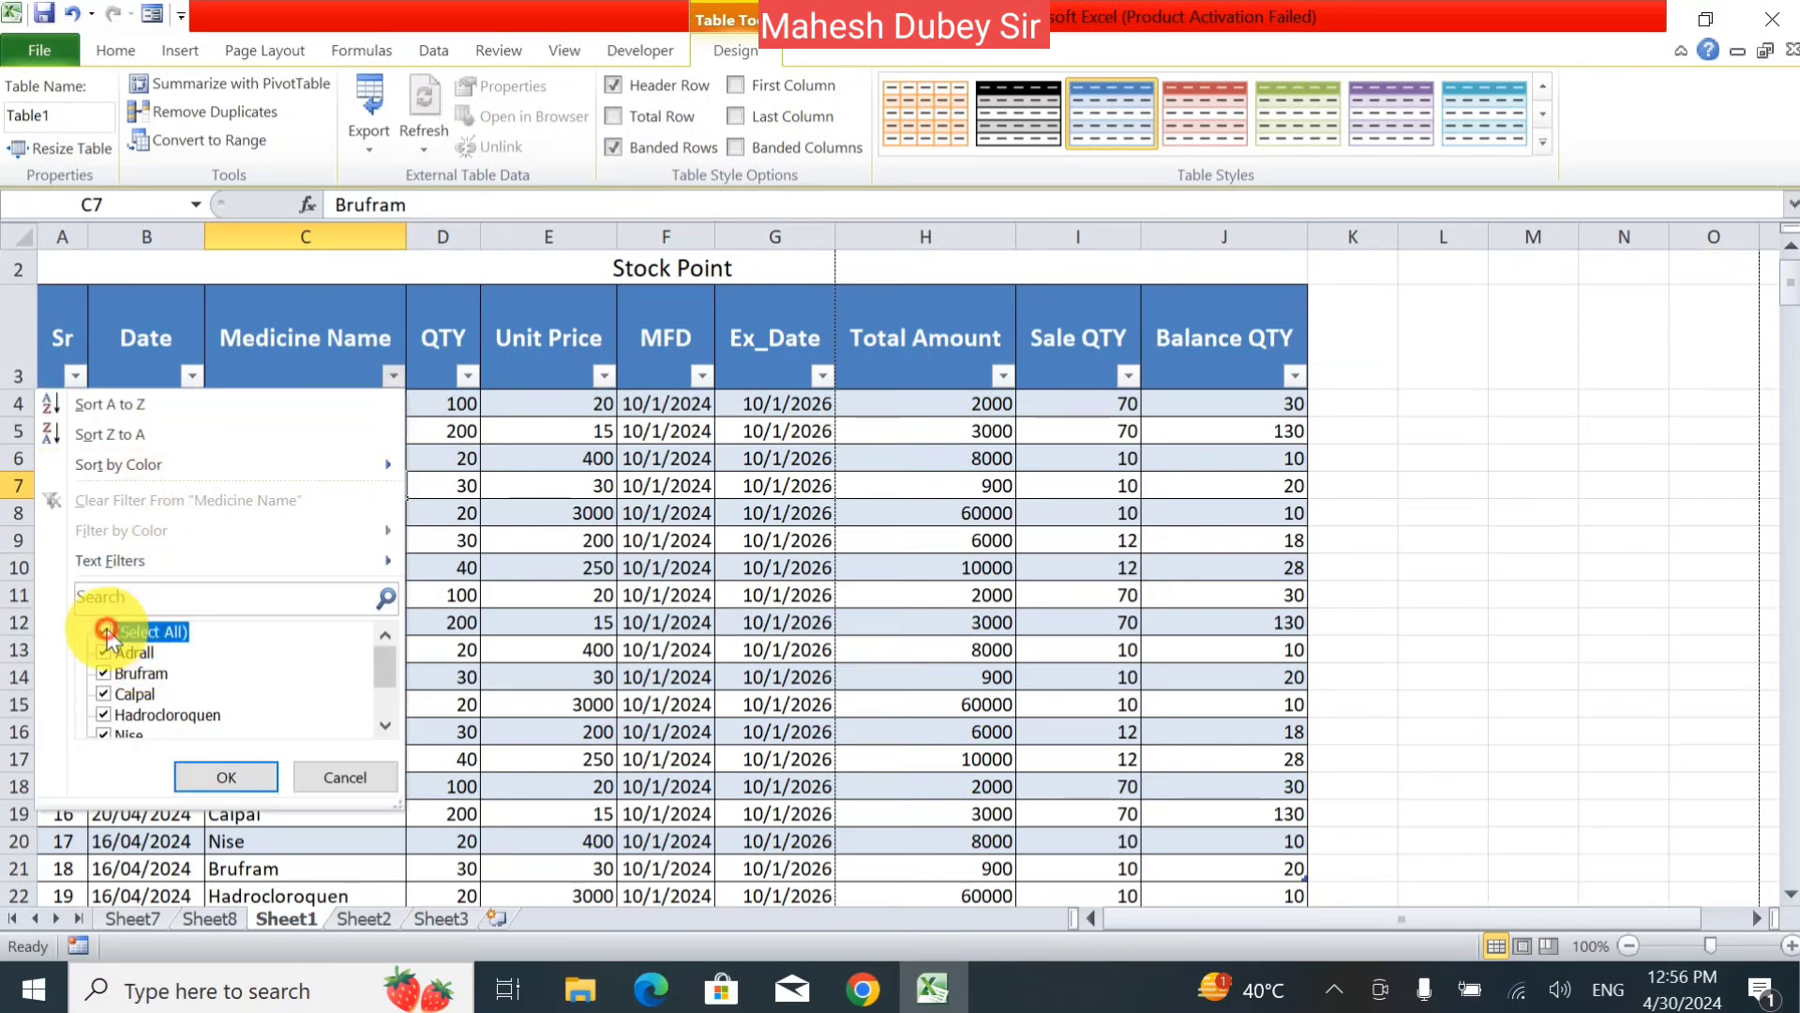
pyautogui.click(107, 655)
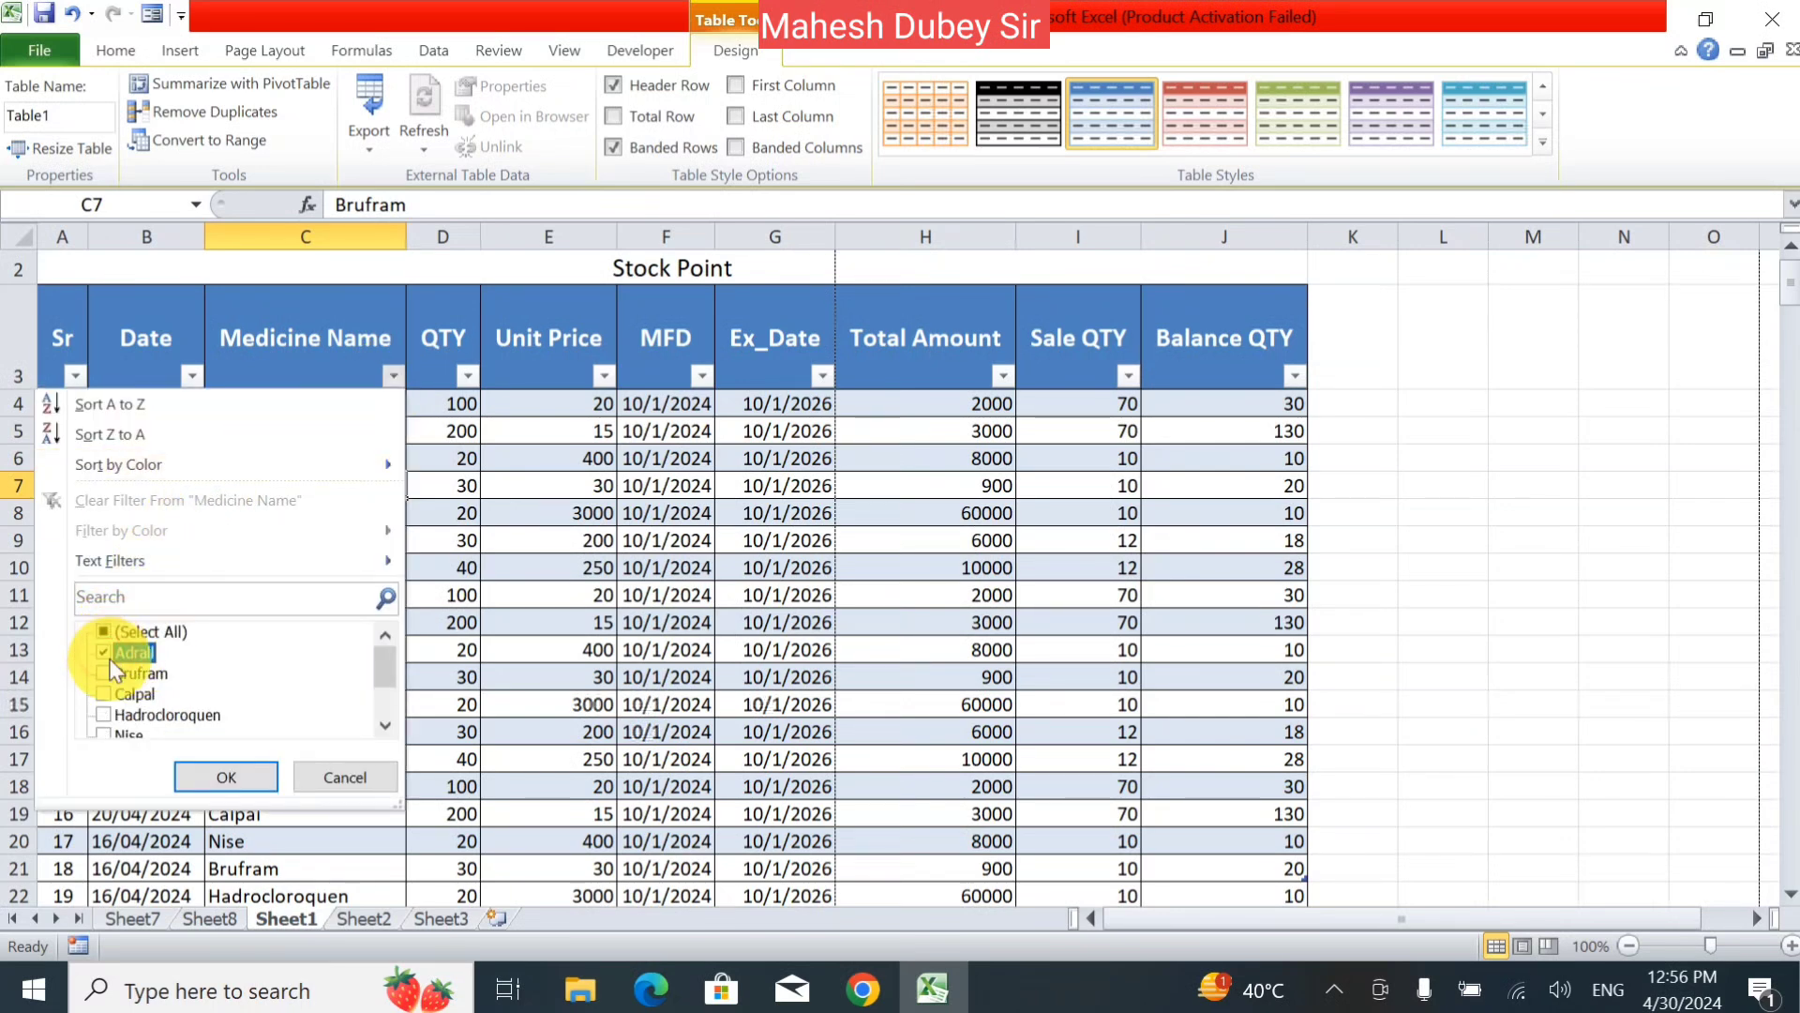
pyautogui.click(223, 776)
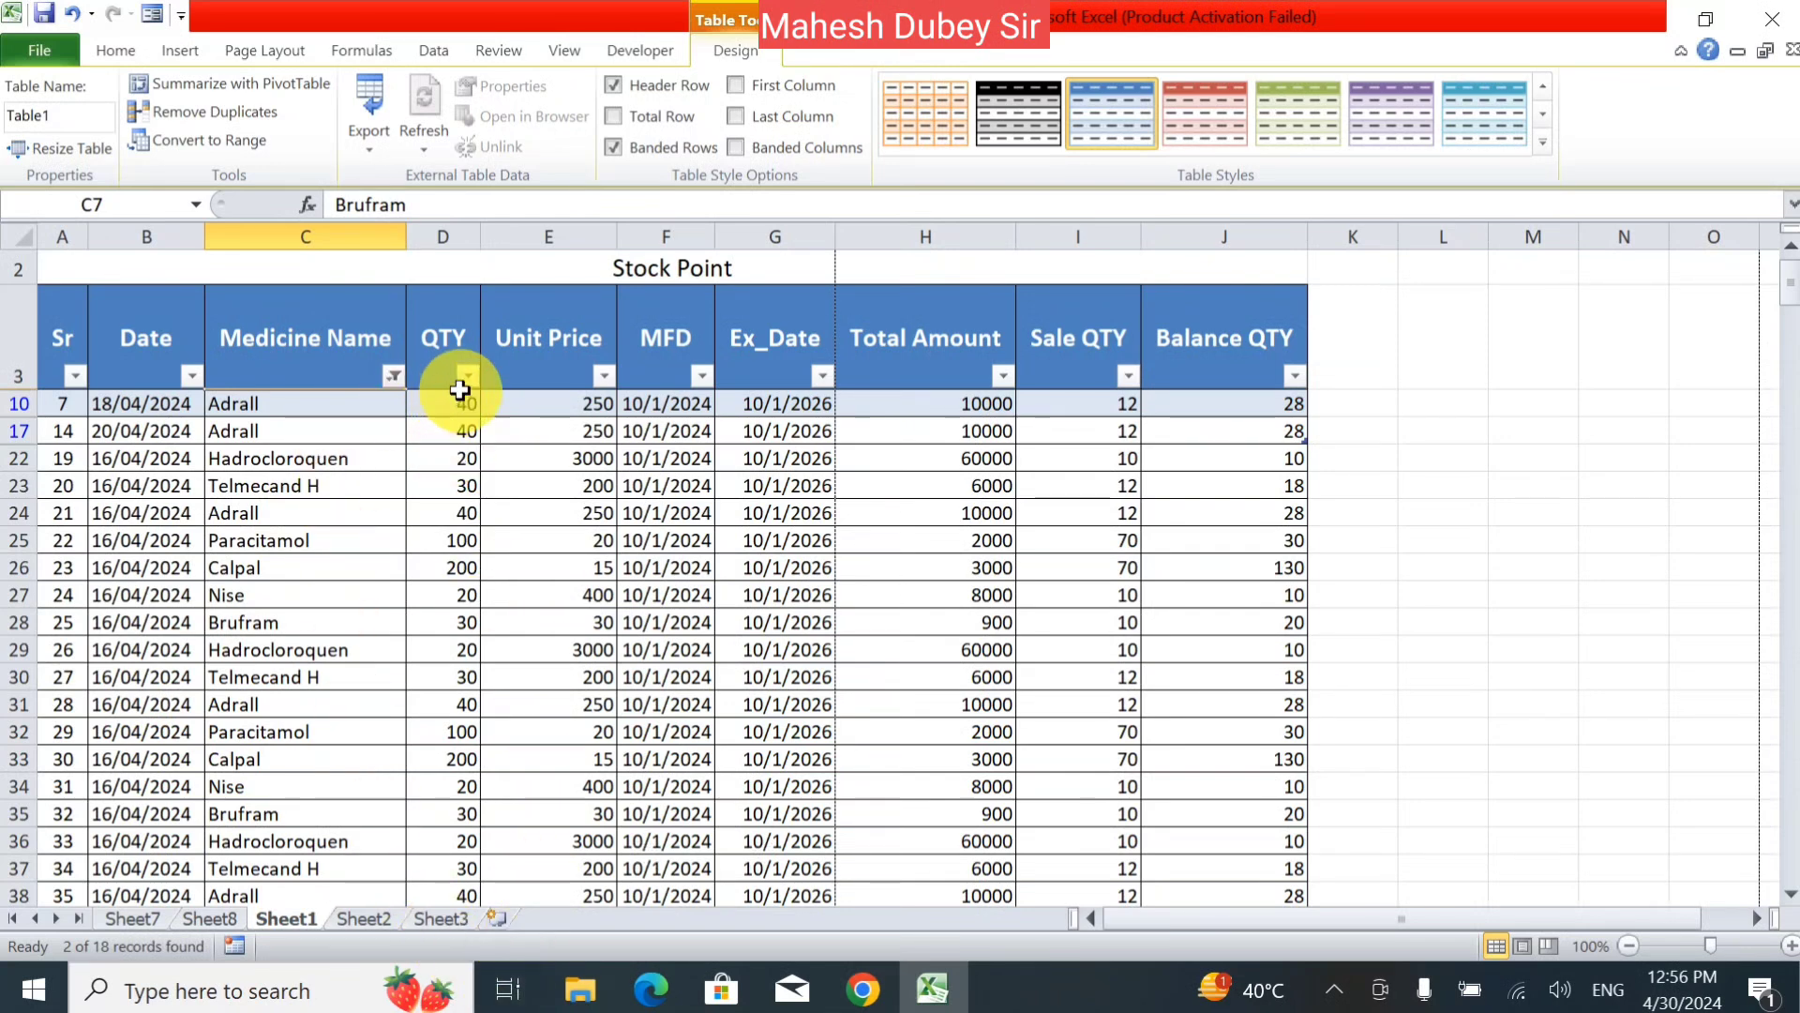
pyautogui.click(466, 376)
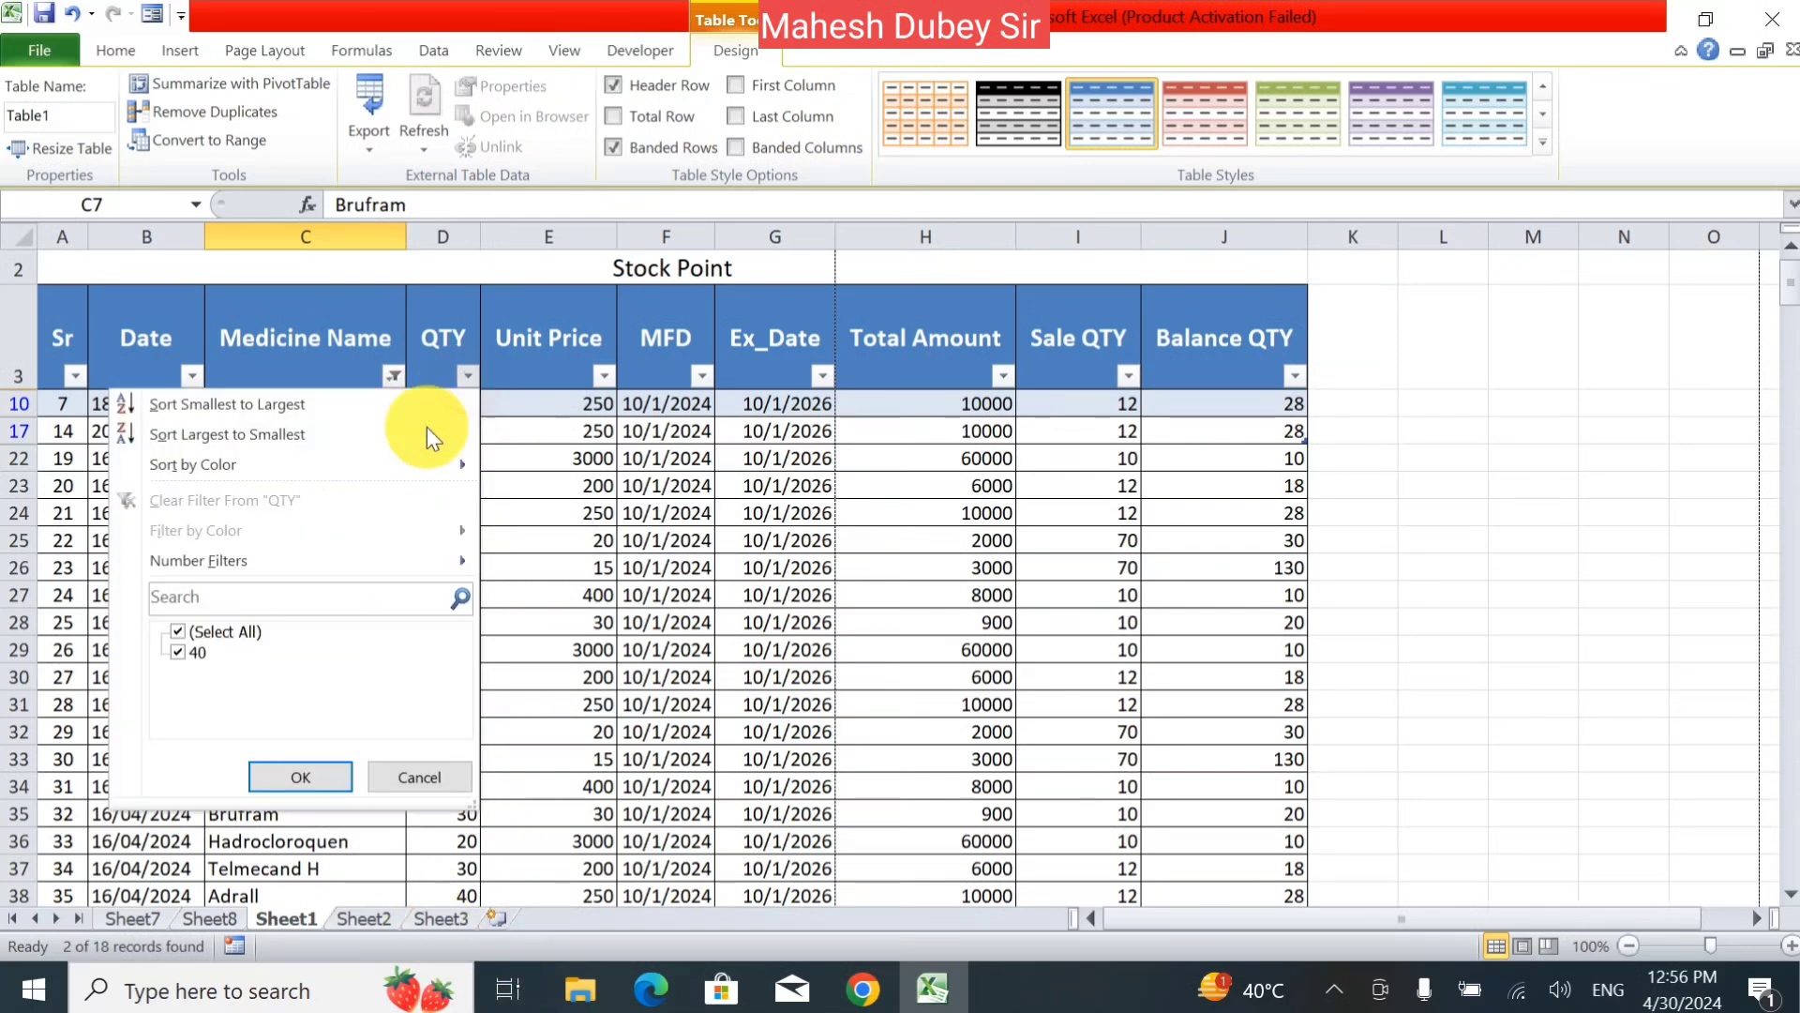
pyautogui.click(207, 632)
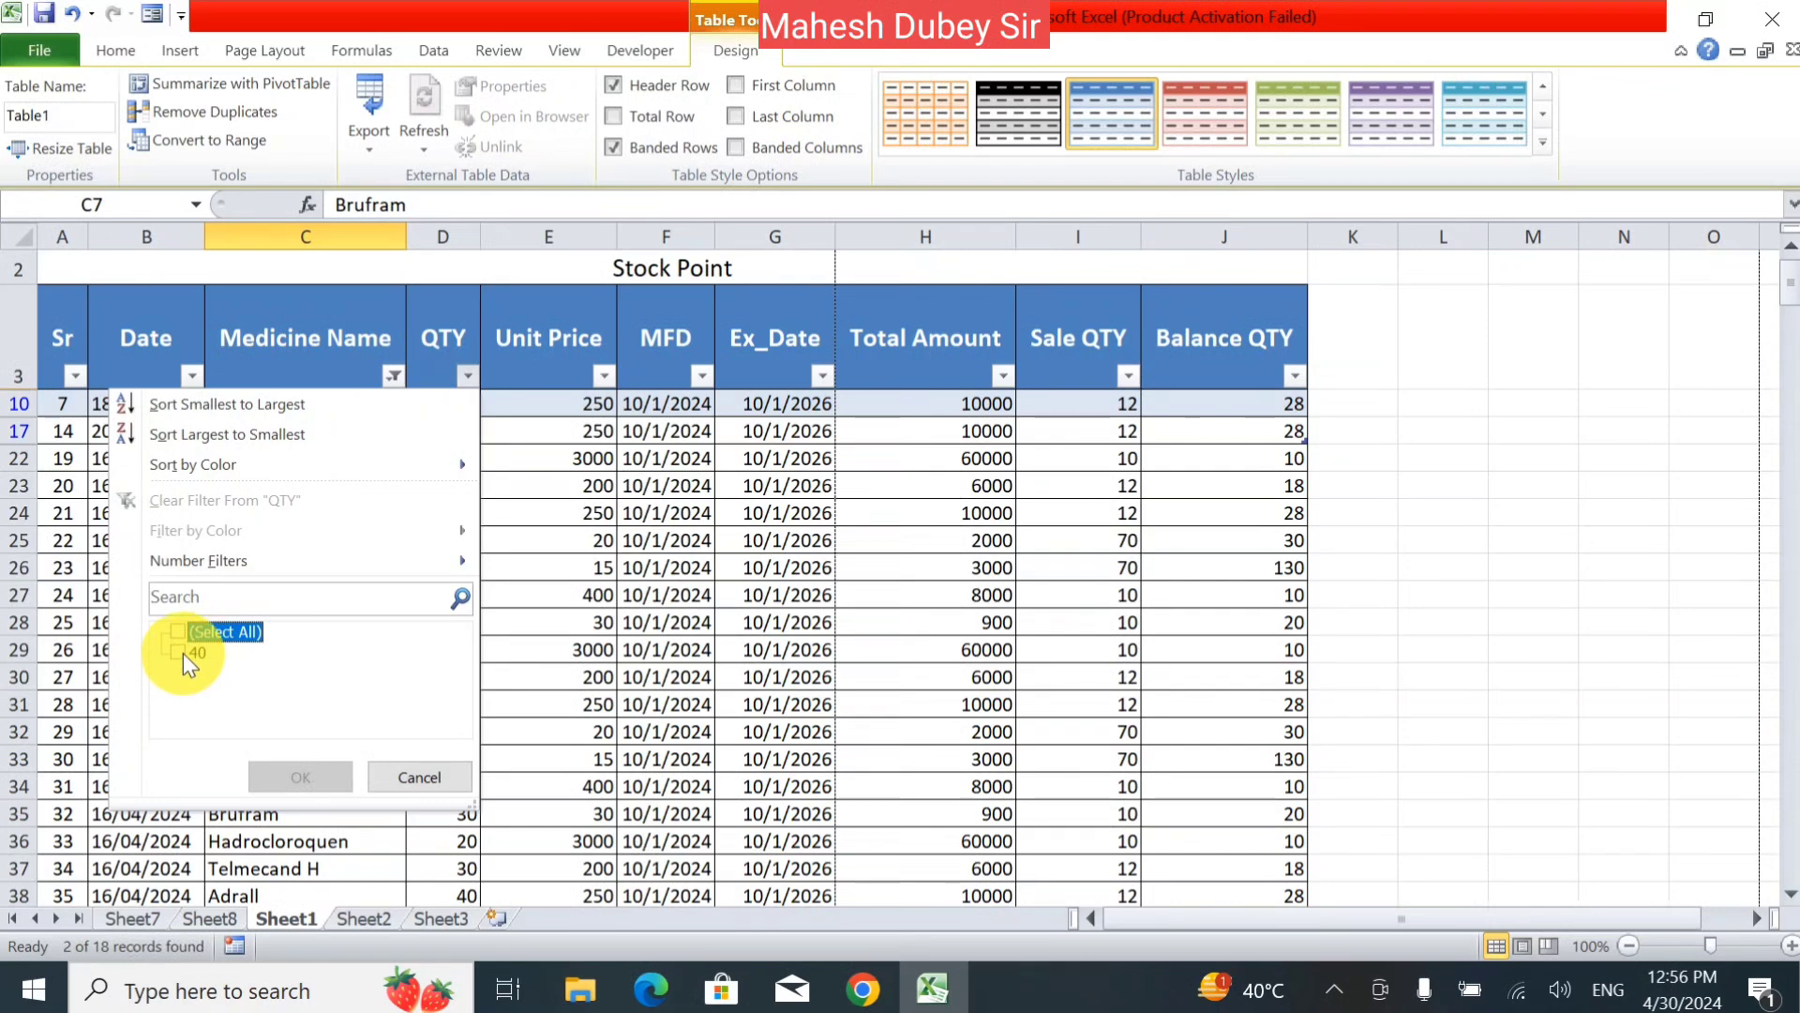
pyautogui.click(419, 782)
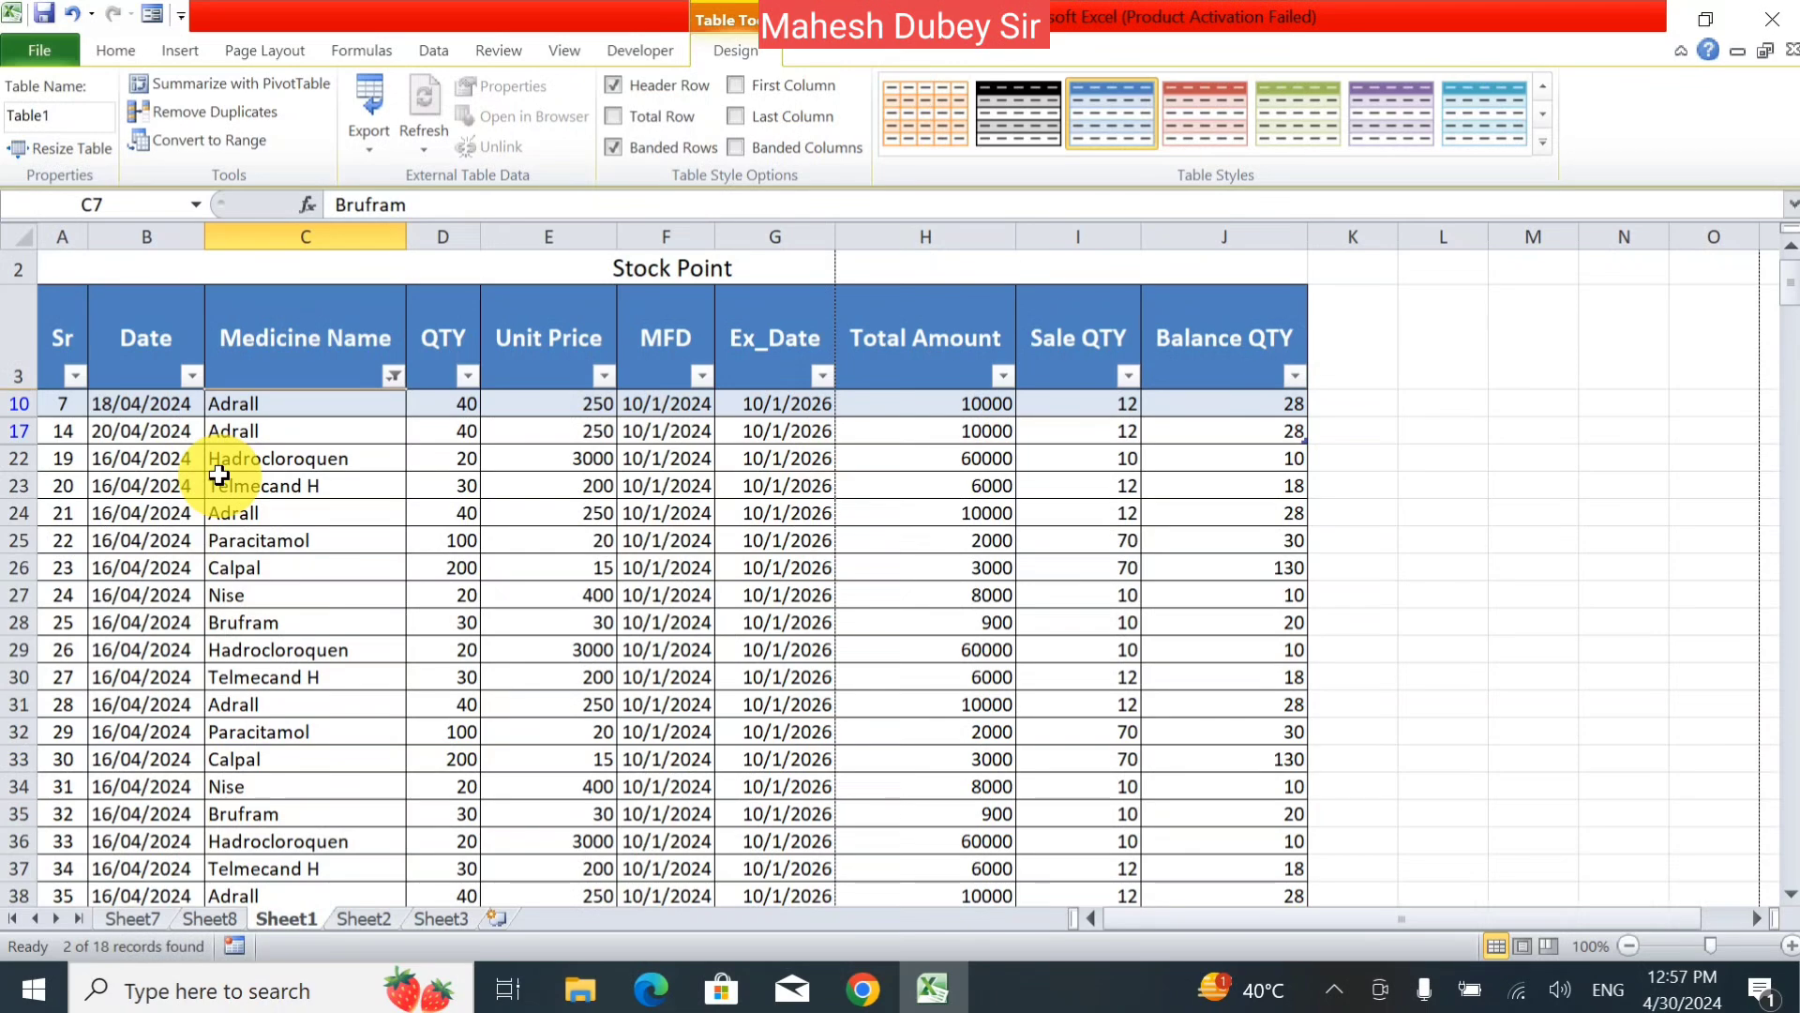
# - Undo the Medicine Name filter and the table conversion so the stock data is a plain range again
pyautogui.hotkey('ctrl', 'z')
pyautogui.hotkey('ctrl', 'z')
pyautogui.hotkey('ctrl', 'z')
pyautogui.hotkey('ctrl', 'z')
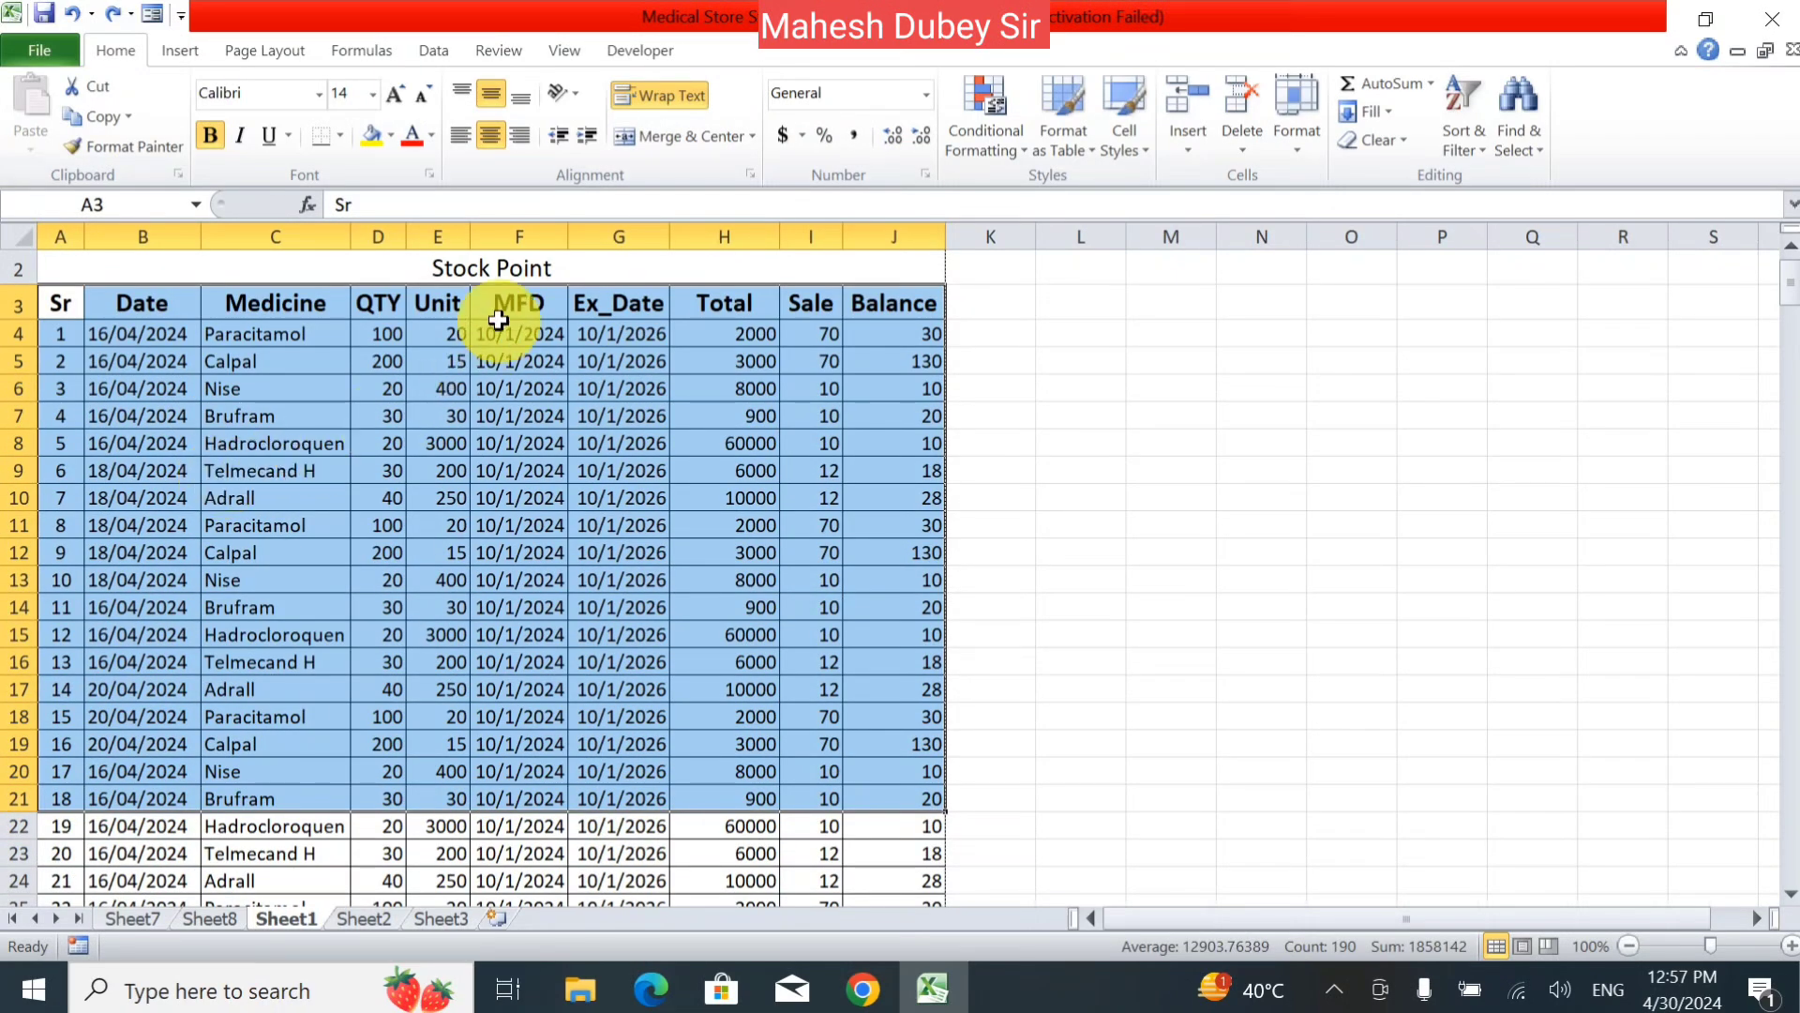
# - Add a "Picture" column header in cell K3, beside the Balance QTY column
pyautogui.click(187, 49)
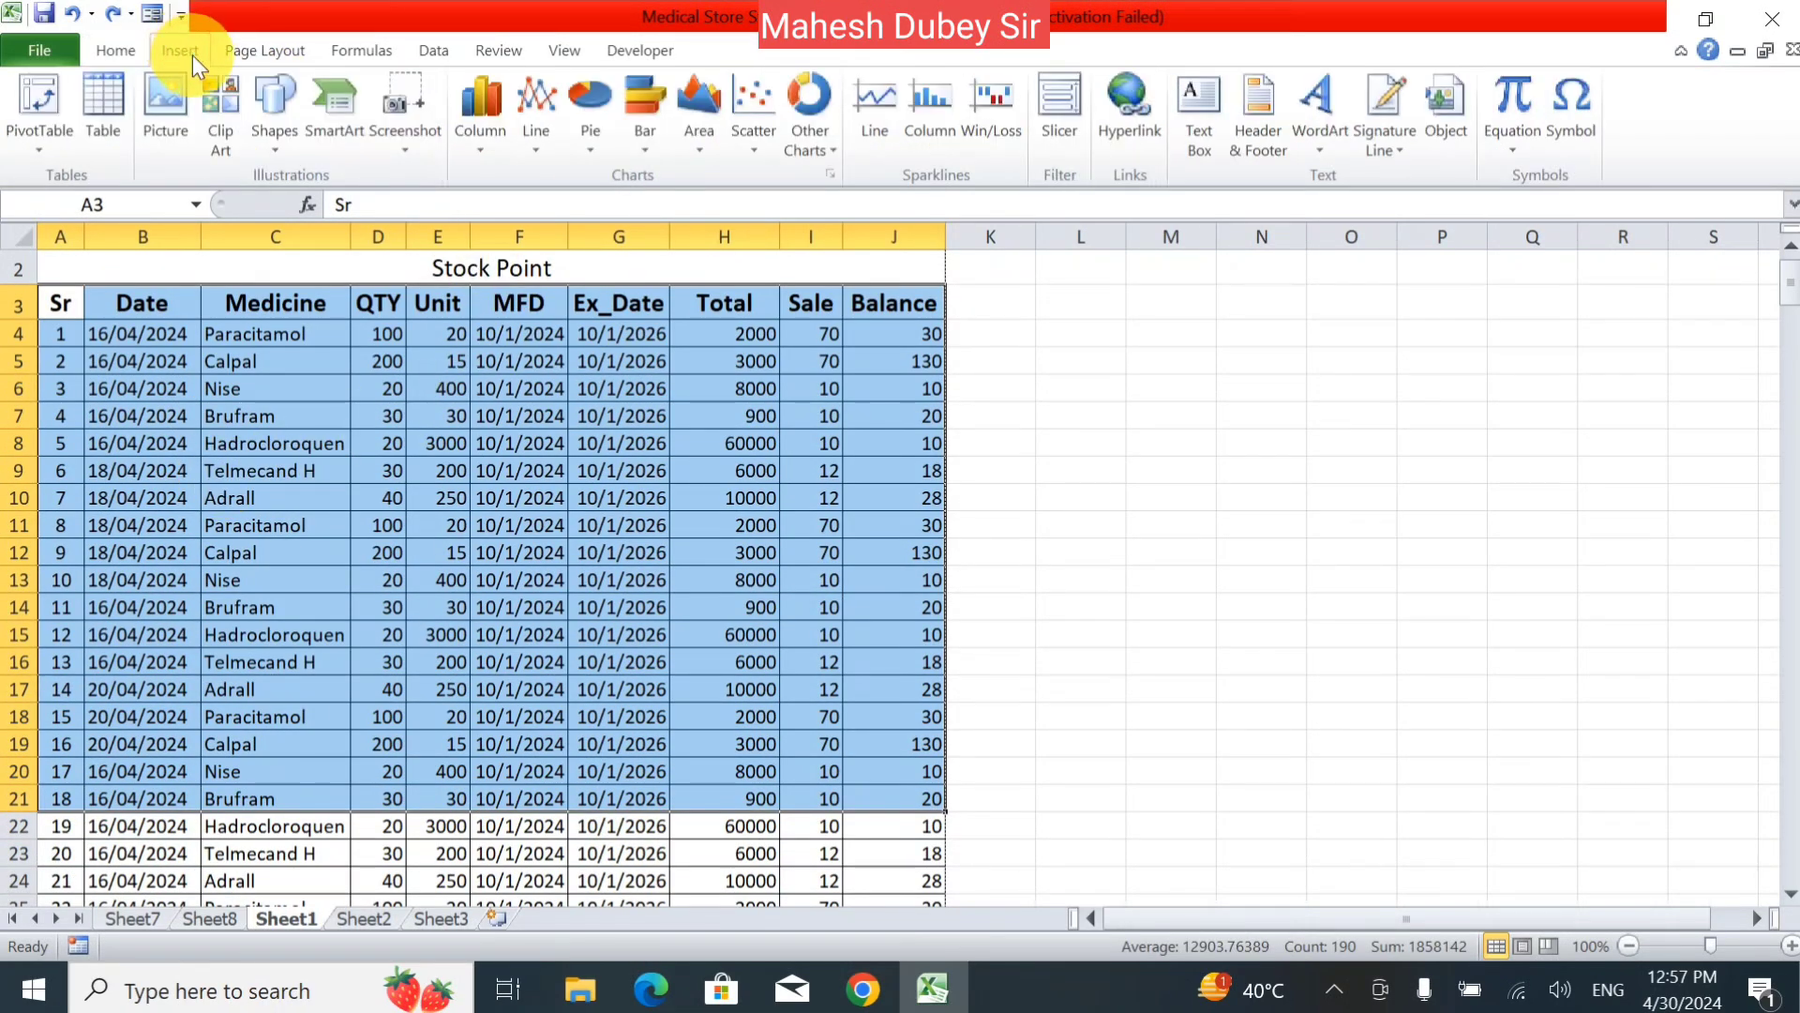
pyautogui.click(1055, 350)
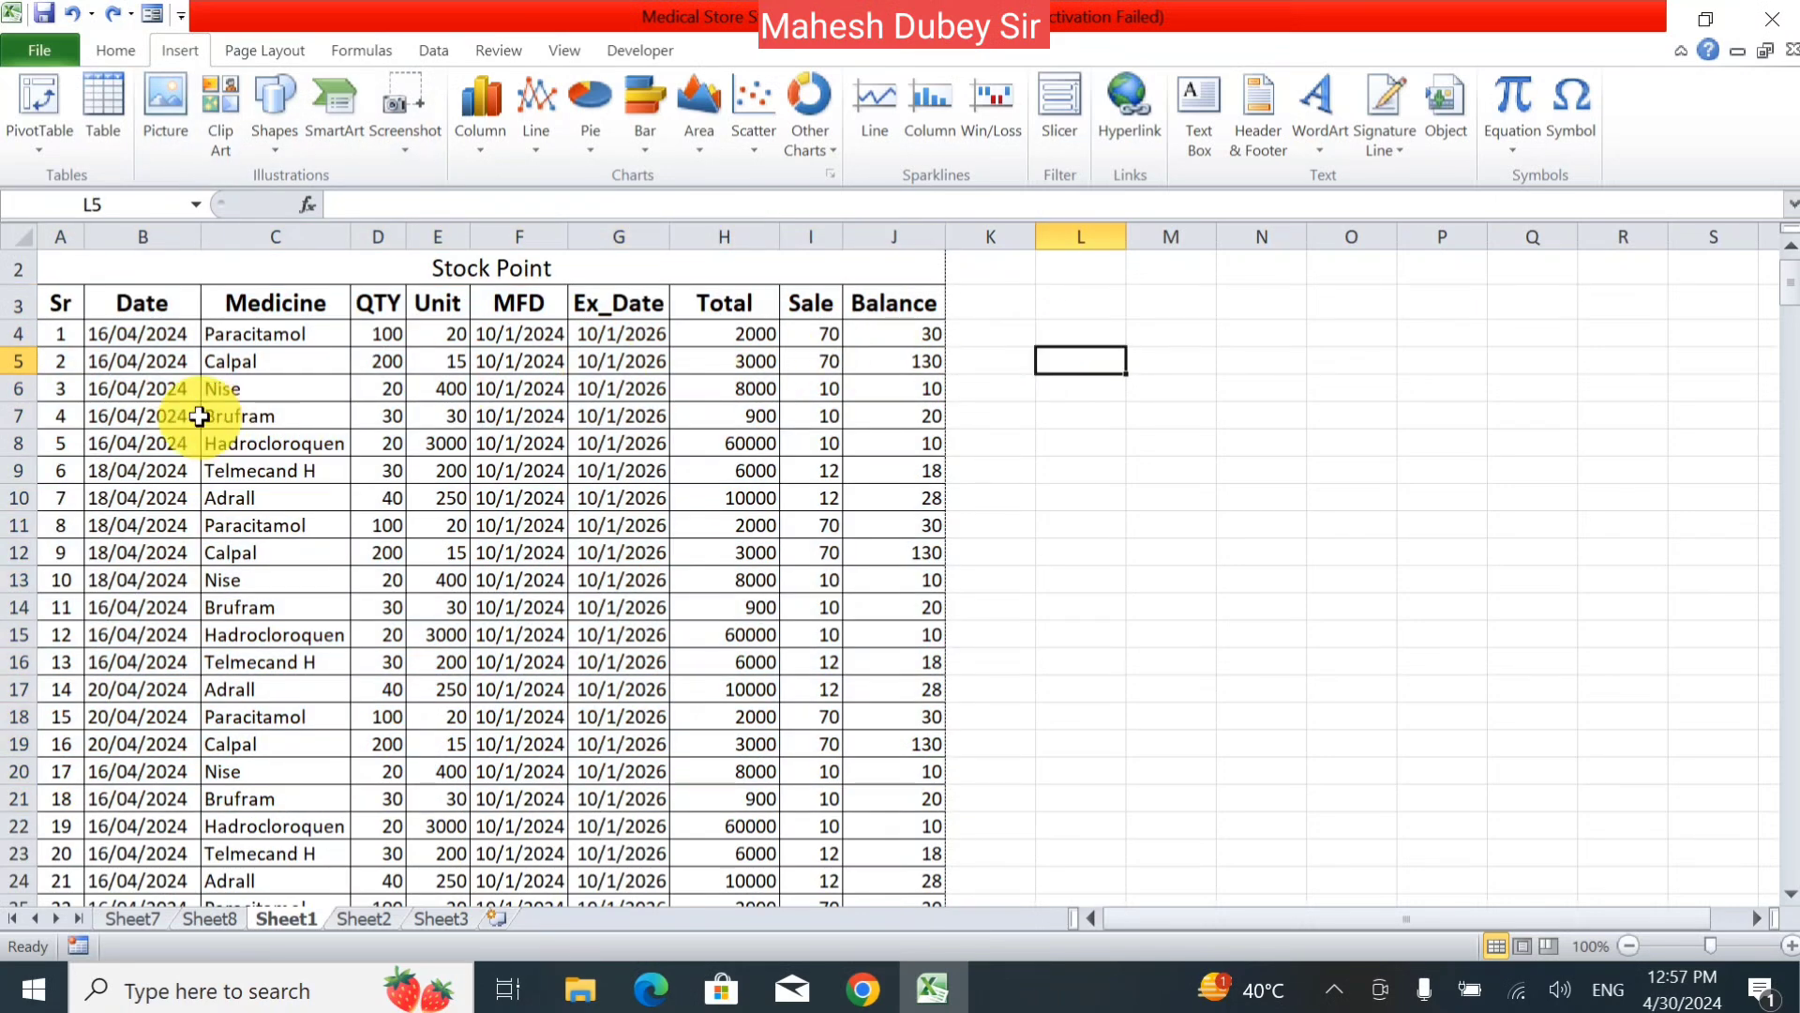
pyautogui.click(270, 337)
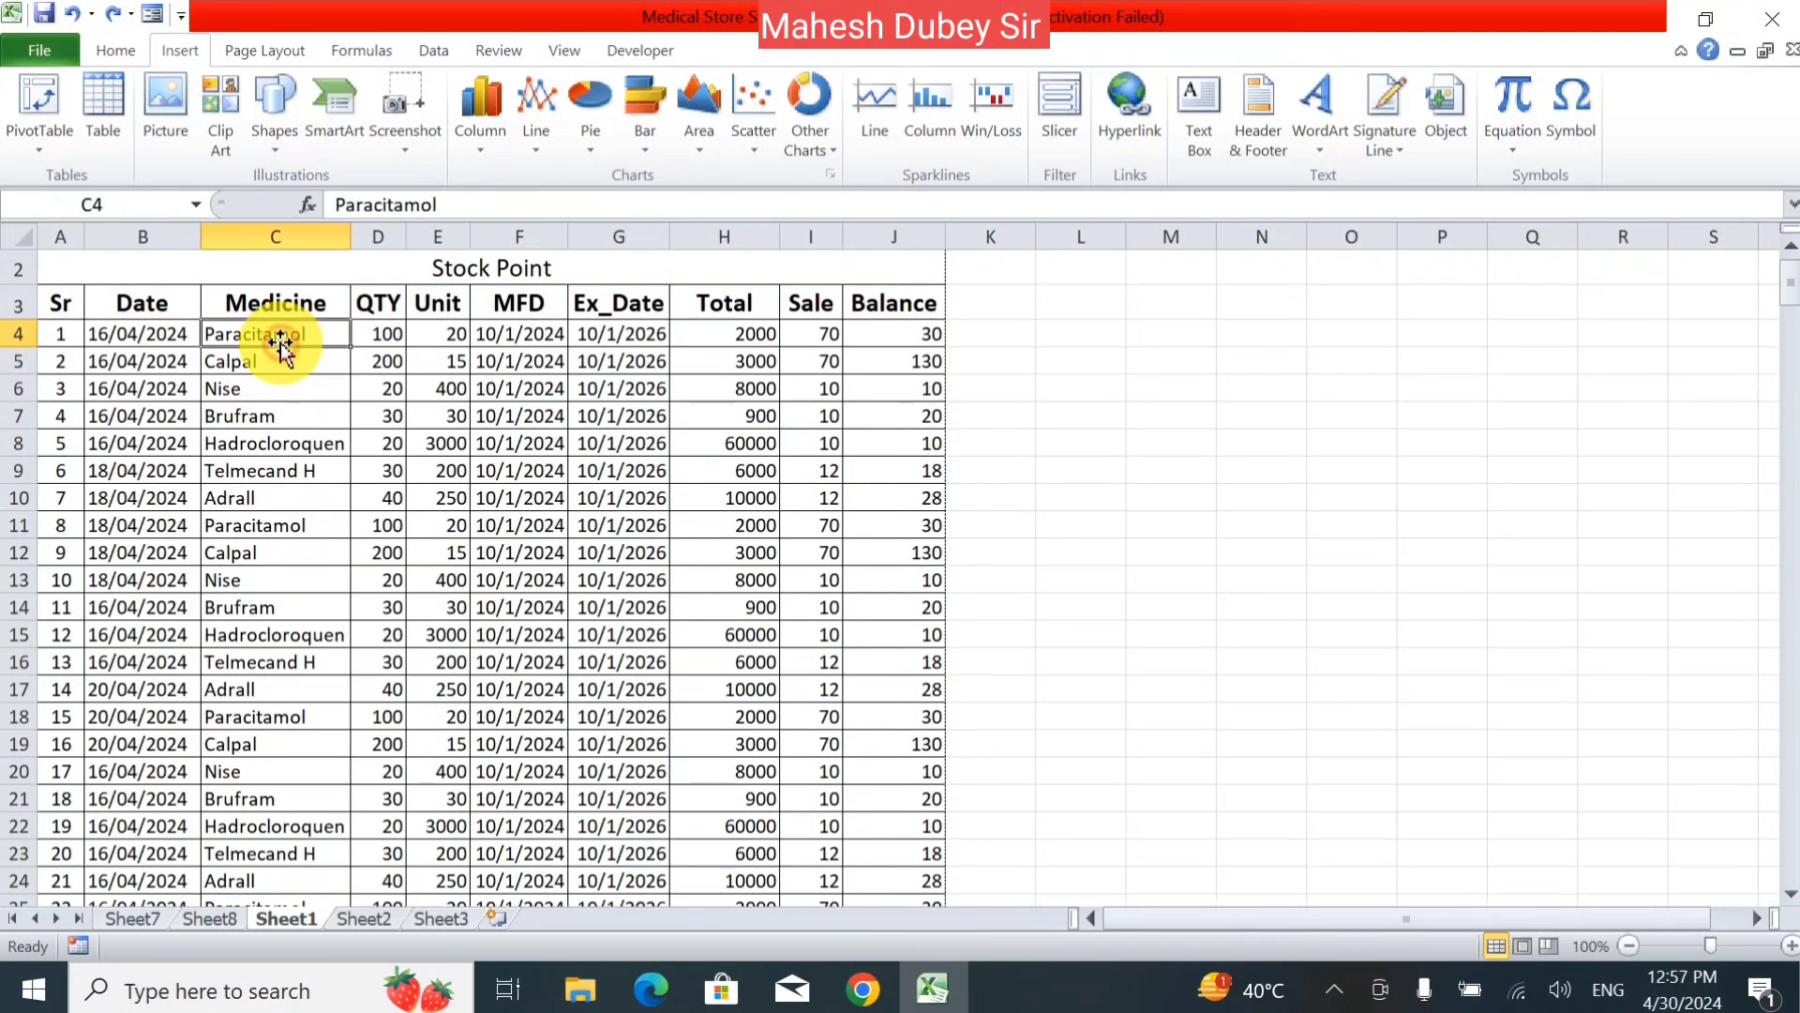
pyautogui.click(1001, 294)
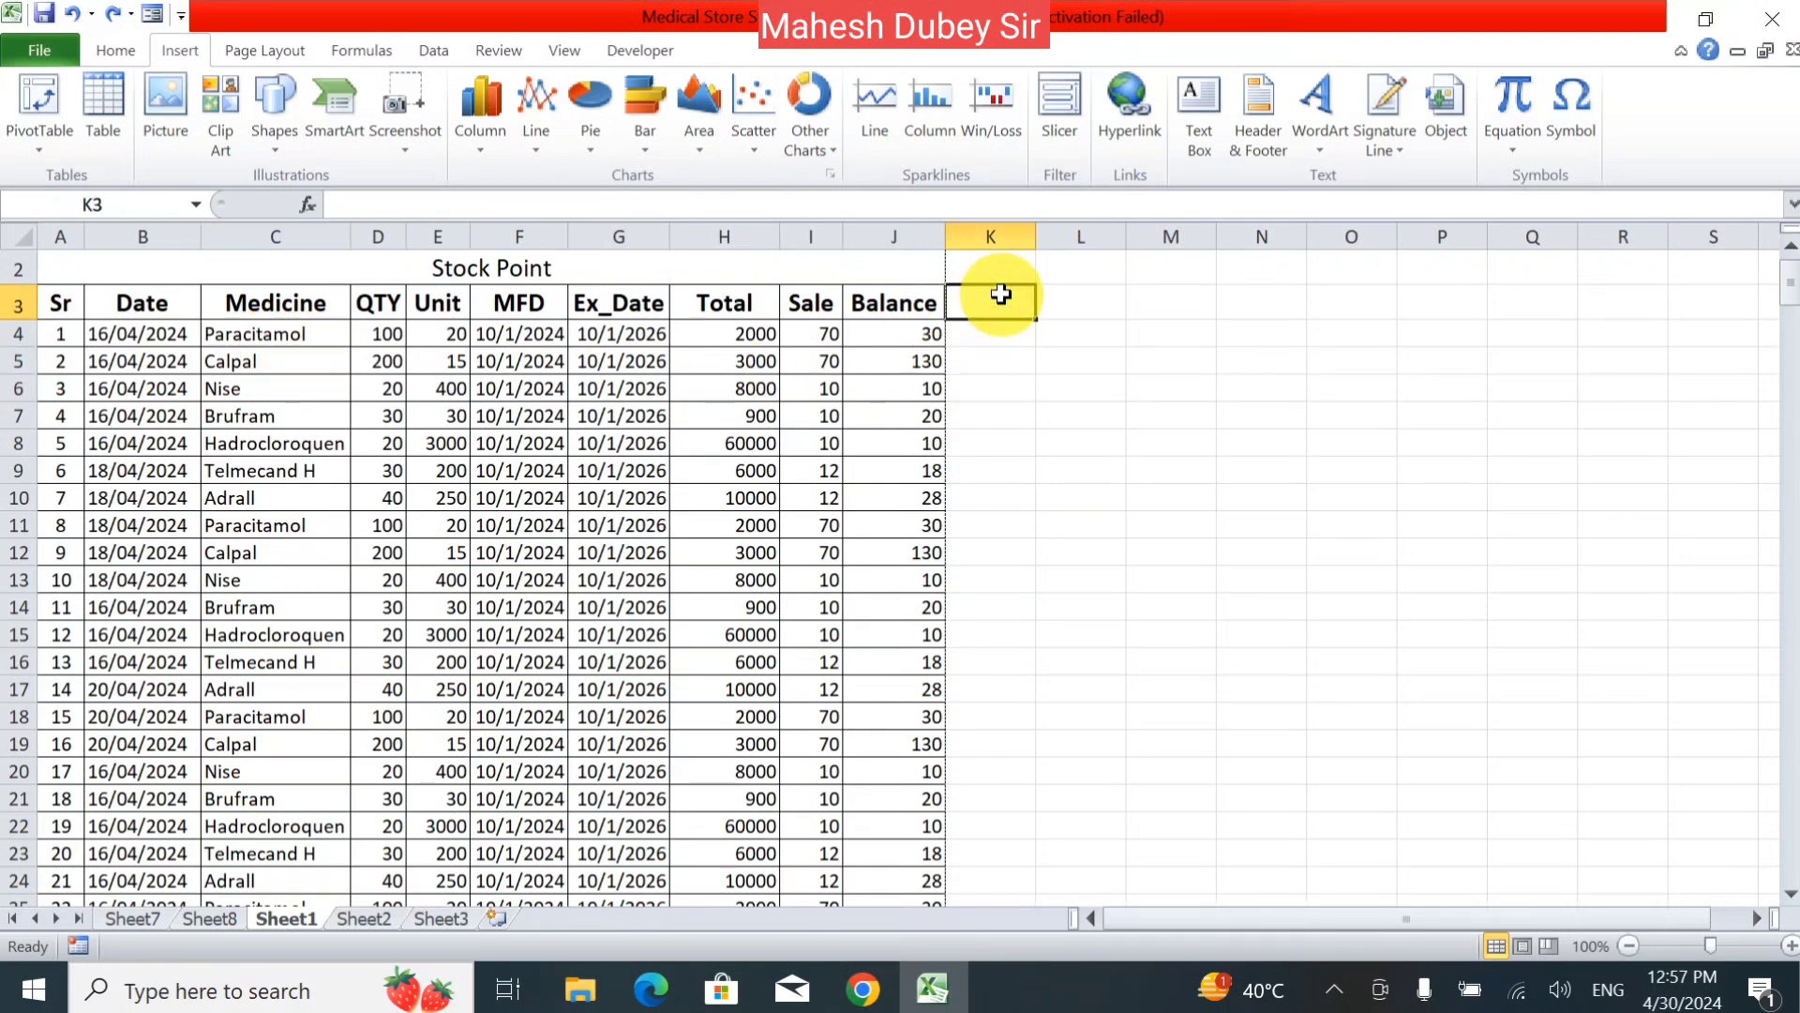
pyautogui.write('Pictur')
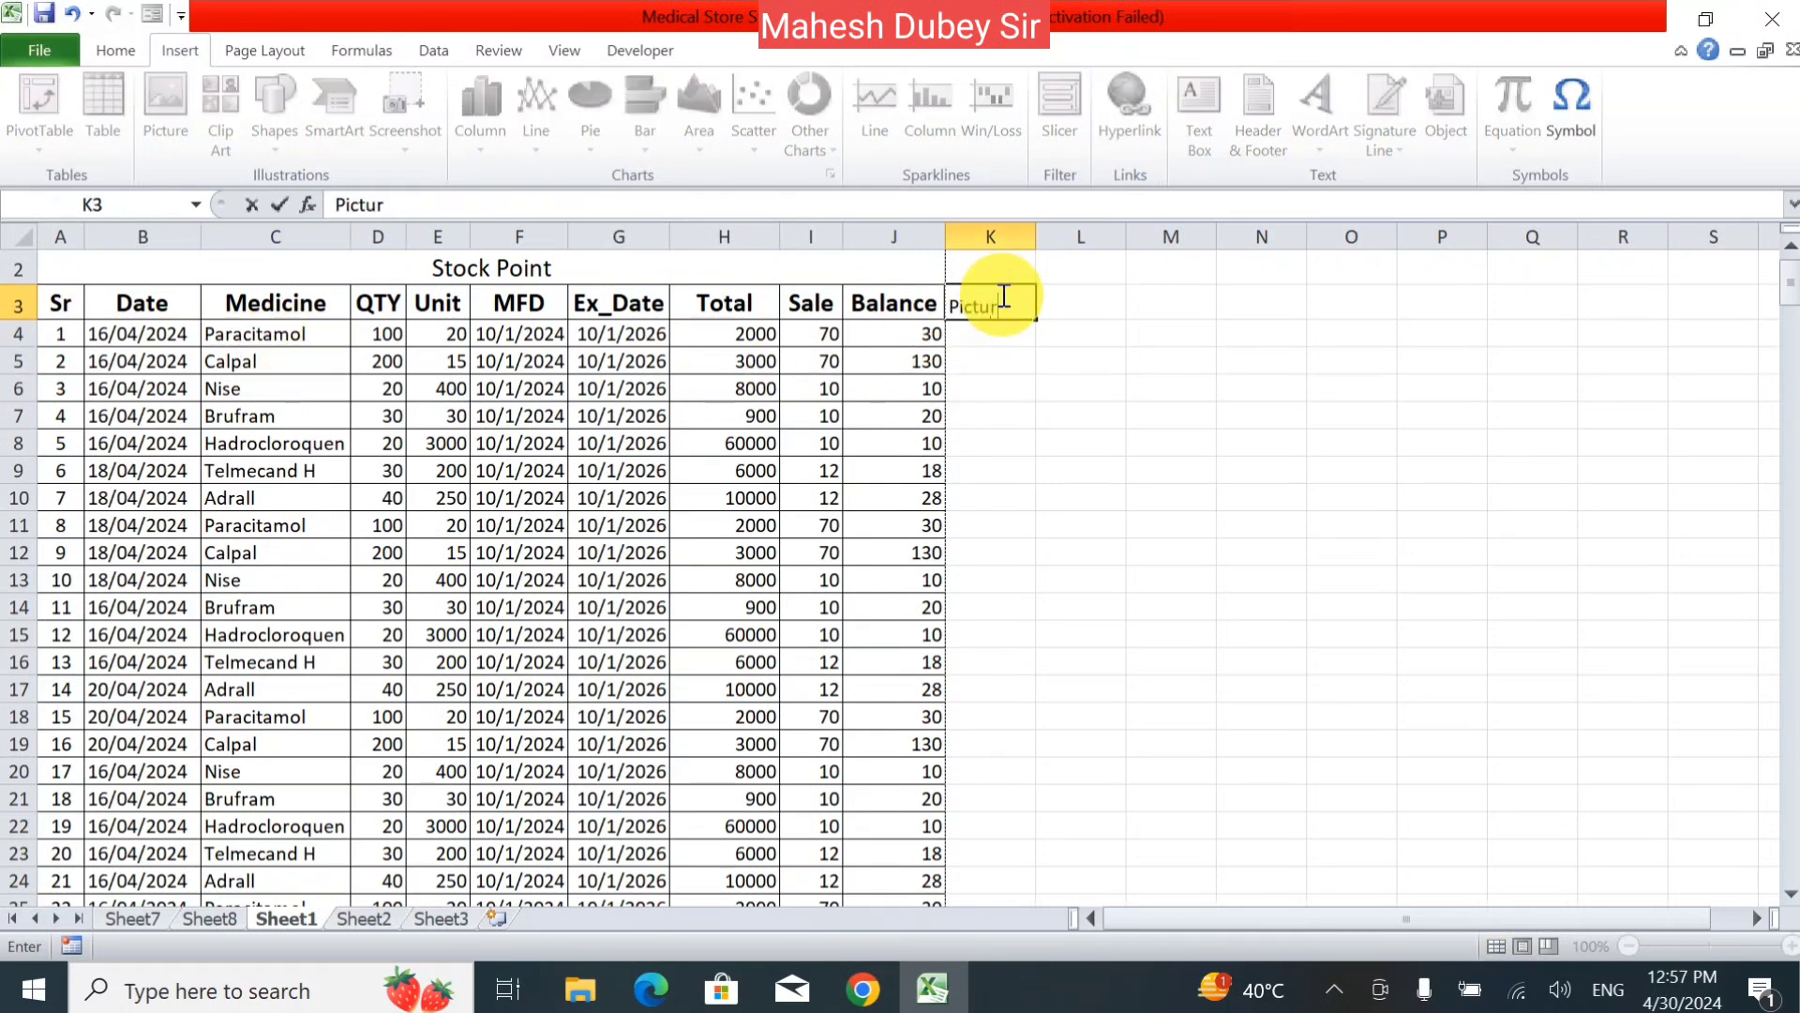
pyautogui.write('e')
pyautogui.press('Return')
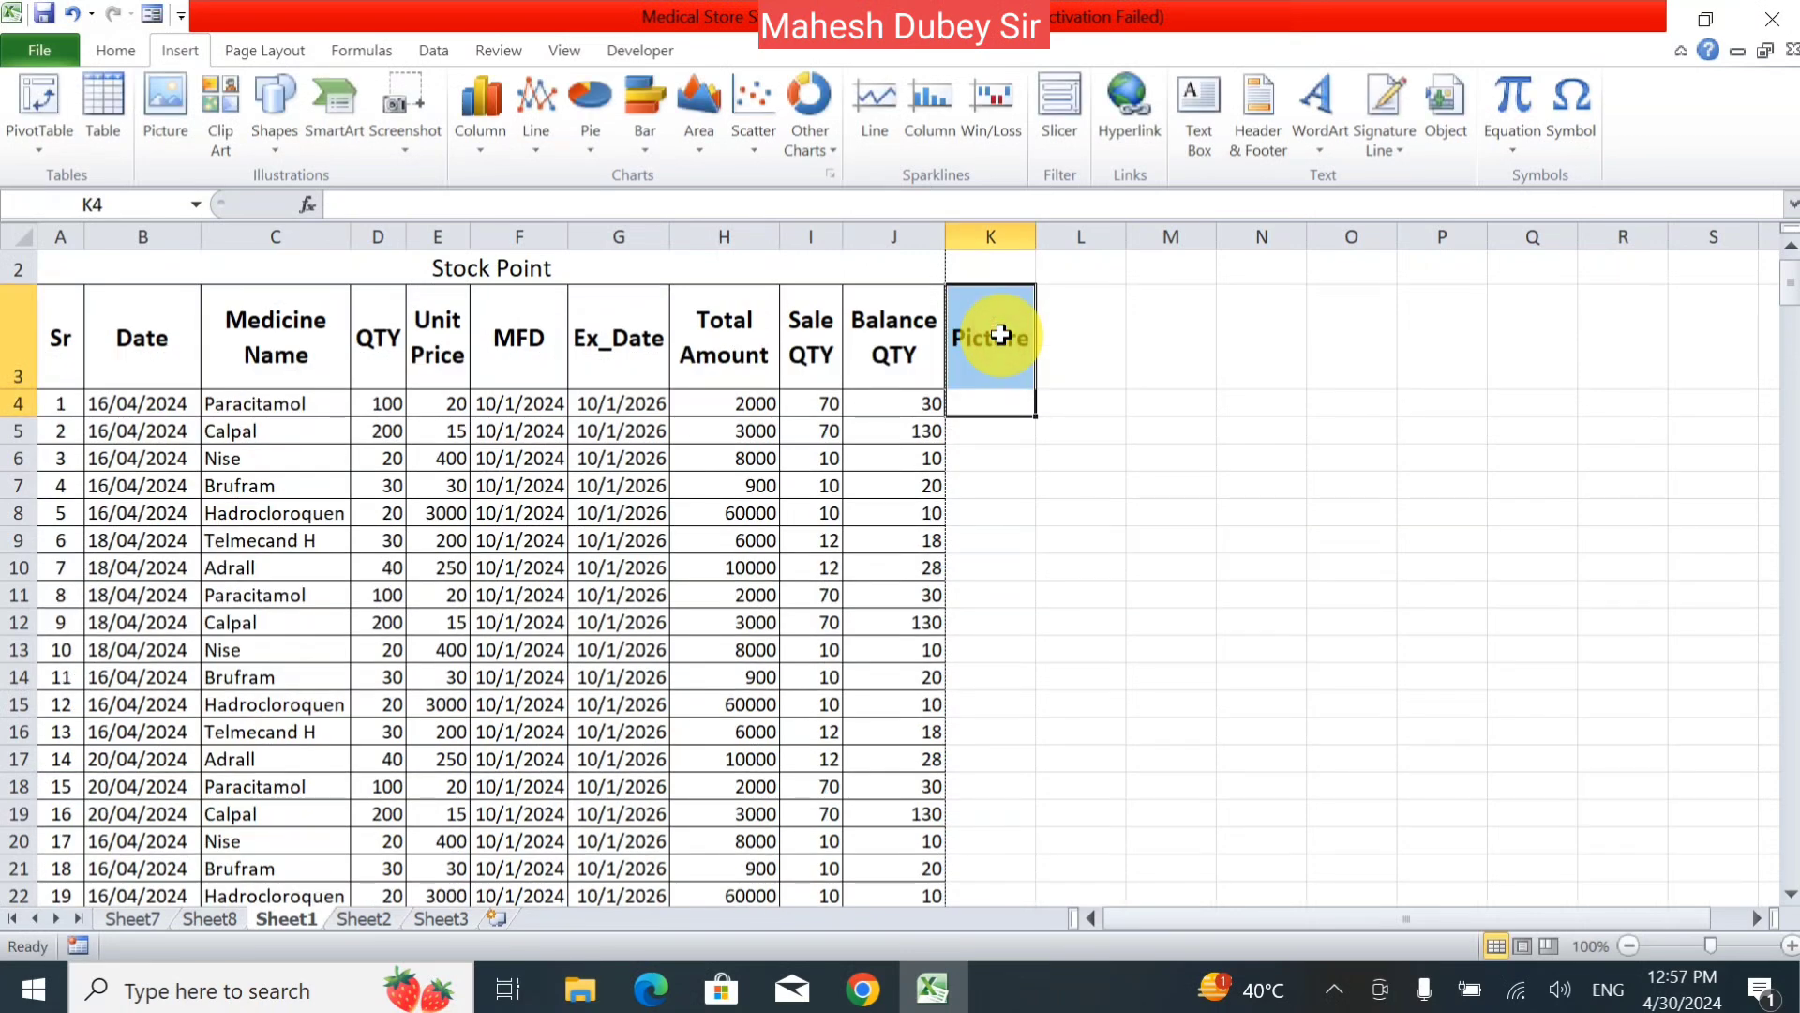
# - Insert the picture file "1" from Local Disk (E:) at cell K4, showing the files as large icons
pyautogui.click(969, 407)
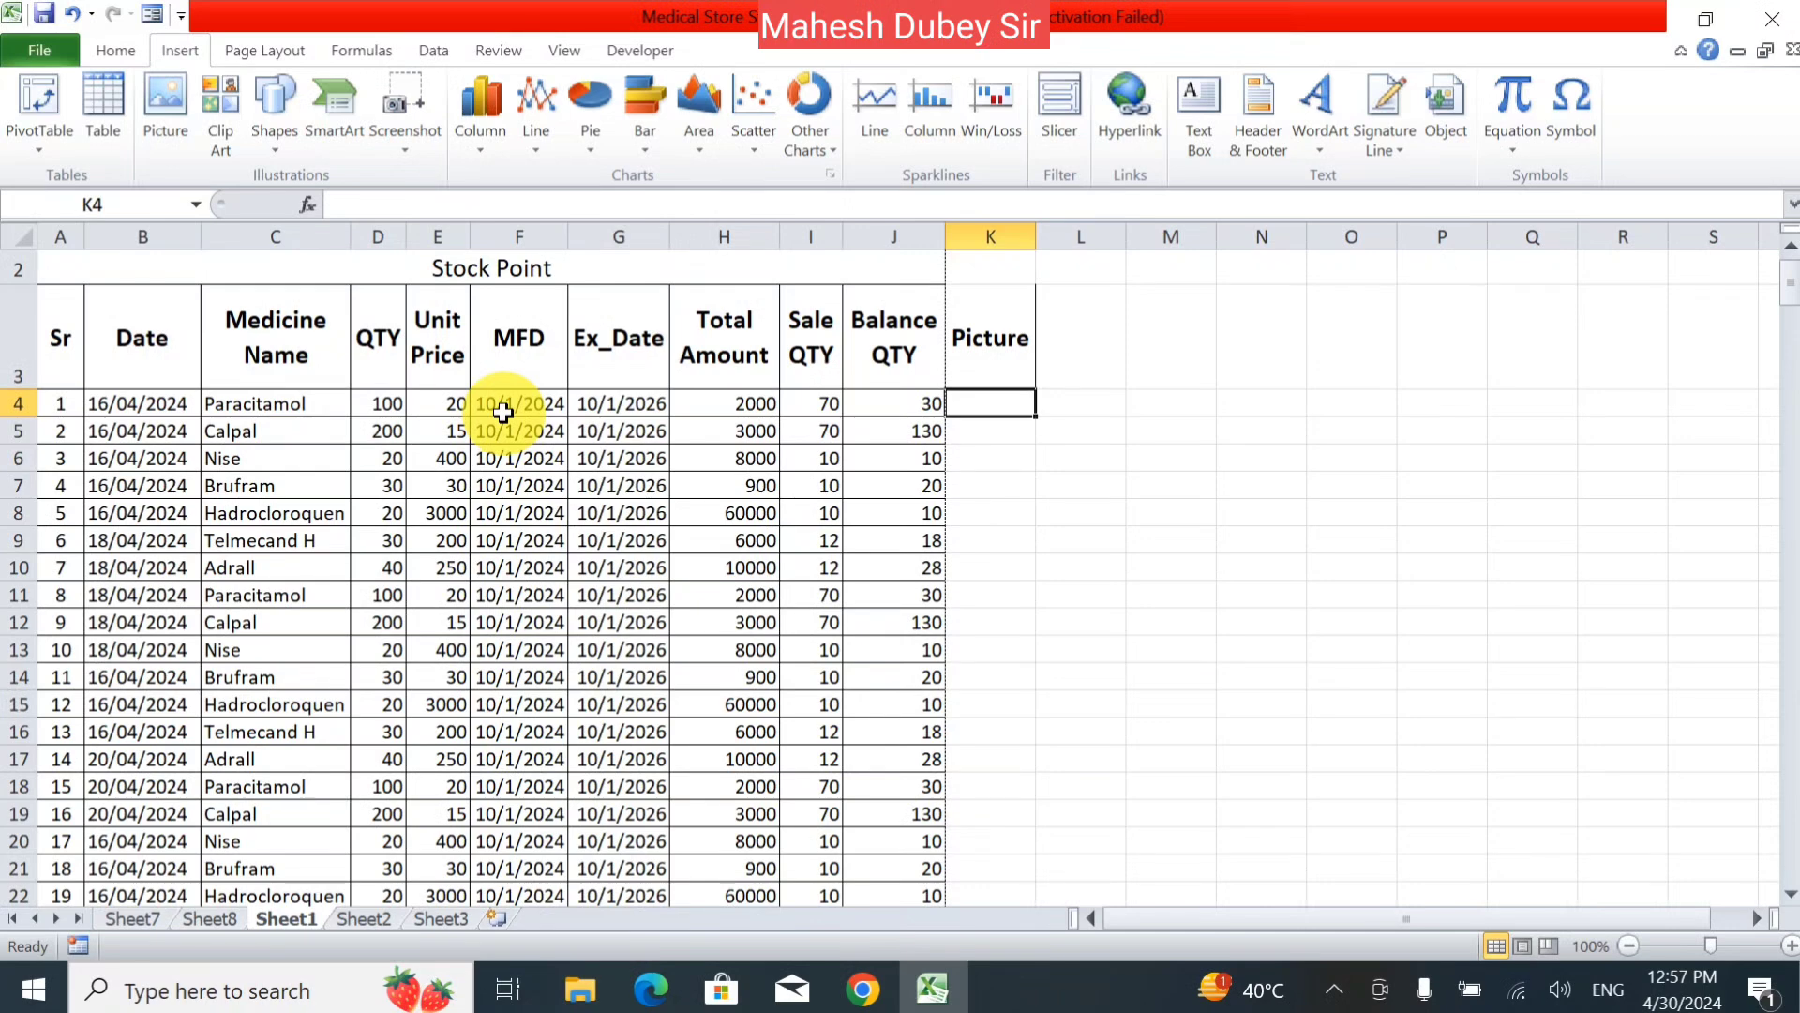
pyautogui.click(215, 398)
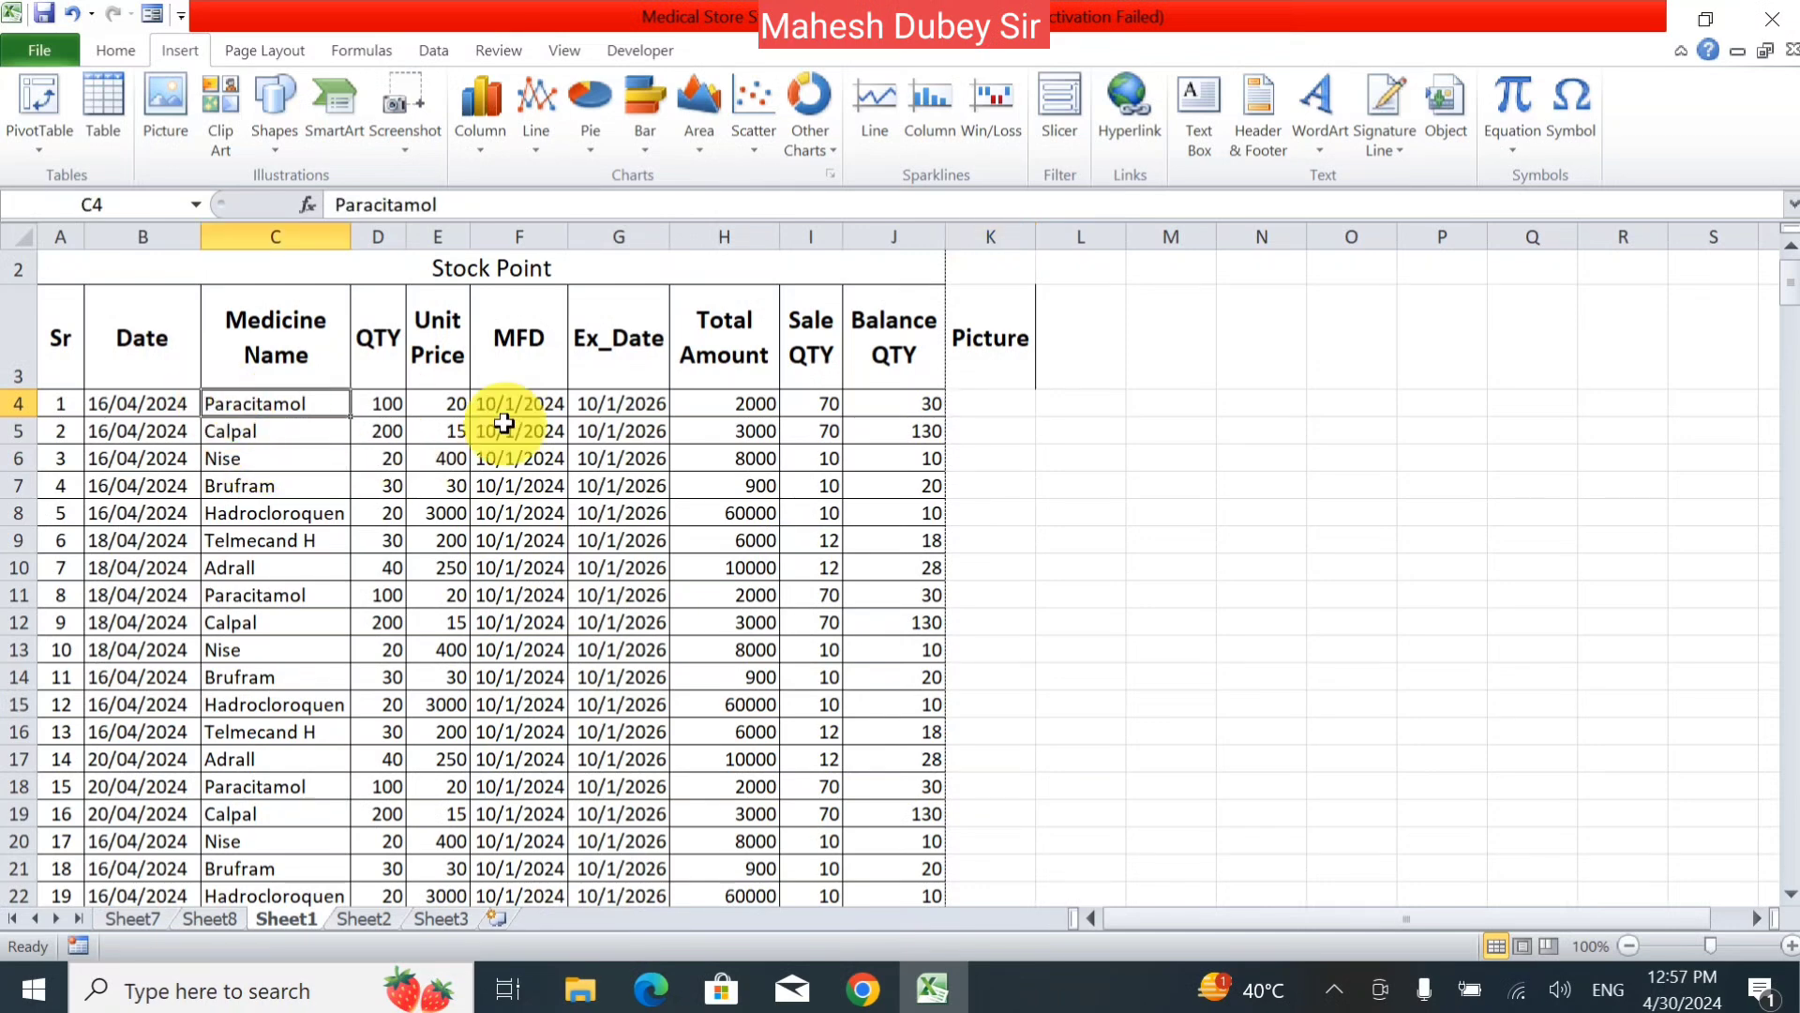
pyautogui.click(993, 411)
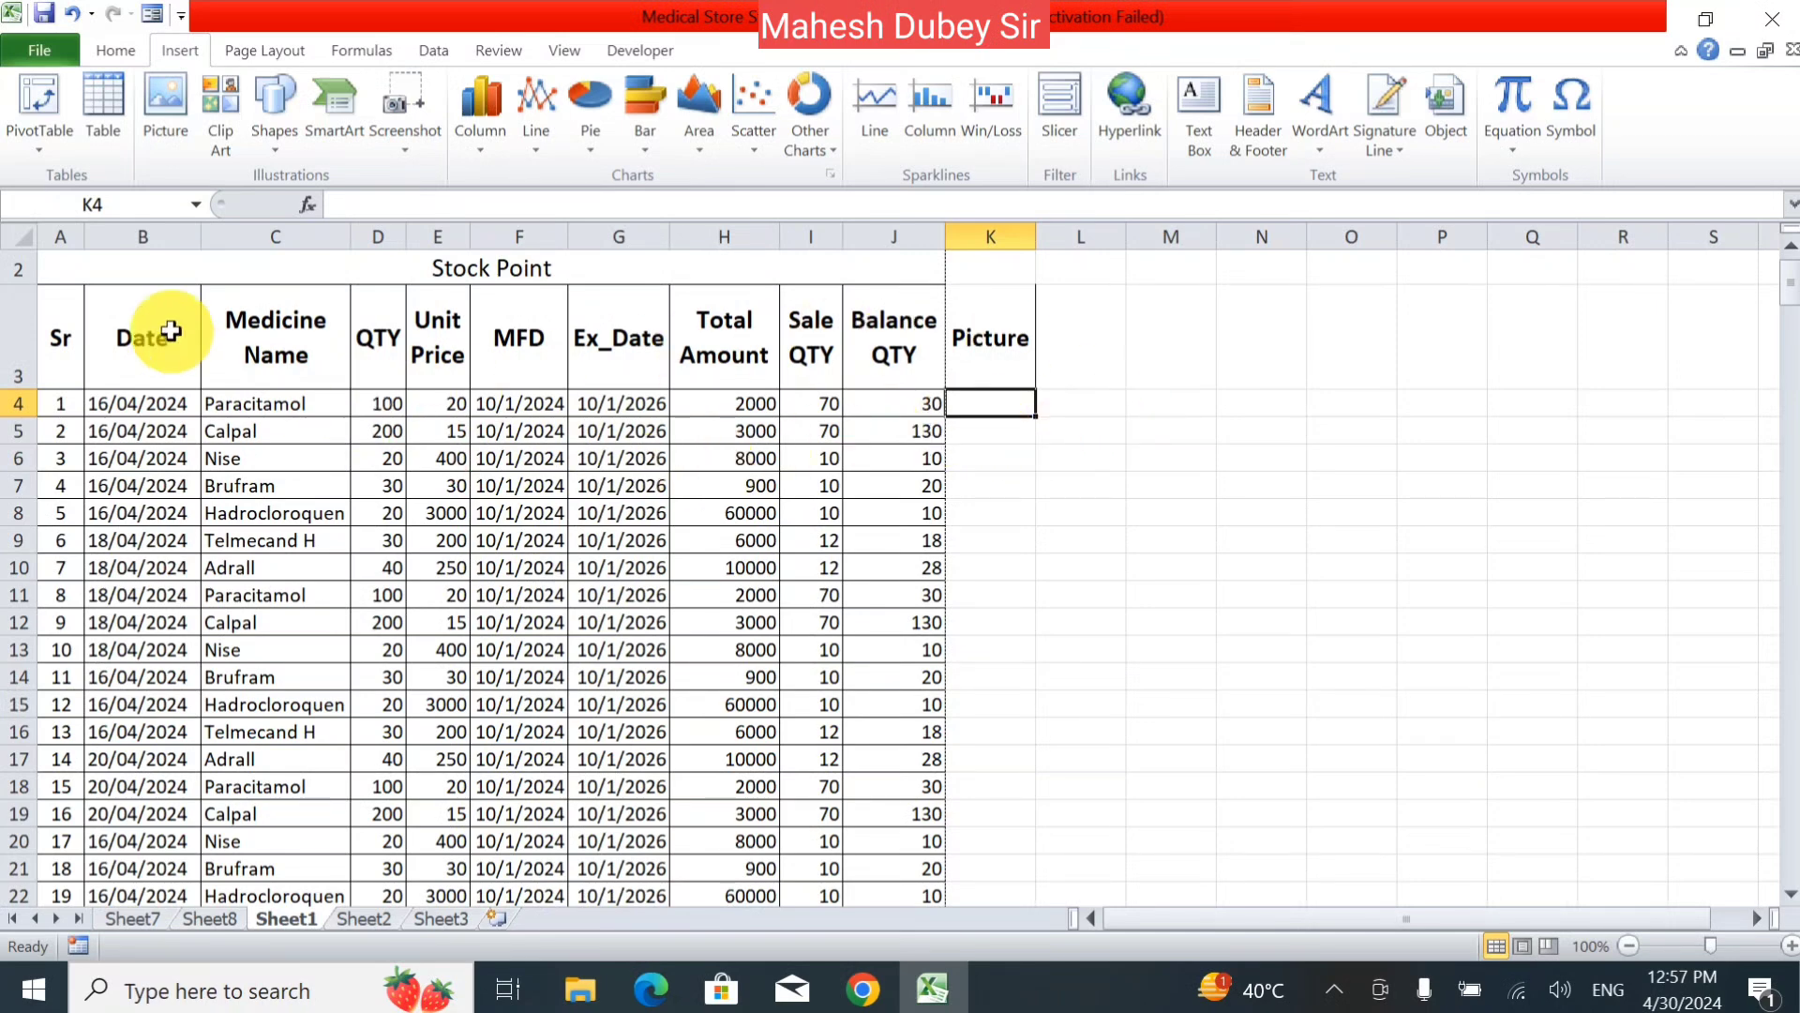
pyautogui.click(165, 105)
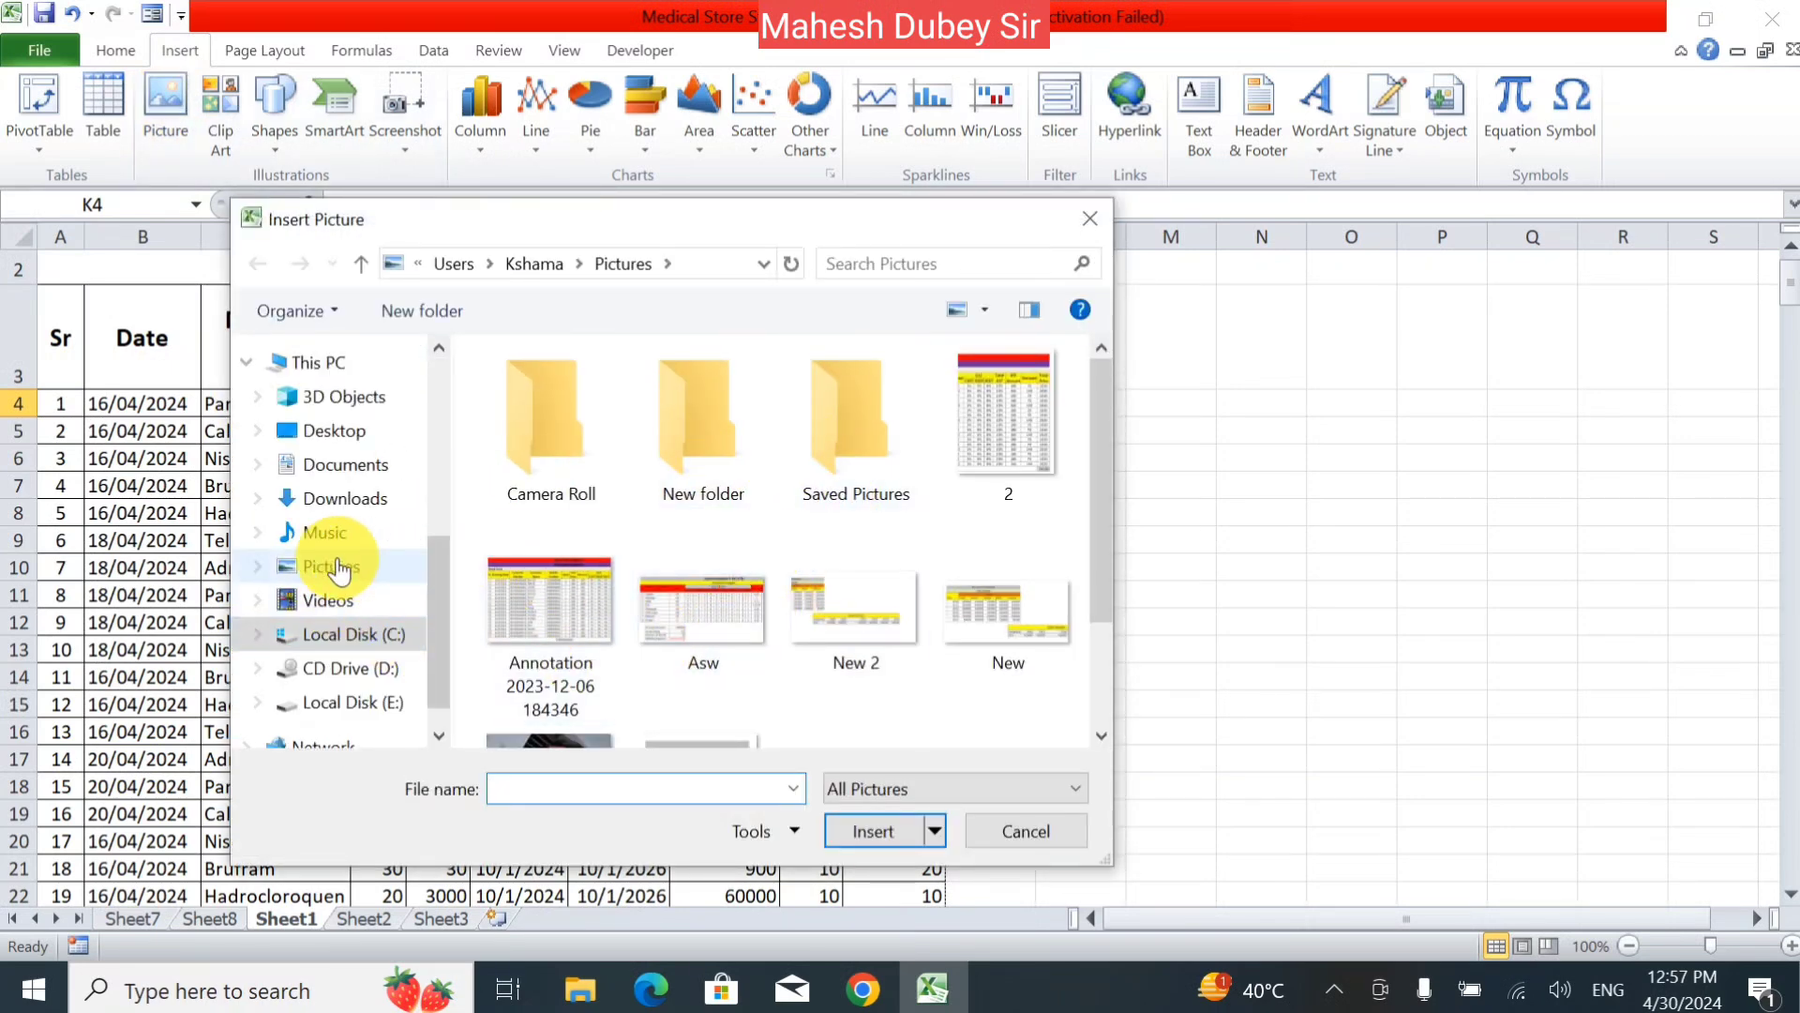
pyautogui.click(315, 566)
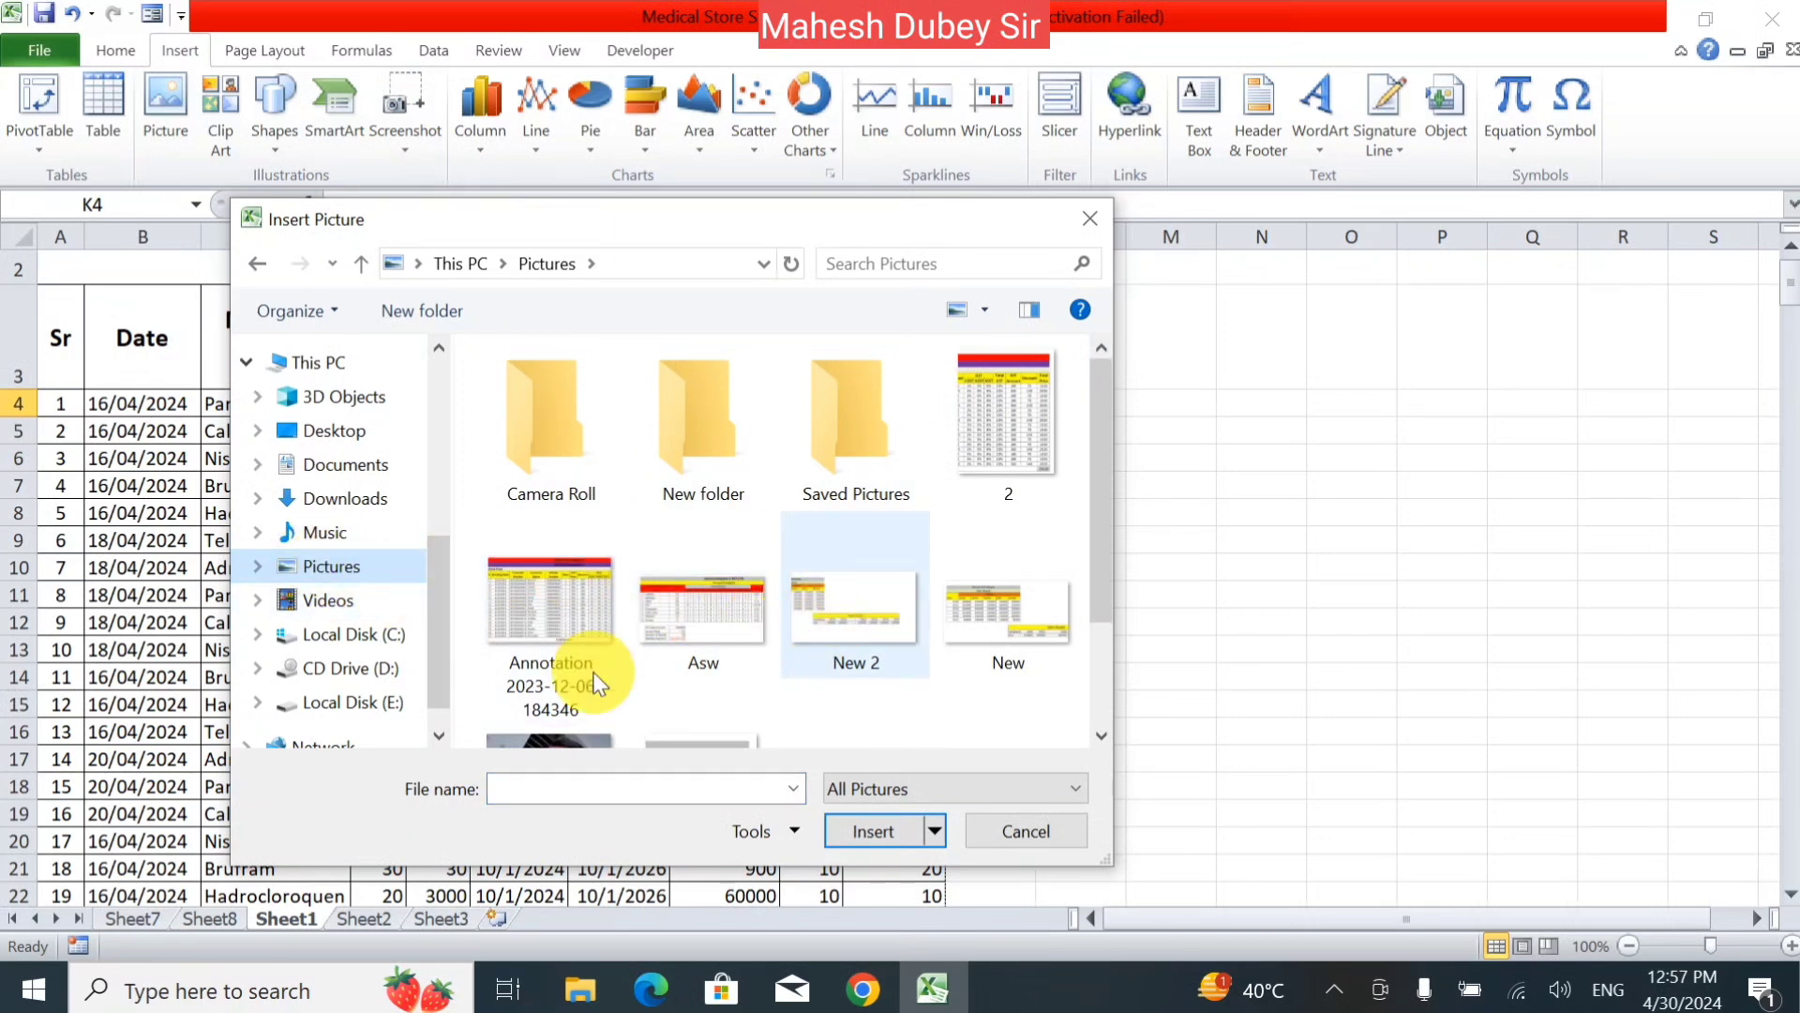
pyautogui.click(364, 714)
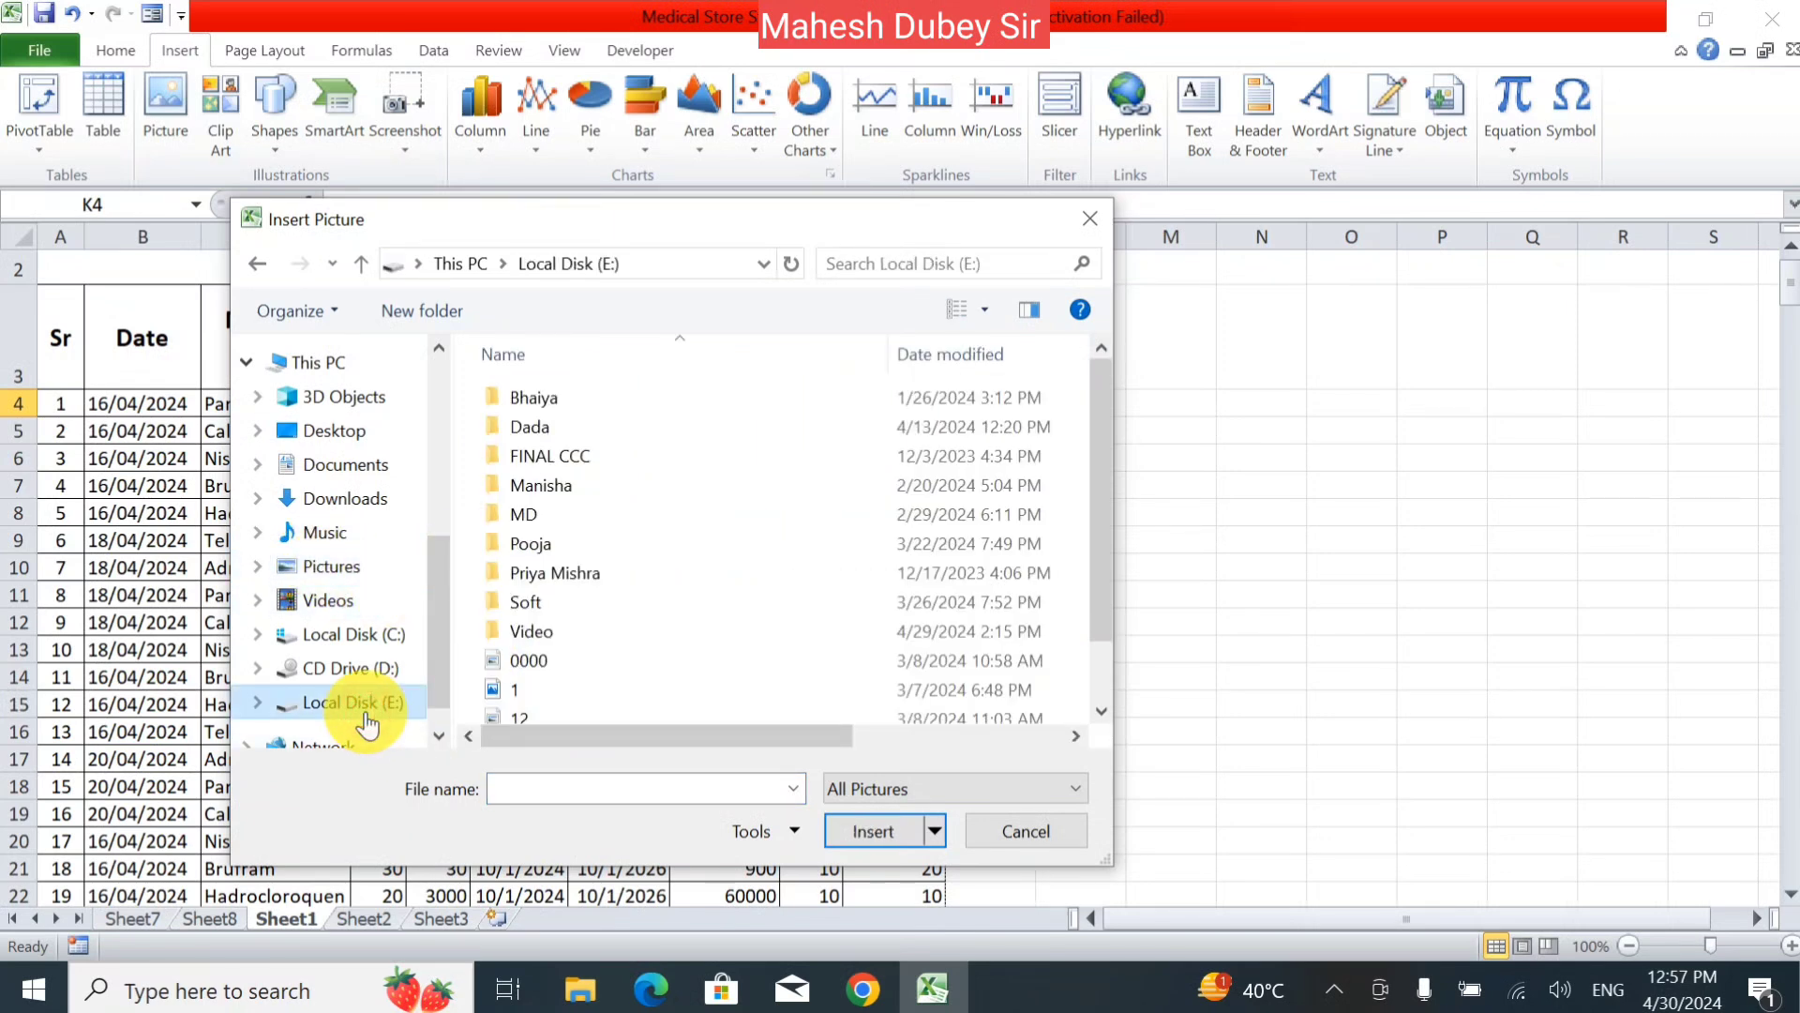
pyautogui.click(587, 700)
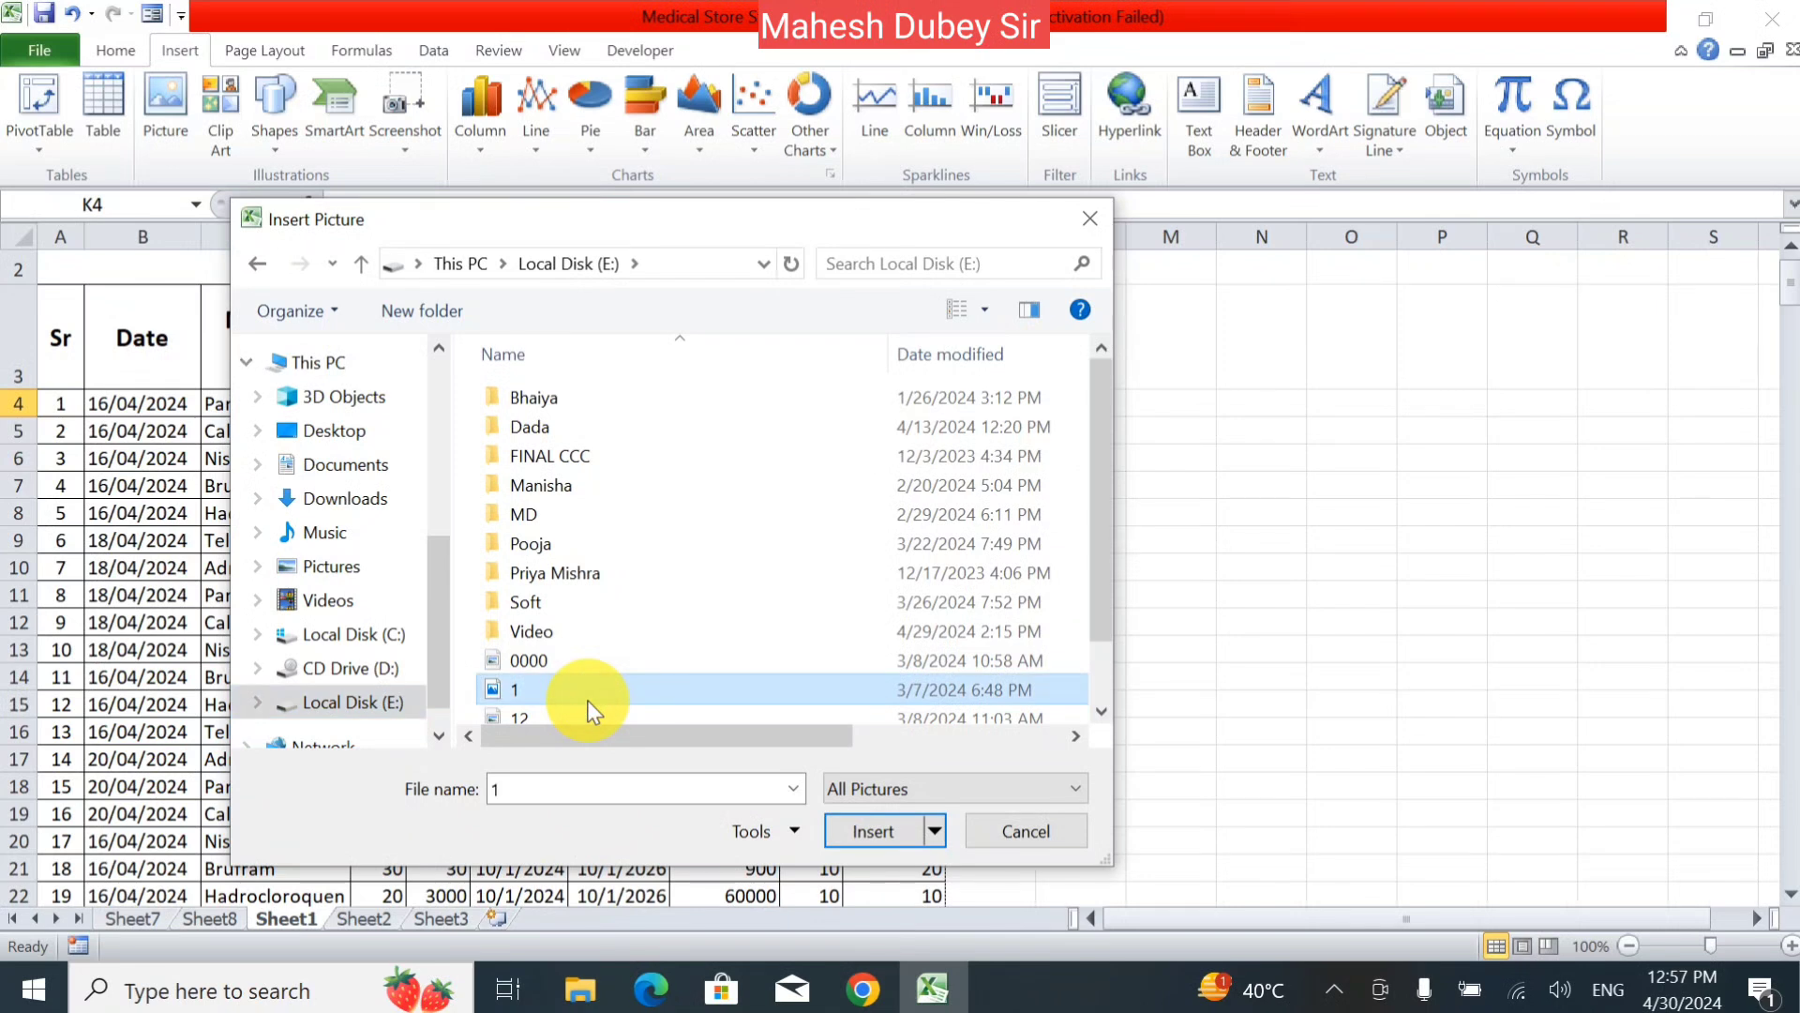
pyautogui.click(983, 315)
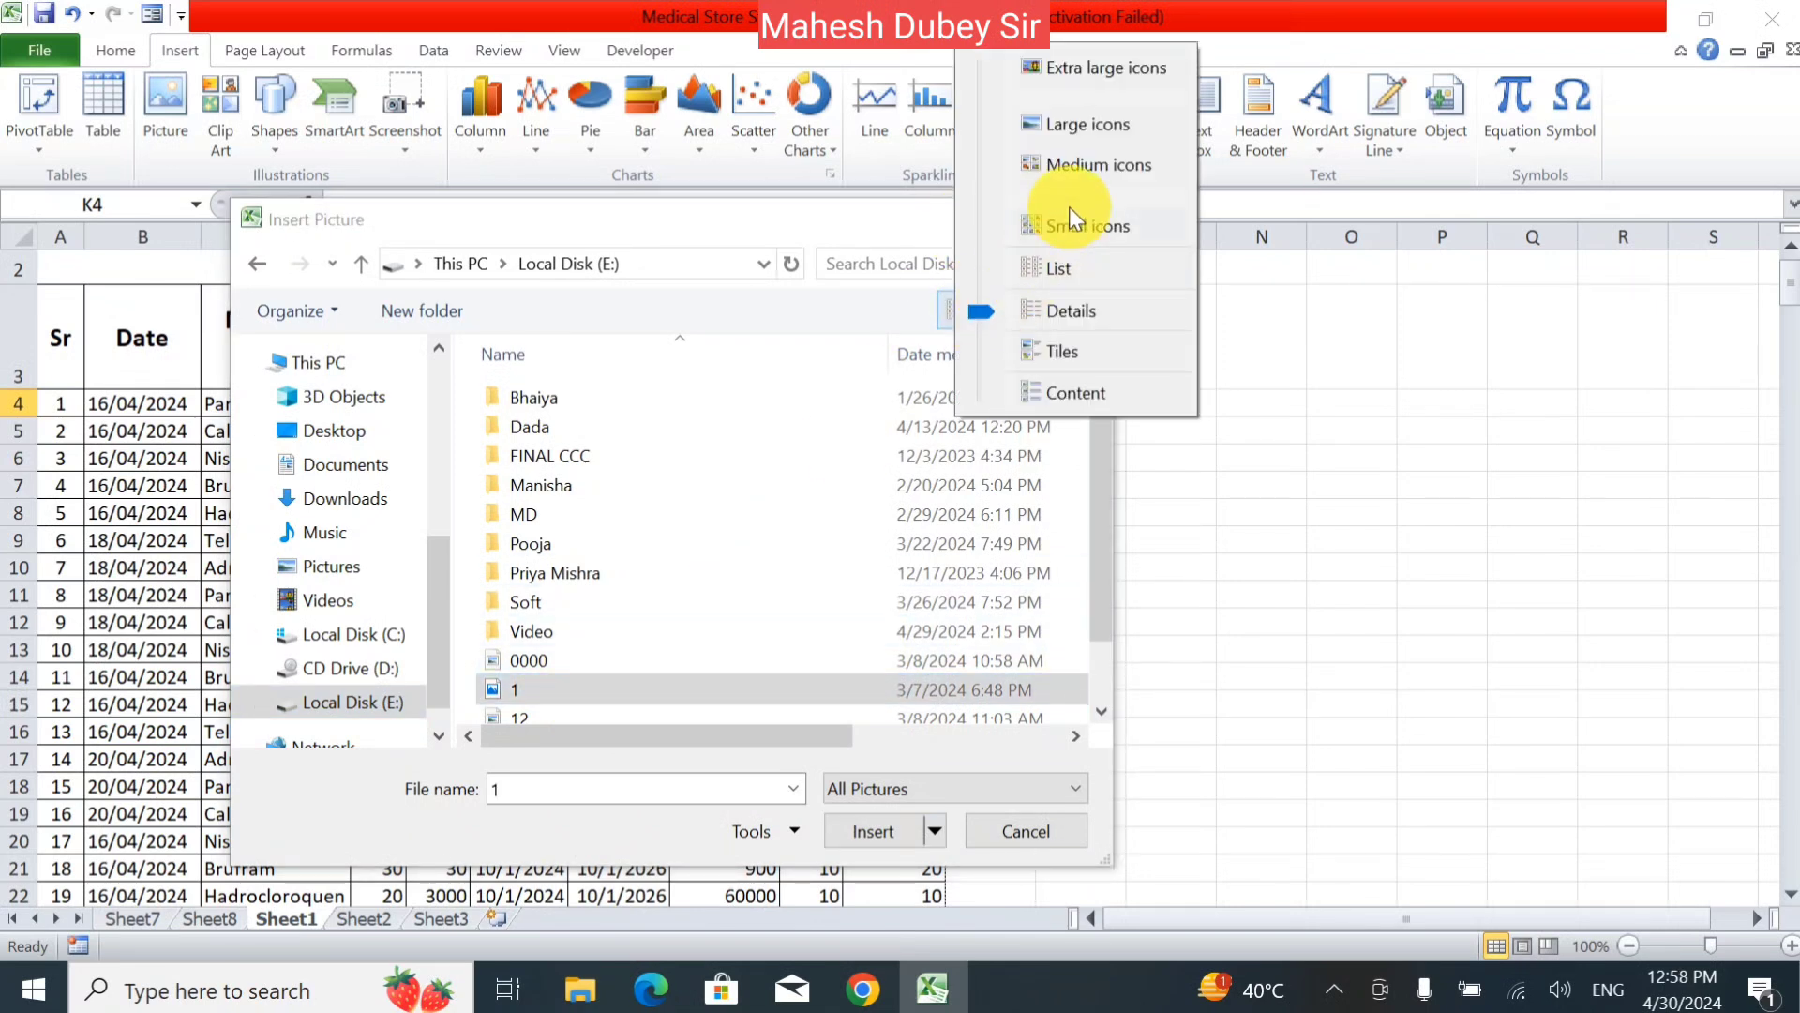
pyautogui.click(1038, 138)
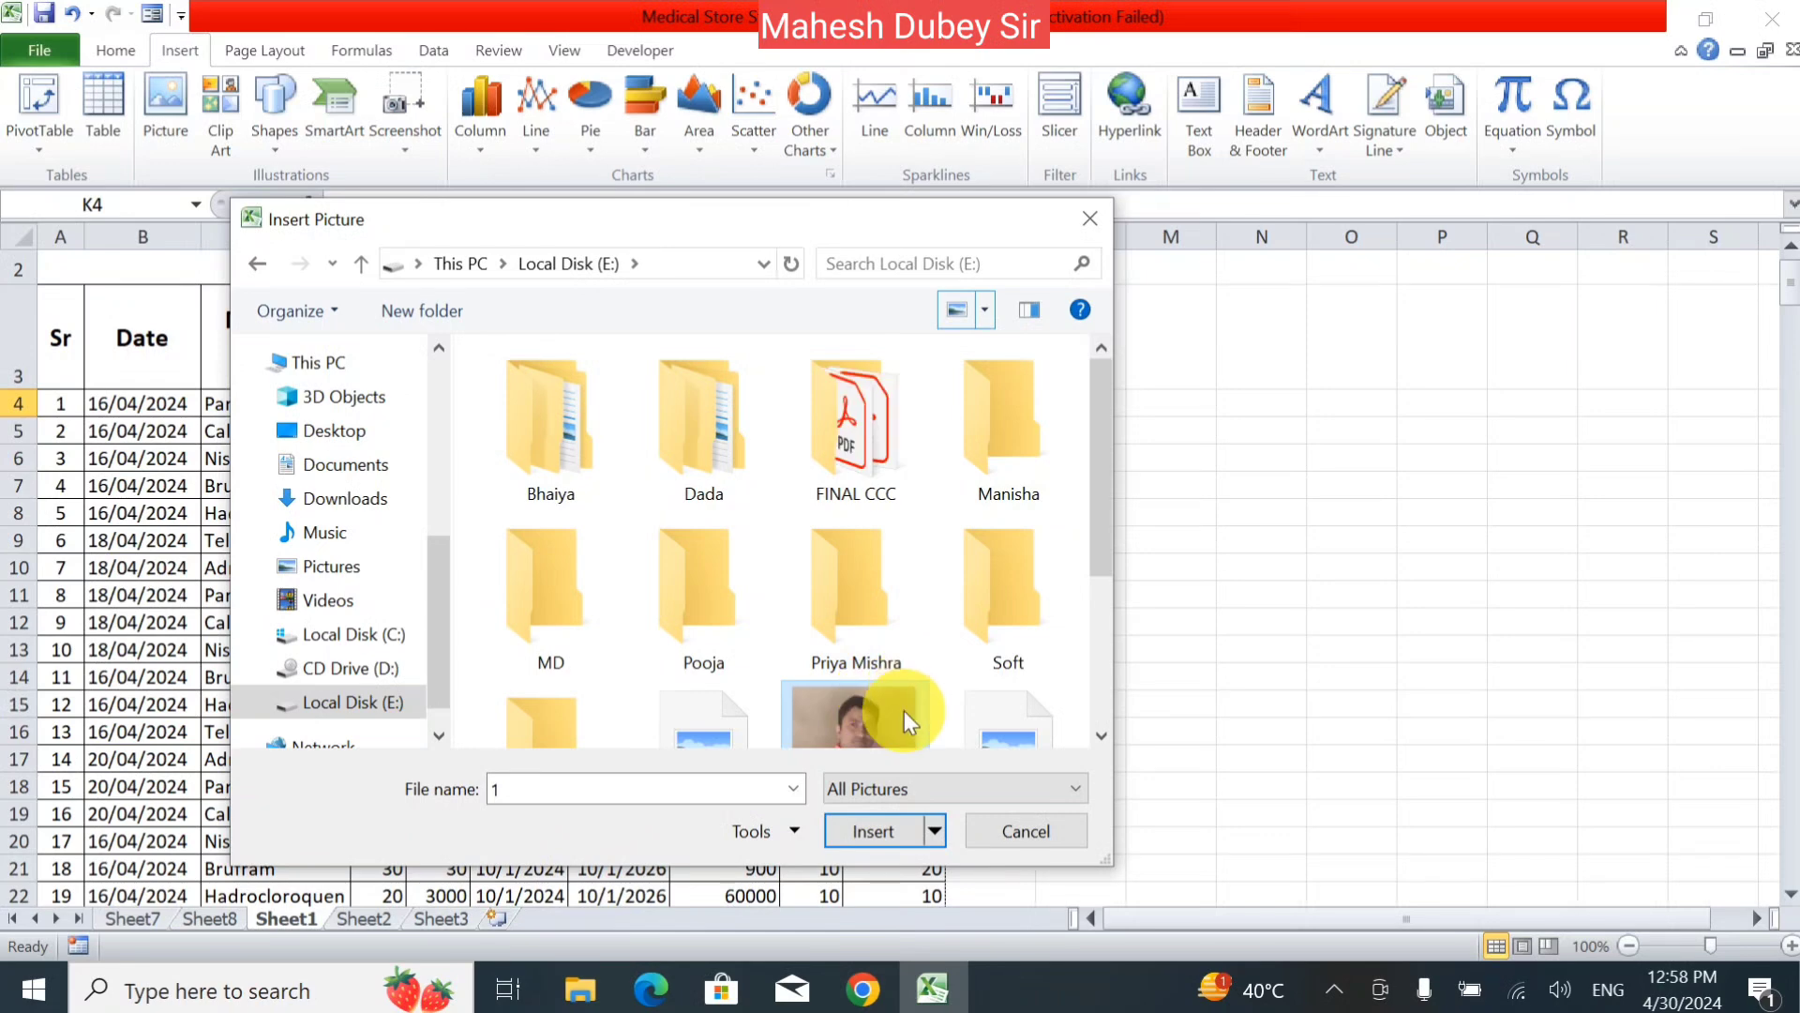
pyautogui.click(880, 835)
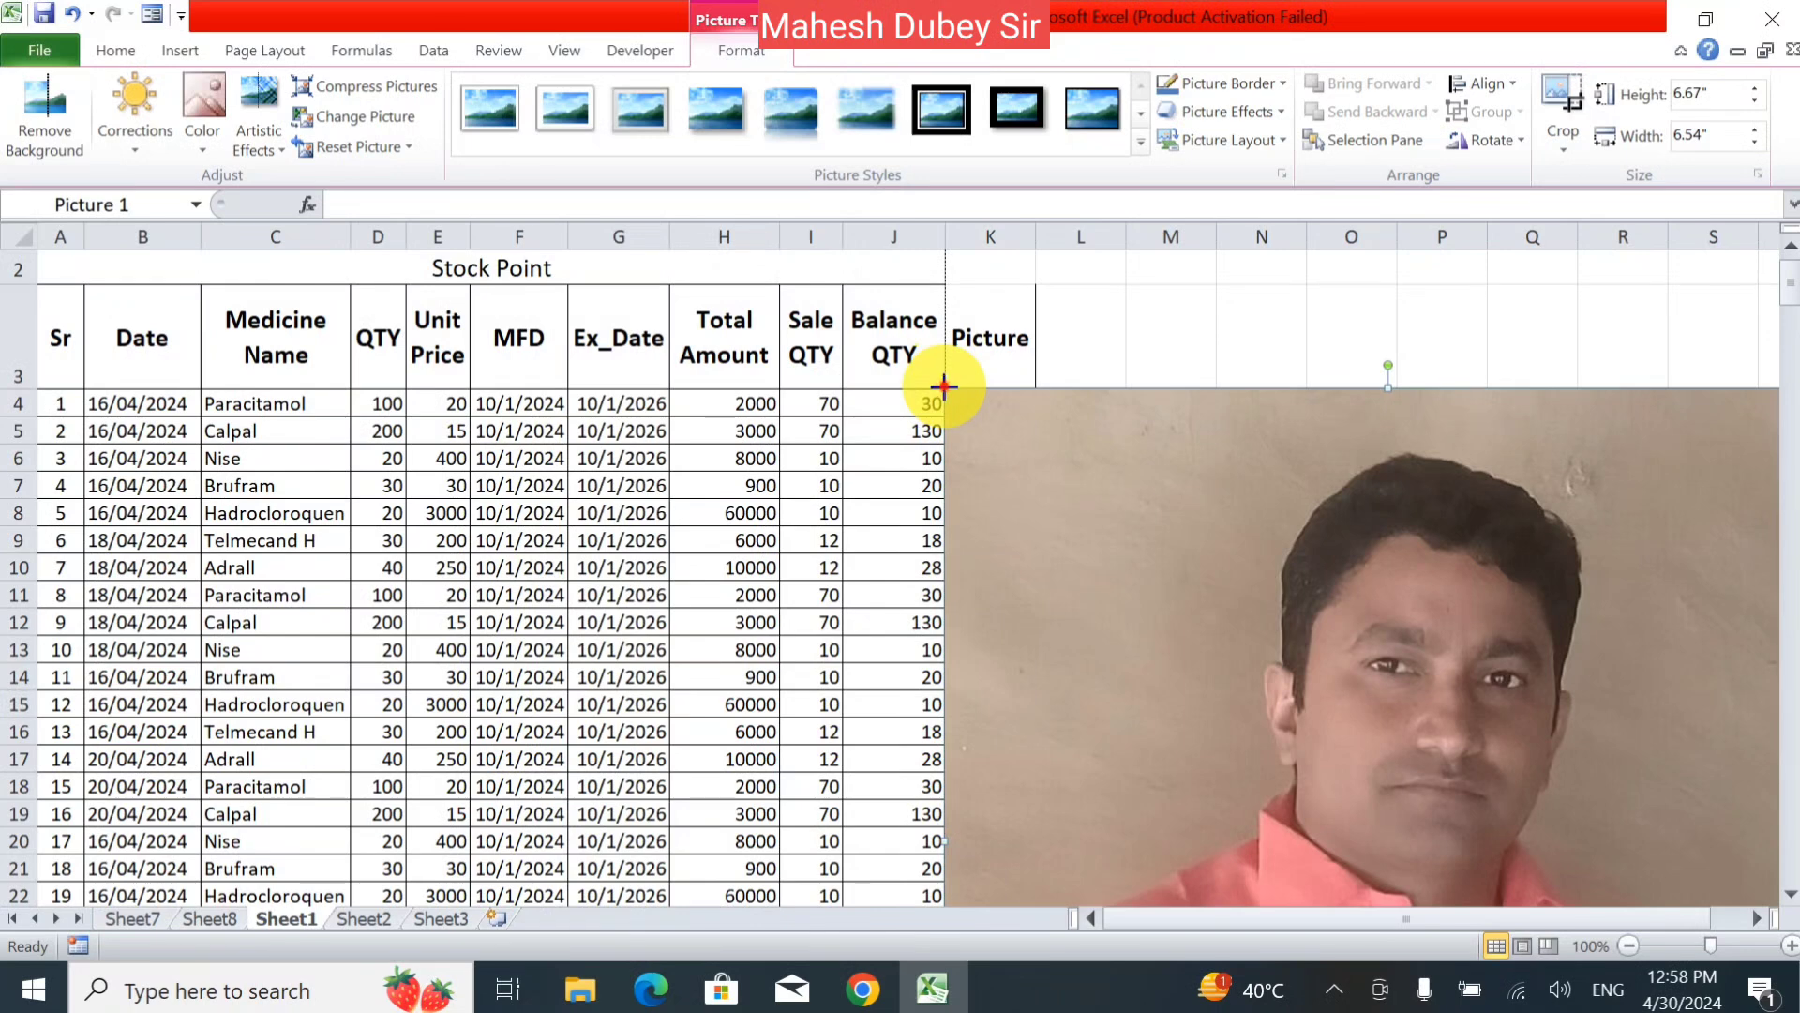
# - Shrink the inserted picture to about 2.1" wide, move it up beside the first stock rows, and flatten it to about 0.42" high
pyautogui.moveTo(943, 386); pyautogui.dragTo(1047, 687)
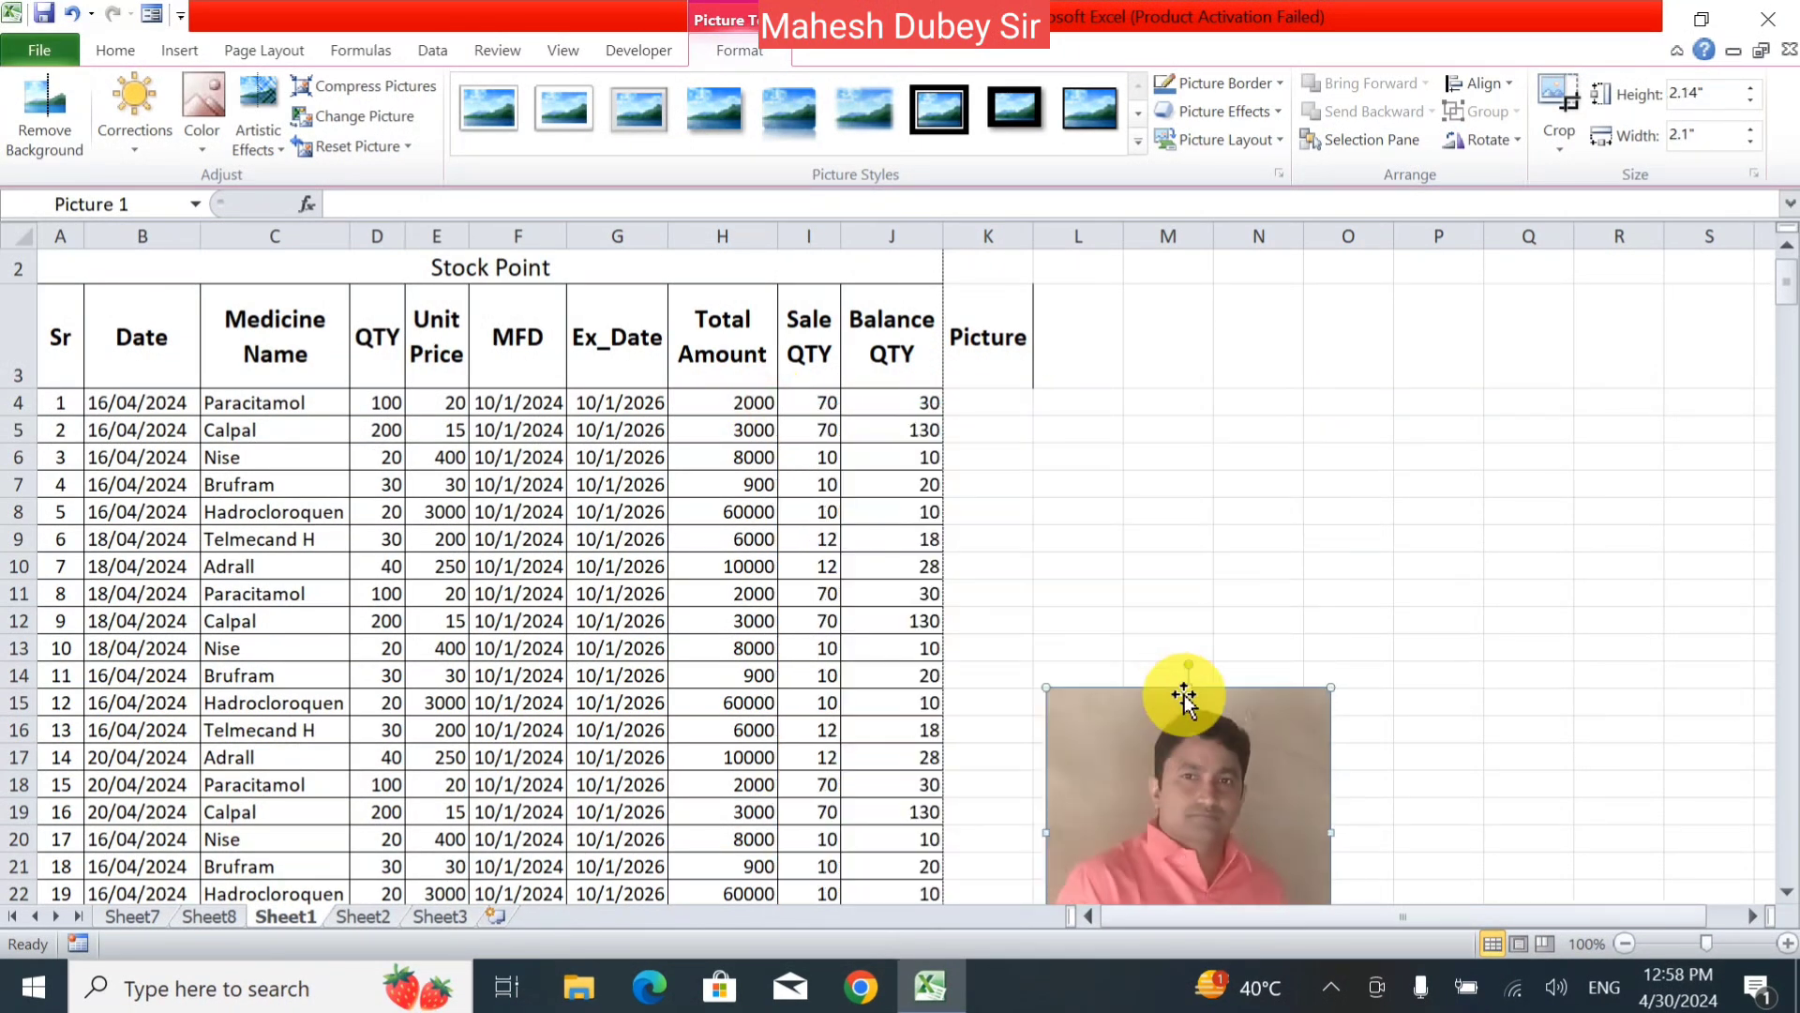
pyautogui.moveTo(1232, 759); pyautogui.dragTo(1189, 460)
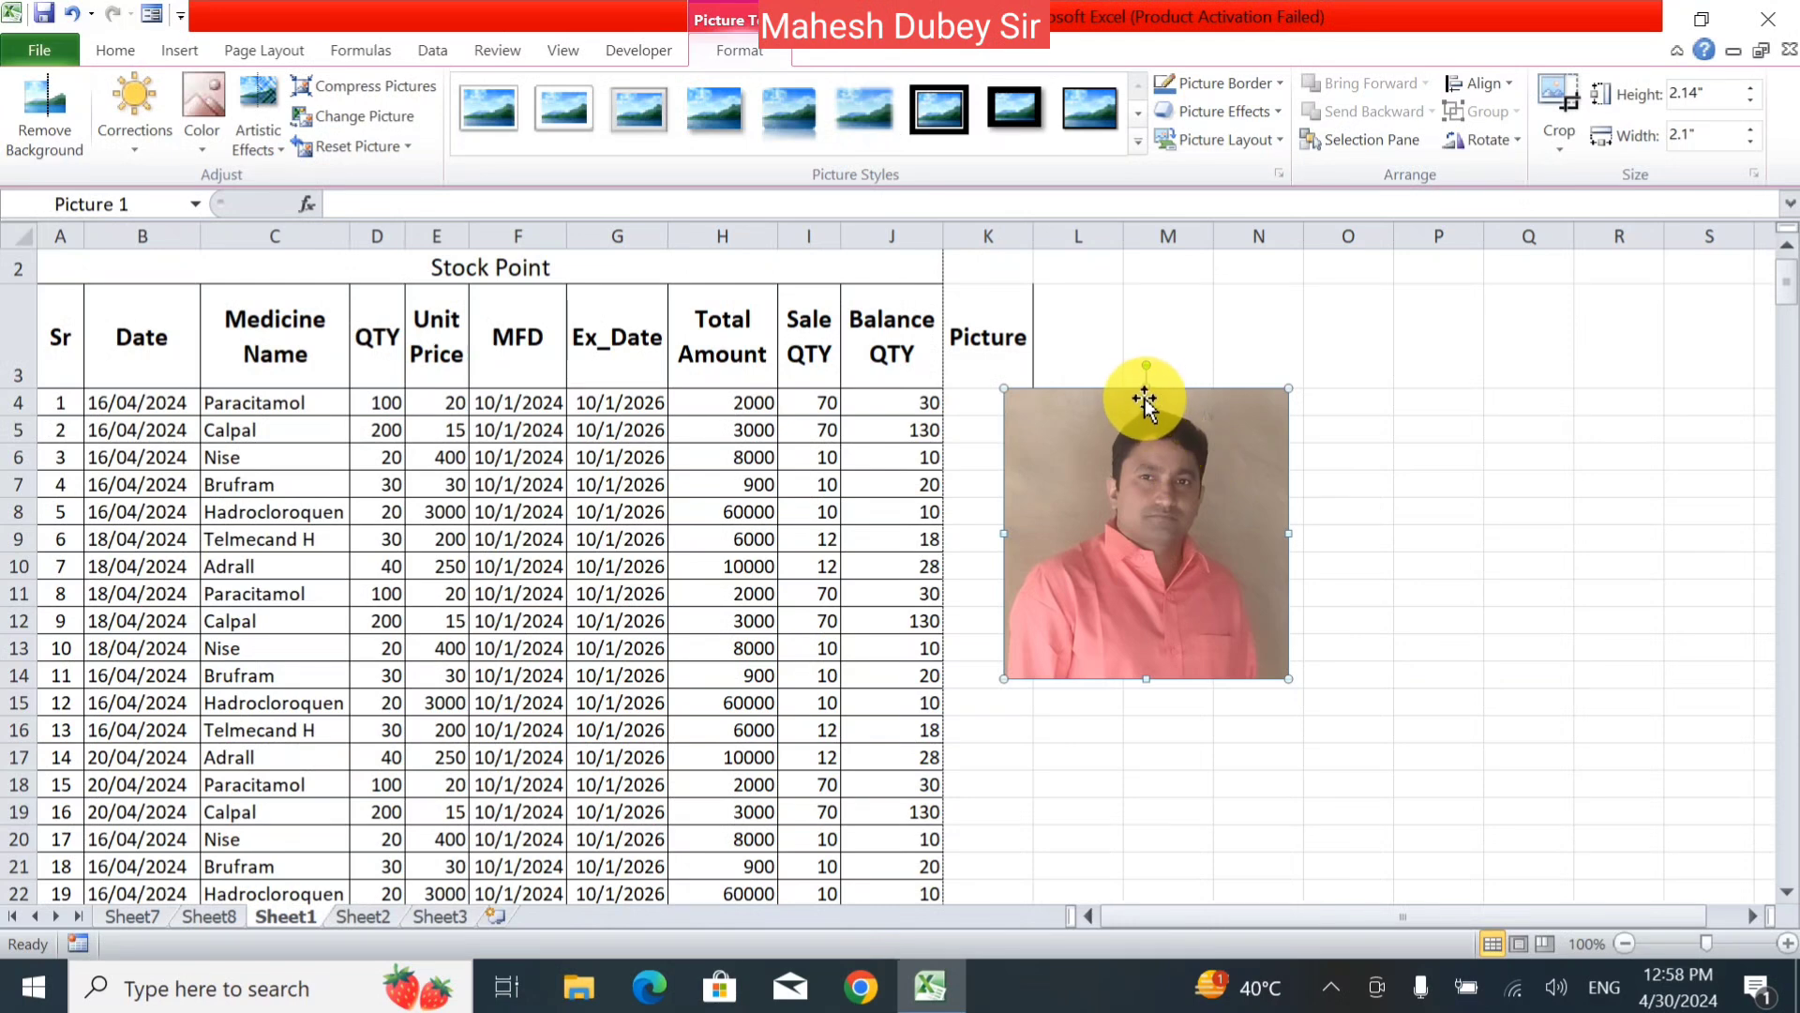
pyautogui.moveTo(1147, 386); pyautogui.dragTo(1199, 623)
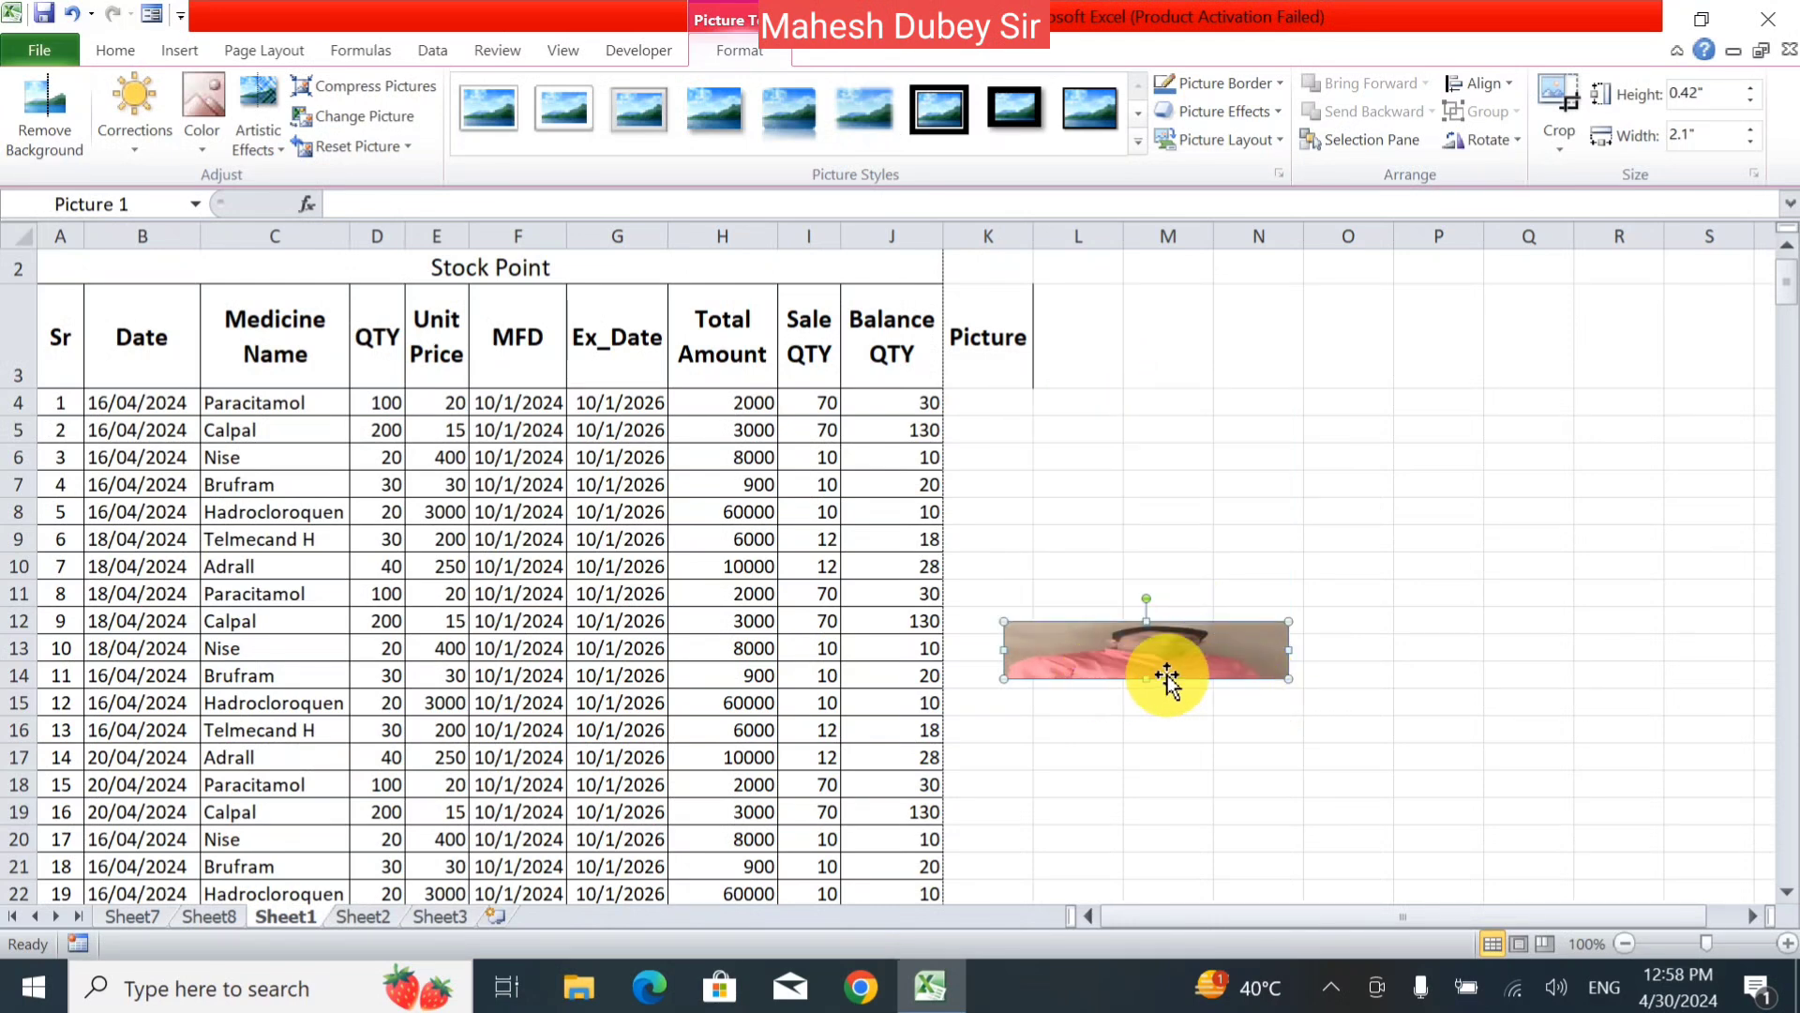
# - Move the picture into cell K4 and resize it to fit the cell, about 0.19" high and 0.63" wide
pyautogui.moveTo(1292, 679); pyautogui.dragTo(1022, 411)
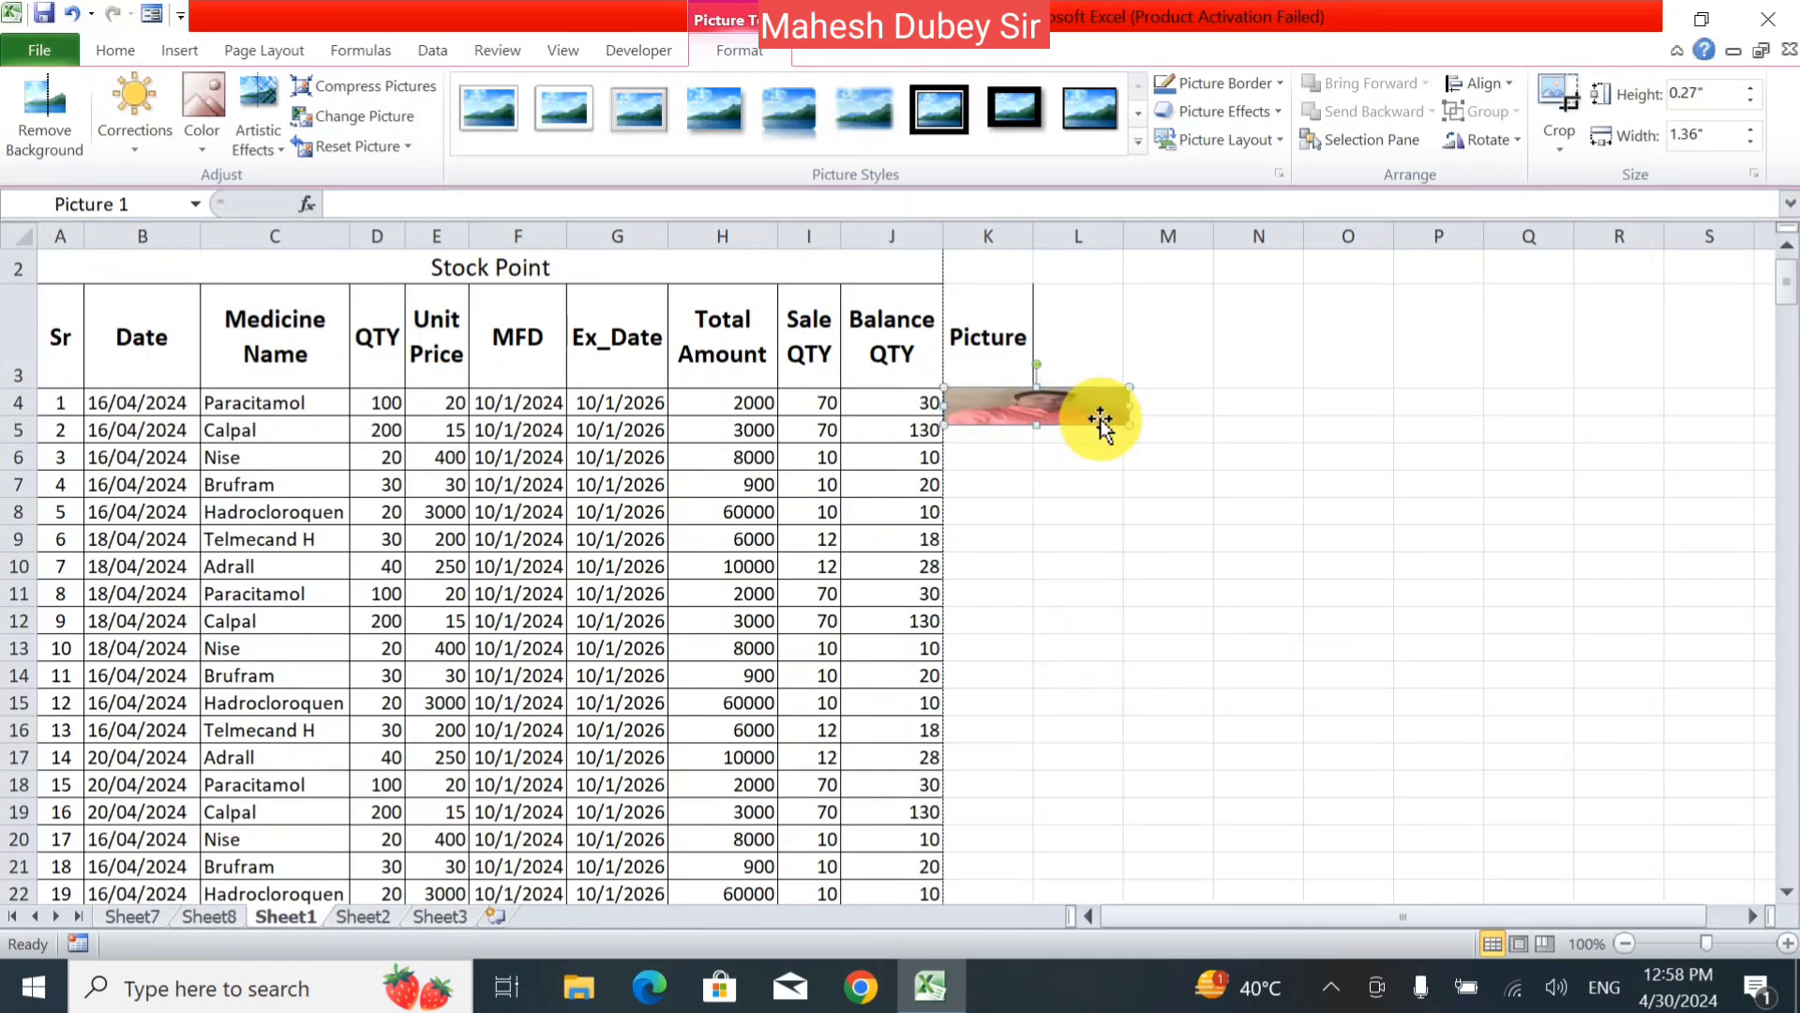
pyautogui.moveTo(992, 395)
pyautogui.mouseDown()
pyautogui.moveTo(1037, 413)
pyautogui.moveTo(1017, 411)
pyautogui.mouseUp()
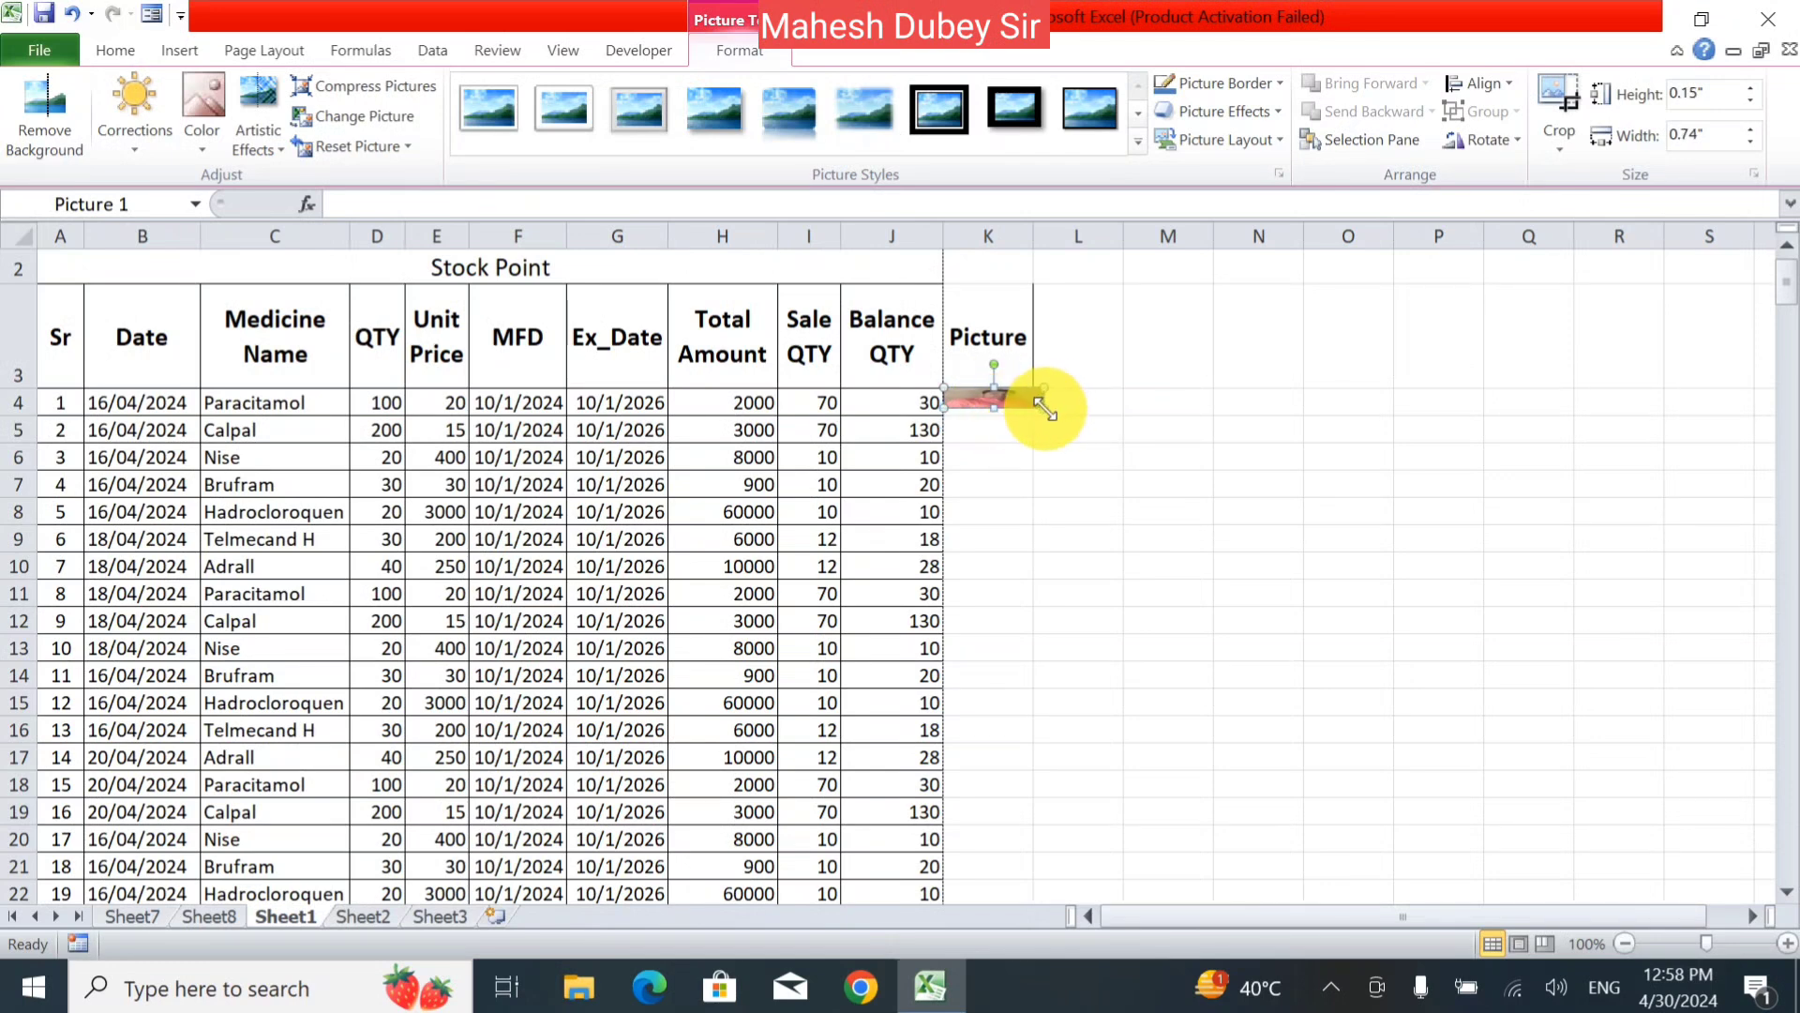
pyautogui.moveTo(1046, 408); pyautogui.dragTo(1004, 403)
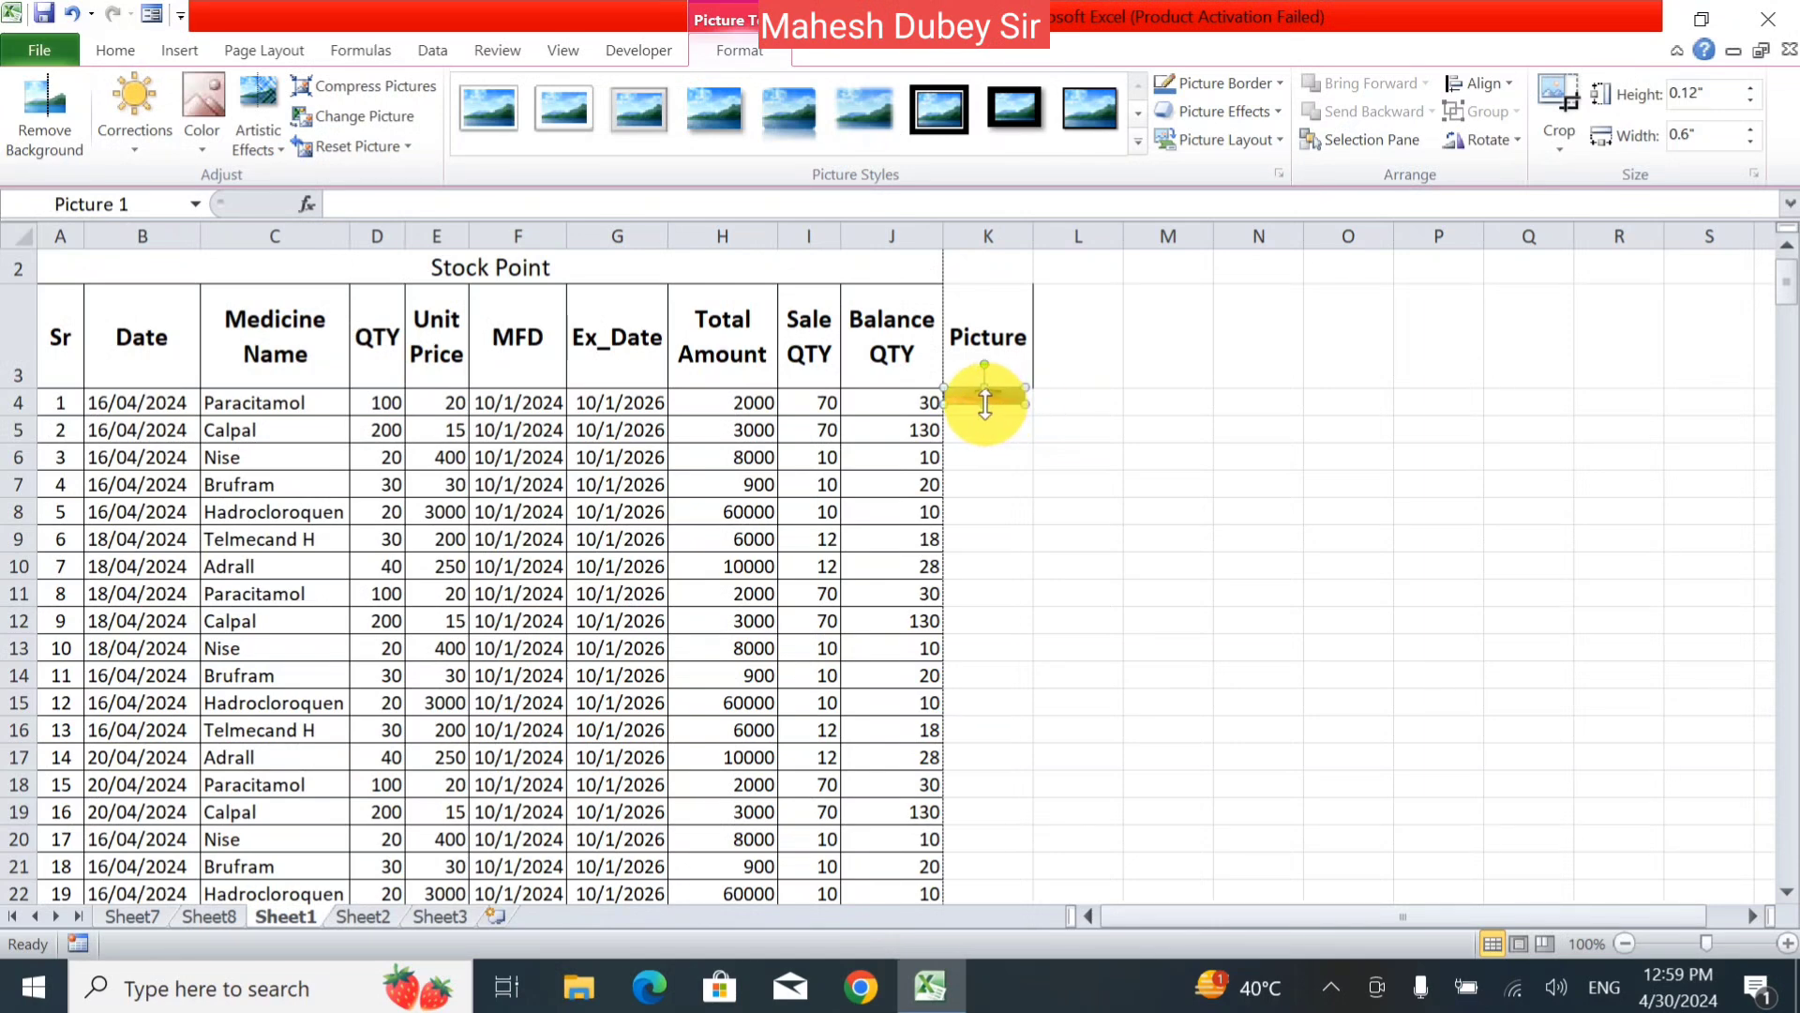
pyautogui.moveTo(985, 405); pyautogui.dragTo(988, 413)
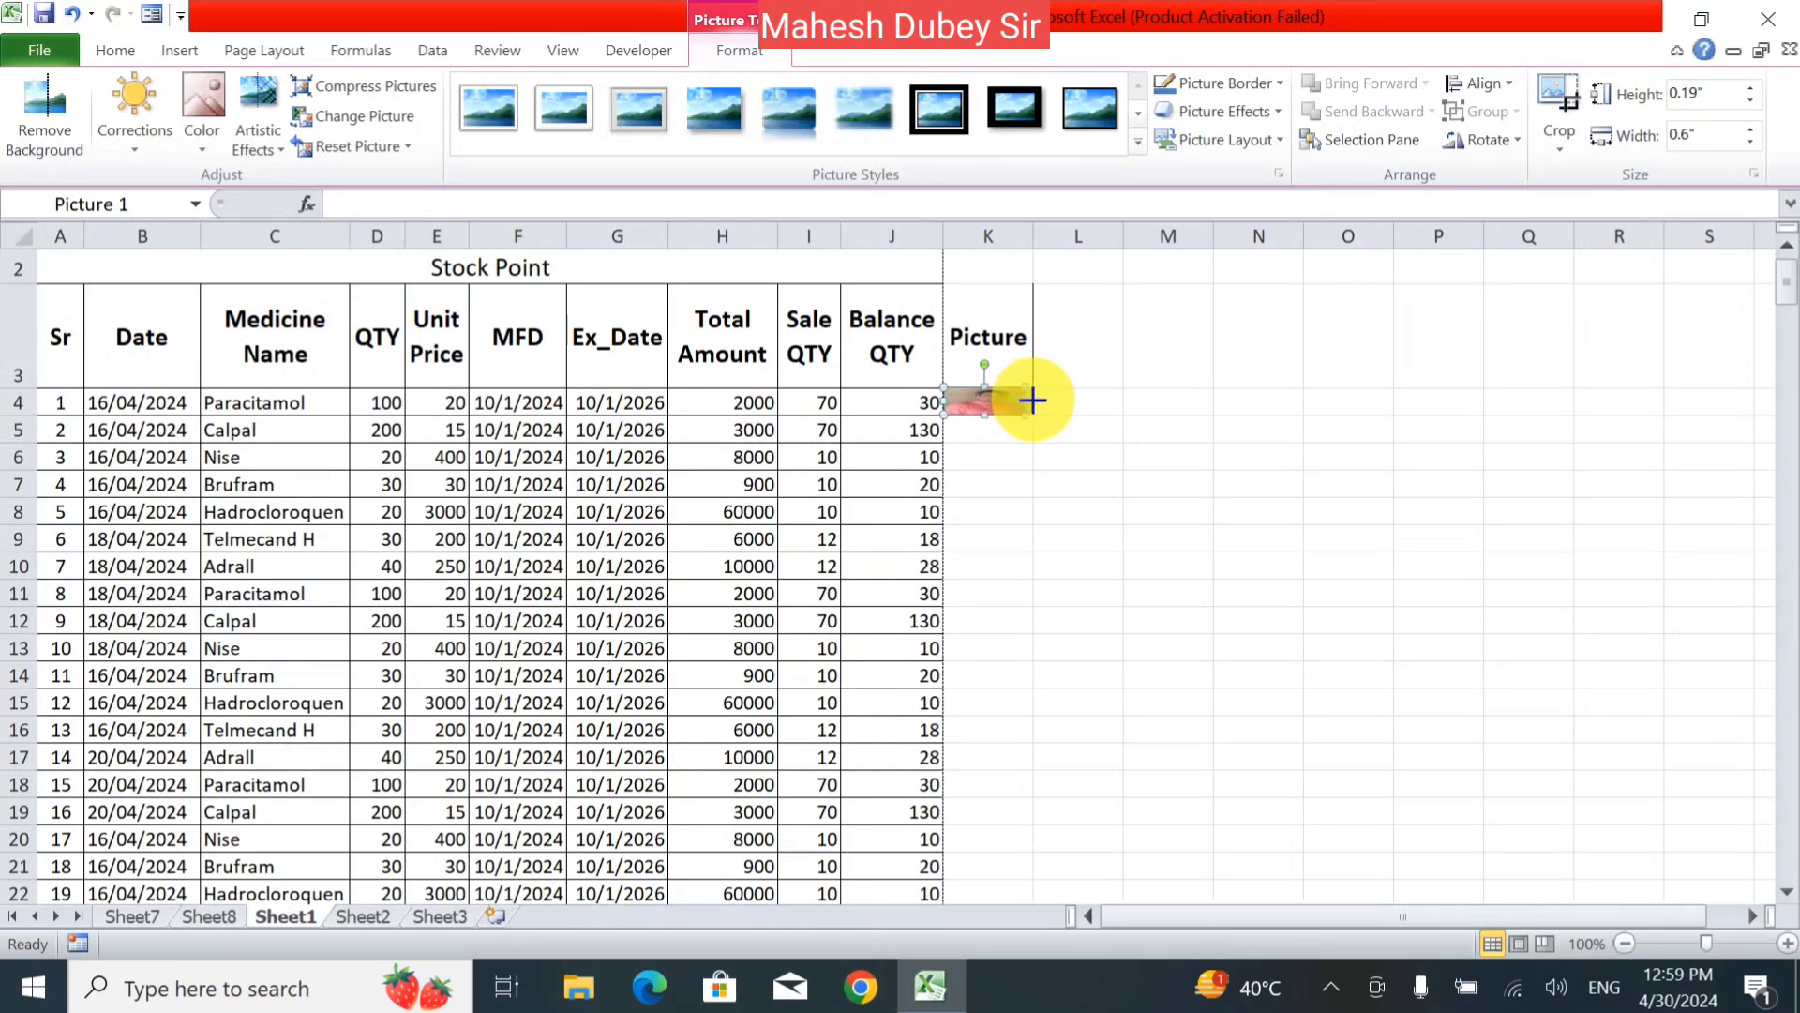
pyautogui.moveTo(1032, 401); pyautogui.dragTo(1030, 401)
pyautogui.click(975, 483)
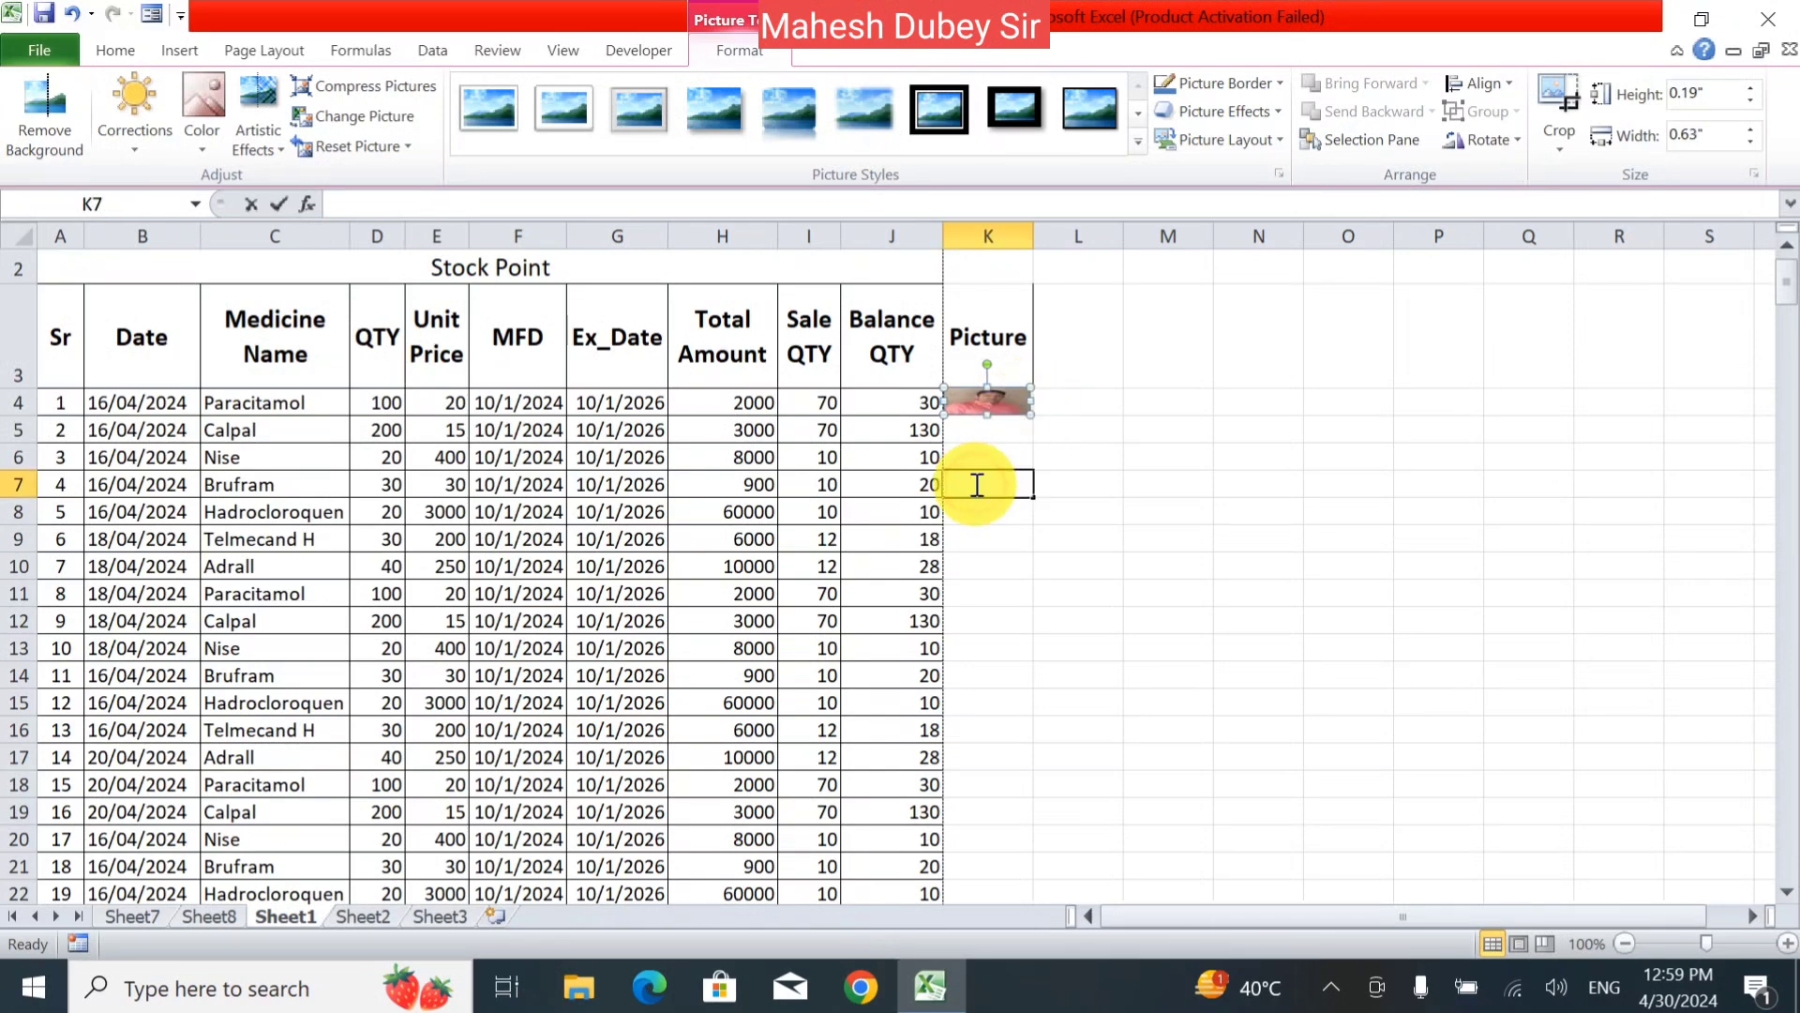
pyautogui.moveTo(1786, 286)
pyautogui.mouseDown()
pyautogui.moveTo(1772, 314)
pyautogui.moveTo(1789, 286)
pyautogui.mouseUp()
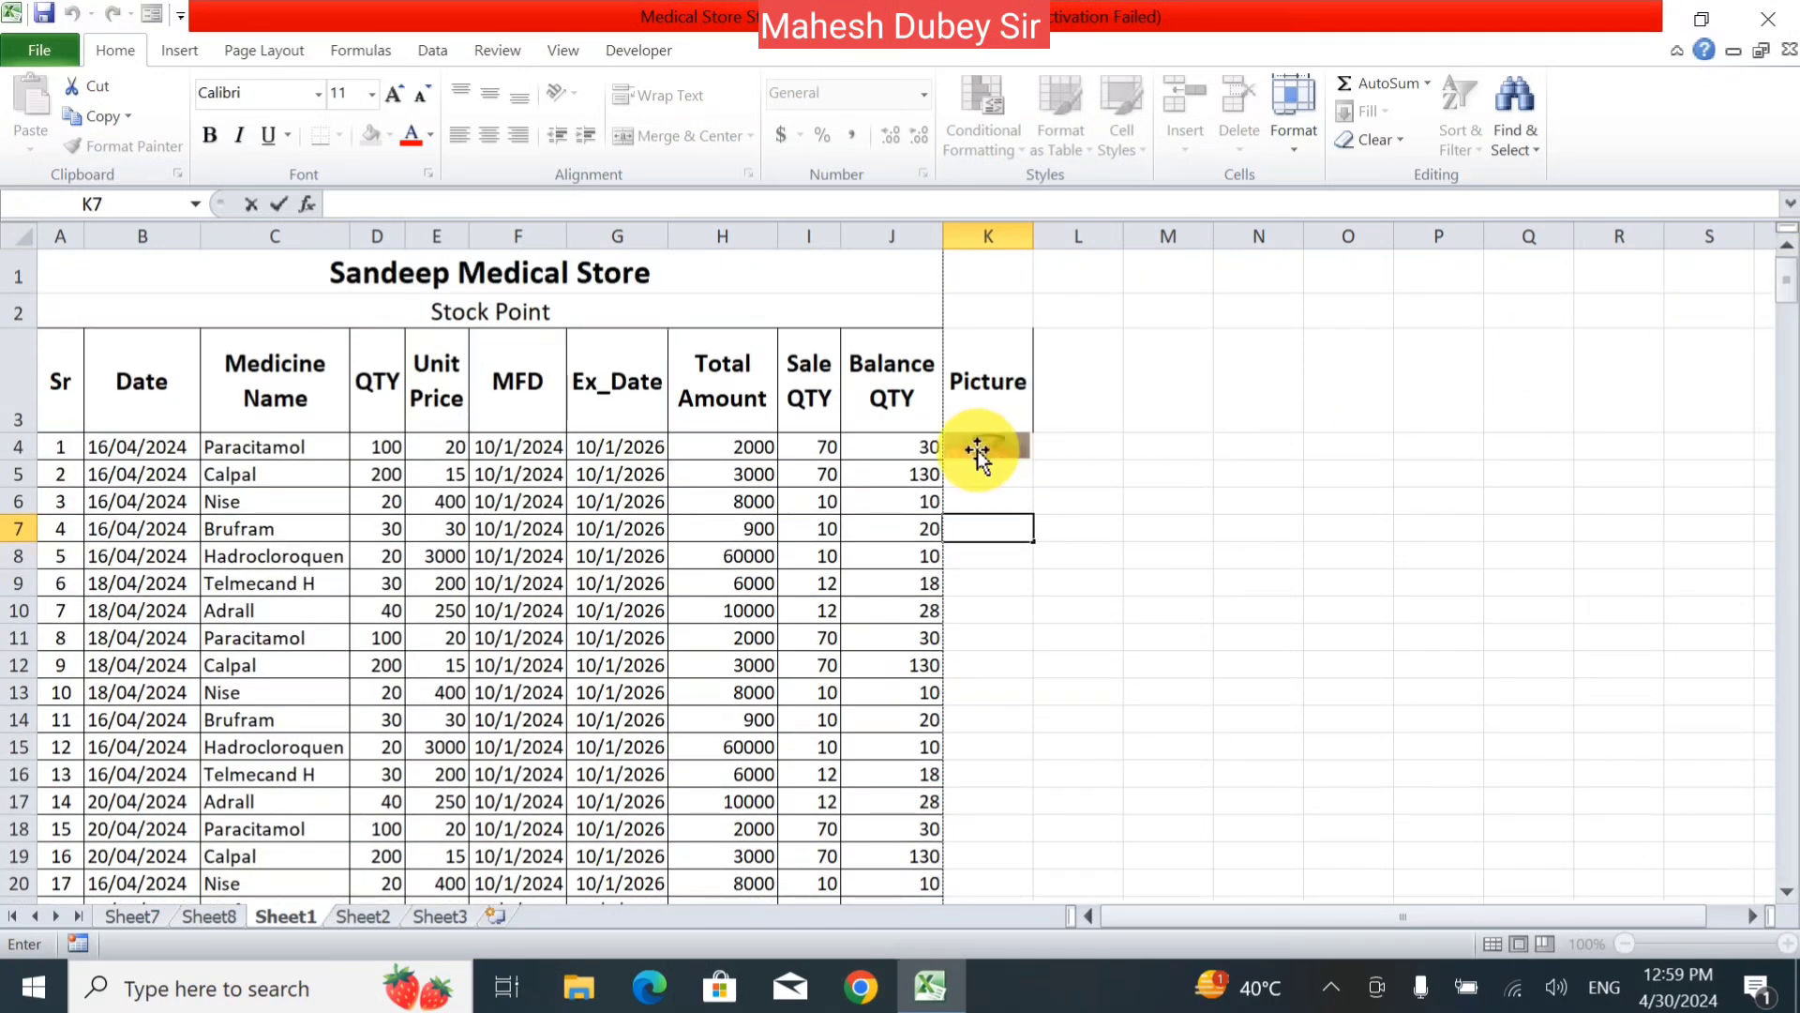
pyautogui.click(294, 465)
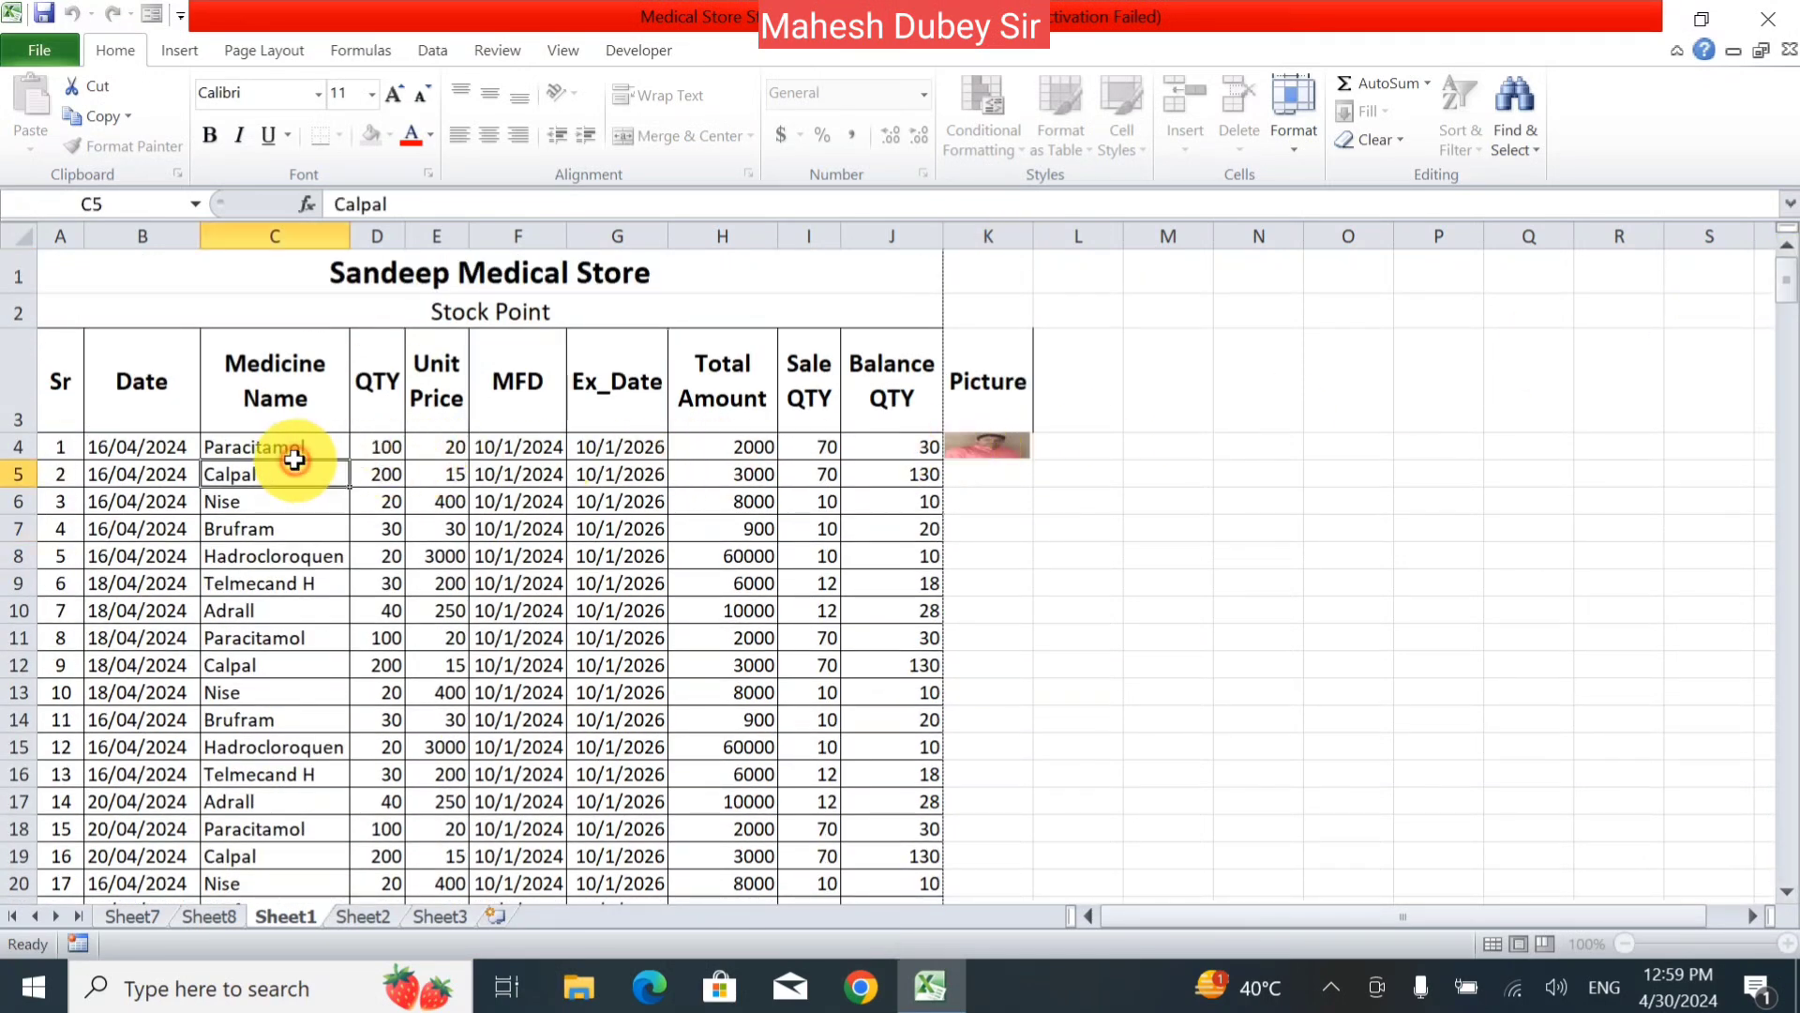
pyautogui.click(293, 443)
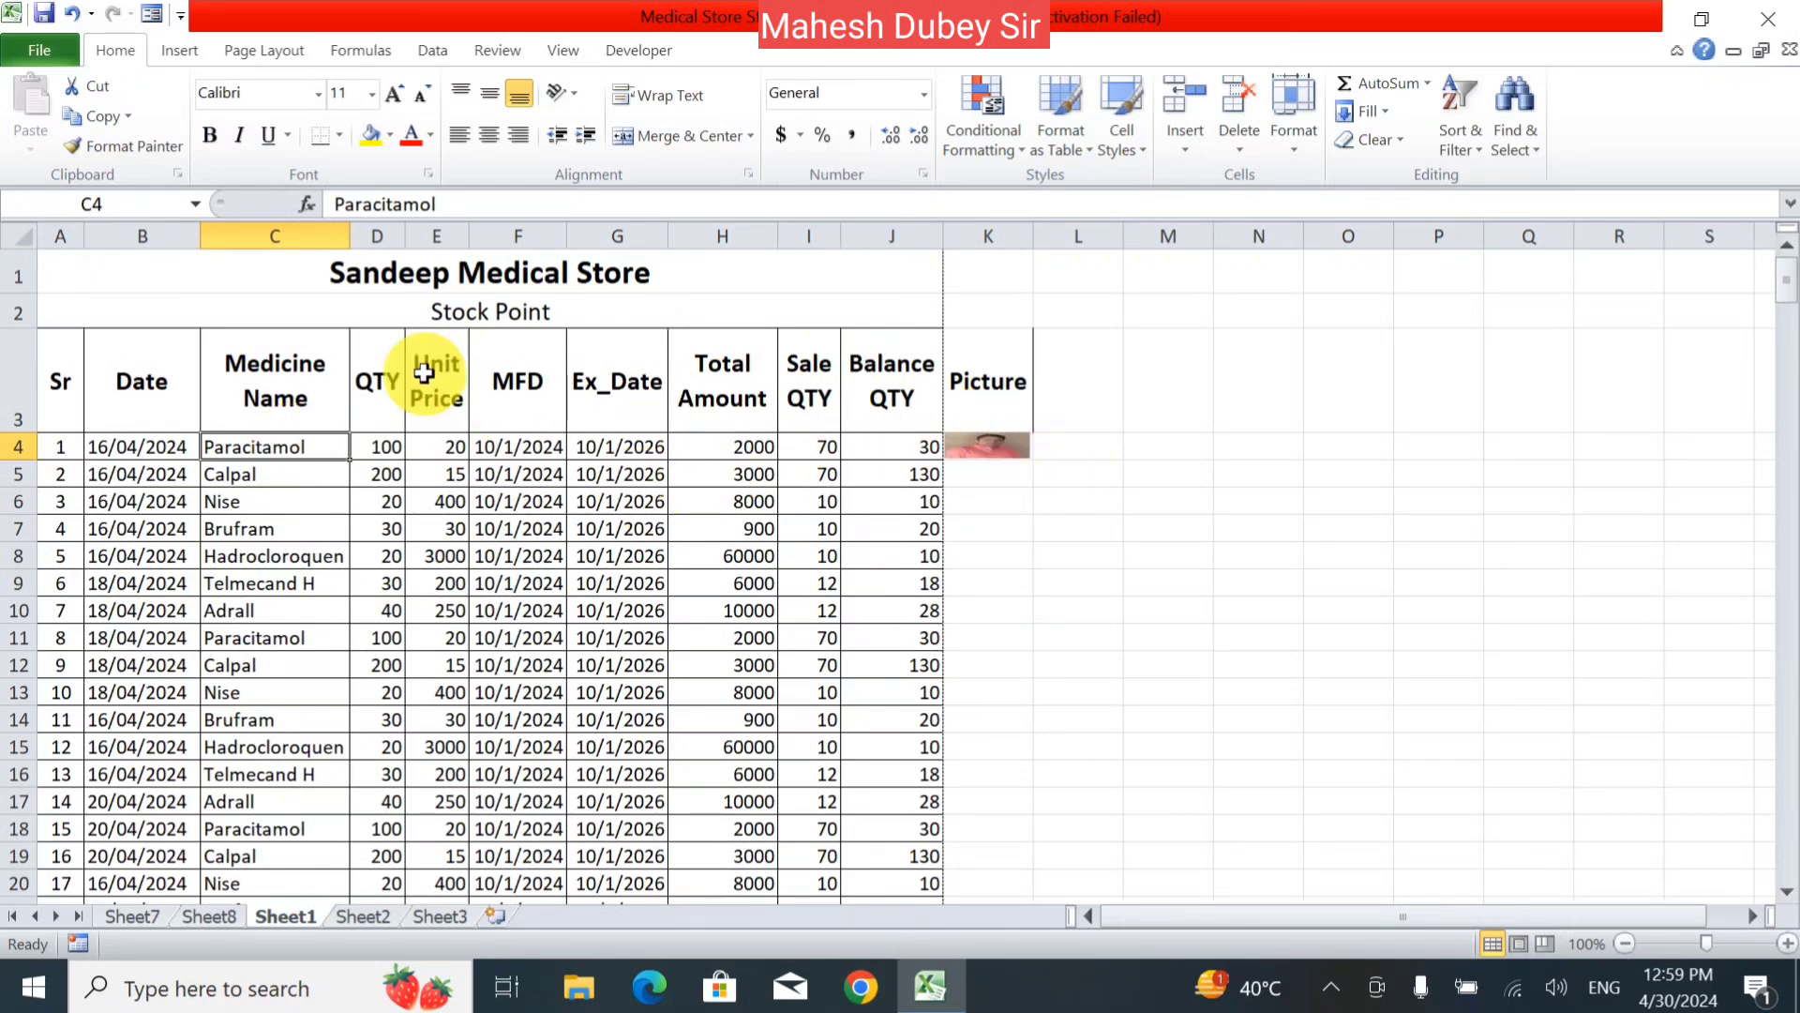
pyautogui.click(167, 52)
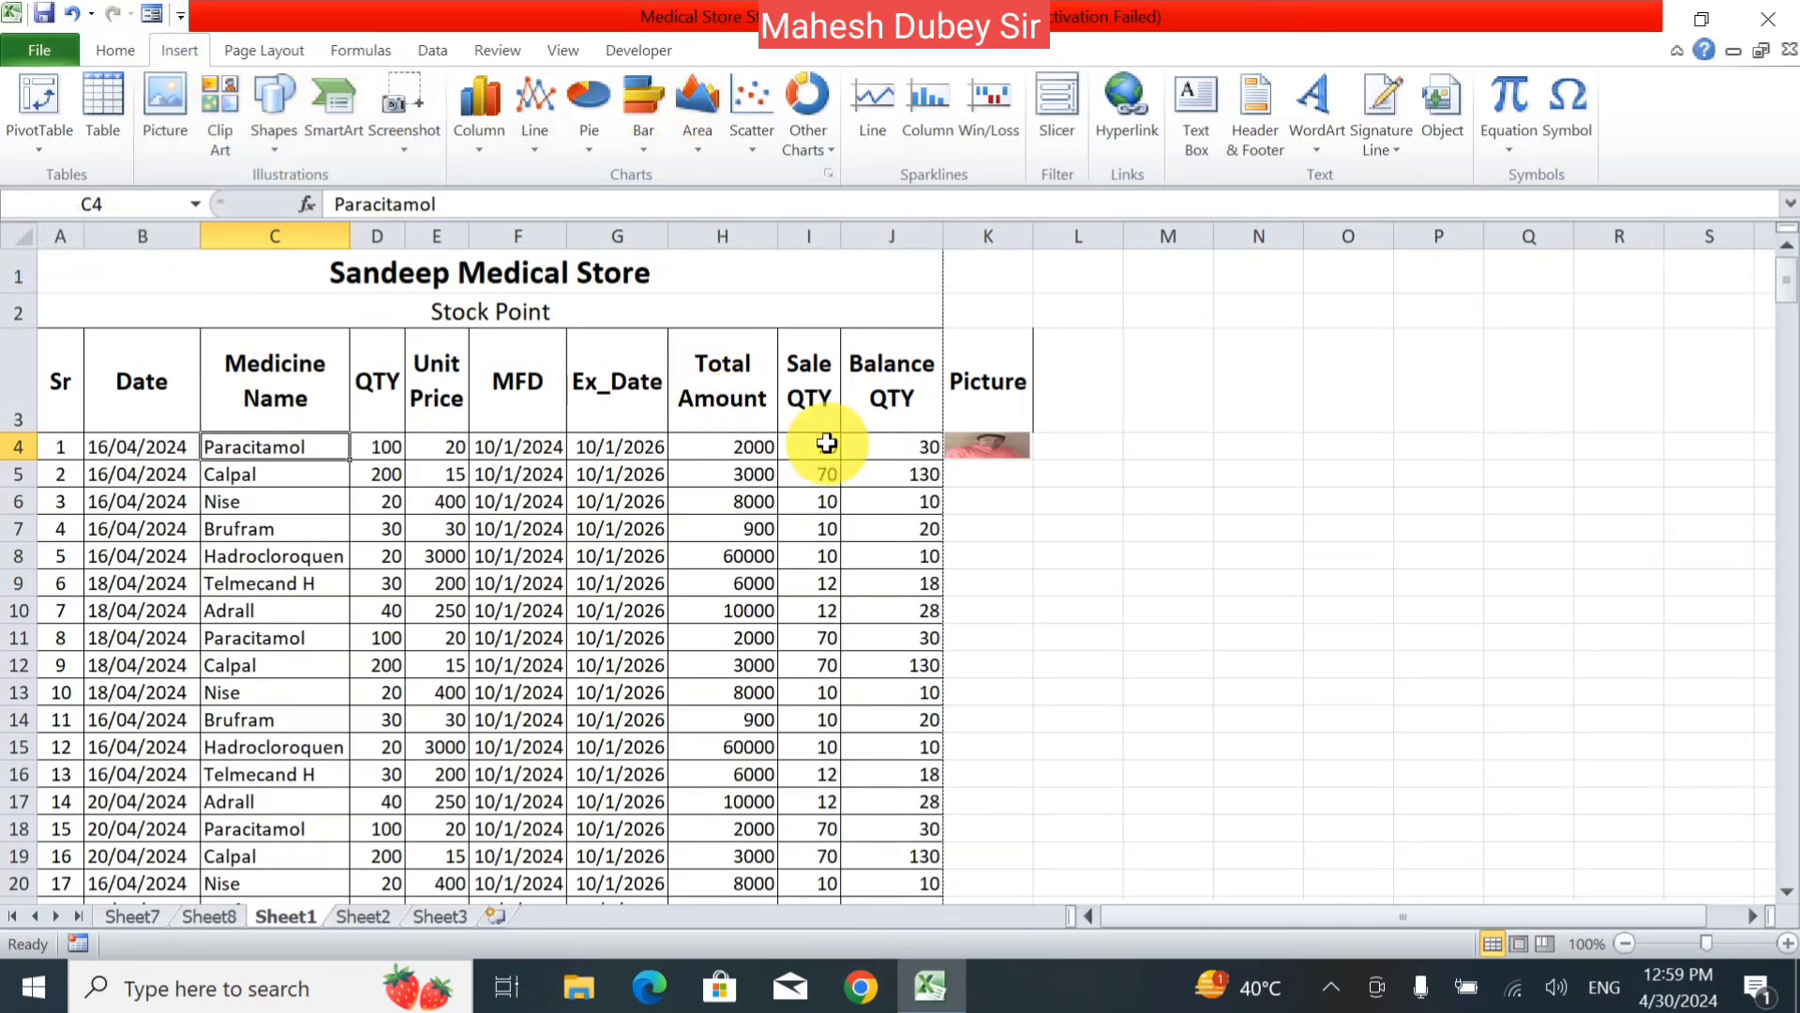
pyautogui.click(1035, 617)
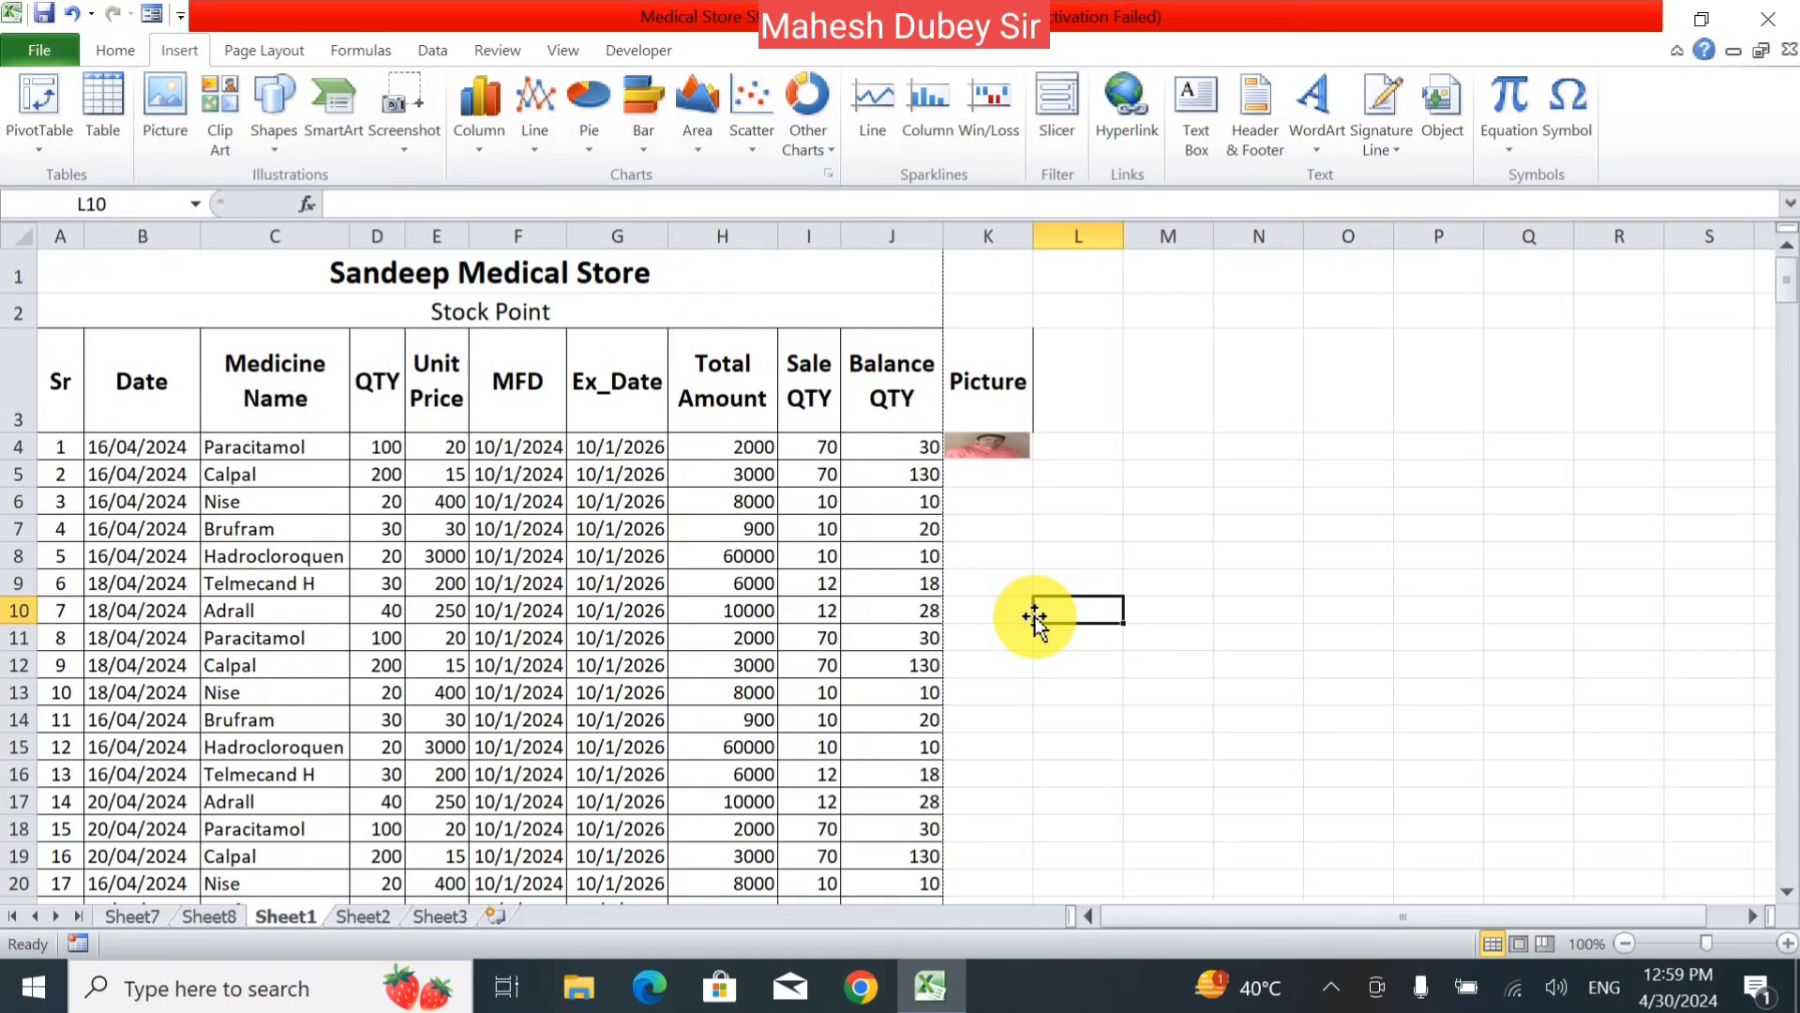